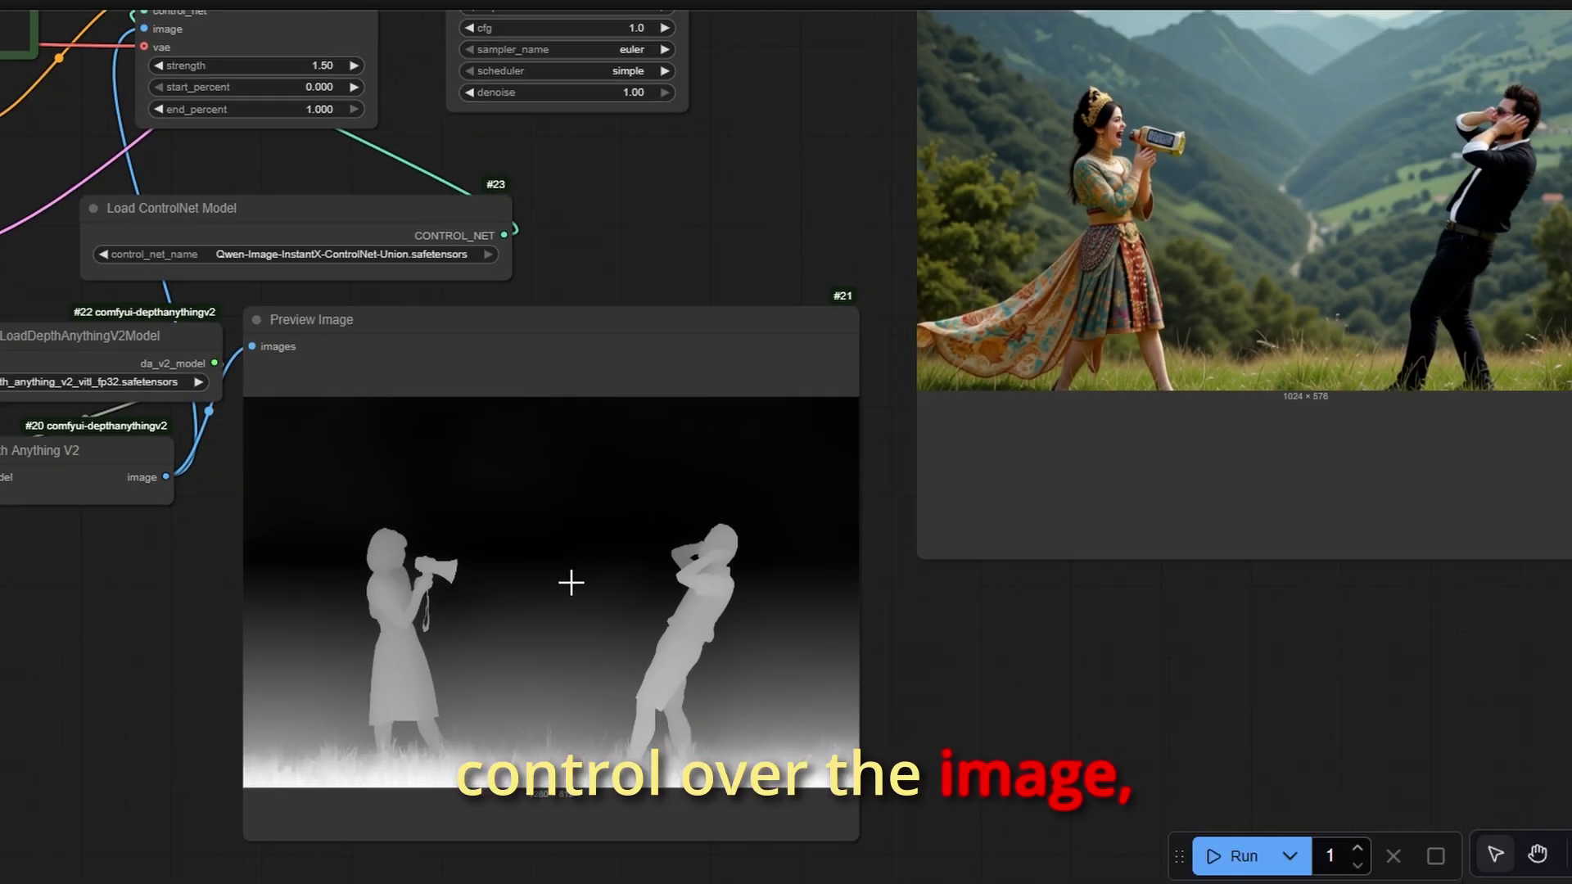
{"action": "left_click_drag", "start_coordinate": [736, 573], "coordinate": [345, 800]}
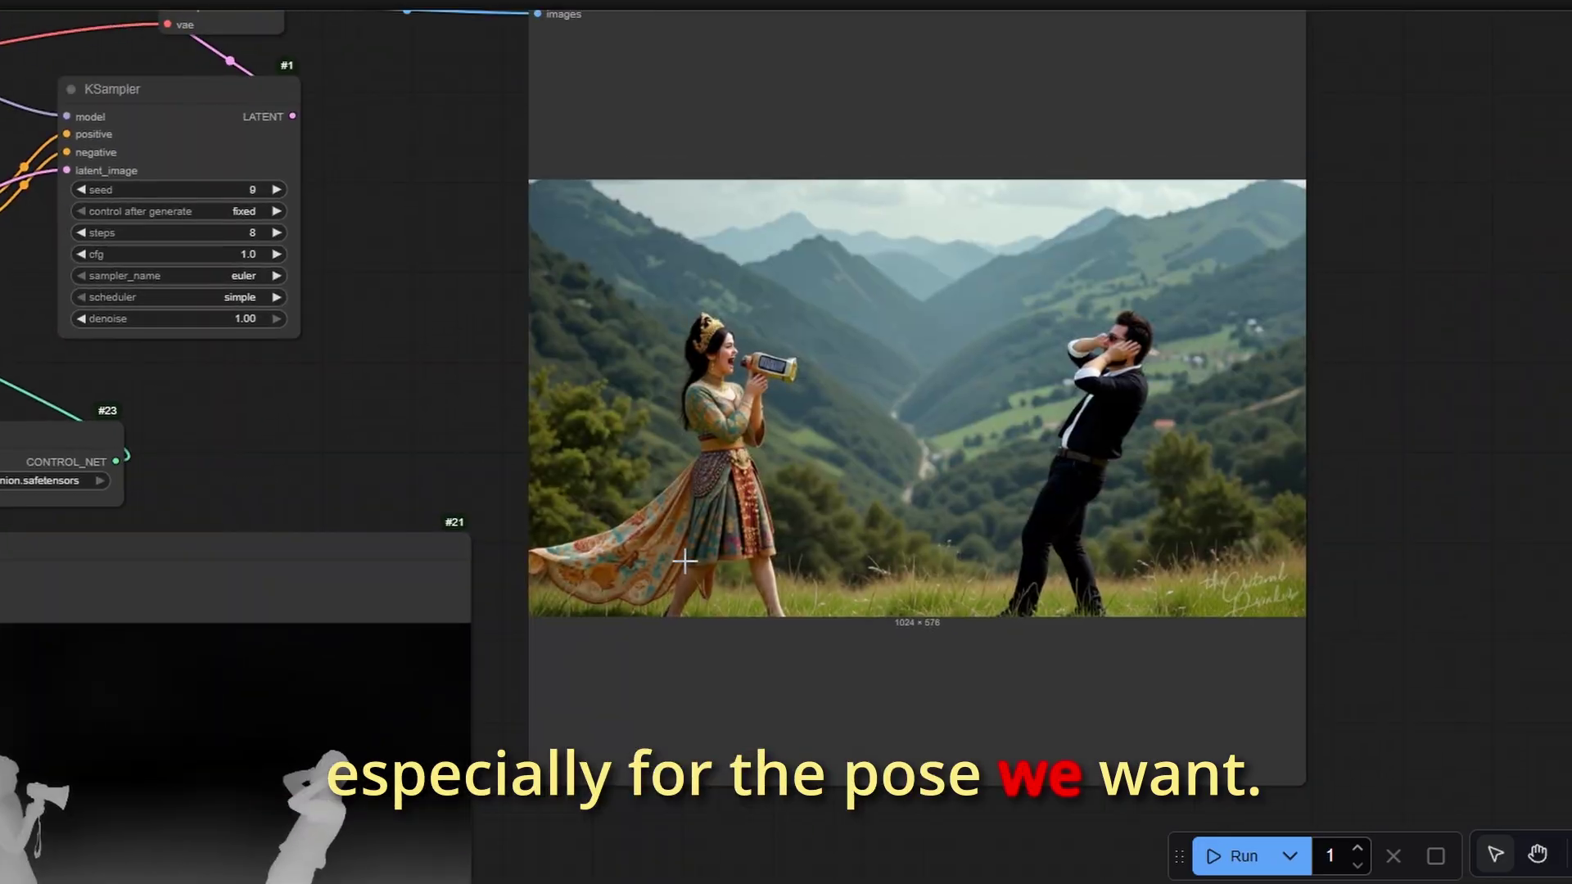
{"action": "left_click_drag", "start_coordinate": [835, 459], "coordinate": [772, 533]}
{"action": "scroll", "coordinate": [808, 540], "scroll_direction": "up", "scroll_amount": 3}
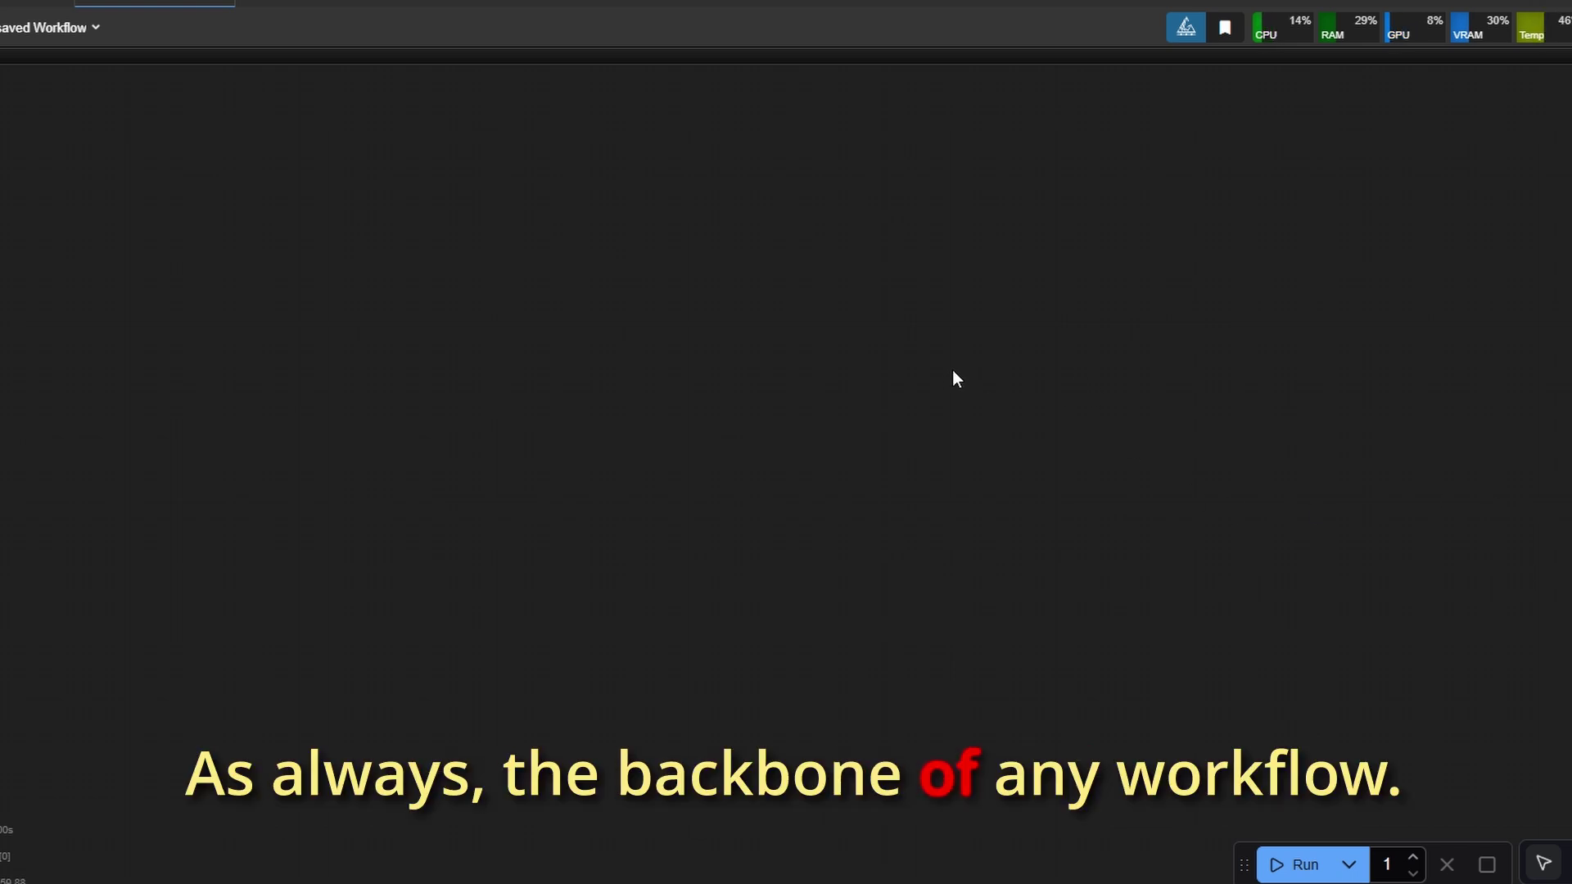
- Add a KSampler node to the empty canvas
{"action": "double_click", "coordinate": [835, 367]}
{"action": "type", "text": "ksampler"}
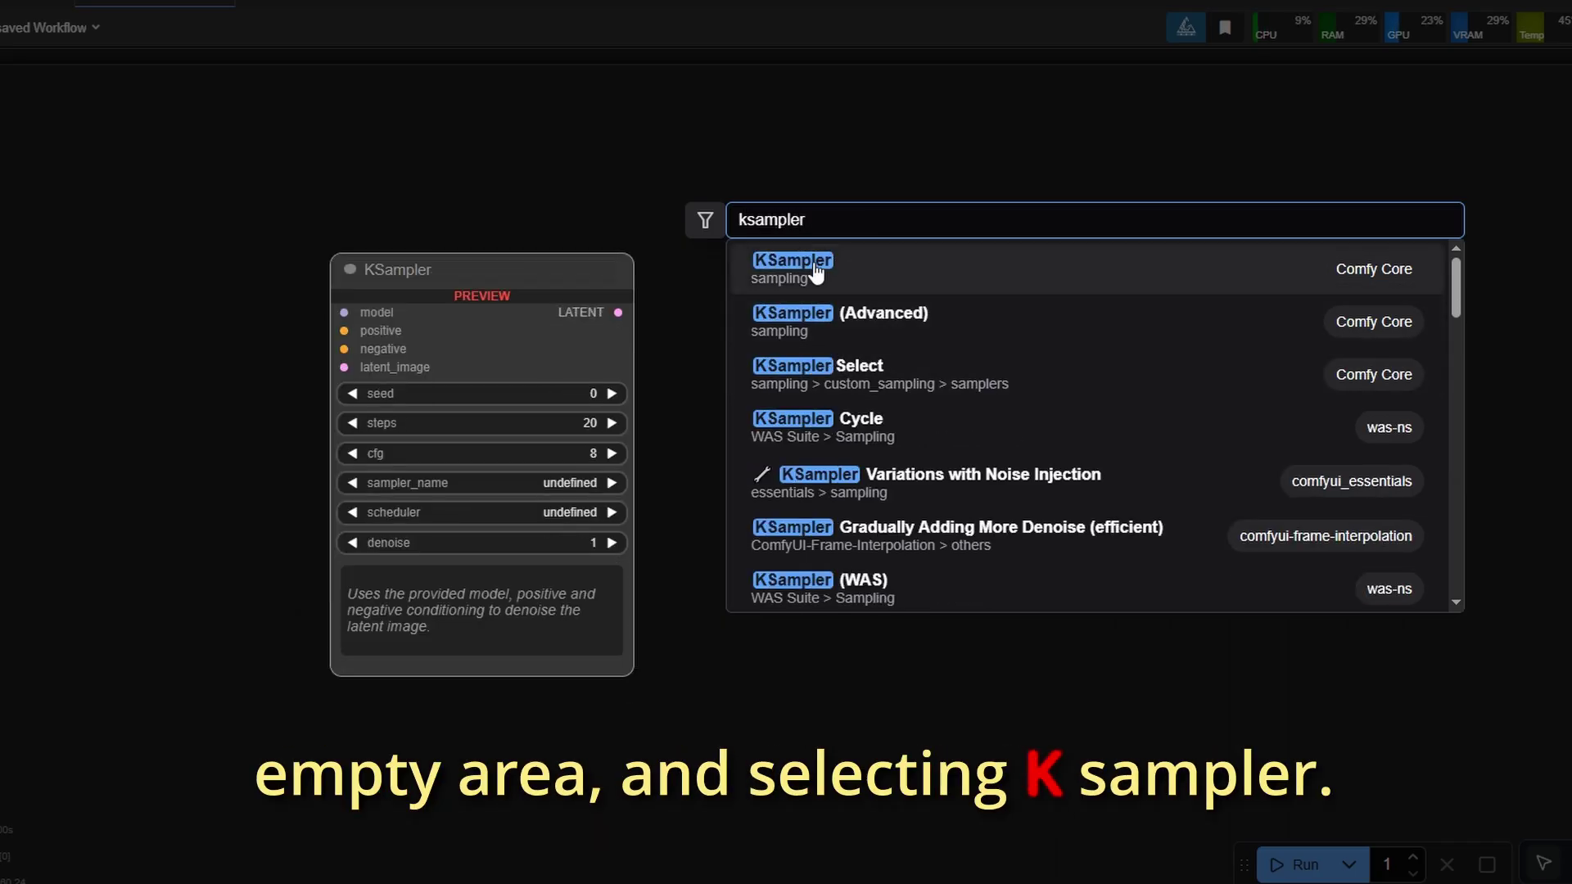
{"action": "left_click", "coordinate": [815, 272]}
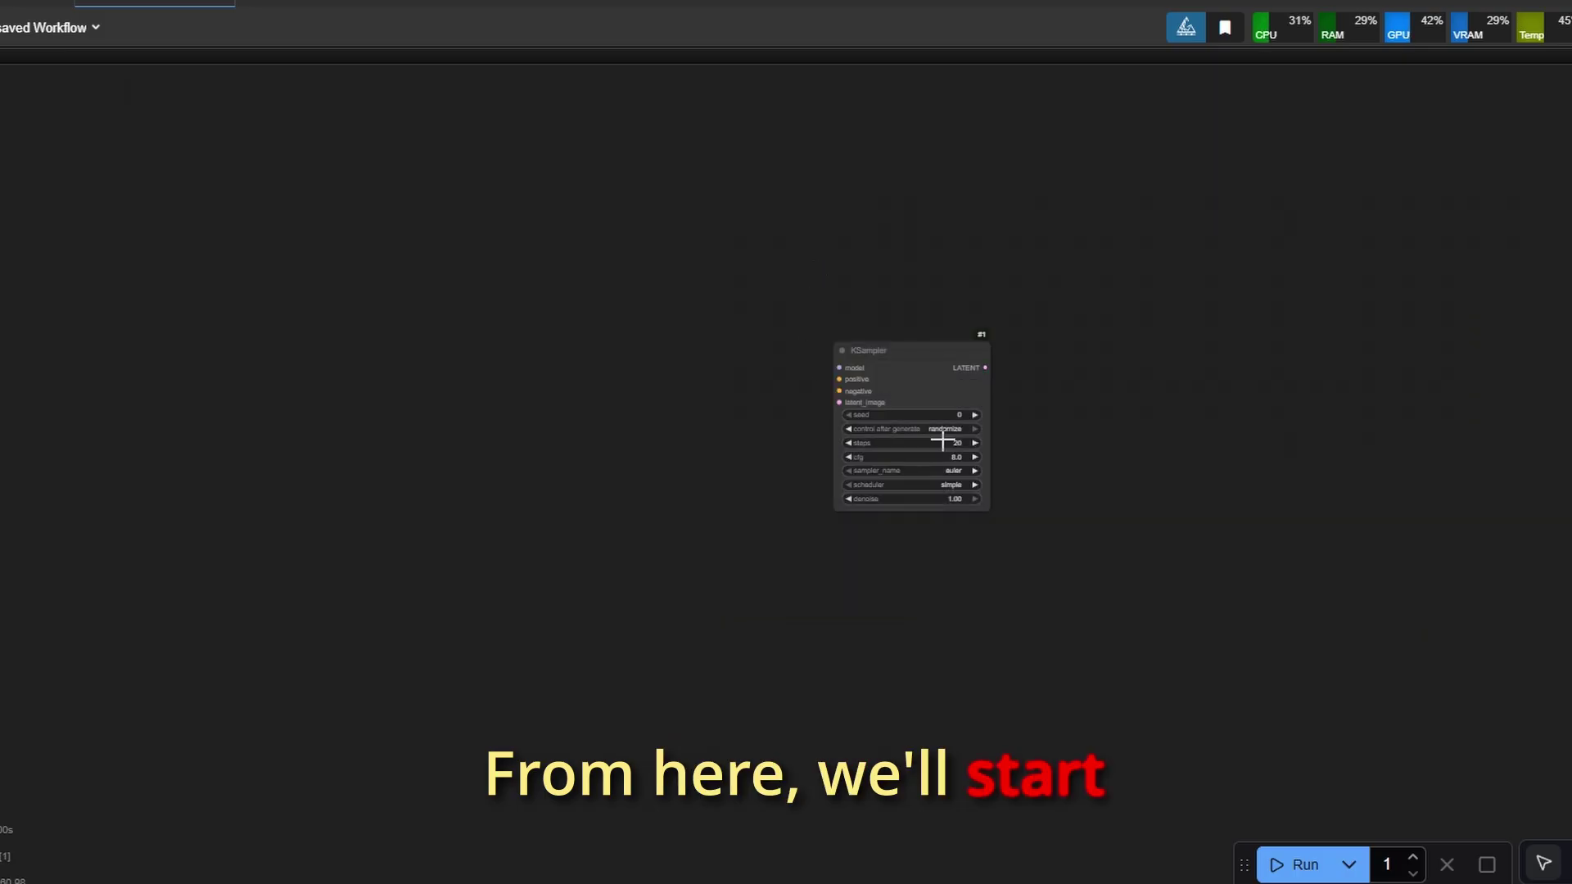
- Set the KSampler's control after generate to fixed and its steps to 8
{"action": "scroll", "coordinate": [987, 423], "scroll_direction": "up", "scroll_amount": 10}
{"action": "left_click", "coordinate": [901, 481]}
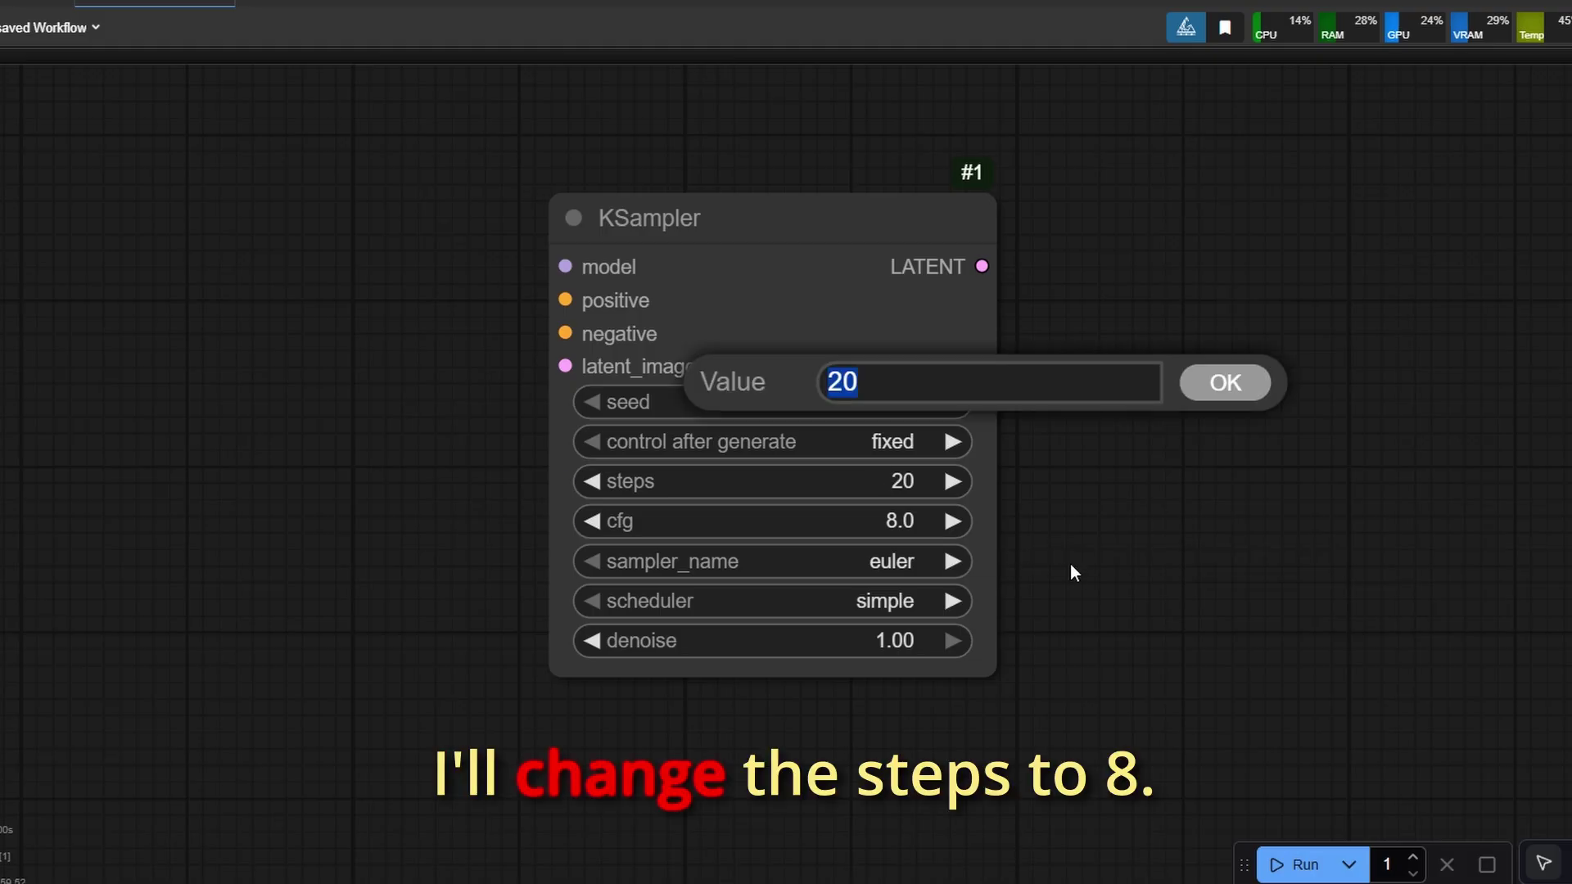
{"action": "type", "text": "8"}
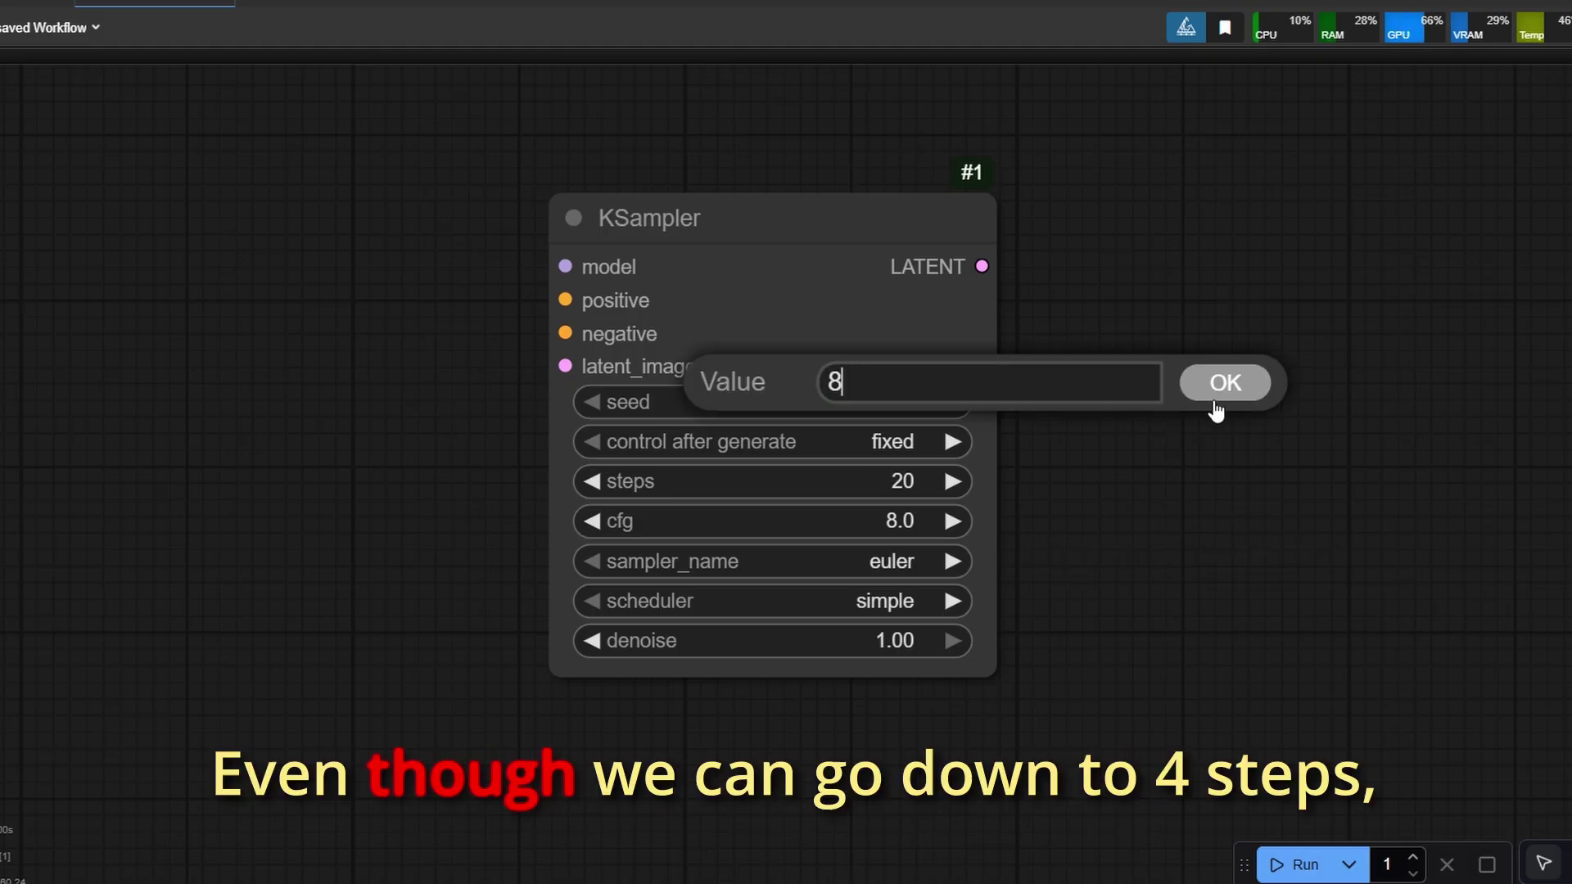
{"action": "left_click", "coordinate": [1225, 382]}
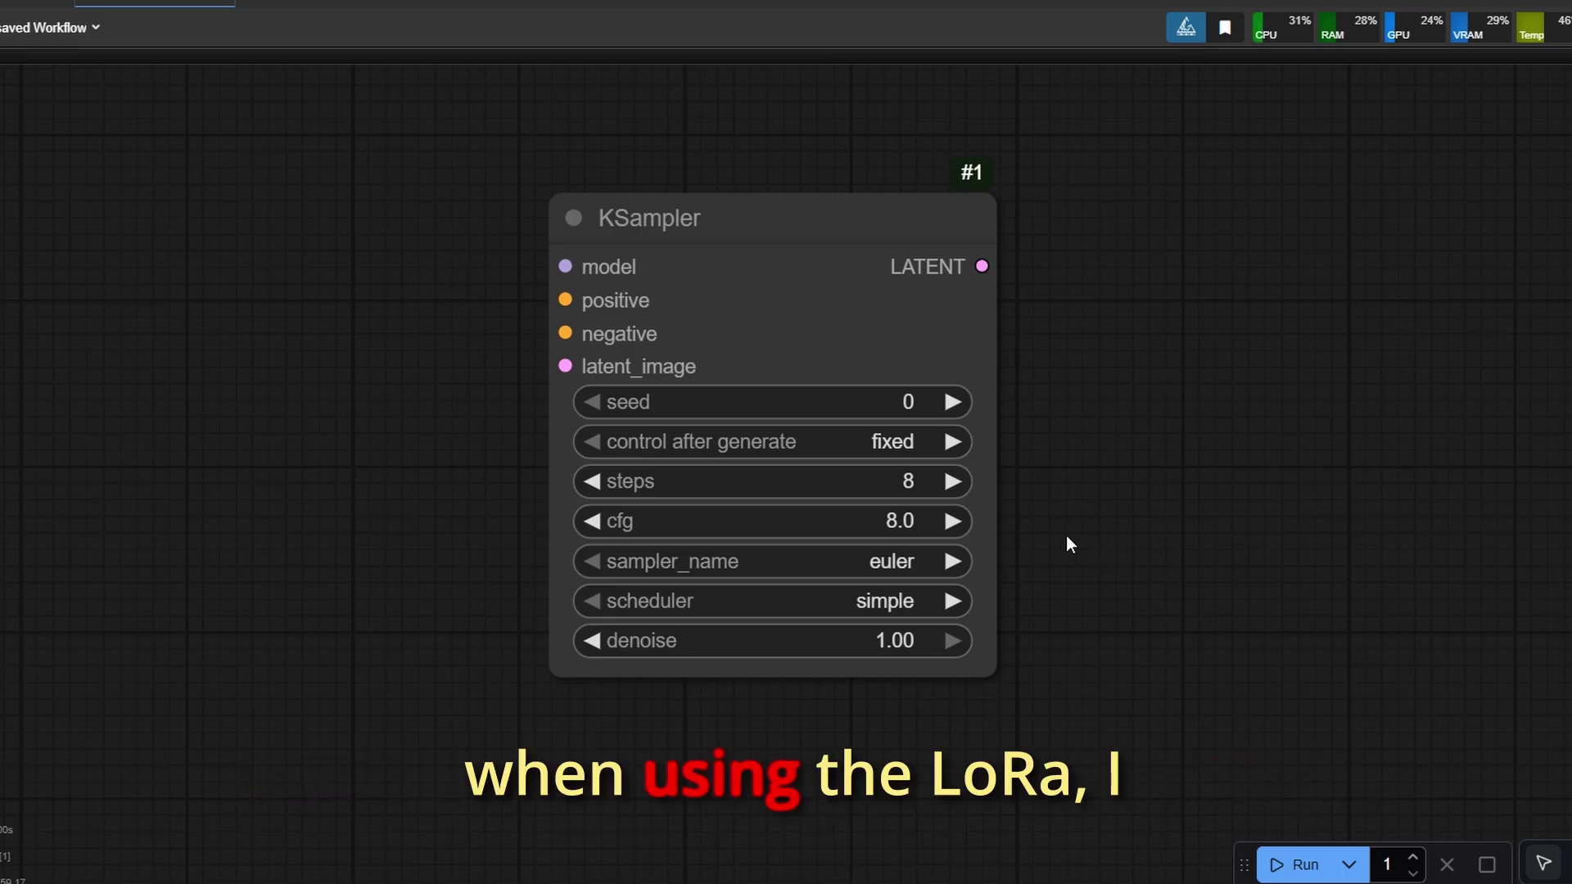
- Set the KSampler's seed to 9 and its cfg to 1.0
{"action": "left_click", "coordinate": [953, 403]}
{"action": "left_click", "coordinate": [953, 402]}
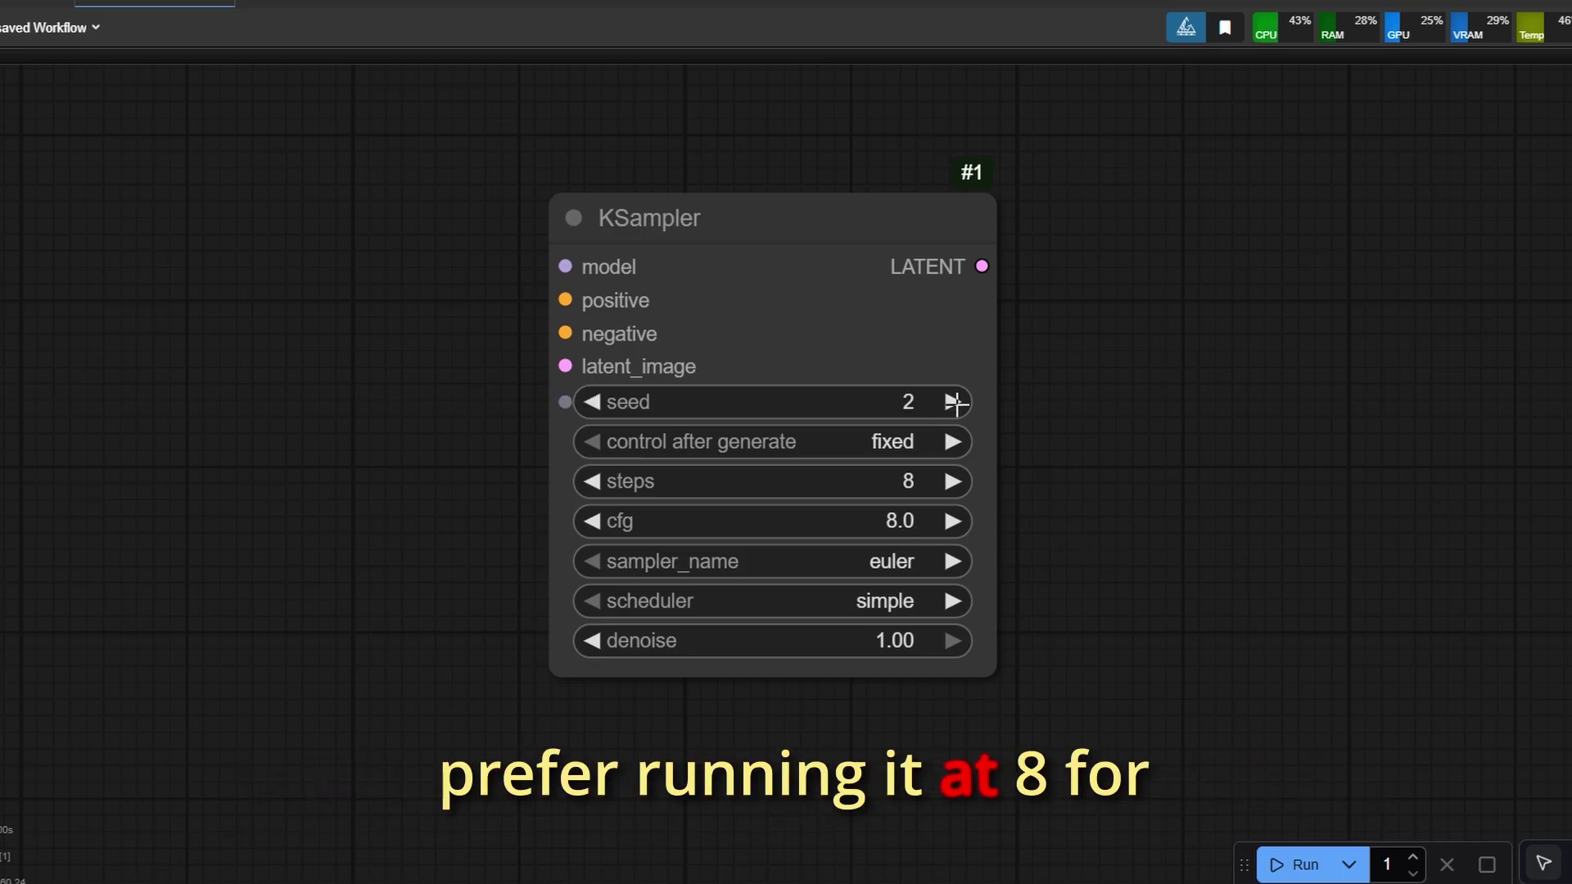
{"action": "left_click", "coordinate": [953, 403]}
{"action": "left_click", "coordinate": [953, 402]}
{"action": "left_click", "coordinate": [954, 402]}
{"action": "left_click", "coordinate": [954, 402]}
{"action": "left_click", "coordinate": [954, 402]}
{"action": "left_click", "coordinate": [953, 402]}
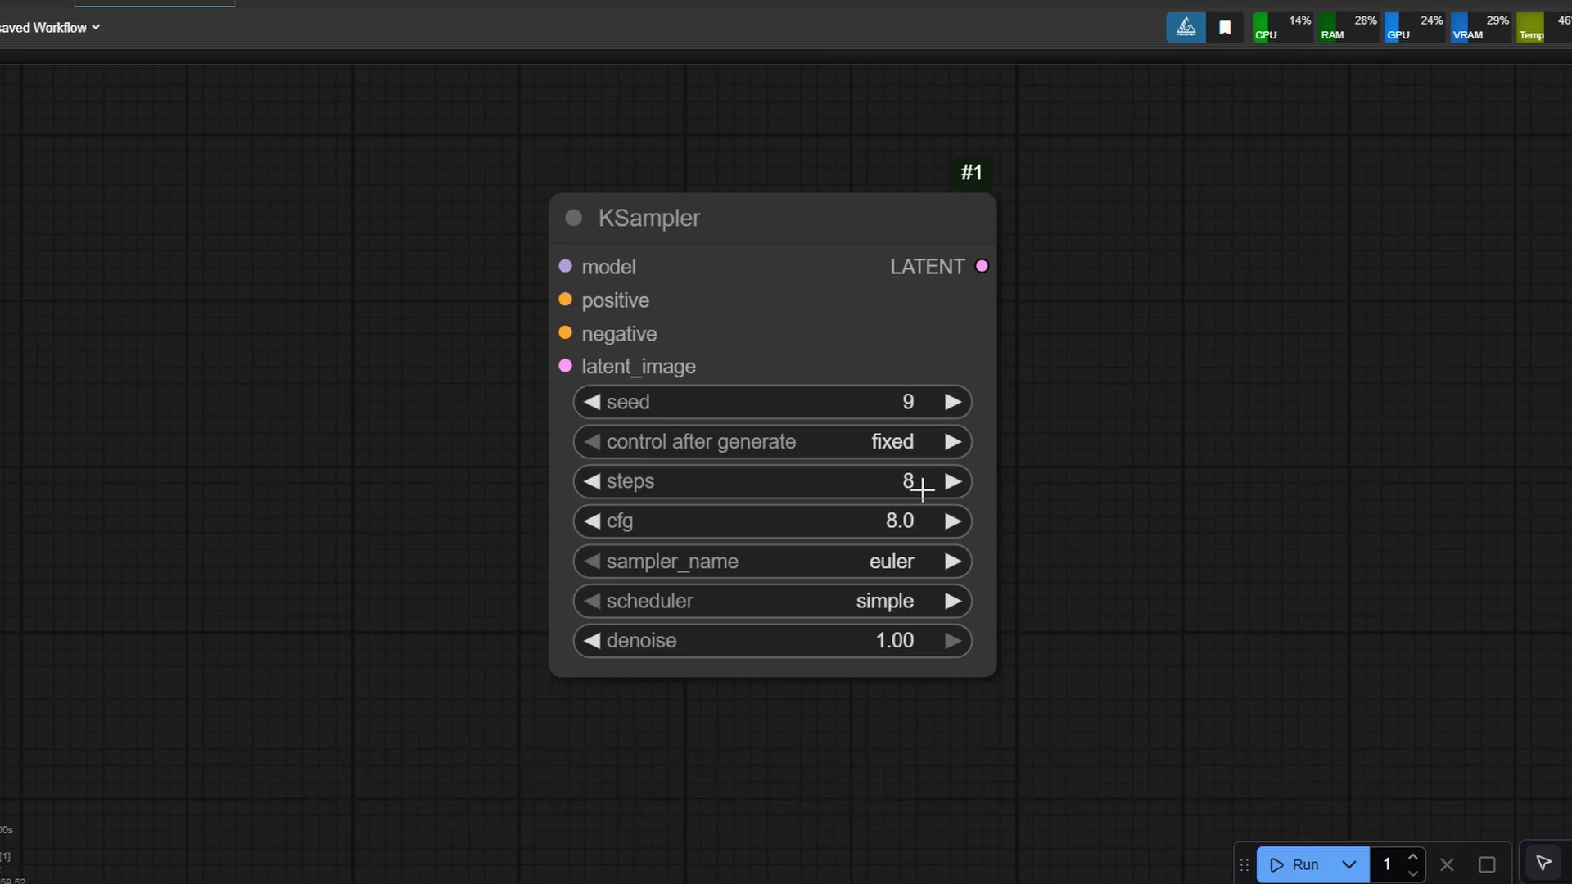
{"action": "left_click", "coordinate": [899, 519]}
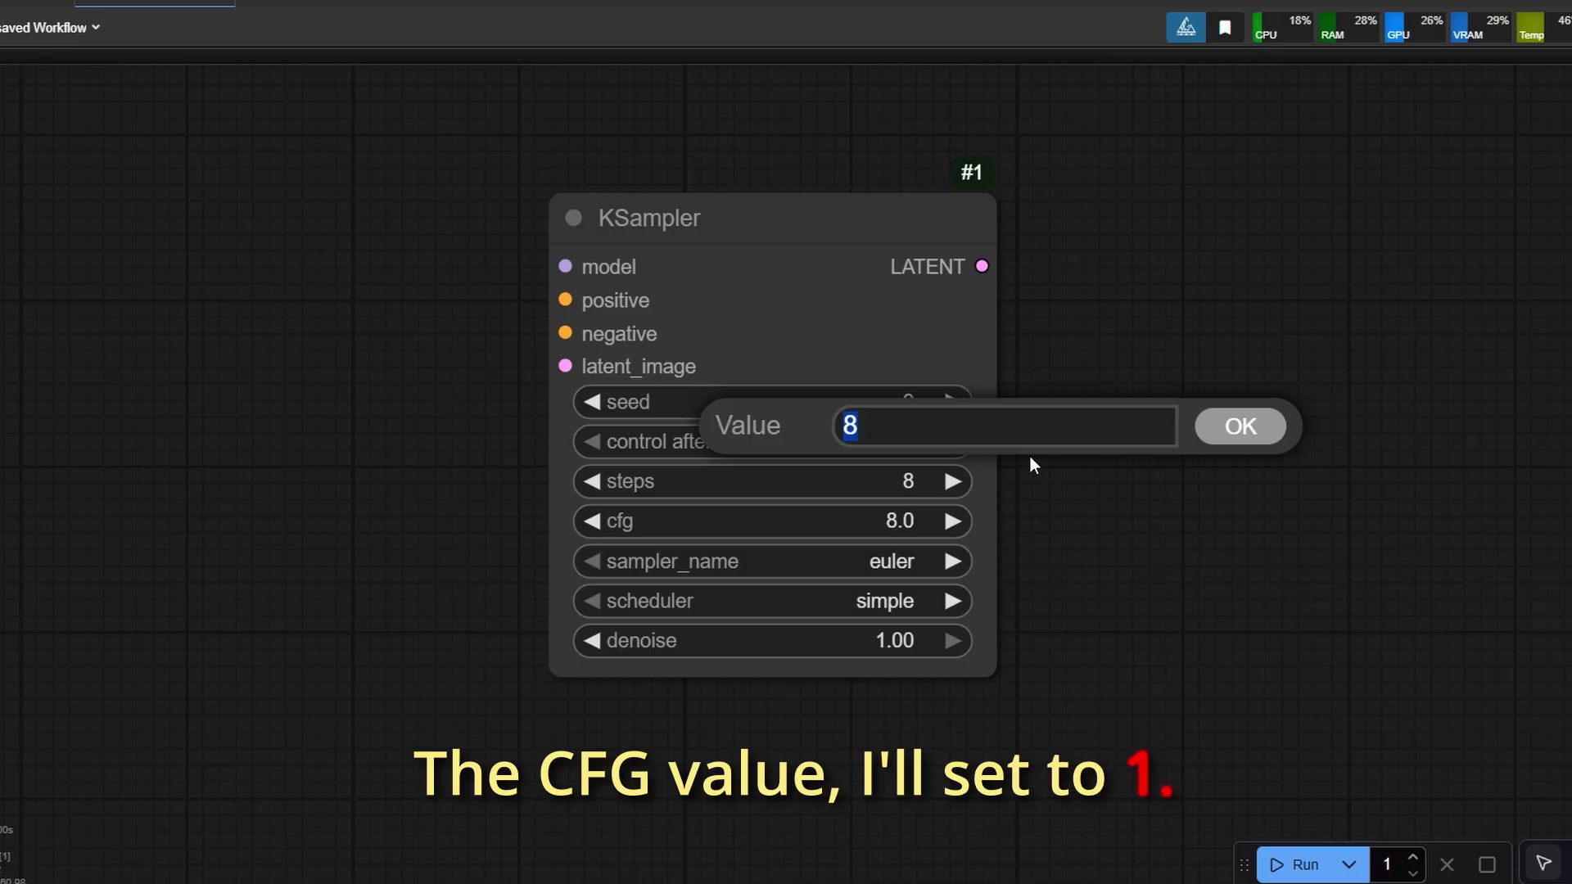
{"action": "type", "text": "1"}
{"action": "left_click", "coordinate": [1241, 427]}
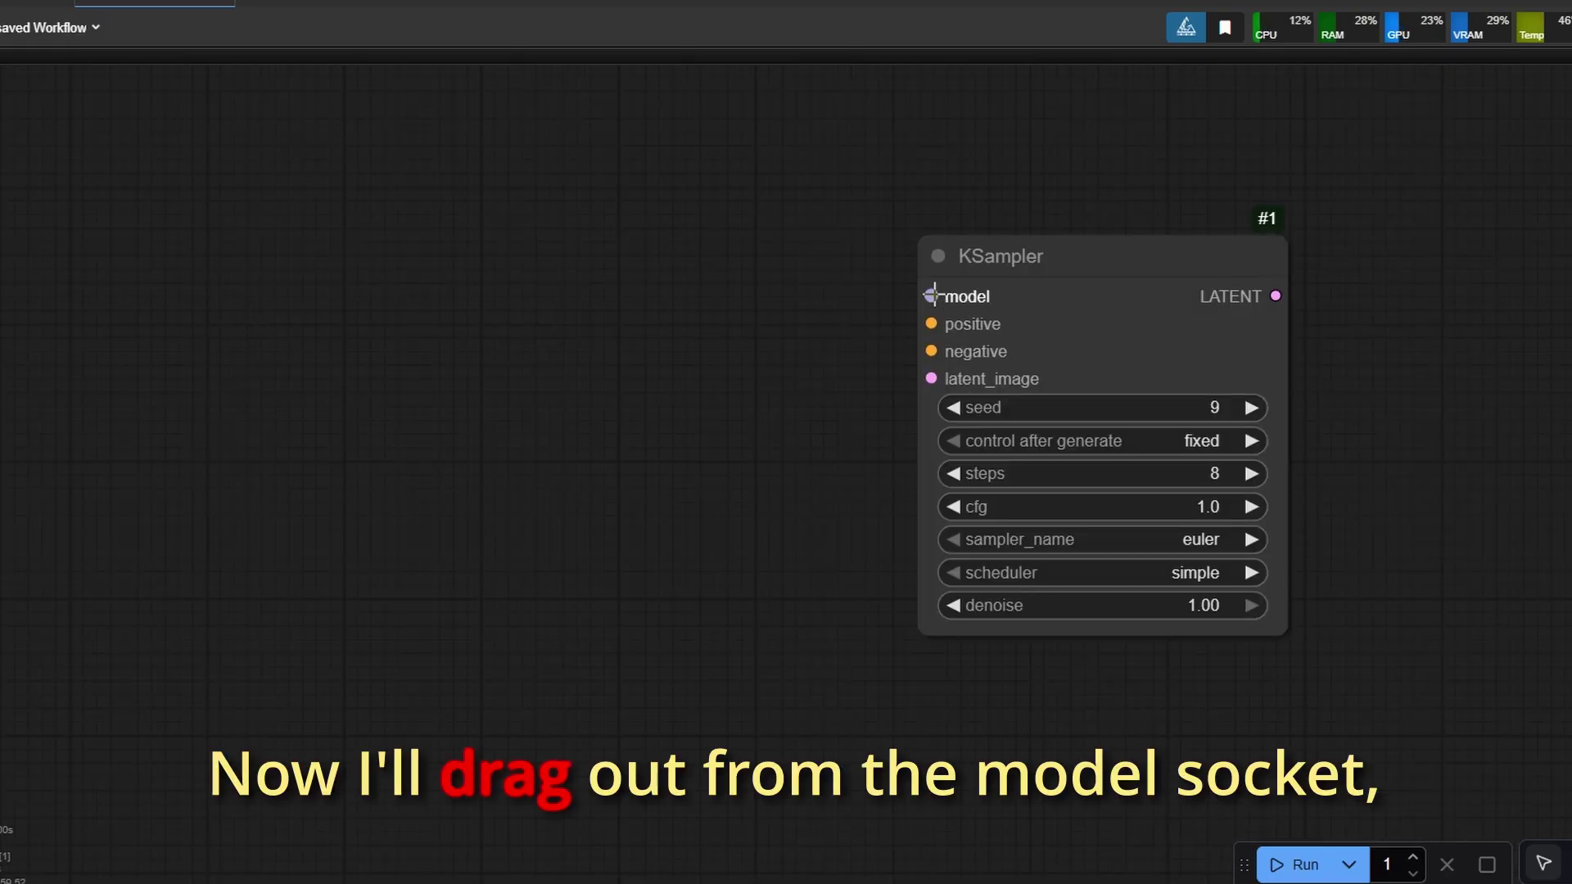
- Add a ModelSamplingAuraFlow node feeding the KSampler's model input and place it beside the KSampler
{"action": "left_click_drag", "start_coordinate": [934, 295], "coordinate": [667, 264]}
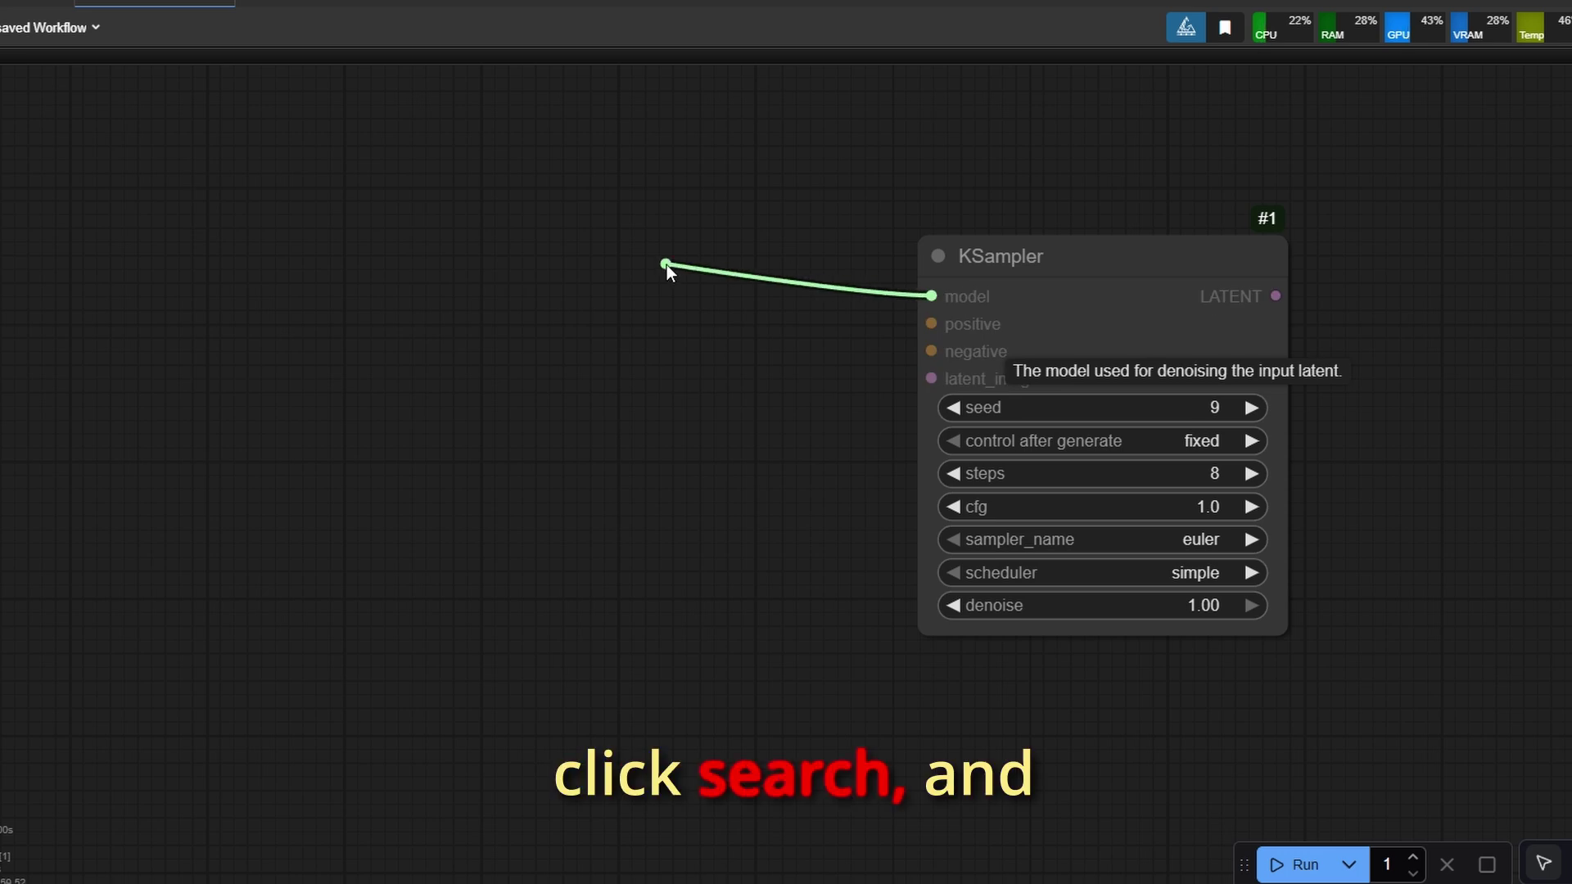
{"action": "left_click", "coordinate": [698, 316]}
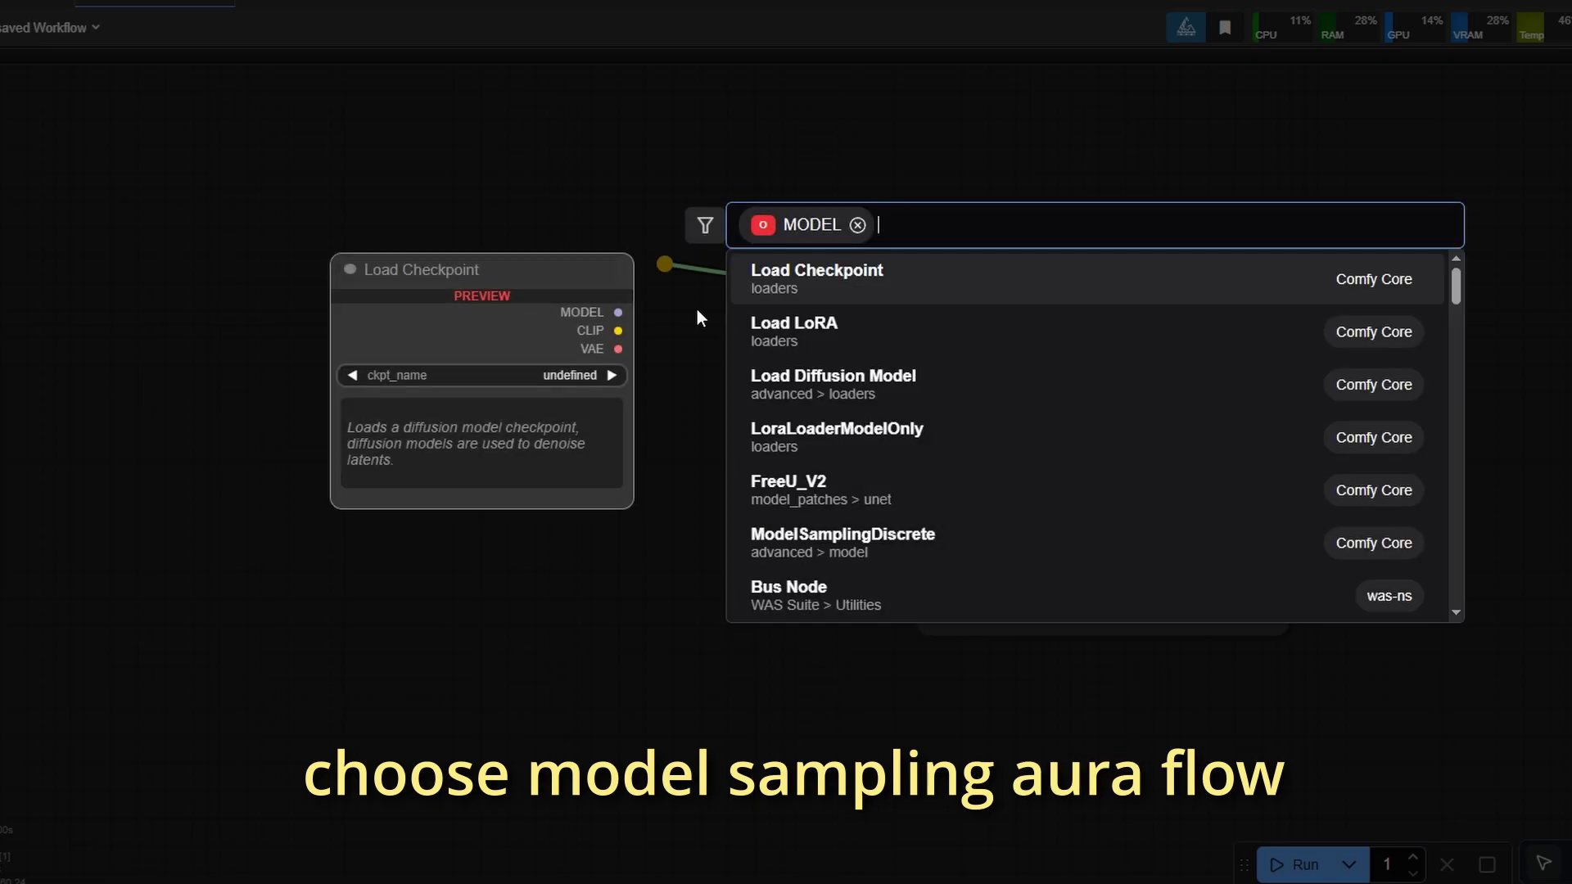
{"action": "type", "text": "modelsamplingaura"}
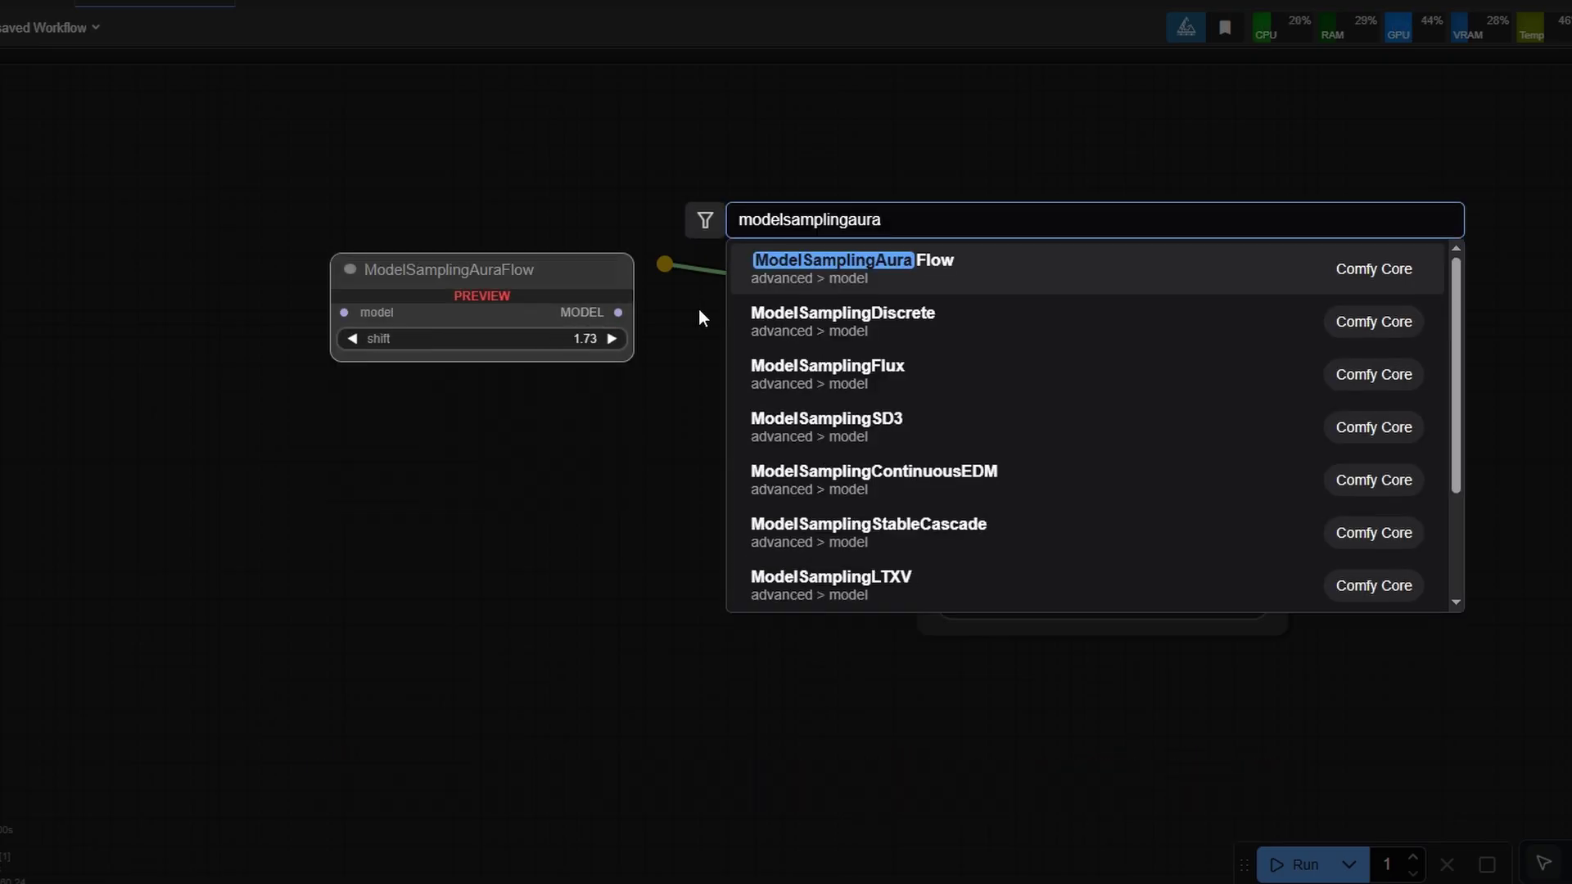
{"action": "type", "text": "flo"}
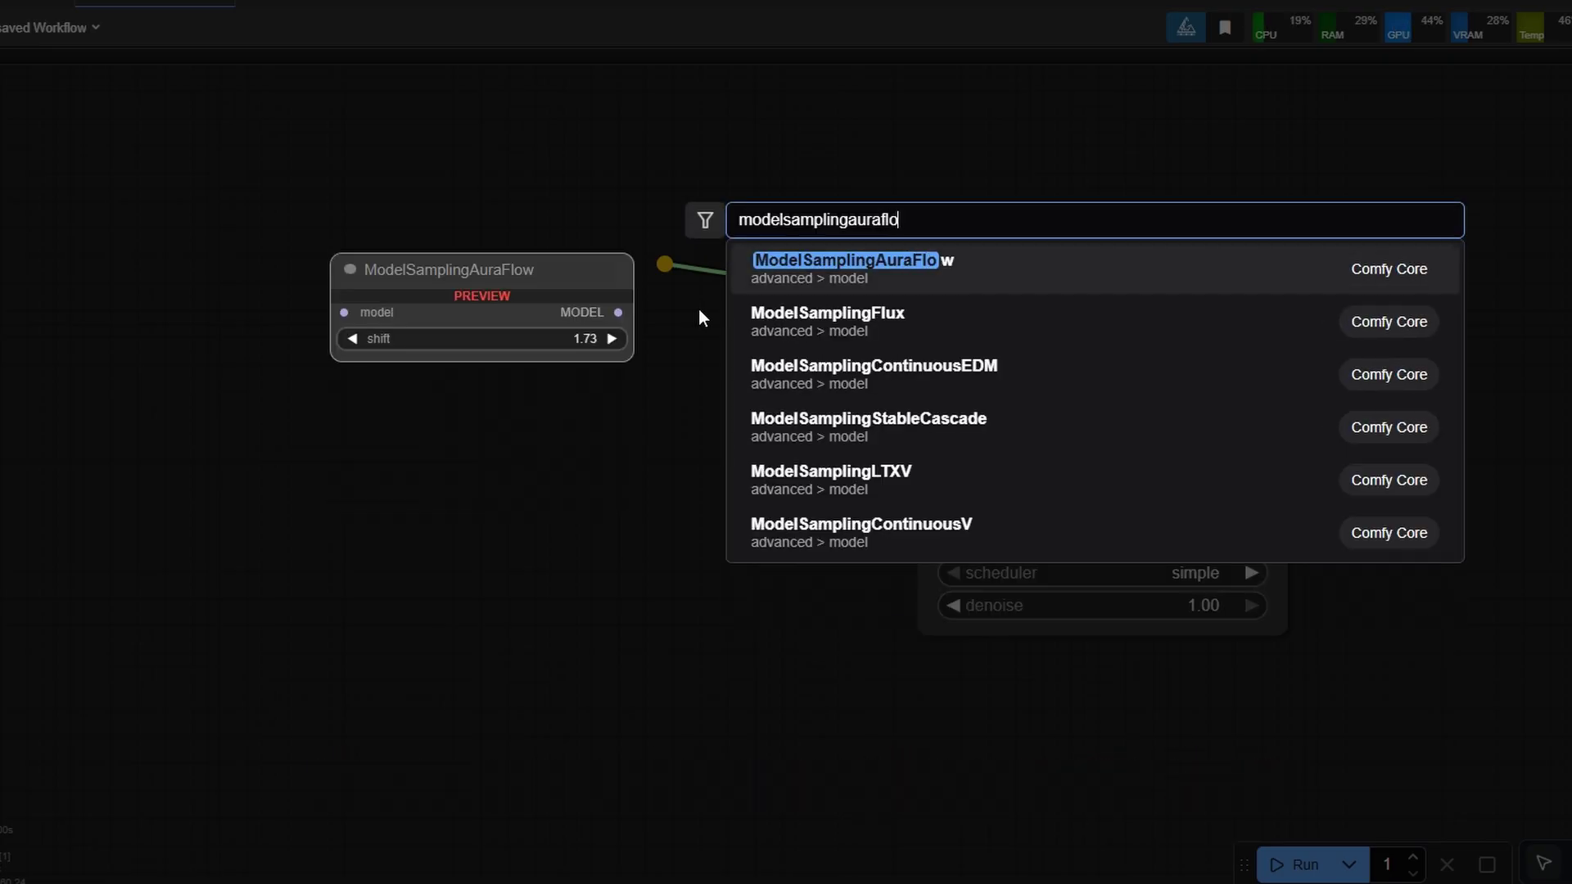
{"action": "left_click", "coordinate": [885, 276]}
{"action": "left_click_drag", "start_coordinate": [856, 254], "coordinate": [653, 258]}
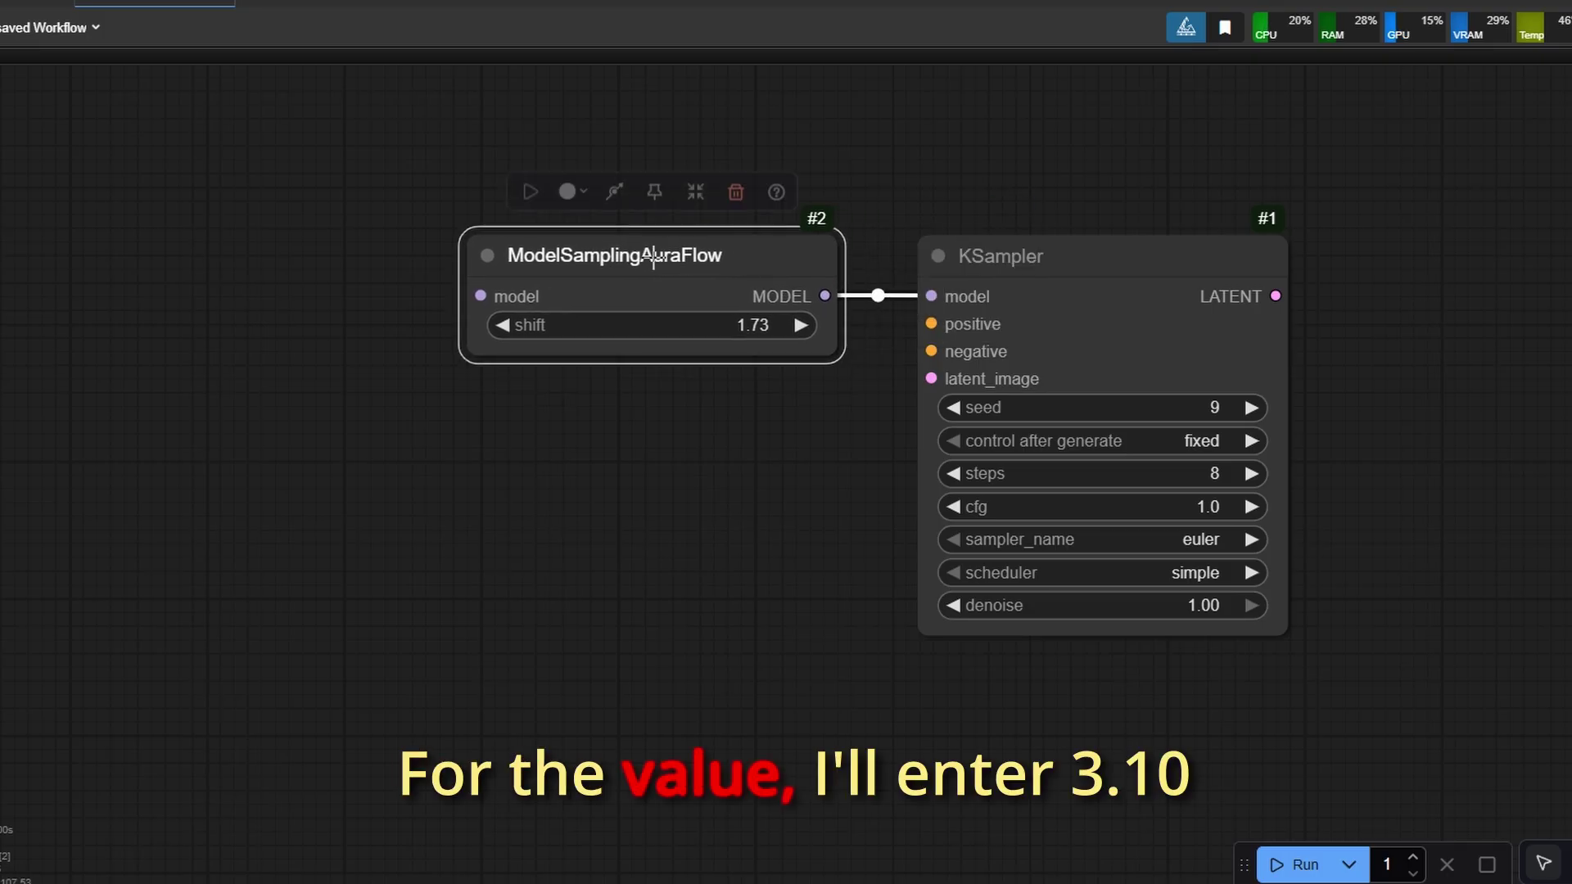
- Set the ModelSamplingAuraFlow node's shift to 3.10
{"action": "left_click", "coordinate": [746, 325]}
{"action": "type", "text": "3.10"}
{"action": "key", "text": "Return"}
{"action": "left_click", "coordinate": [724, 473]}
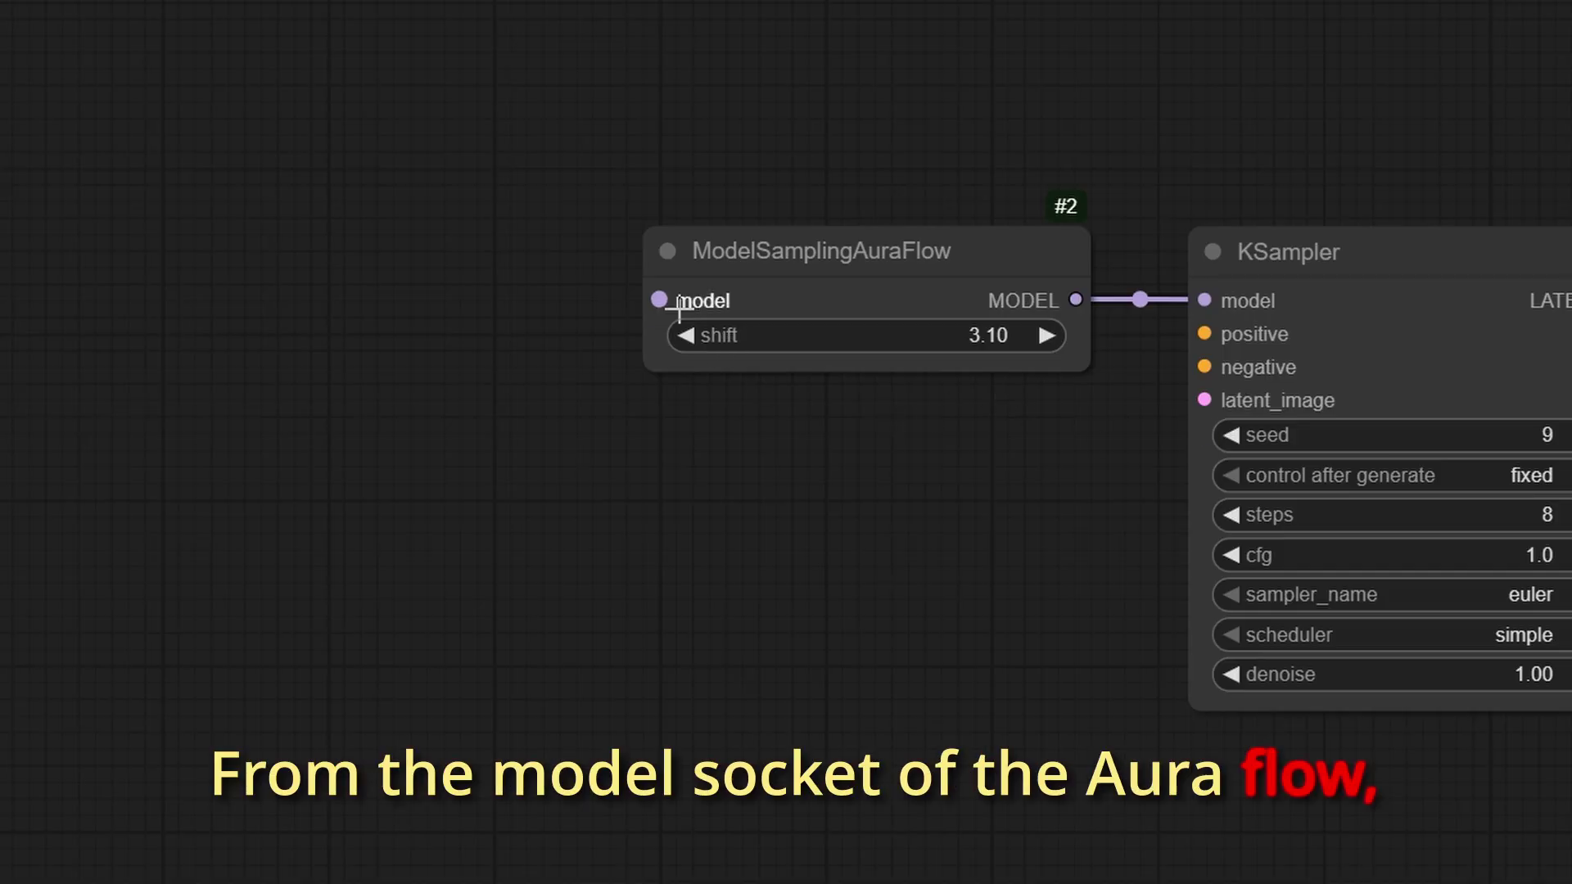
- Add a LoraLoaderModelOnly node feeding ModelSamplingAuraFlow's model input, using Qwen-Image-Lightning-4steps-V1.0-bf16.safetensors as the LoRA
{"action": "left_click_drag", "start_coordinate": [660, 300], "coordinate": [465, 297]}
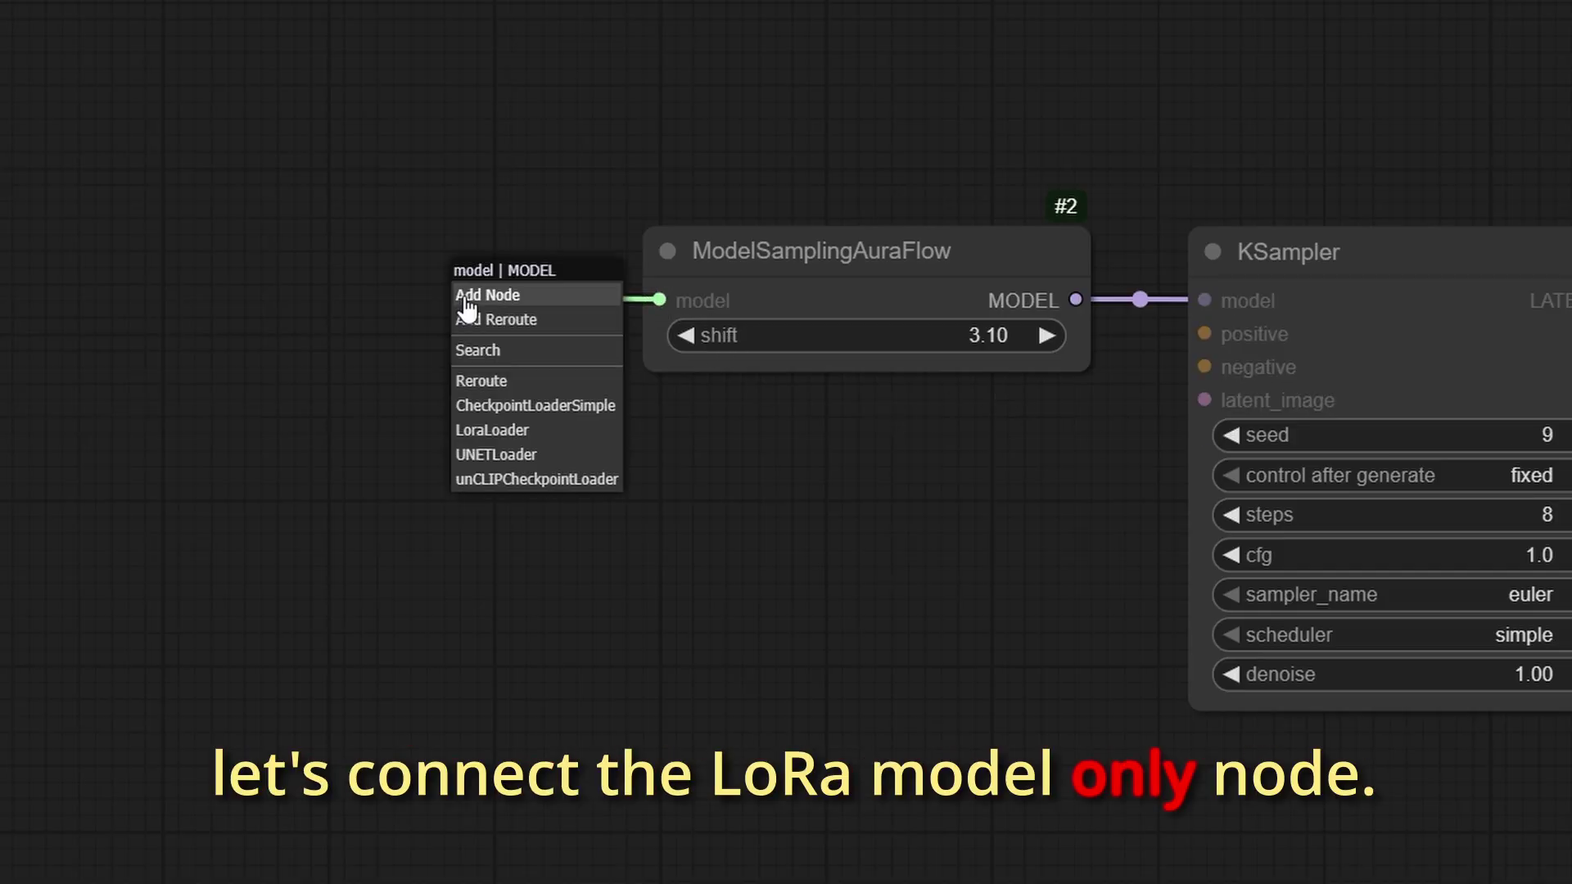
{"action": "left_click", "coordinate": [527, 348]}
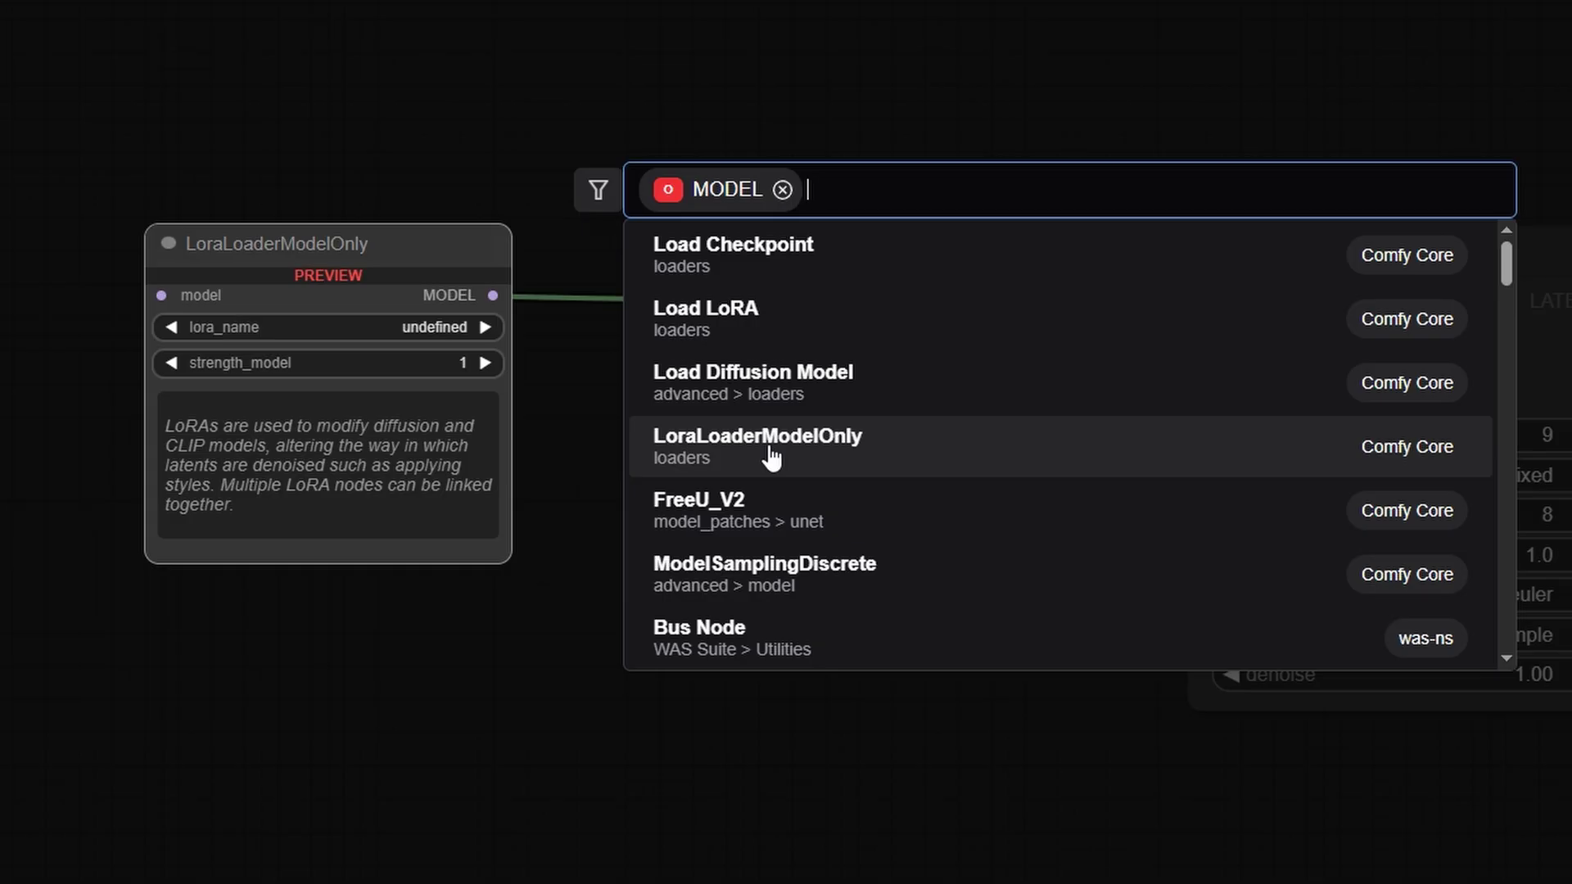
{"action": "left_click", "coordinate": [770, 447]}
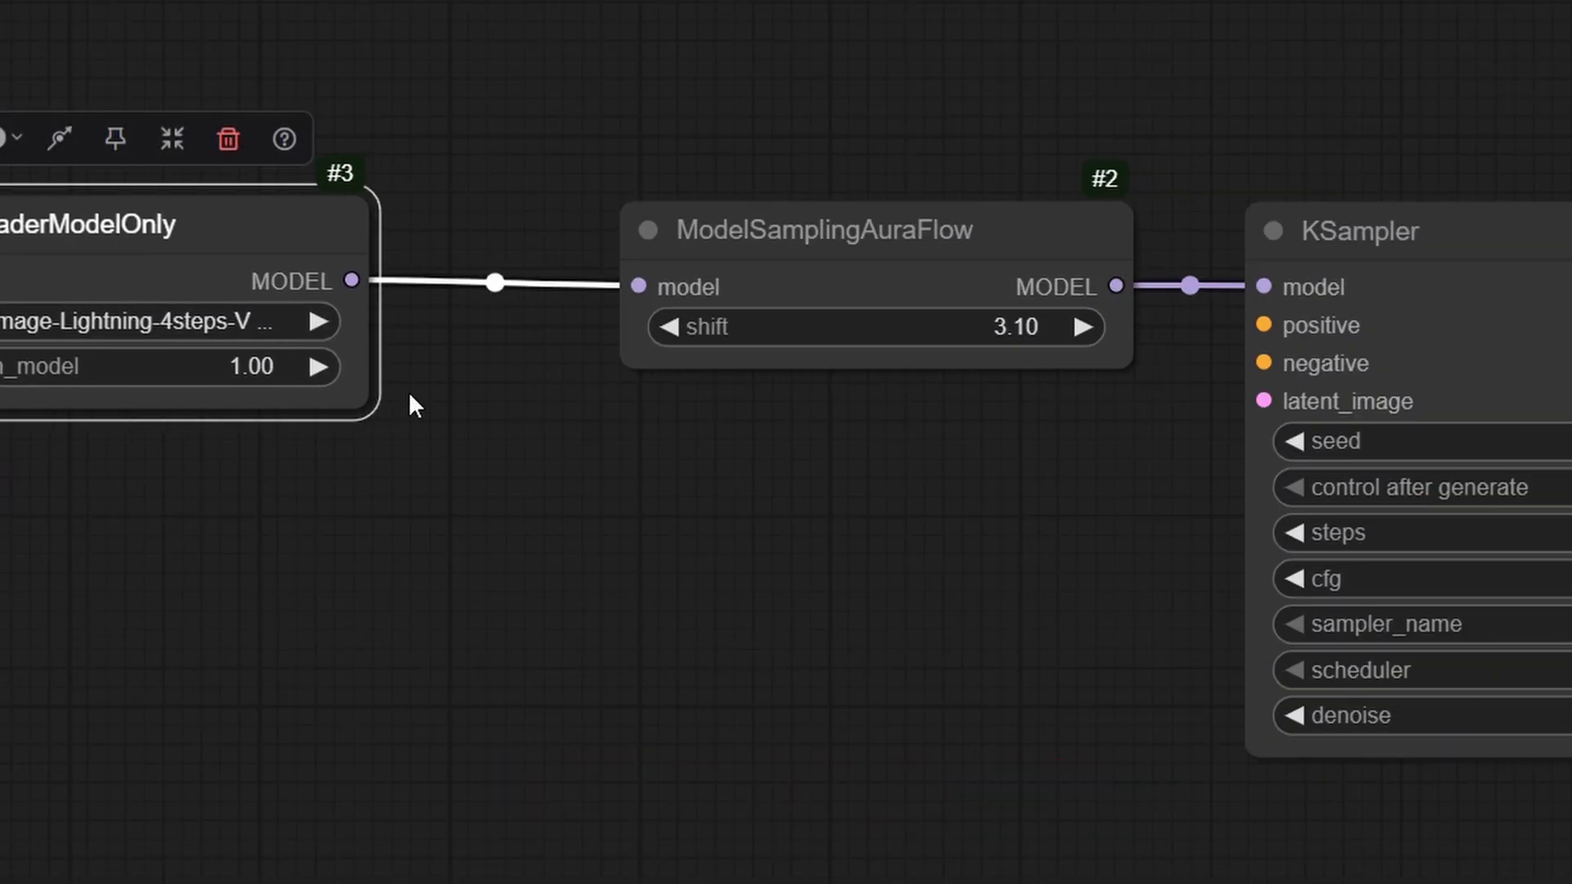
- Widen the LoraLoaderModelOnly node to fit its full LoRA file name and reposition it beside ModelSamplingAuraFlow
{"action": "left_click_drag", "start_coordinate": [362, 403], "coordinate": [491, 393]}
{"action": "left_click_drag", "start_coordinate": [546, 487], "coordinate": [951, 484]}
{"action": "left_click_drag", "start_coordinate": [602, 228], "coordinate": [500, 229]}
{"action": "left_click_drag", "start_coordinate": [779, 399], "coordinate": [913, 410]}
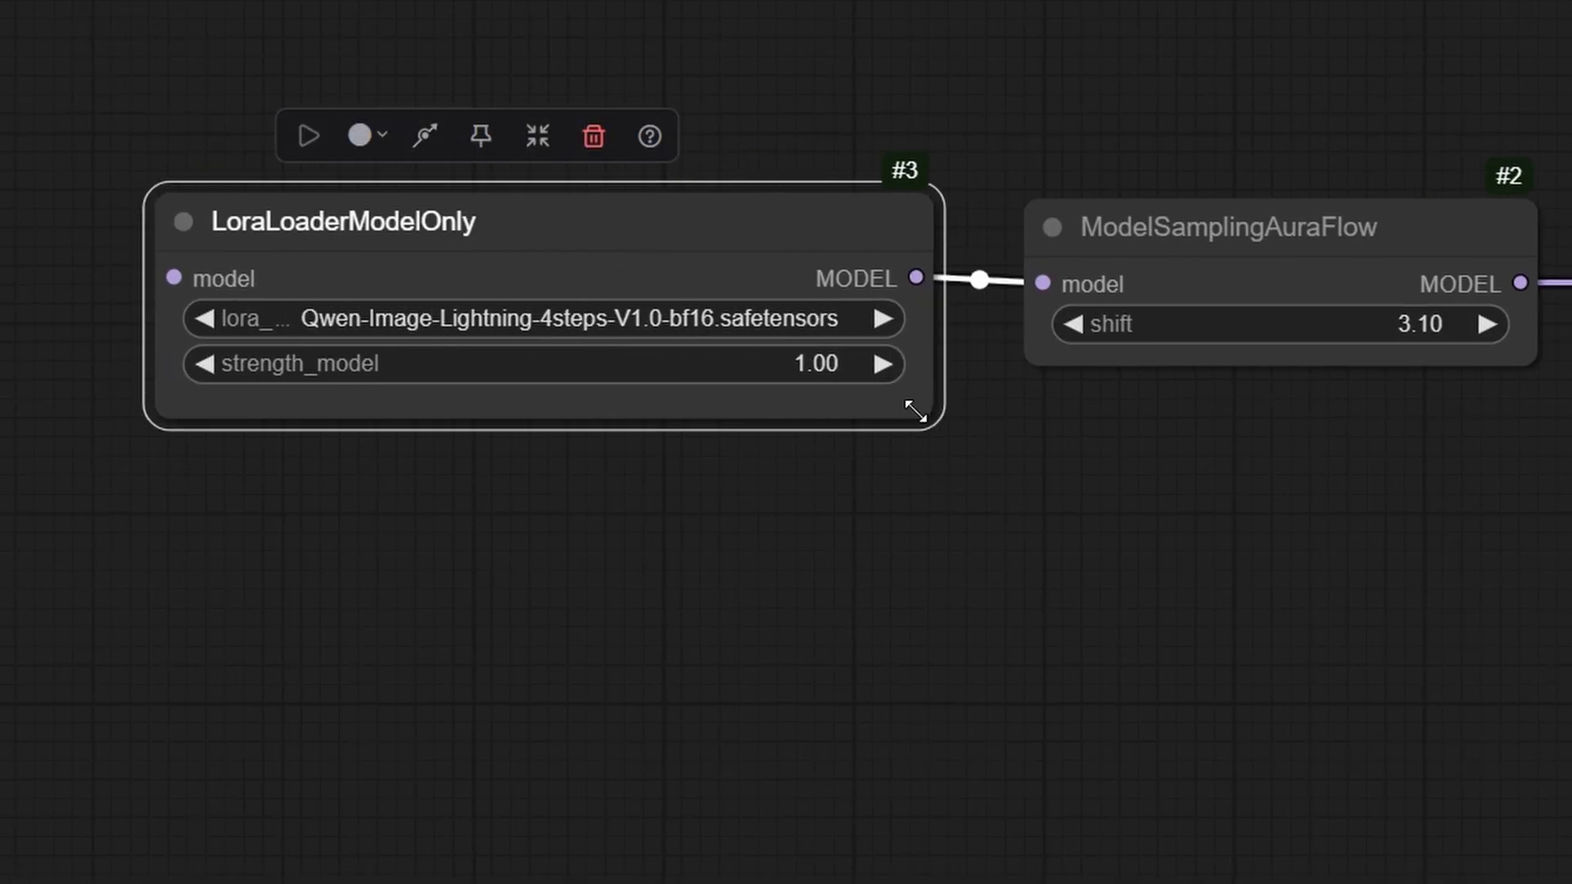
{"action": "left_click_drag", "start_coordinate": [895, 499], "coordinate": [727, 454]}
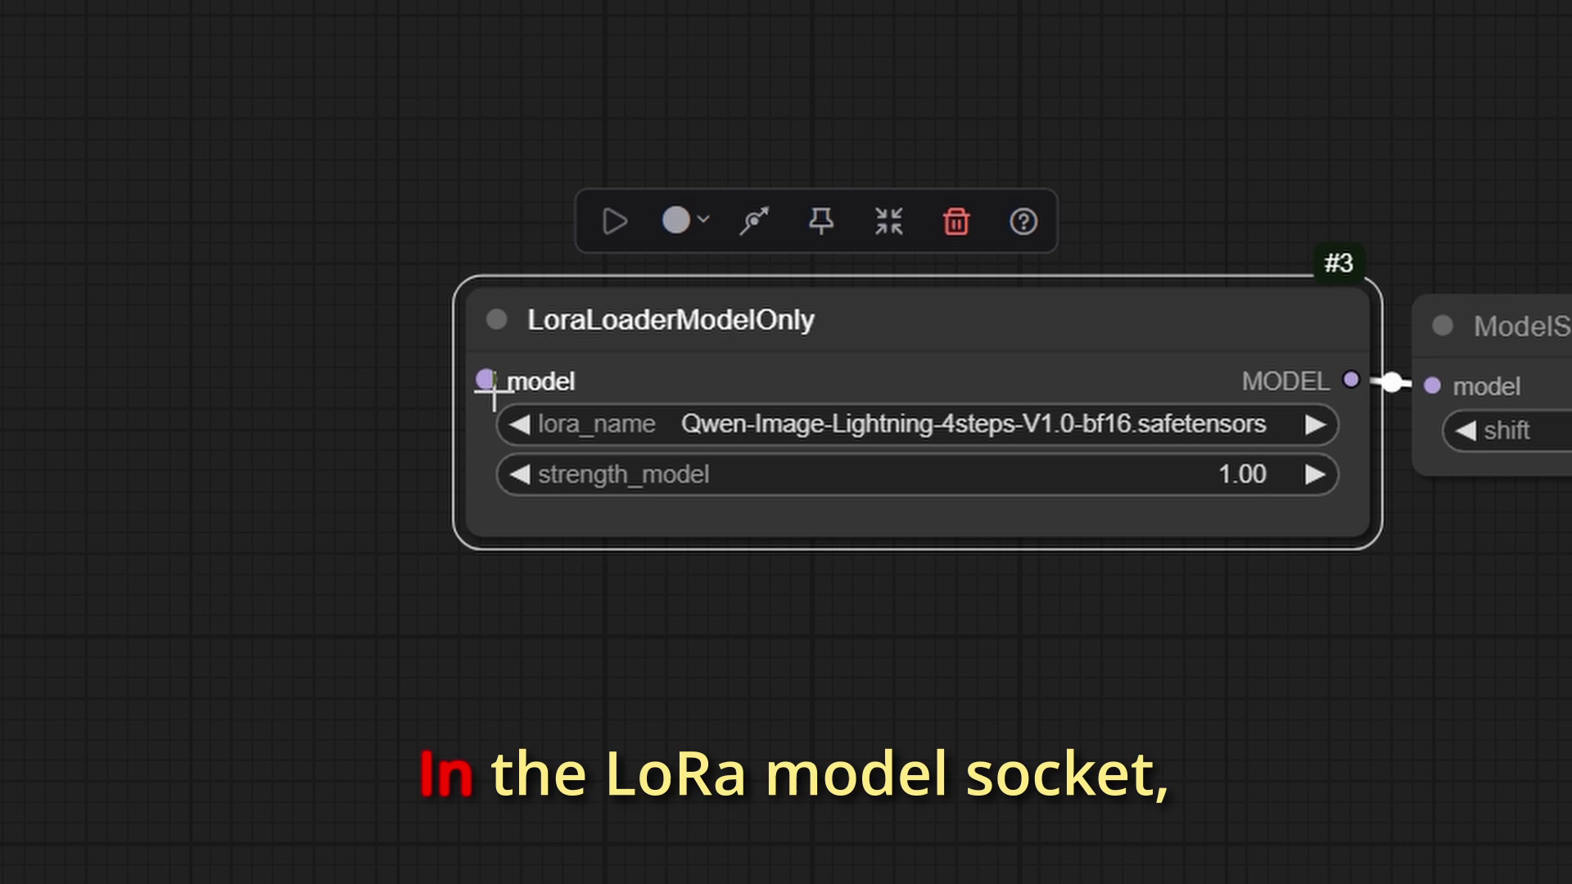
- Add a GGUF Loader node feeding the LoraLoaderModelOnly's model input
{"action": "left_click_drag", "start_coordinate": [485, 379], "coordinate": [168, 310]}
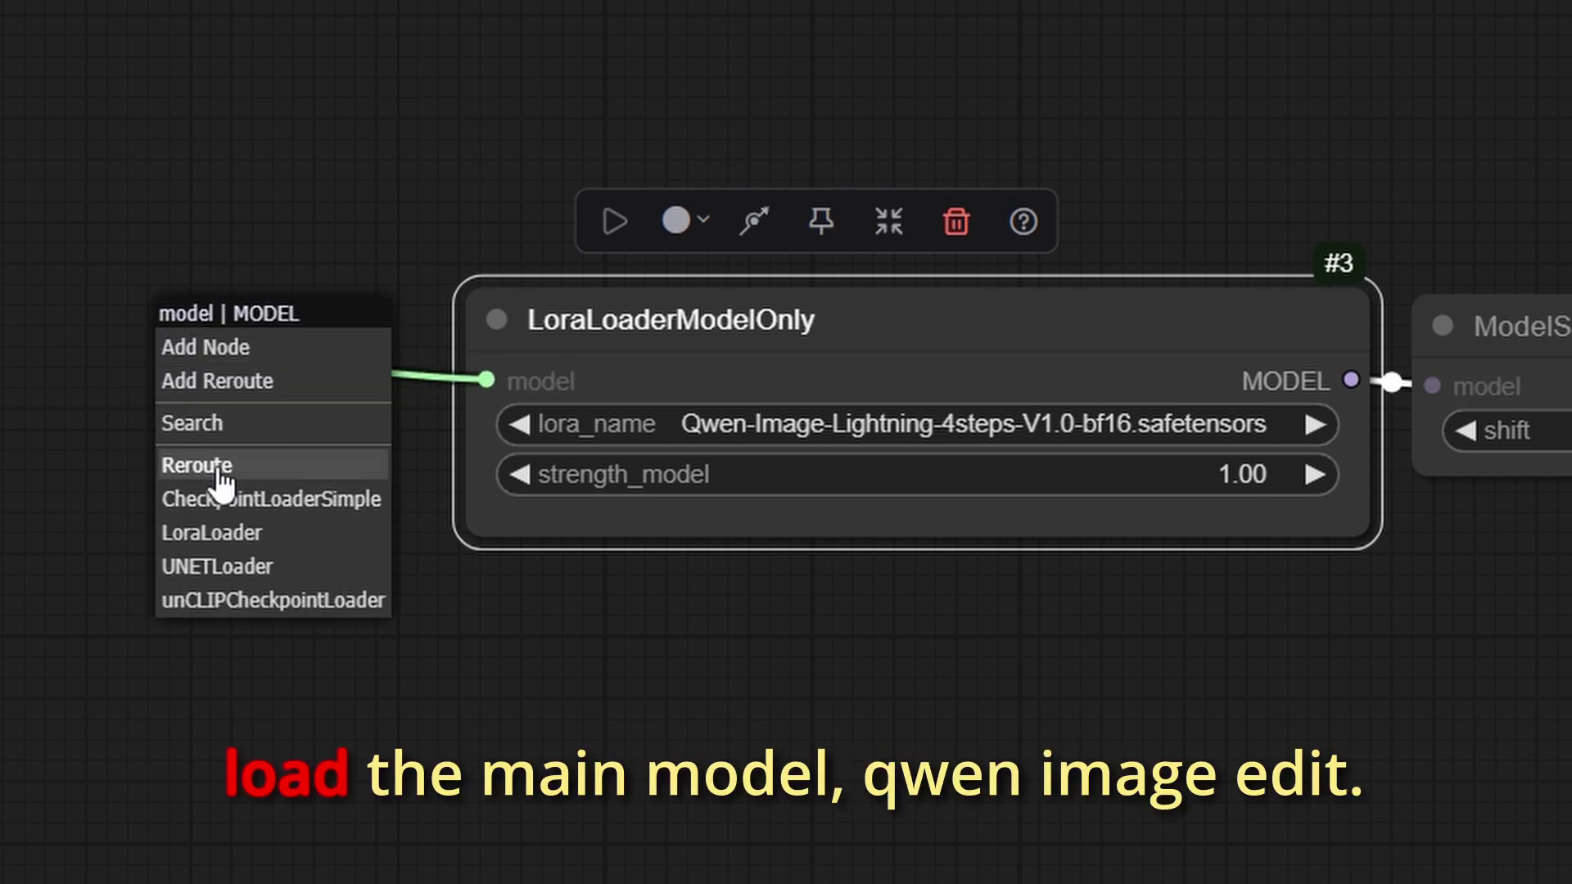
{"action": "left_click", "coordinate": [196, 424]}
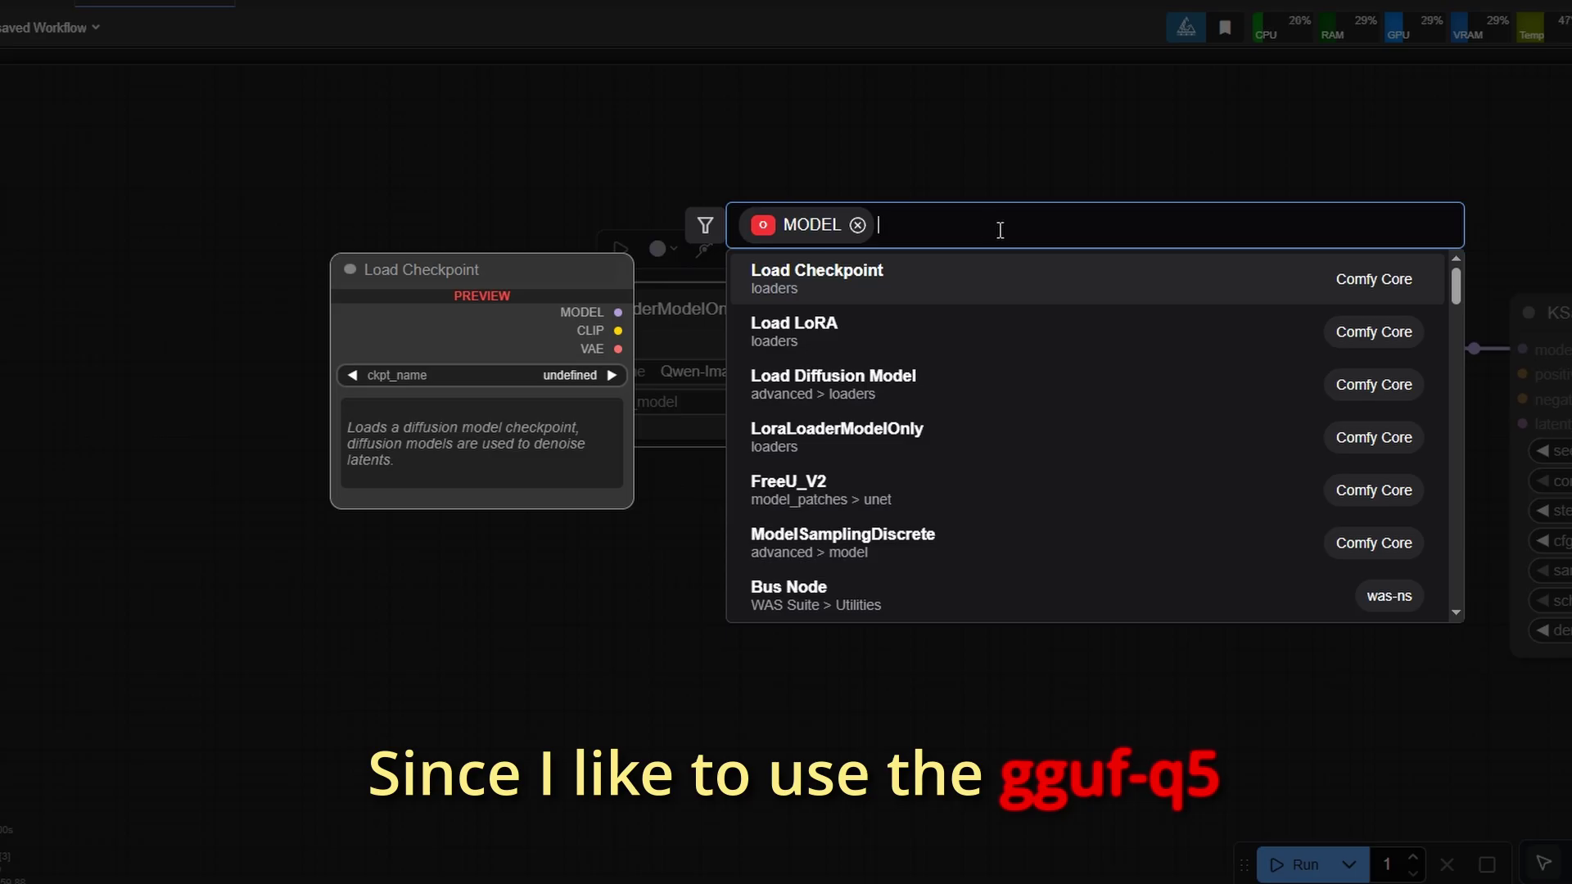
{"action": "key", "text": "BackSpace"}
{"action": "type", "text": "gguf"}
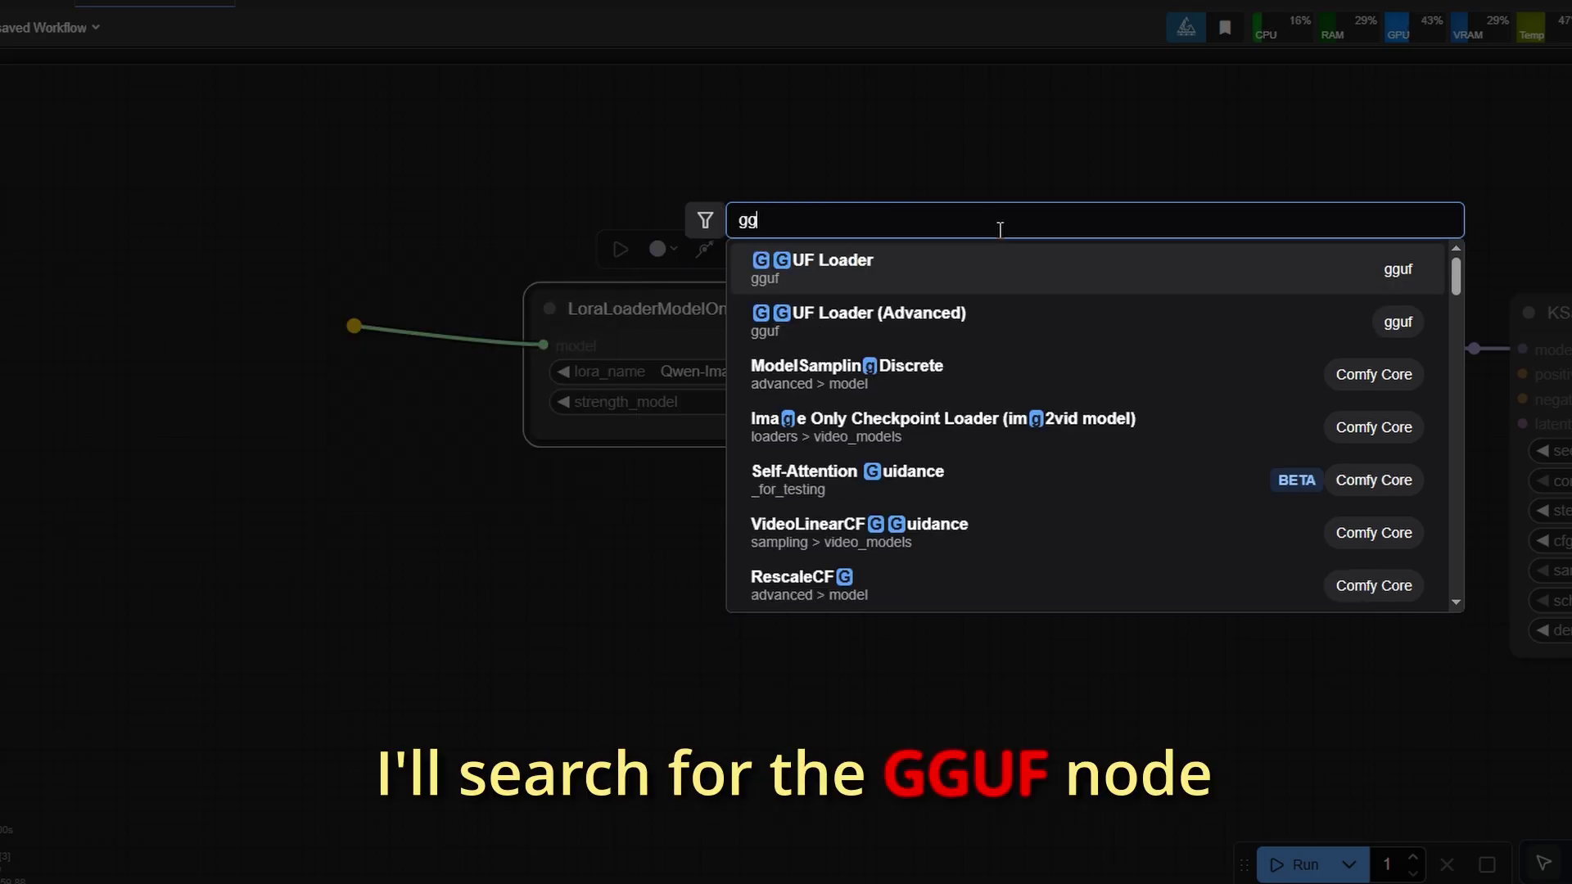
{"action": "left_click", "coordinate": [916, 282]}
- Place the GGUF Loader clear of the LoRA node, load Qwen_Image_Edit-Q5_0.gguf in it and widen it to fit its labels
{"action": "left_click_drag", "start_coordinate": [620, 508], "coordinate": [995, 473]}
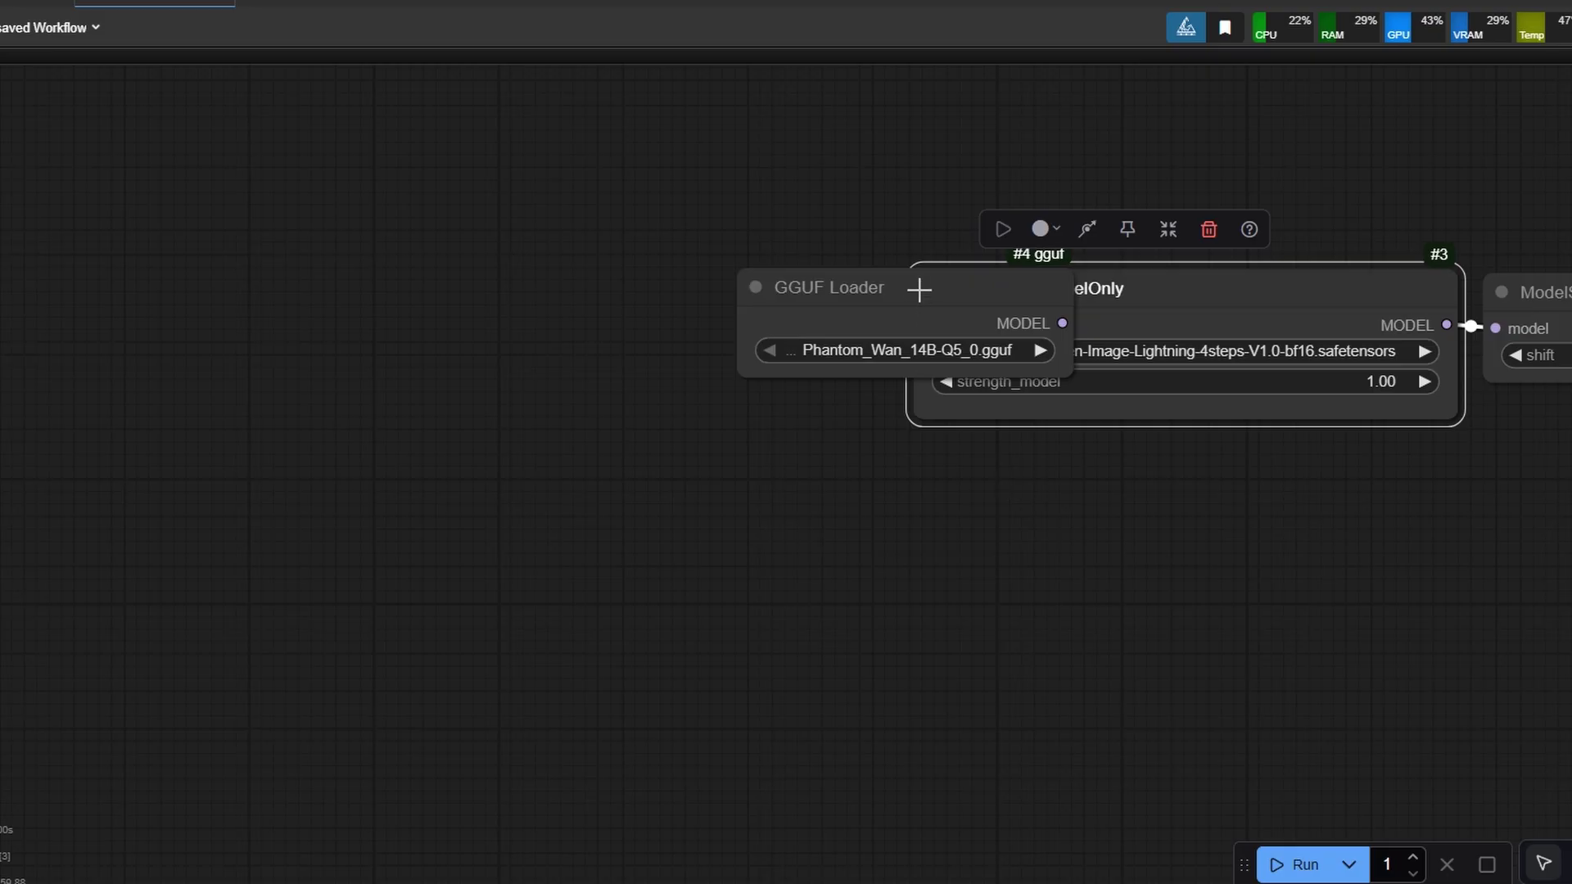
{"action": "left_click_drag", "start_coordinate": [919, 289], "coordinate": [565, 281]}
{"action": "left_click", "coordinate": [565, 345]}
{"action": "left_click", "coordinate": [537, 439]}
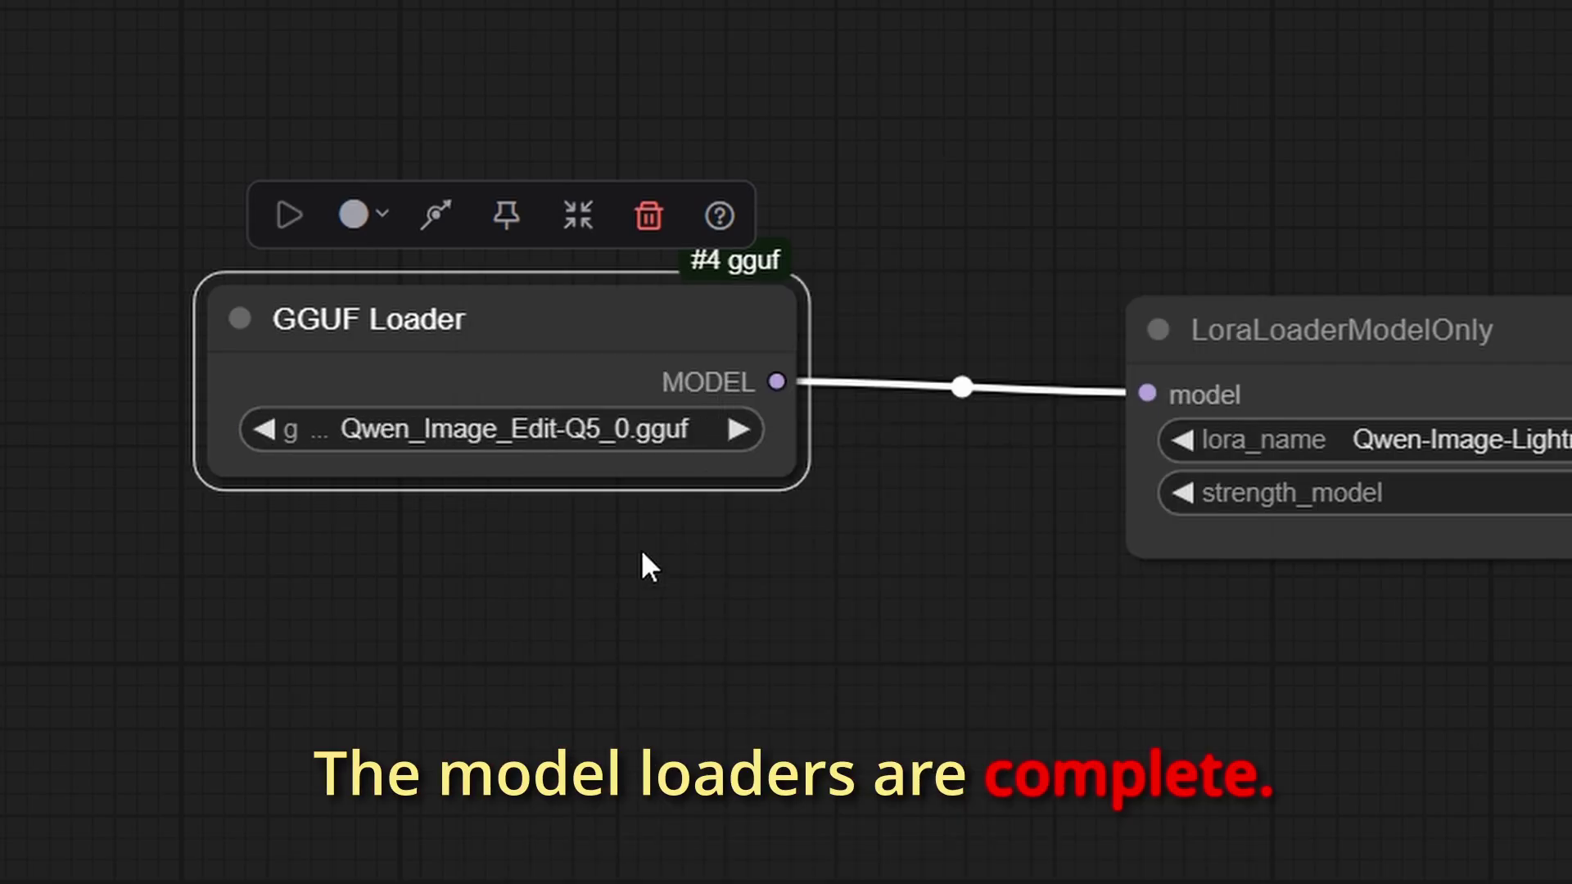
{"action": "left_click_drag", "start_coordinate": [788, 467], "coordinate": [976, 458]}
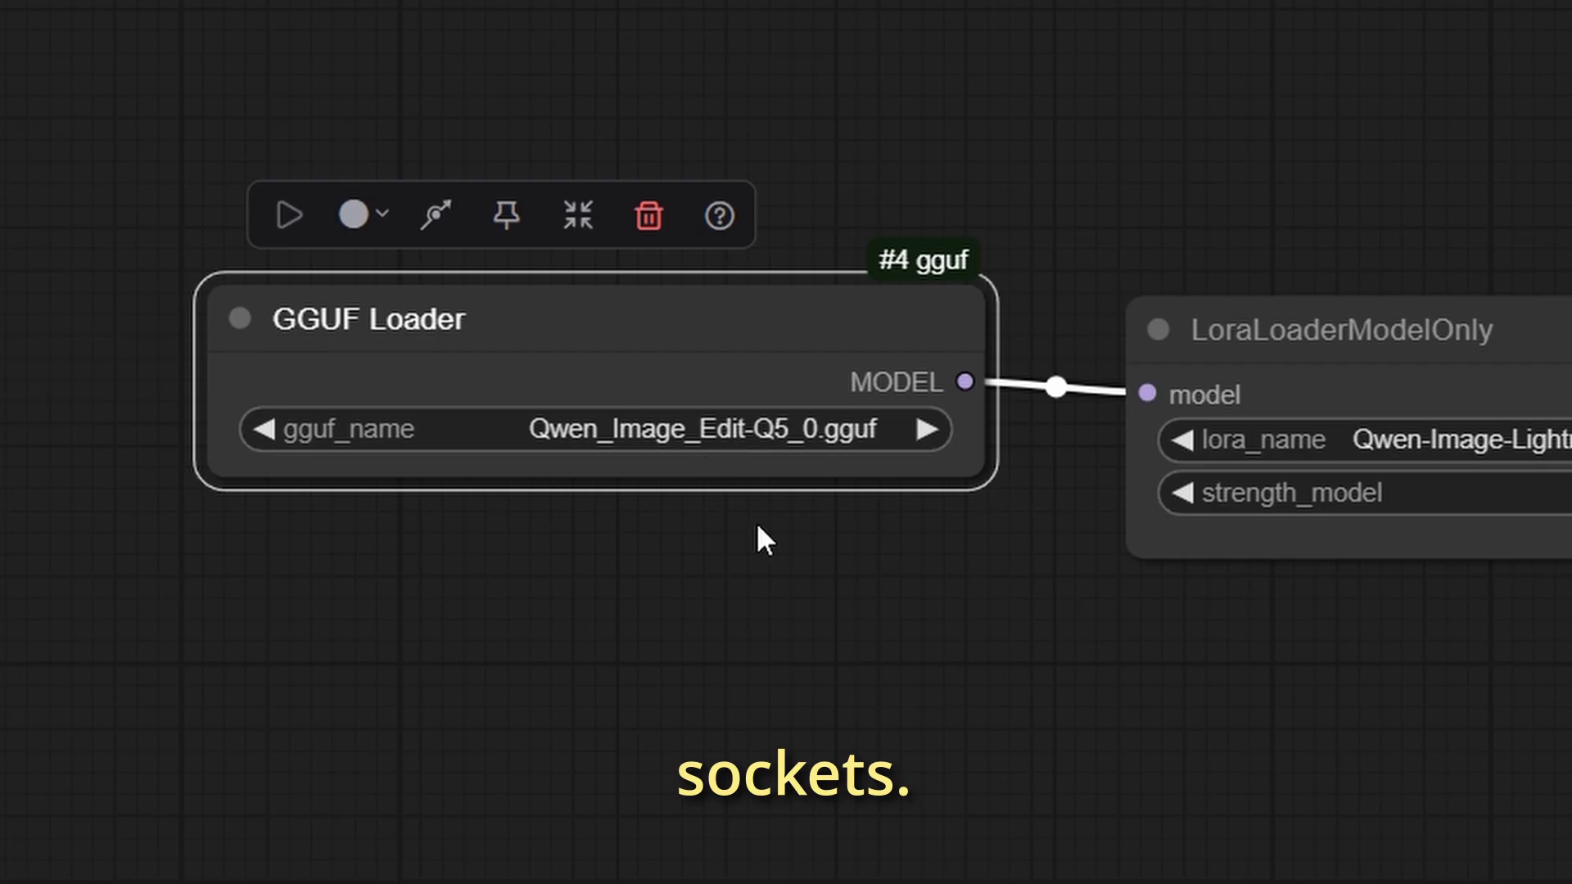
- Add a TextEncodeQwenImageEdit node feeding the KSampler's positive input and colour it green
{"action": "left_click_drag", "start_coordinate": [1346, 220], "coordinate": [943, 328]}
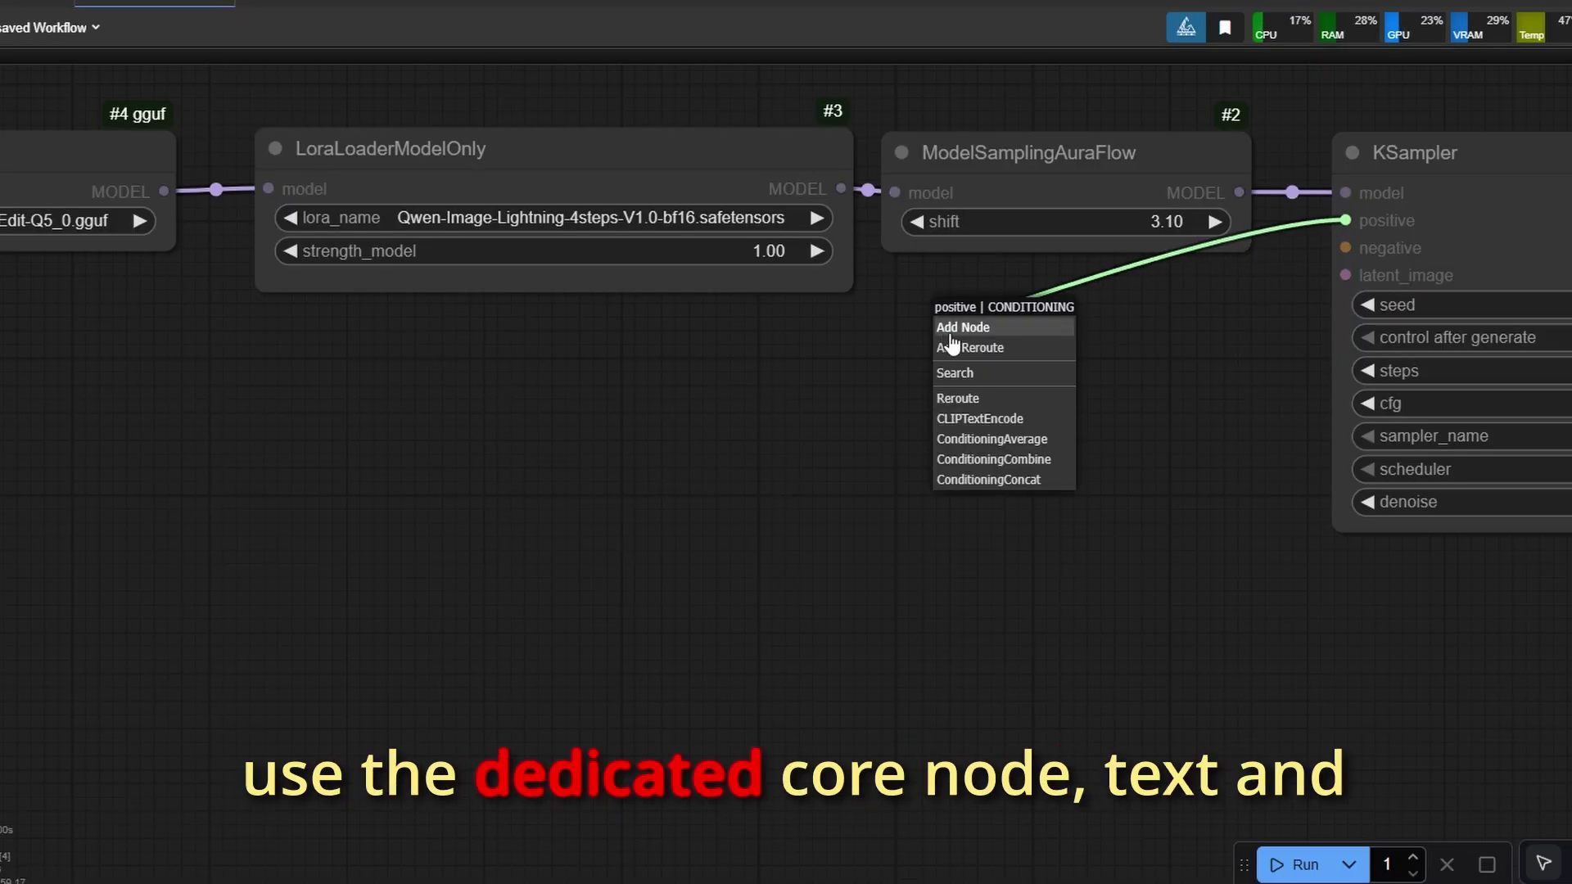
{"action": "left_click", "coordinate": [963, 384]}
{"action": "key", "text": "BackSpace"}
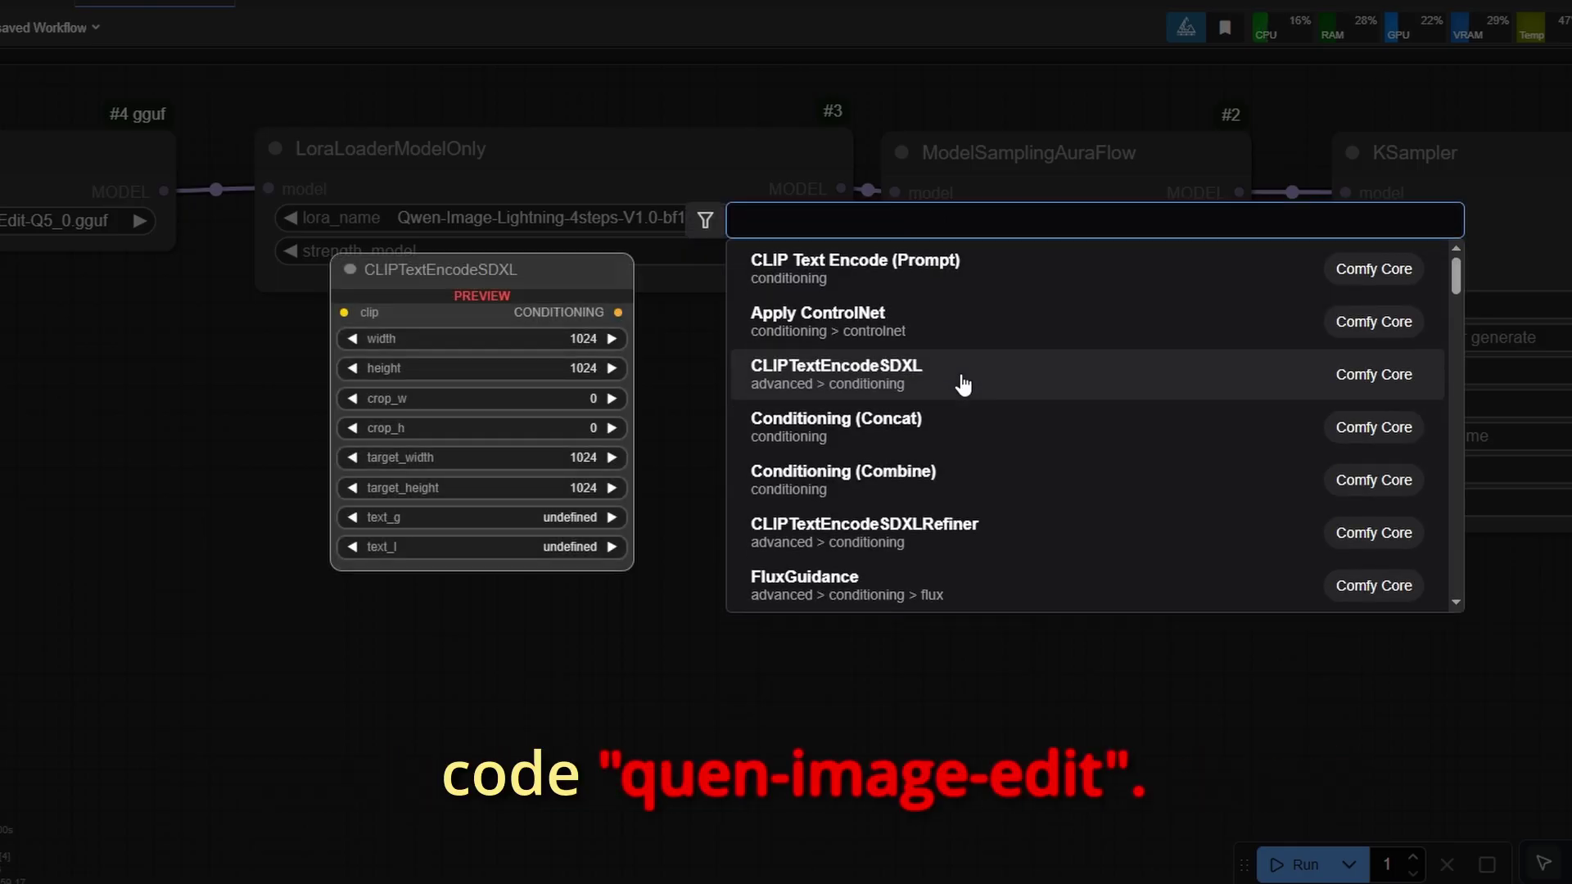
{"action": "type", "text": "texten"}
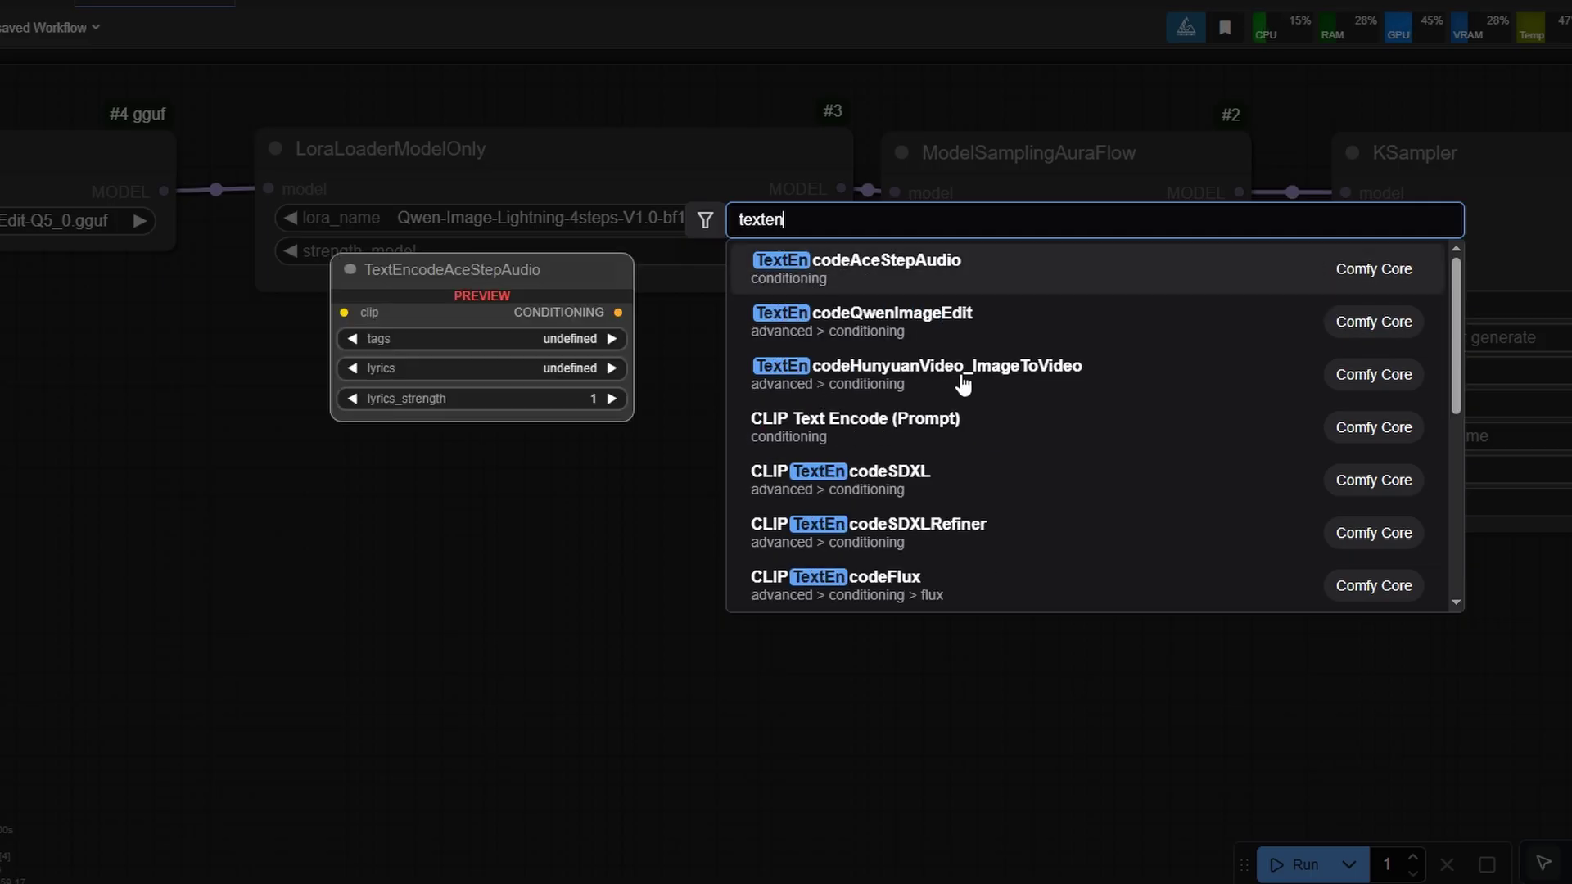
{"action": "left_click", "coordinate": [851, 324]}
{"action": "left_click", "coordinate": [731, 244]}
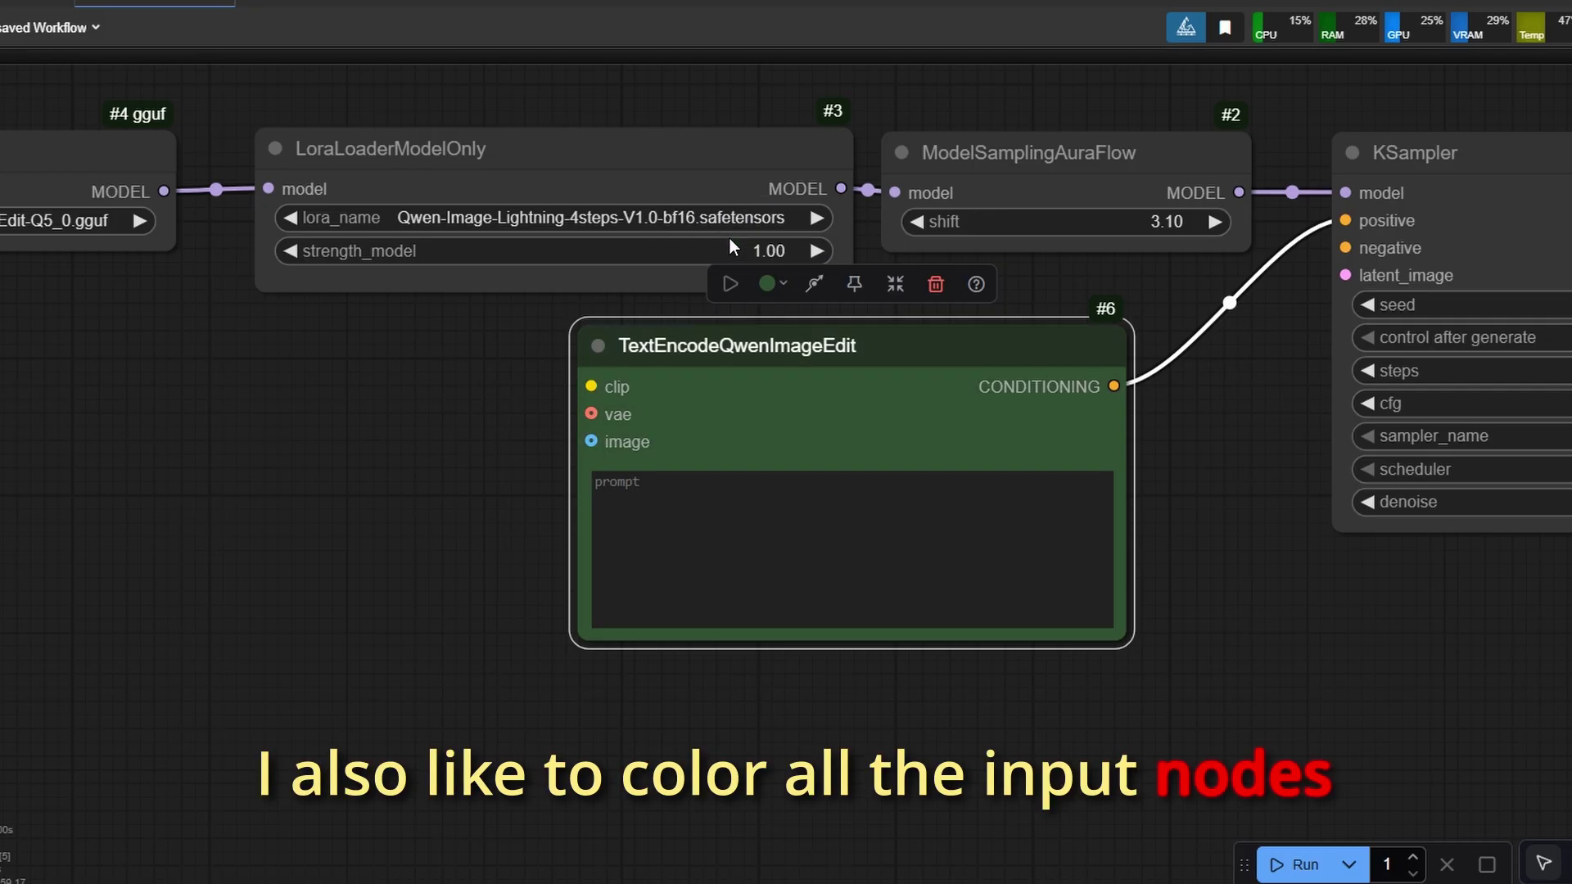
- Add a Load CLIP node for the clip input of the TextEncodeQwenImageEdit node
{"action": "left_click_drag", "start_coordinate": [439, 365], "coordinate": [579, 352]}
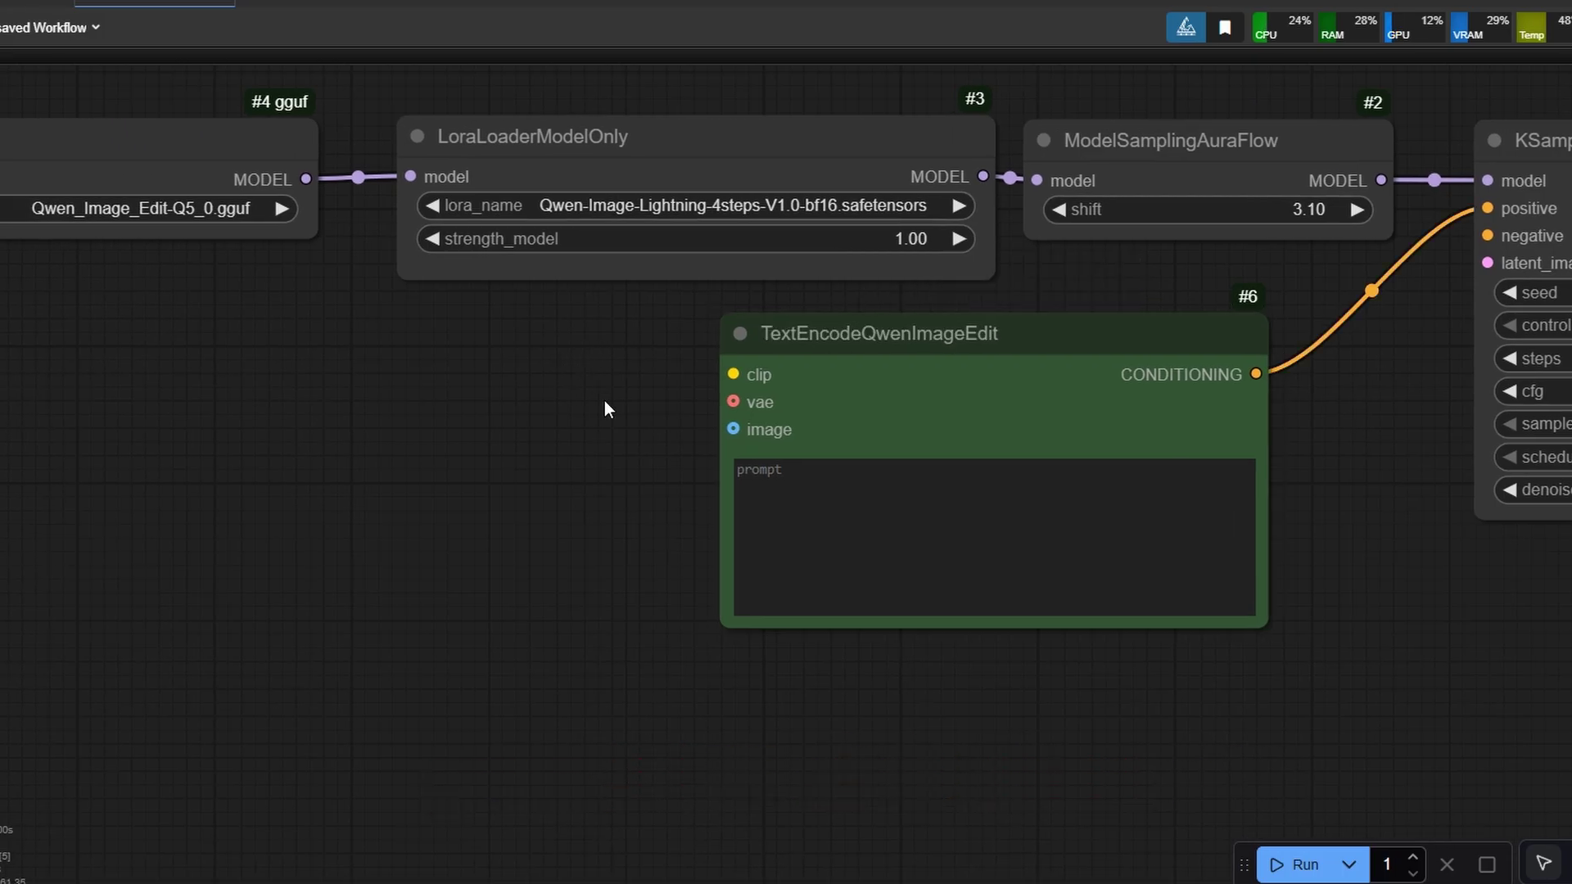
{"action": "left_click_drag", "start_coordinate": [612, 409], "coordinate": [727, 403]}
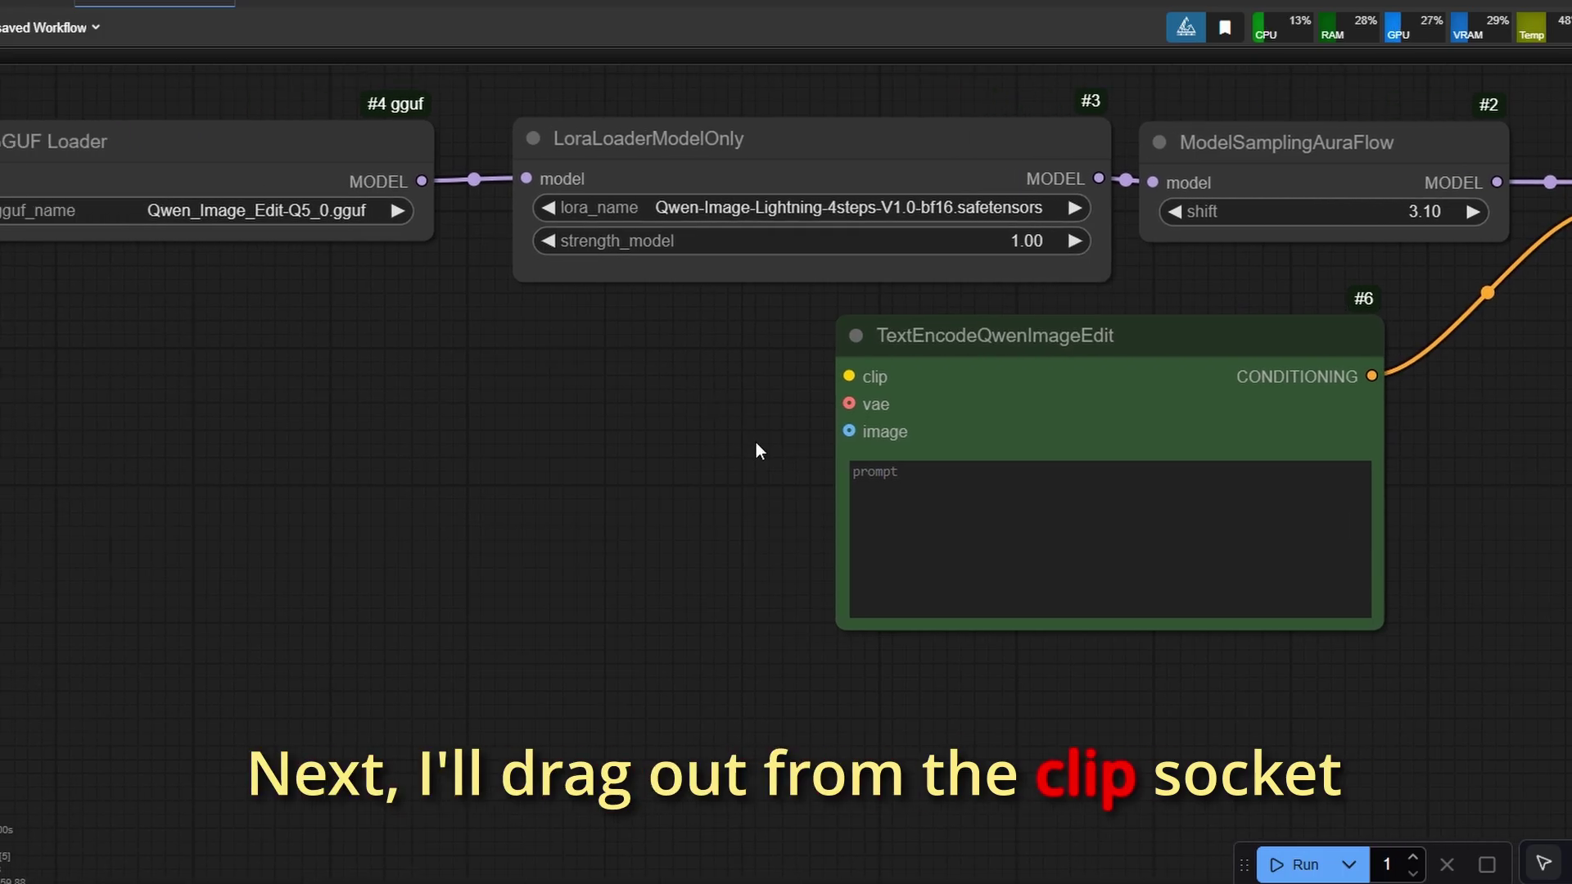
{"action": "left_click_drag", "start_coordinate": [849, 376], "coordinate": [495, 380]}
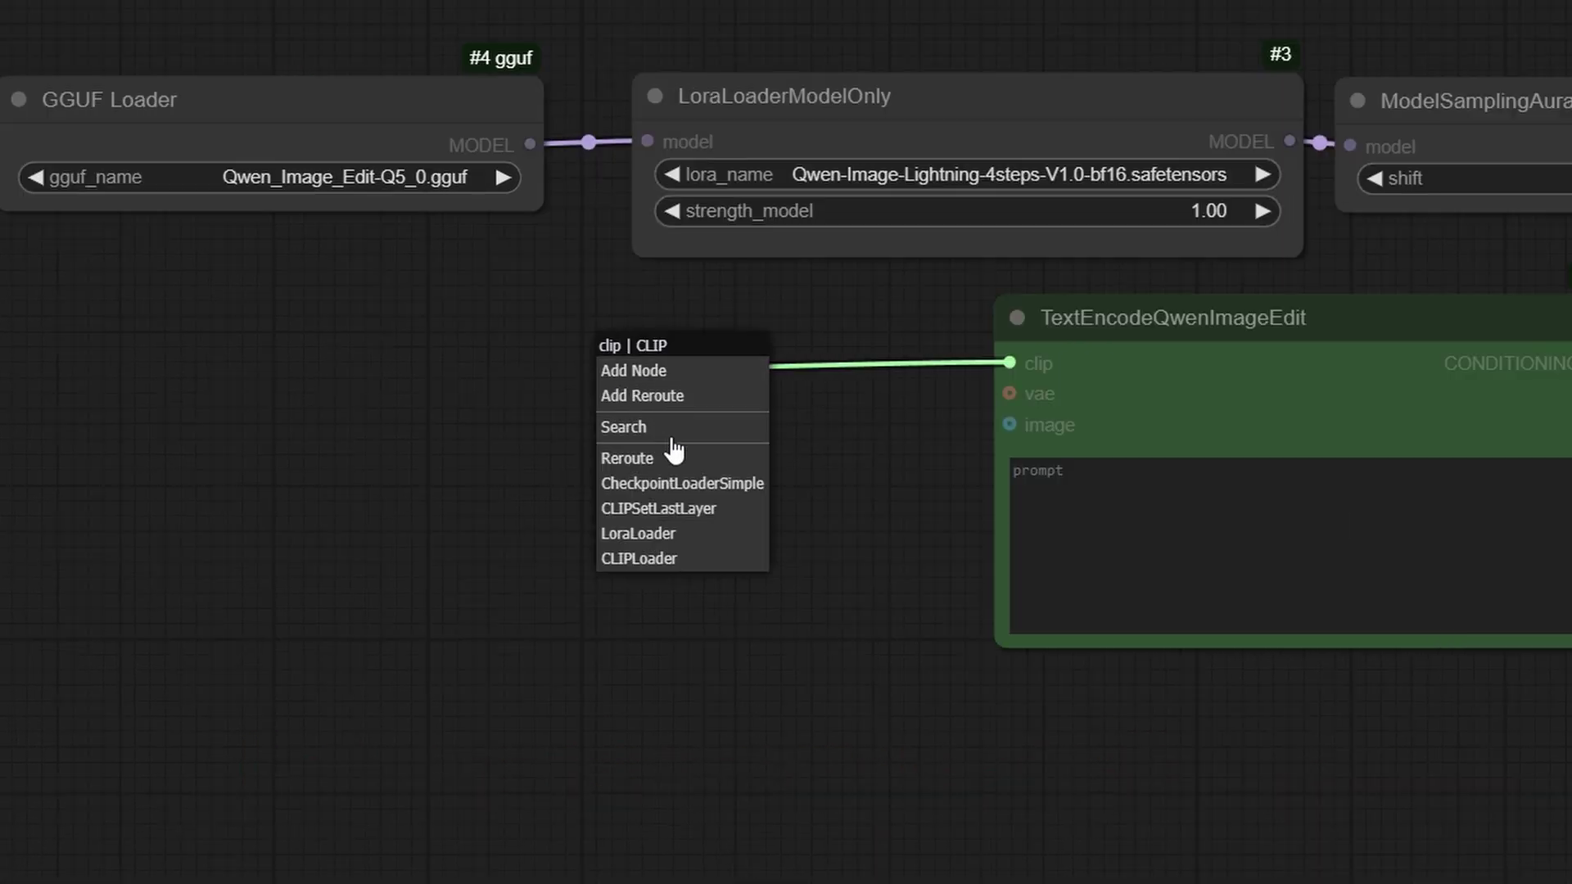
{"action": "left_click", "coordinate": [717, 557]}
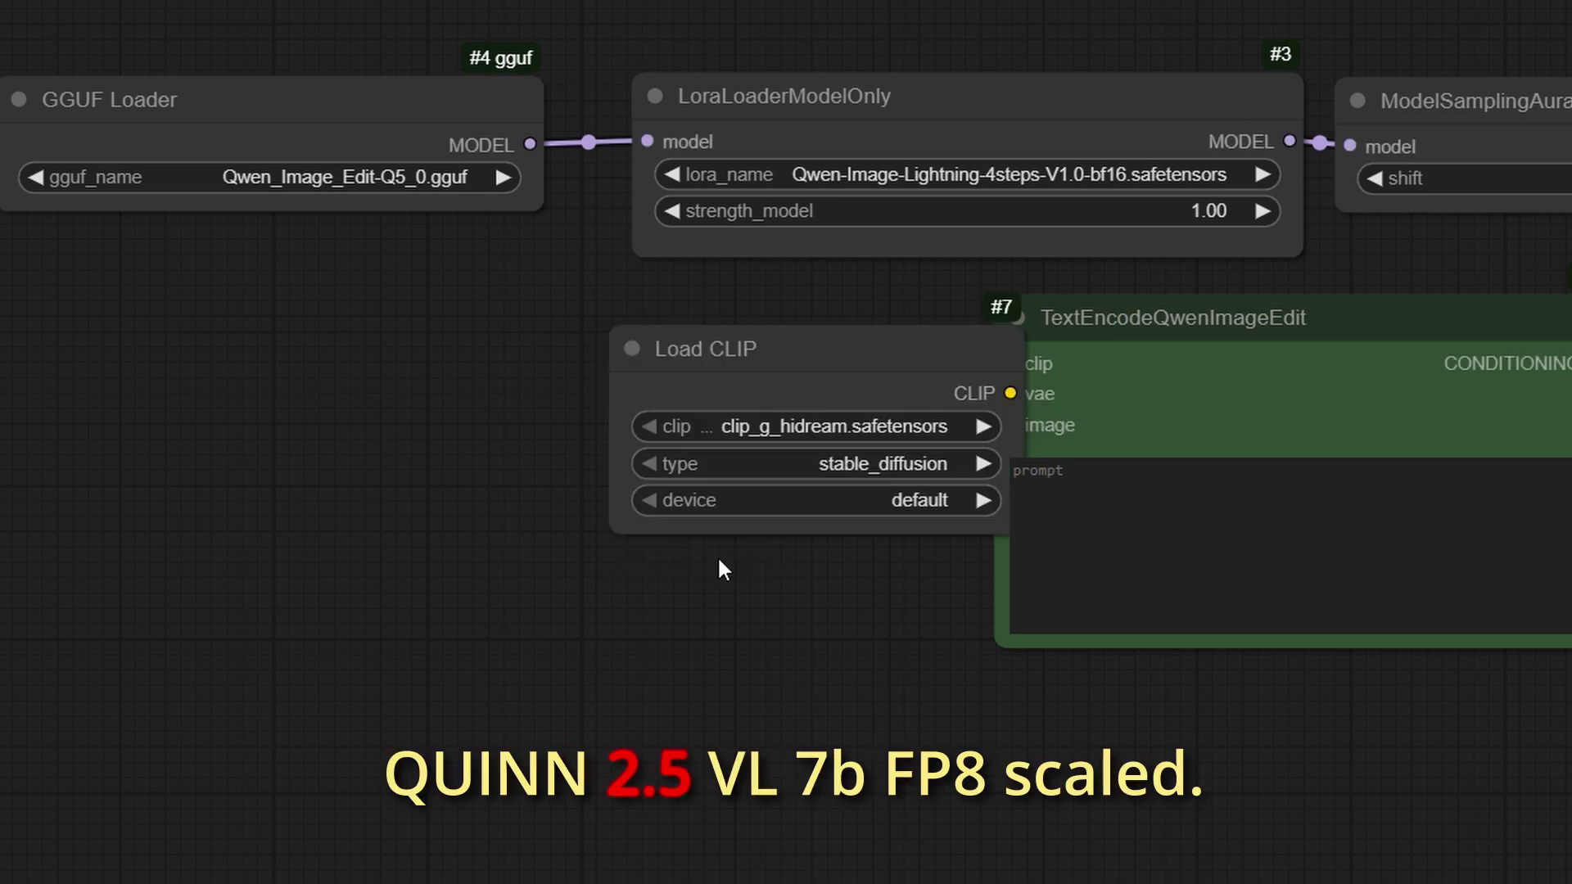
- Move the Load CLIP node clear of the encoder, load qwen_2.5_vl_7b_fp8_scaled.safetensors in it and widen it to fit the name
{"action": "left_click_drag", "start_coordinate": [880, 366], "coordinate": [479, 342]}
{"action": "left_click", "coordinate": [463, 403]}
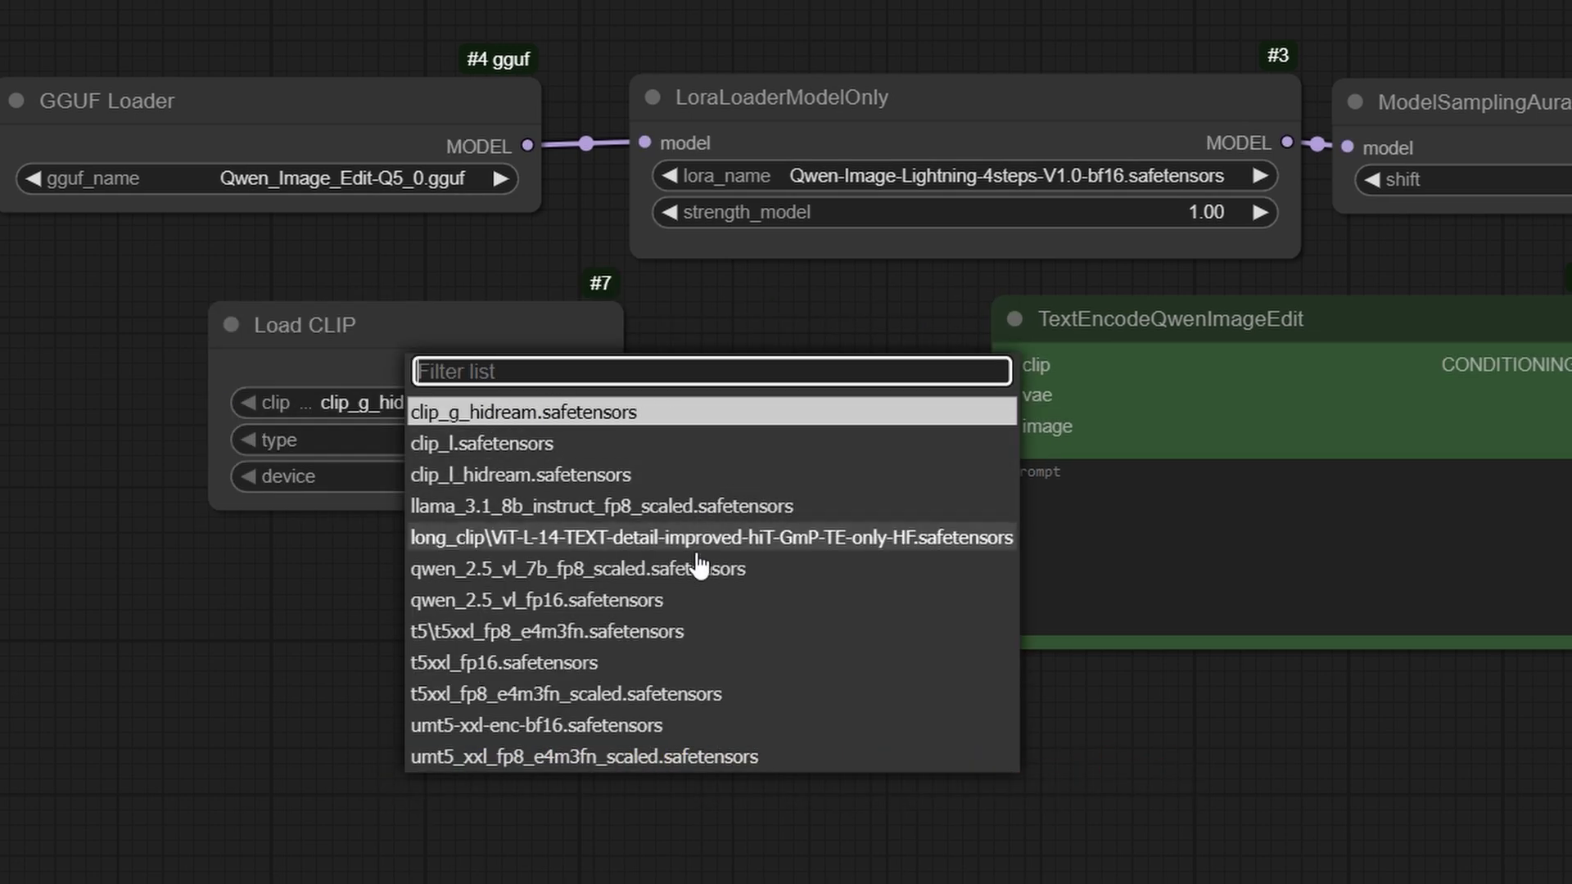
{"action": "left_click", "coordinate": [697, 570]}
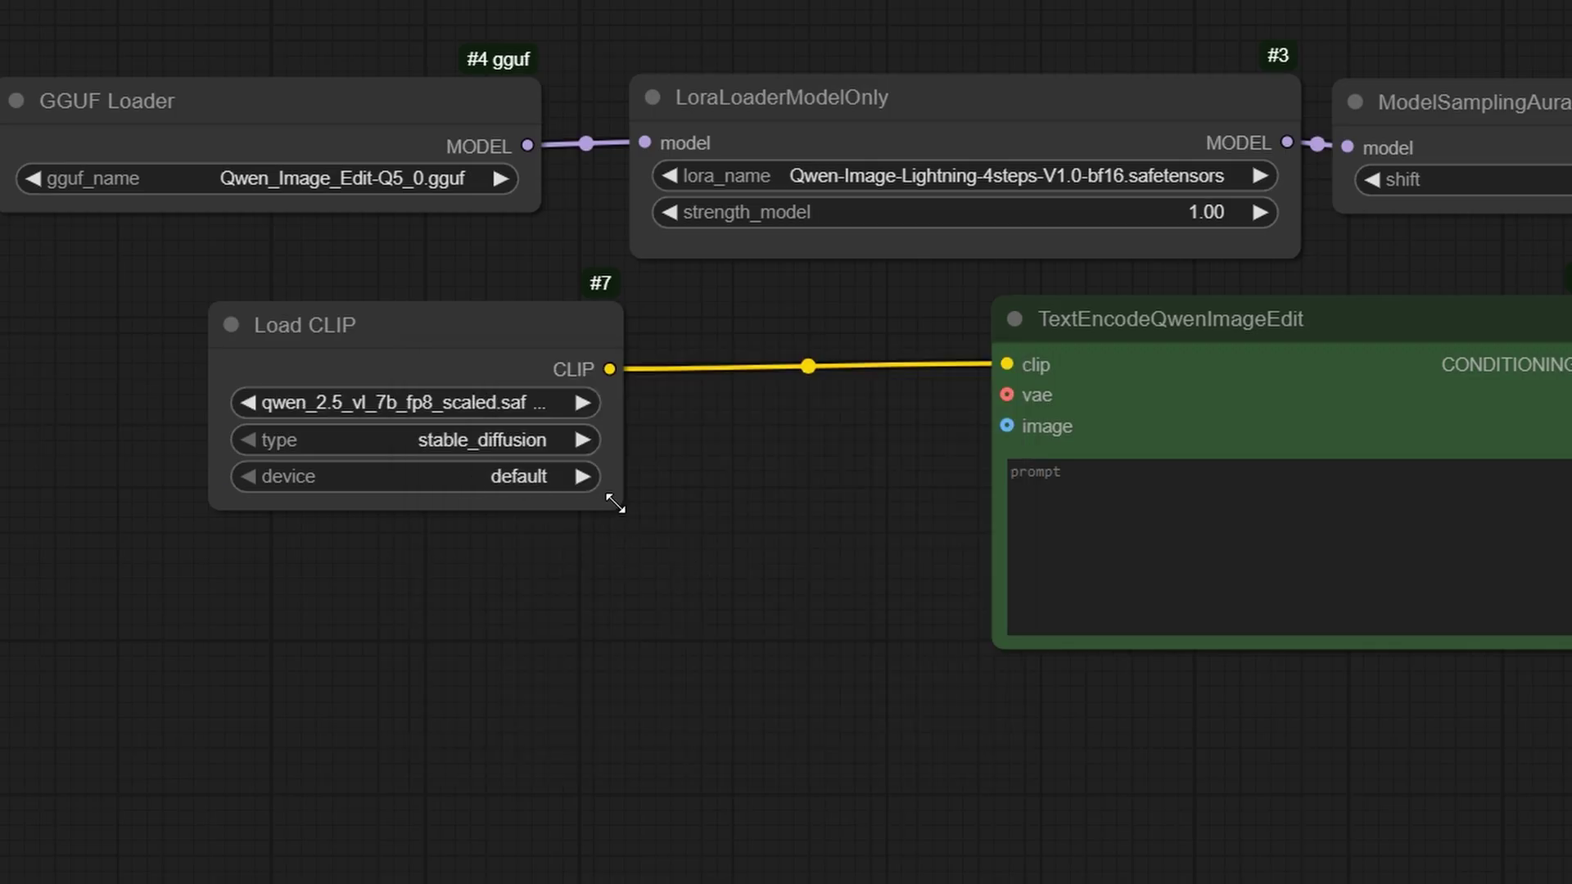
{"action": "left_click_drag", "start_coordinate": [616, 506], "coordinate": [813, 501]}
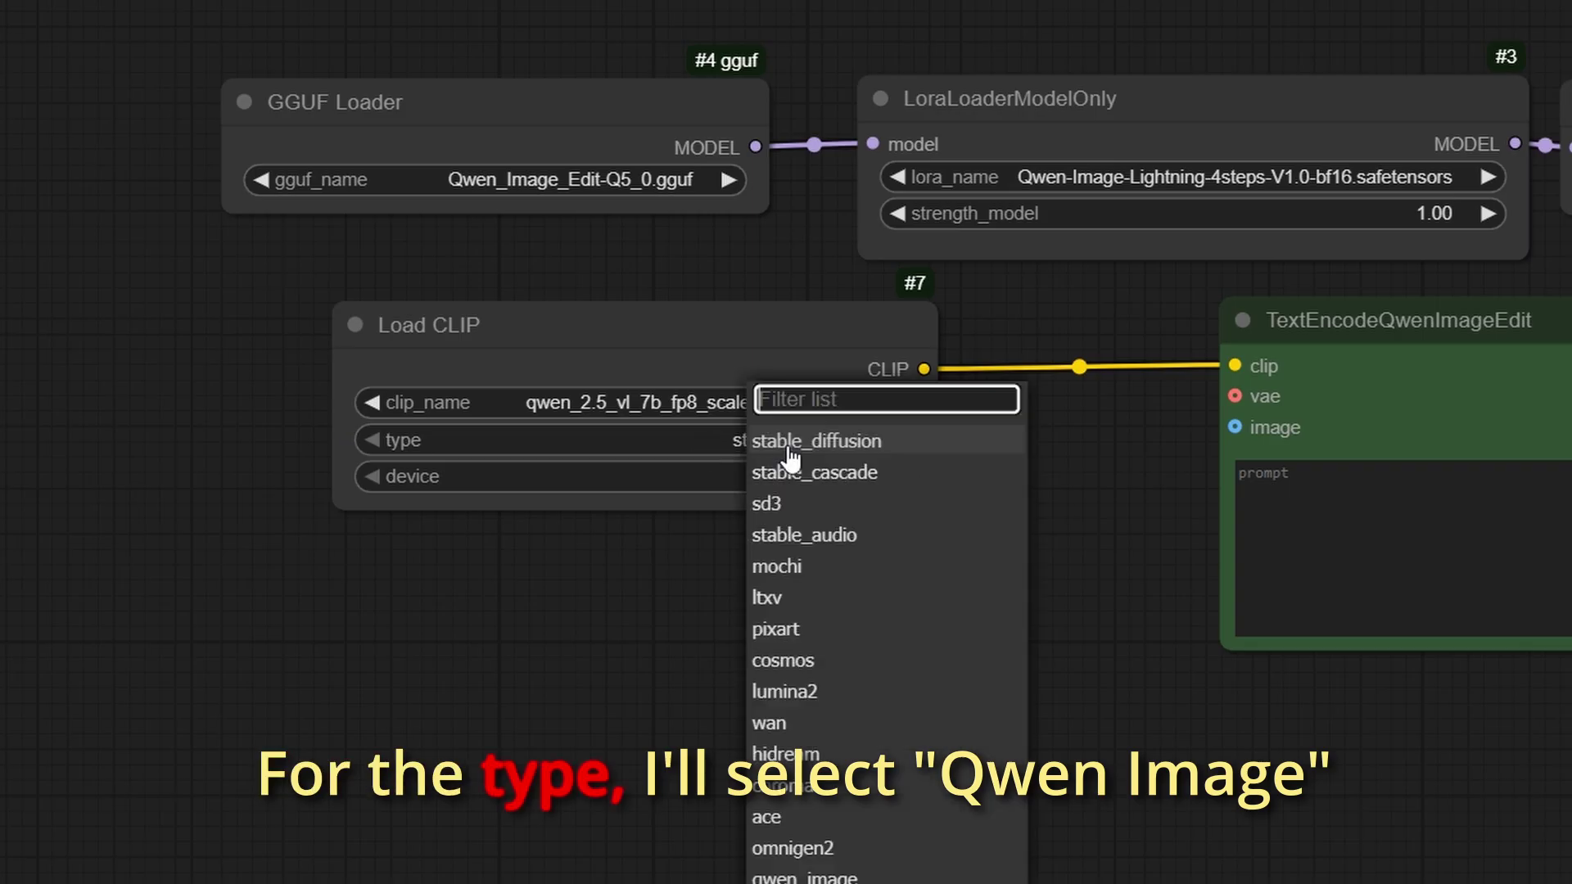
- Set the Load CLIP node's type to qwen_image and keep its device at default
{"action": "left_click", "coordinate": [786, 440]}
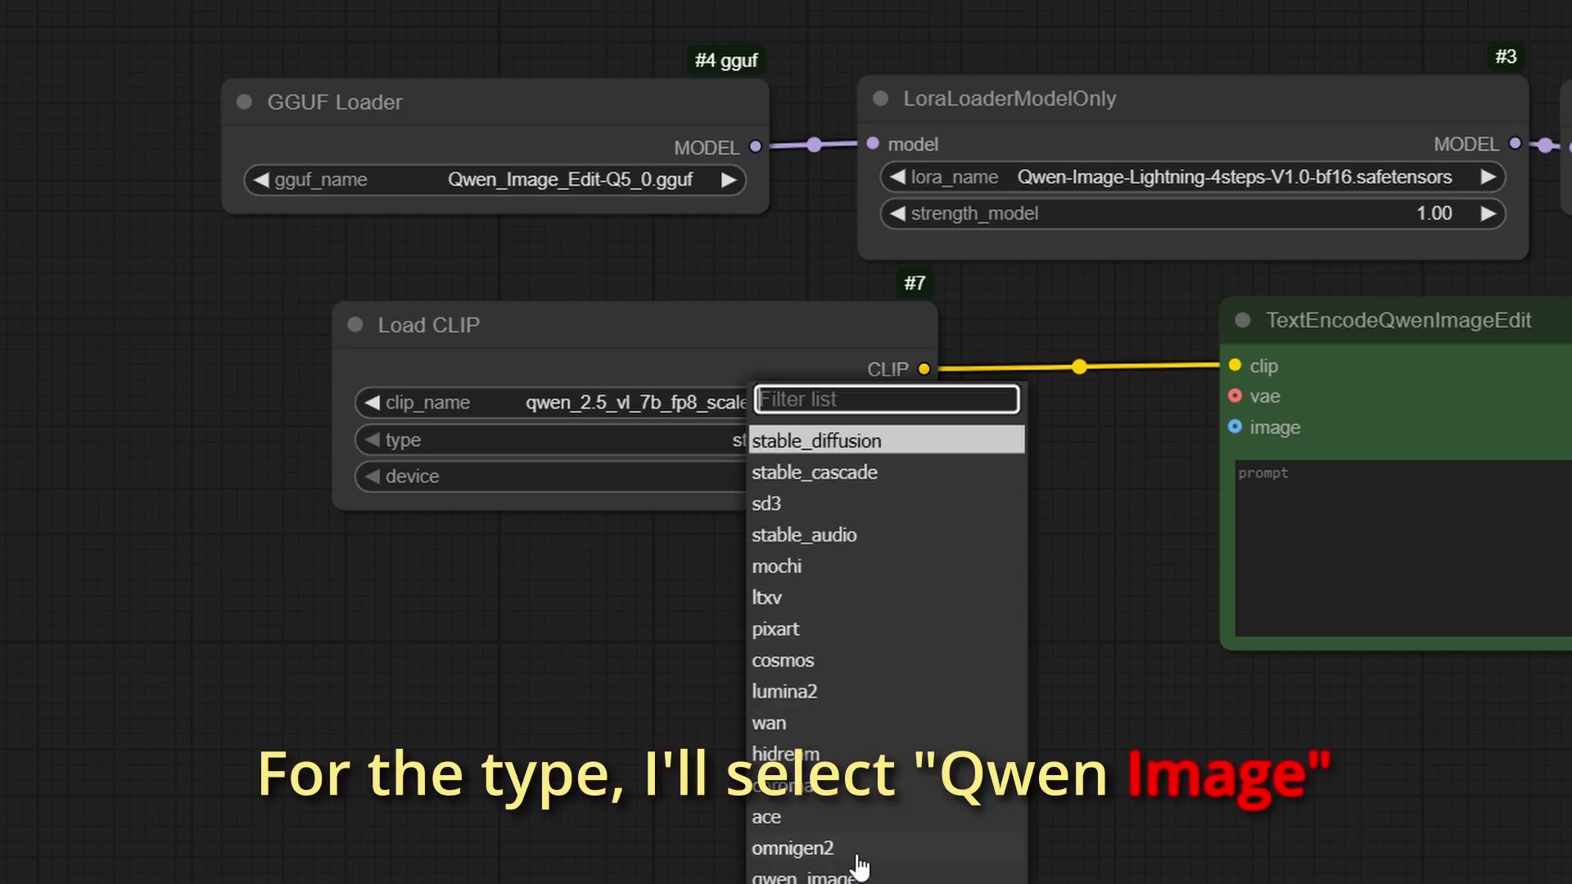
{"action": "left_click", "coordinate": [831, 876]}
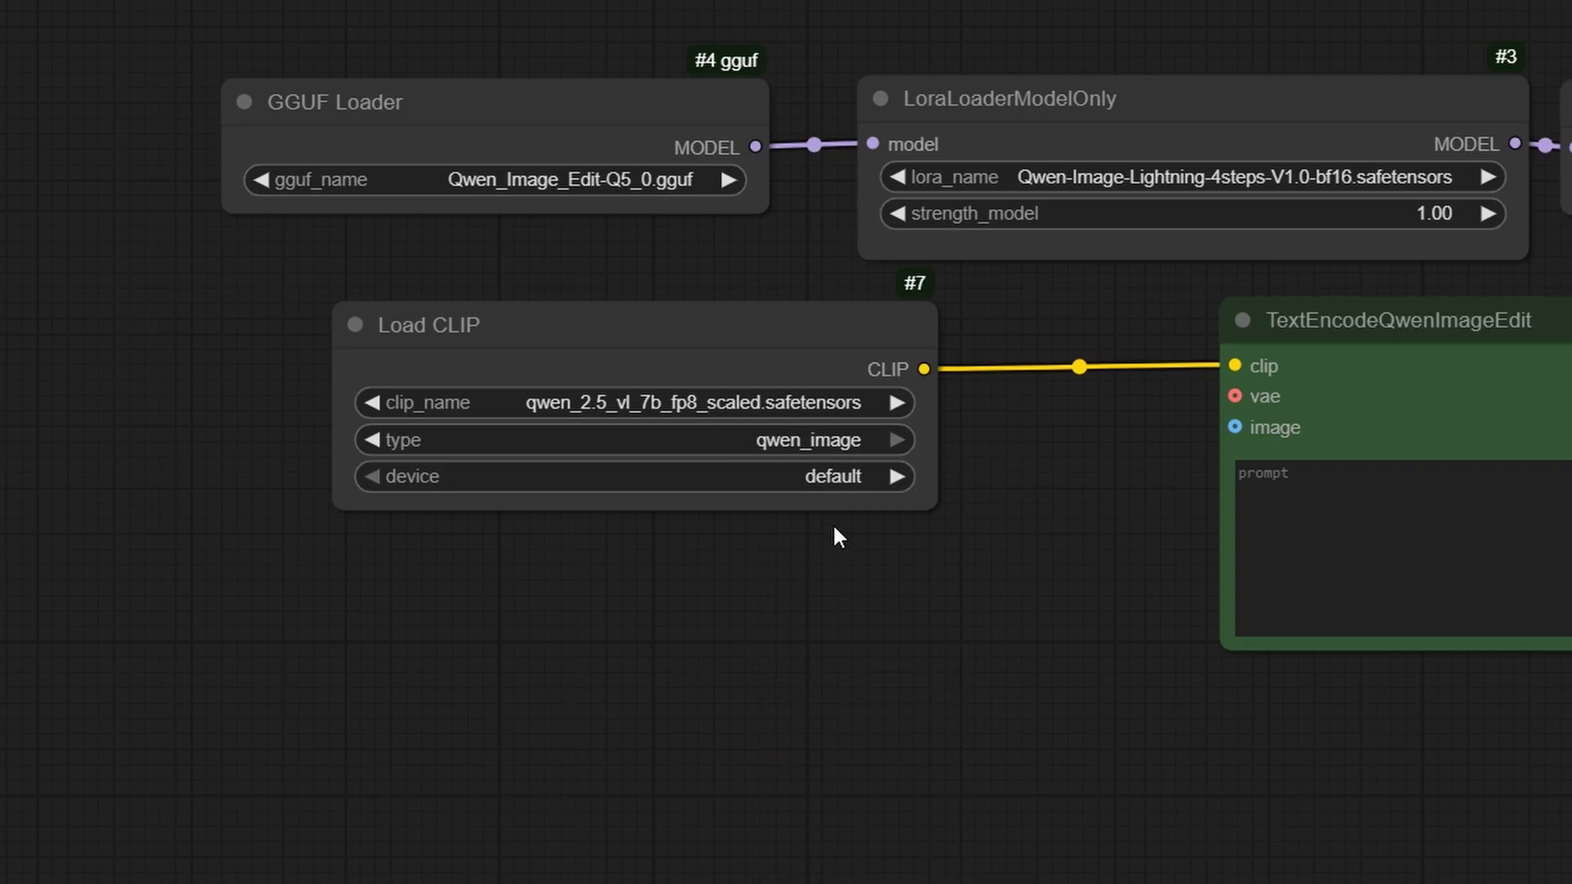
{"action": "left_click", "coordinate": [835, 483]}
{"action": "left_click", "coordinate": [779, 587]}
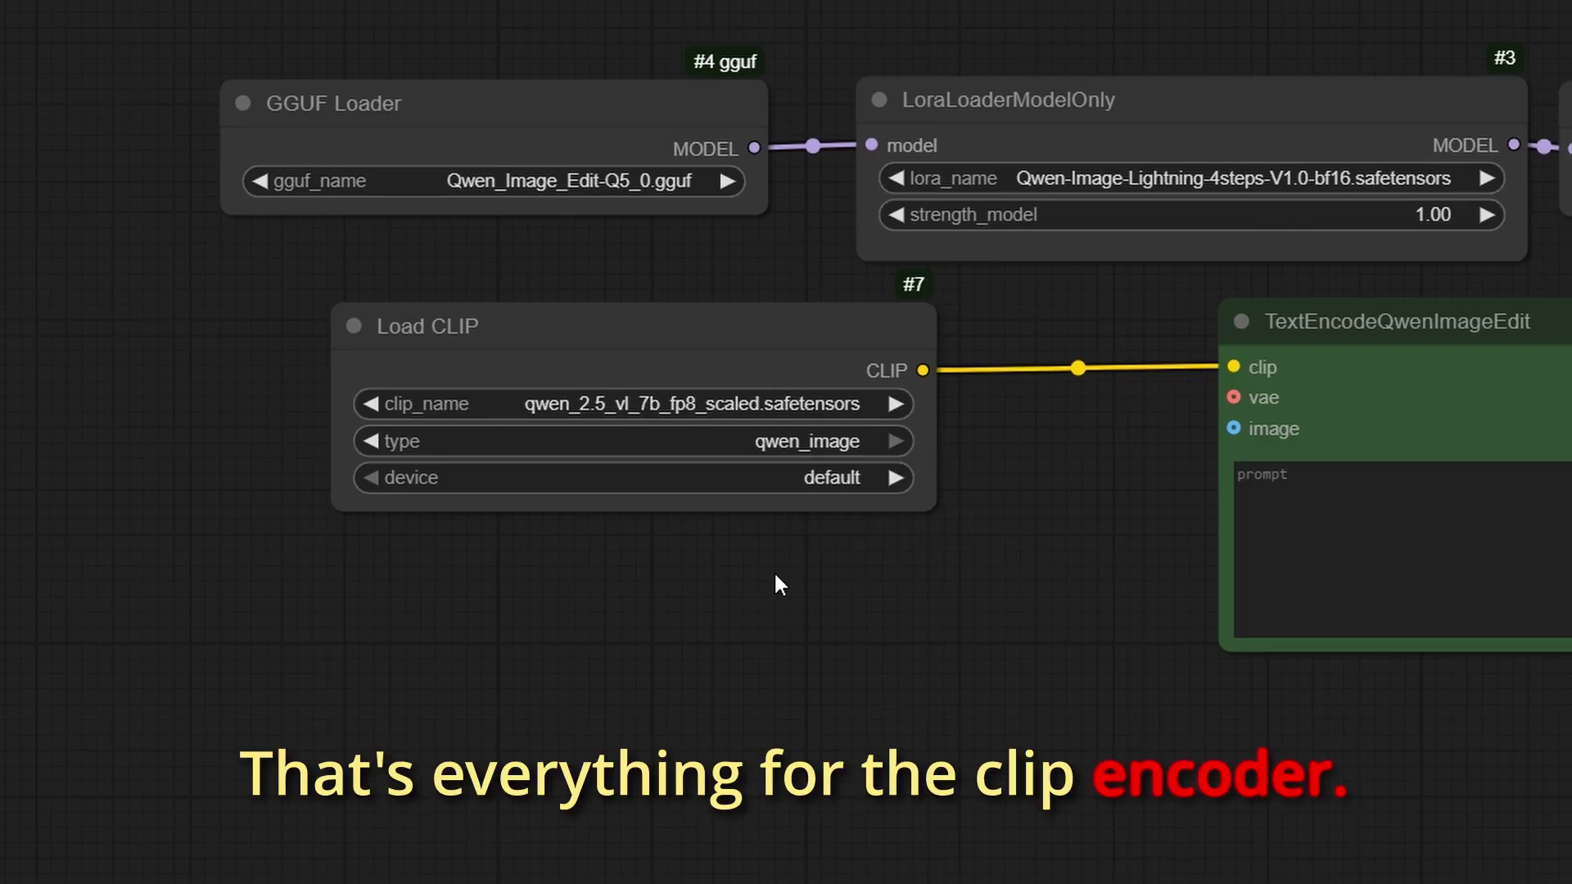
- Add a Load VAE node feeding the TextEncodeQwenImageEdit's vae input, place it below Load CLIP and widen it
{"action": "left_click_drag", "start_coordinate": [1235, 398], "coordinate": [692, 545]}
{"action": "left_click", "coordinate": [737, 701]}
{"action": "left_click_drag", "start_coordinate": [950, 545], "coordinate": [636, 572]}
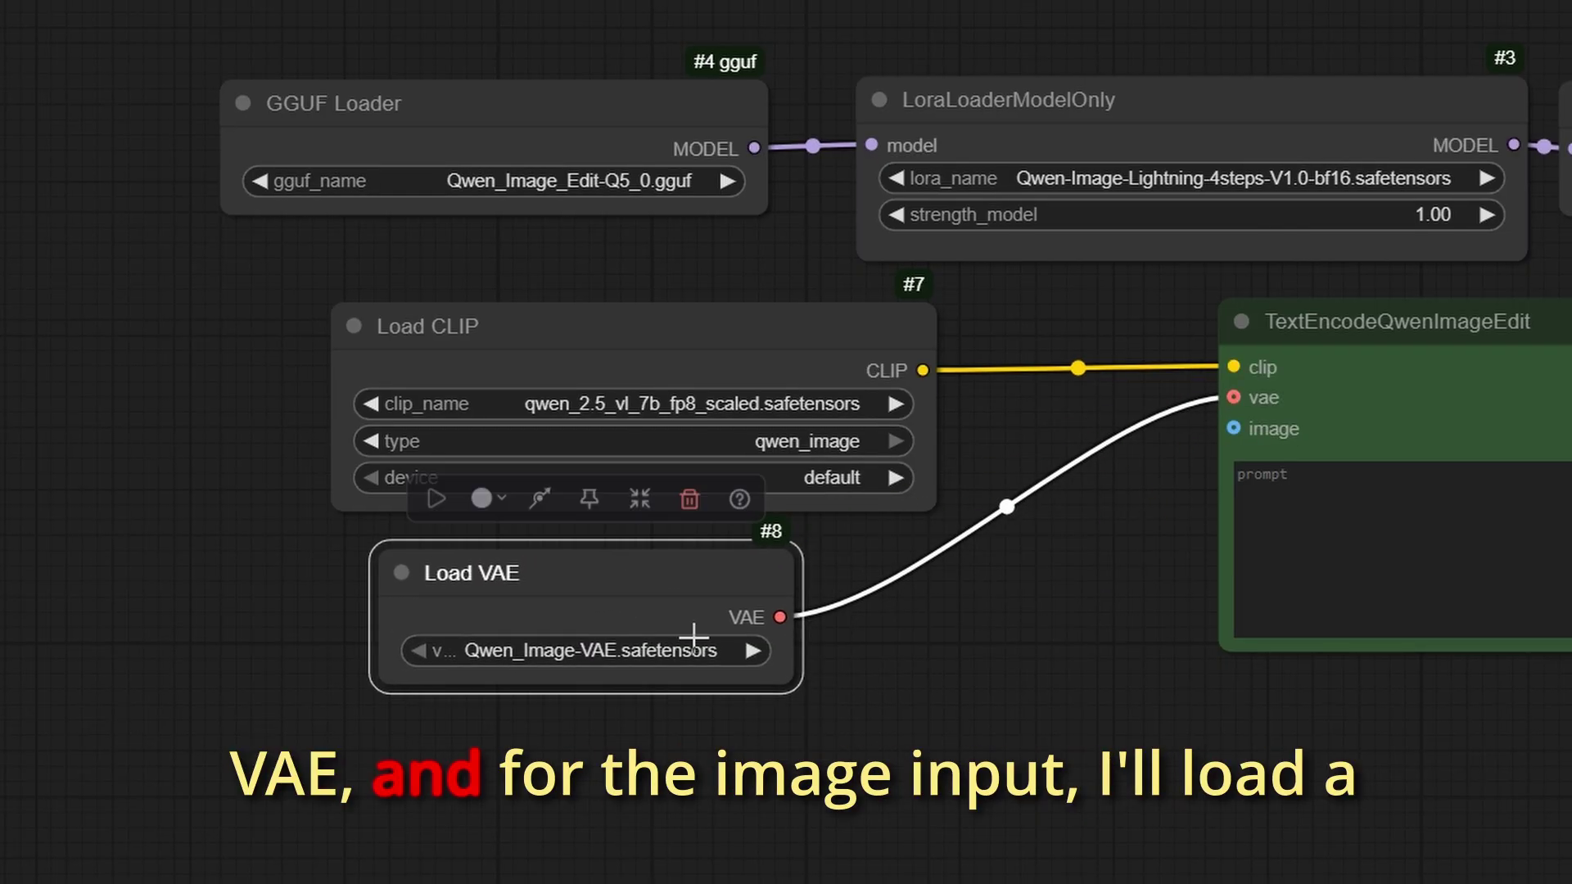
{"action": "left_click_drag", "start_coordinate": [790, 681], "coordinate": [863, 681]}
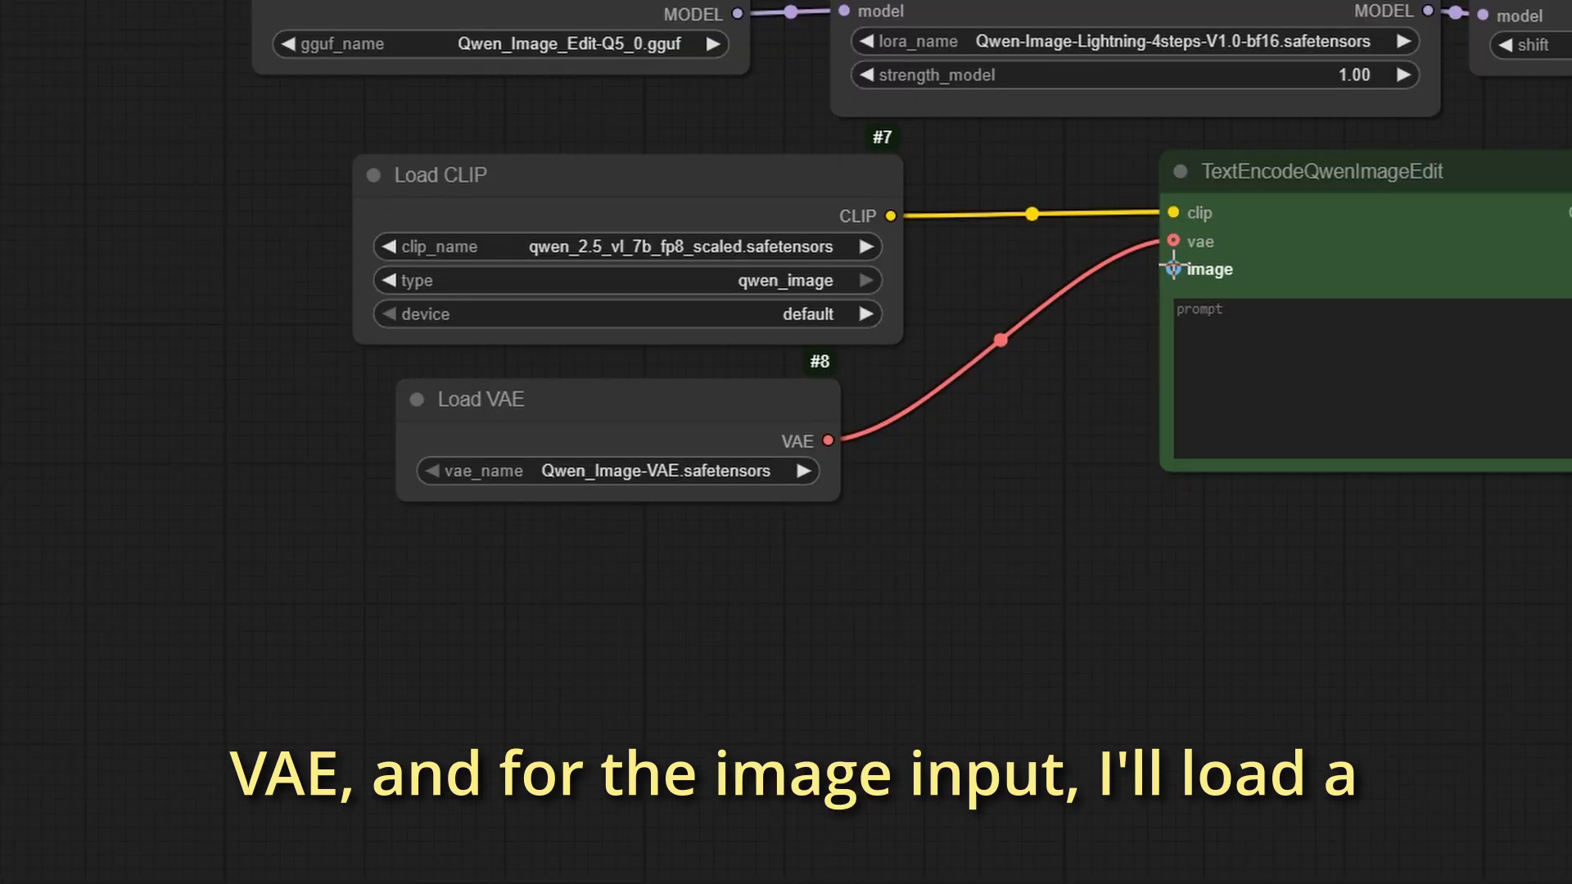
- Add a Load Image node feeding the TextEncodeQwenImageEdit's image input and place it below Load VAE
{"action": "left_click_drag", "start_coordinate": [1173, 269], "coordinate": [655, 528]}
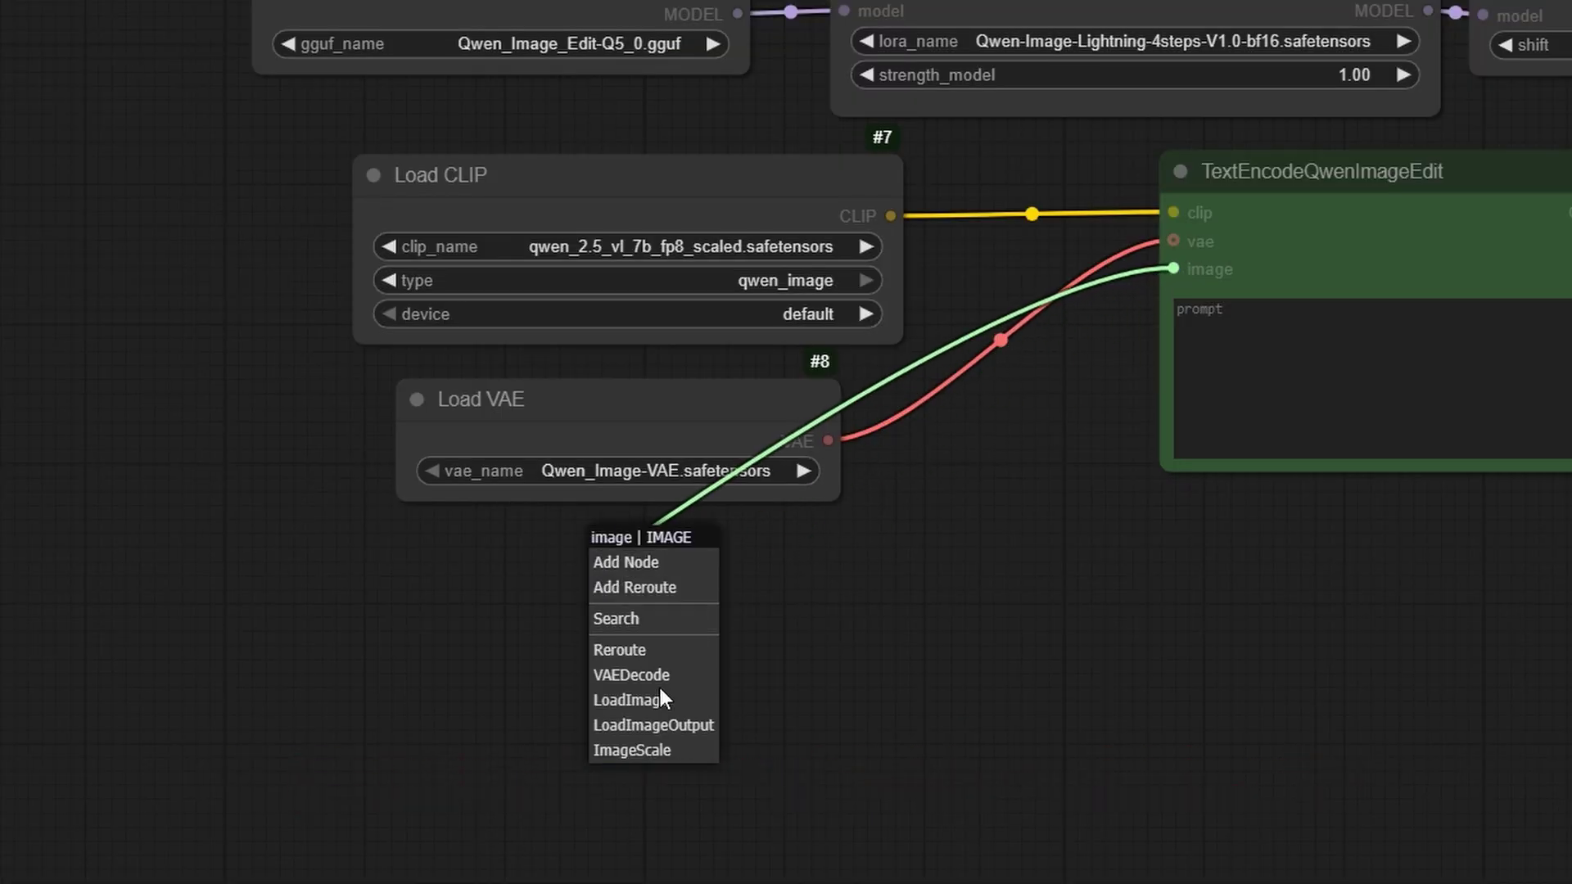
{"action": "left_click", "coordinate": [627, 700]}
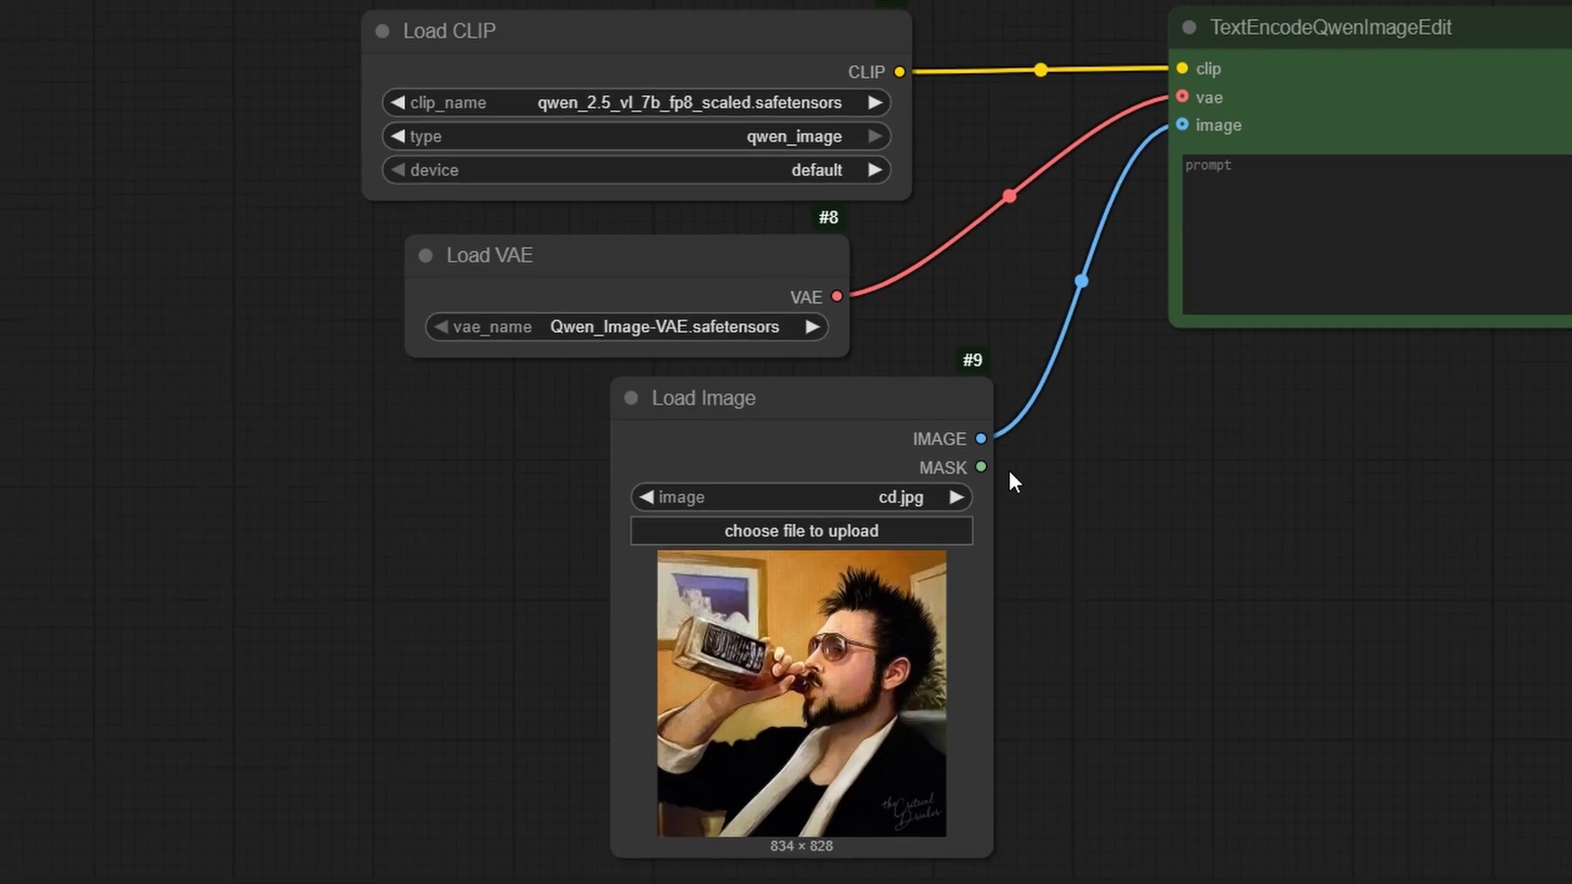
{"action": "left_click_drag", "start_coordinate": [877, 440], "coordinate": [653, 424]}
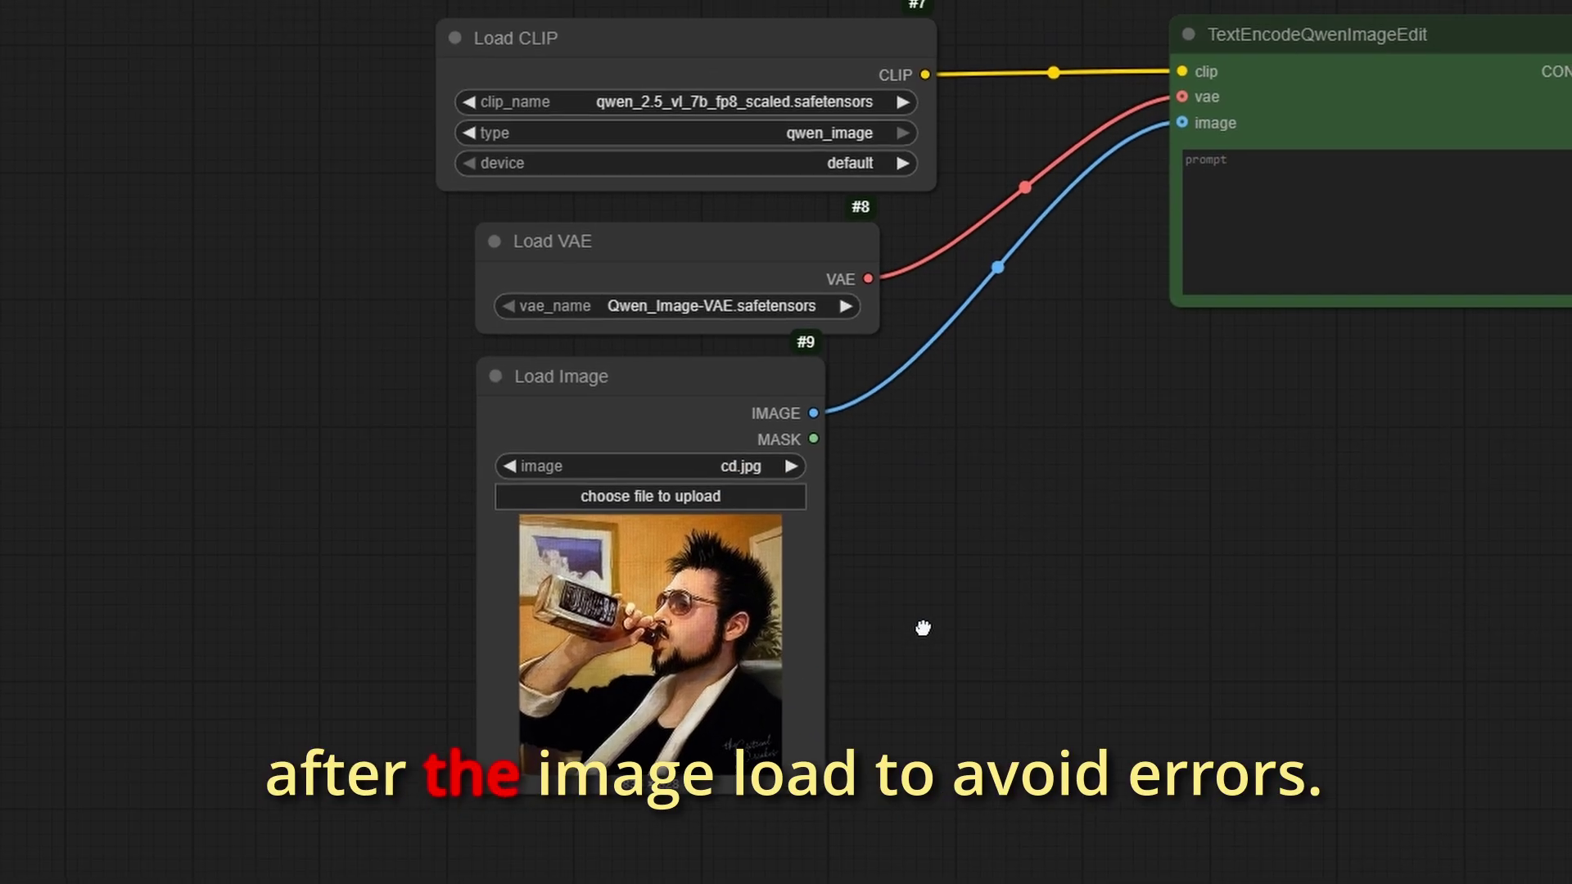
- Search for a resize node from the Load Image output and add Image Resize there
{"action": "left_click_drag", "start_coordinate": [813, 413], "coordinate": [860, 436]}
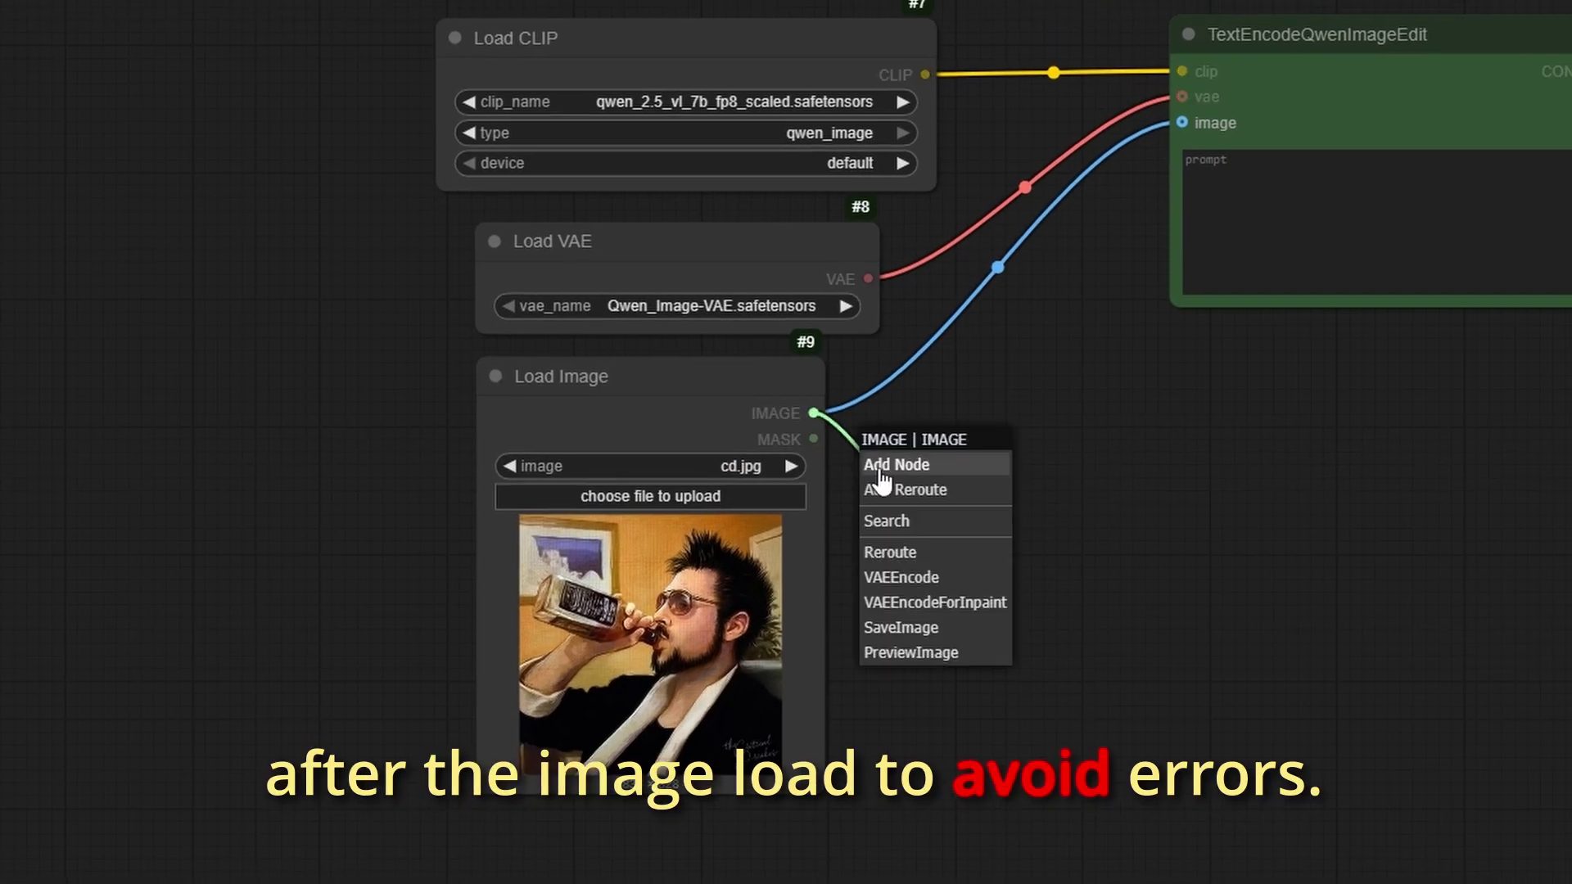
{"action": "left_click", "coordinate": [903, 531]}
{"action": "type", "text": "resize"}
{"action": "left_click", "coordinate": [895, 405]}
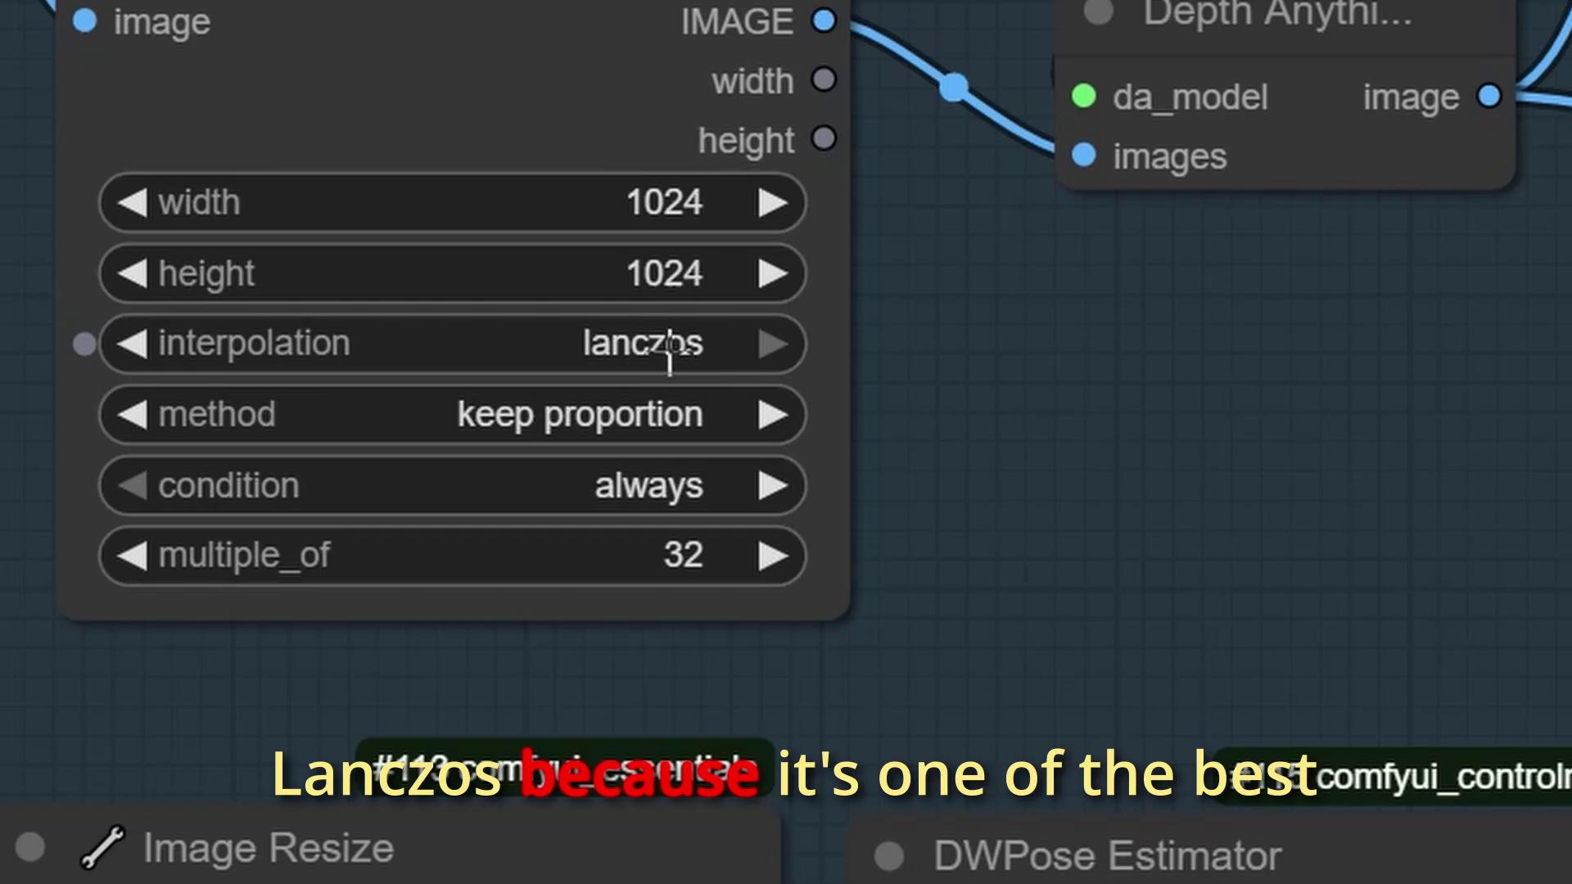
- Try the nearest interpolation on the reference workflow's Image Resize node and return it to lanczos
{"action": "left_click", "coordinate": [666, 344]}
{"action": "left_click", "coordinate": [677, 361]}
{"action": "left_click", "coordinate": [666, 344]}
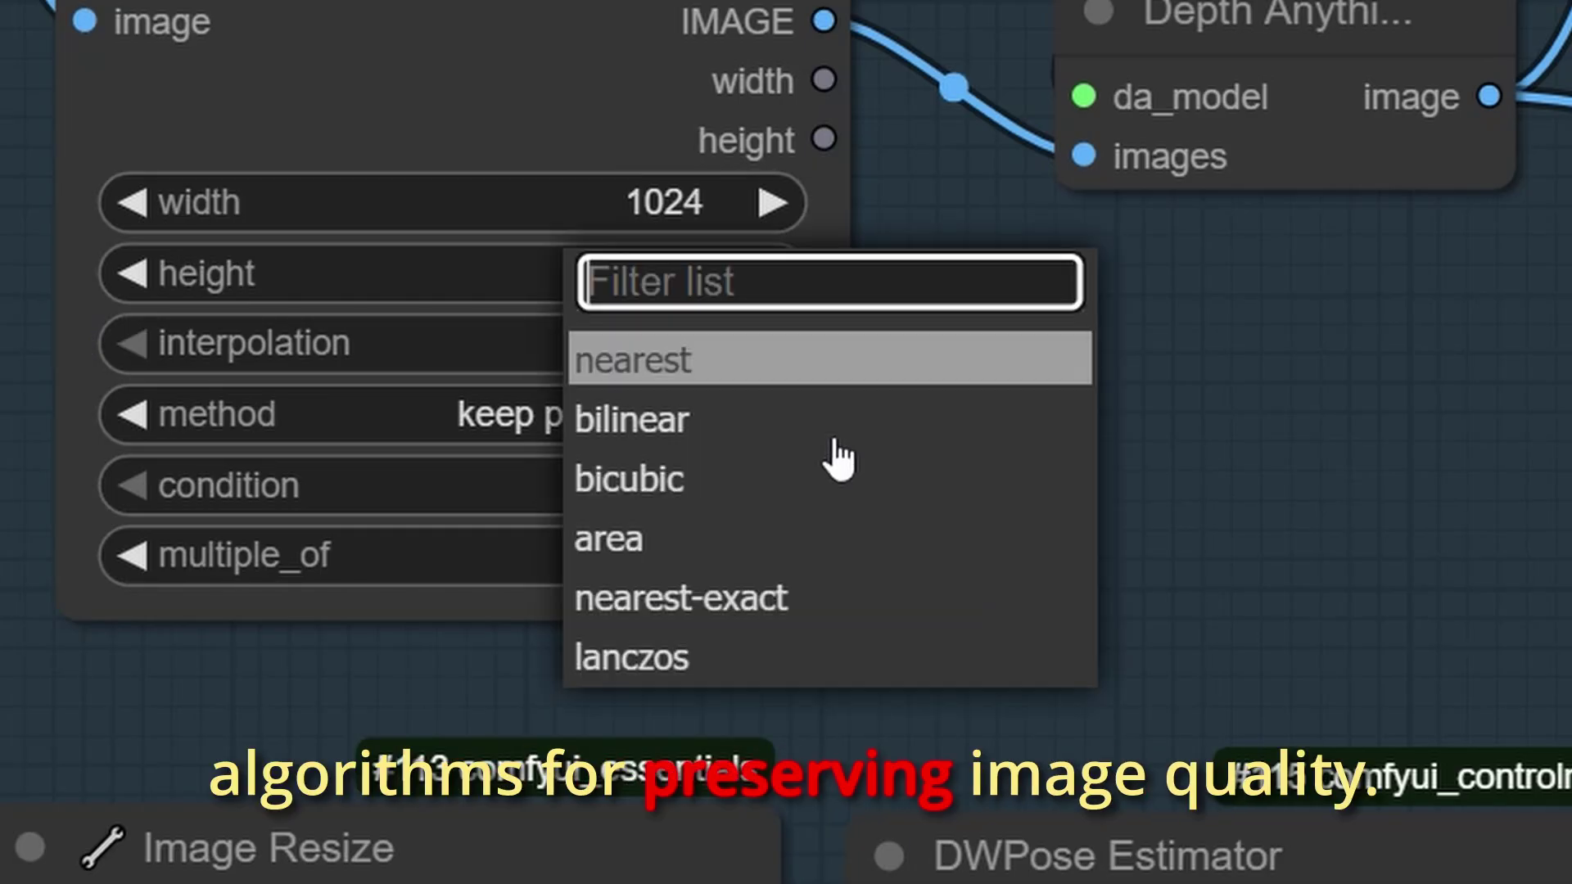
{"action": "left_click", "coordinate": [729, 657]}
{"action": "left_click", "coordinate": [676, 348]}
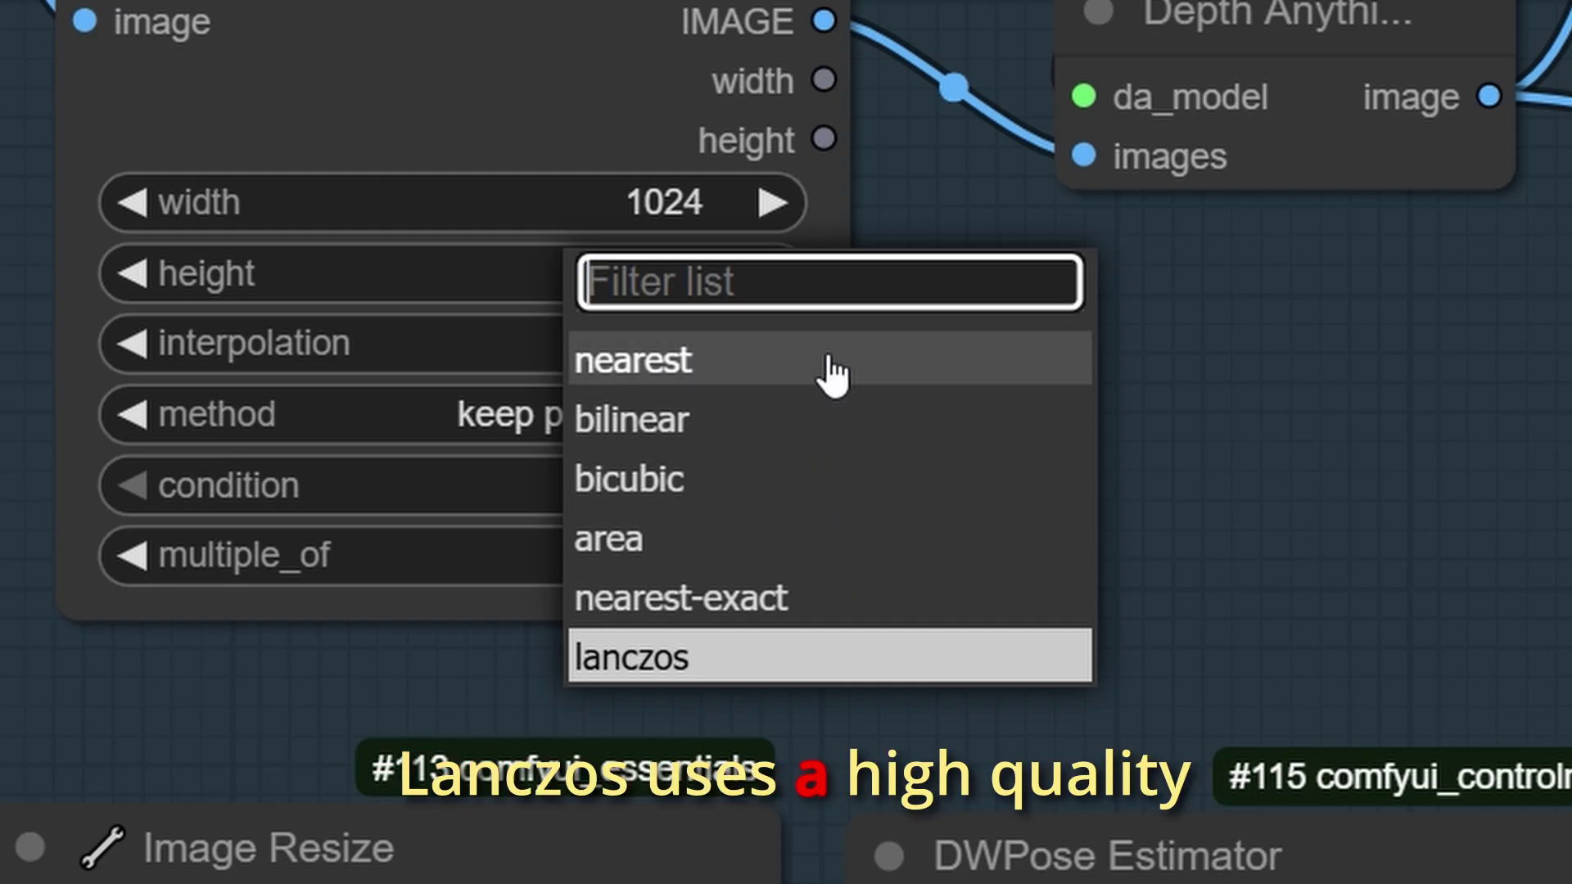
{"action": "left_click", "coordinate": [768, 665]}
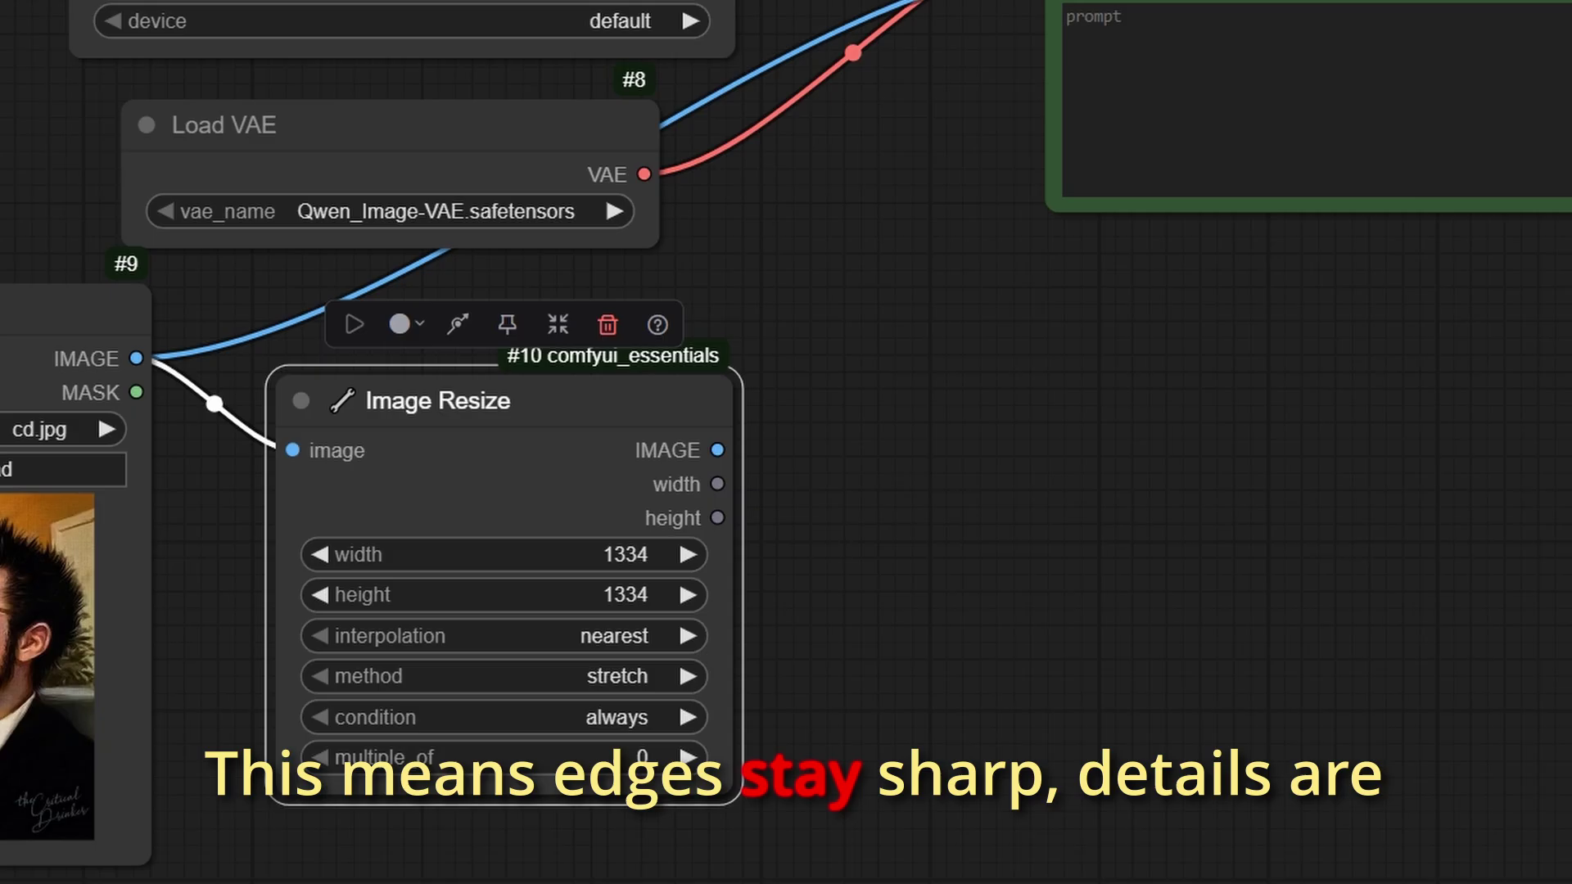
- Set both the width and the height of the new Image Resize node to 1344
{"action": "left_click", "coordinate": [626, 554]}
{"action": "type", "text": "1344"}
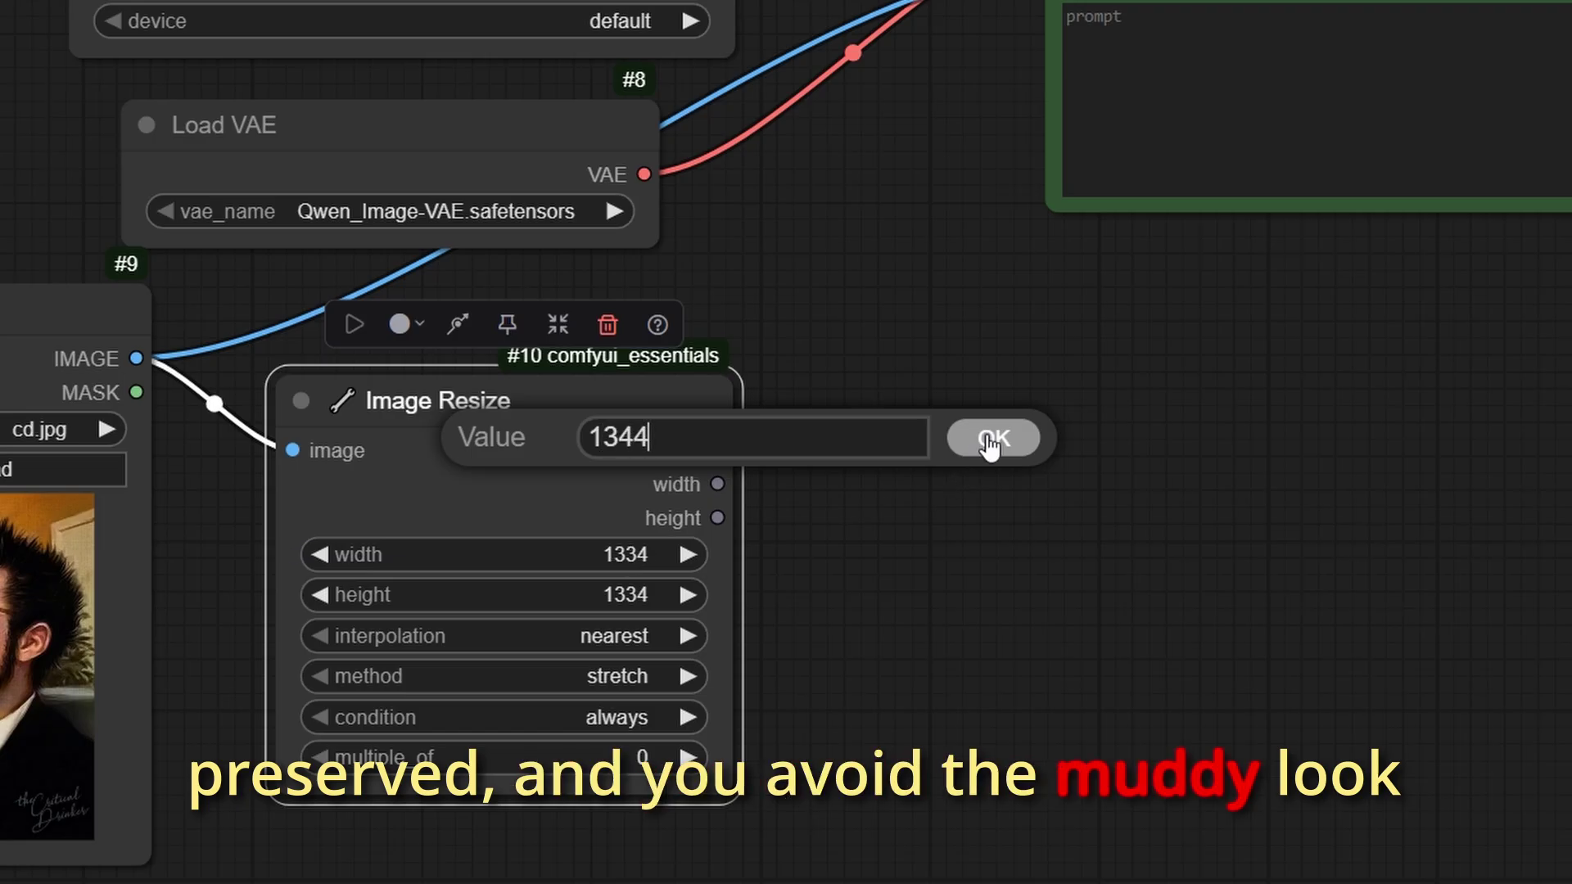
{"action": "key", "text": "Return"}
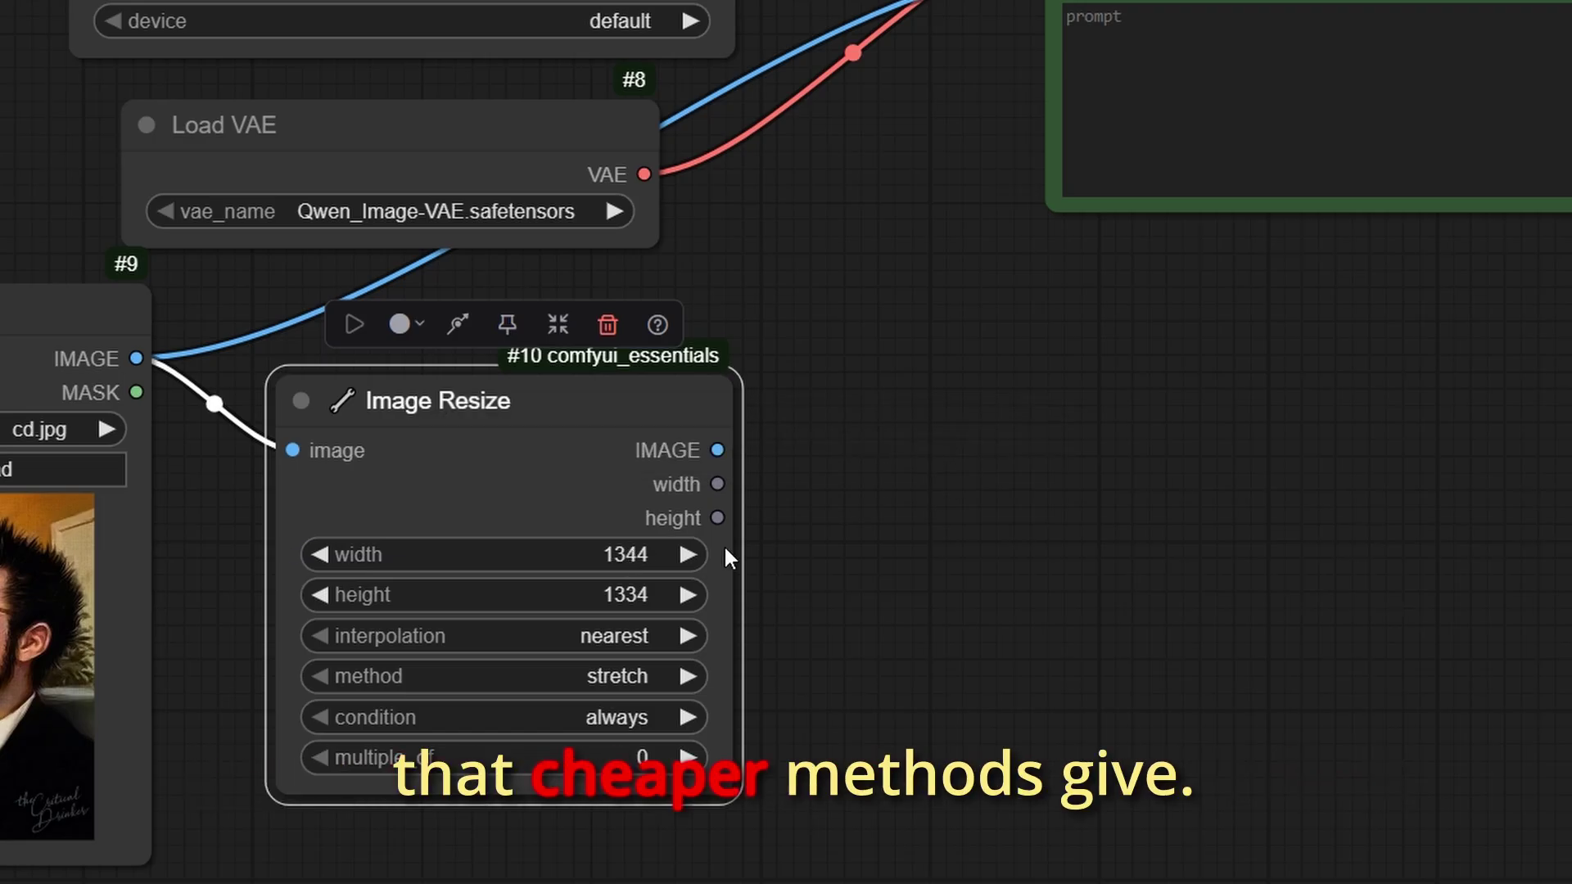
{"action": "left_click", "coordinate": [622, 596]}
{"action": "type", "text": "1344"}
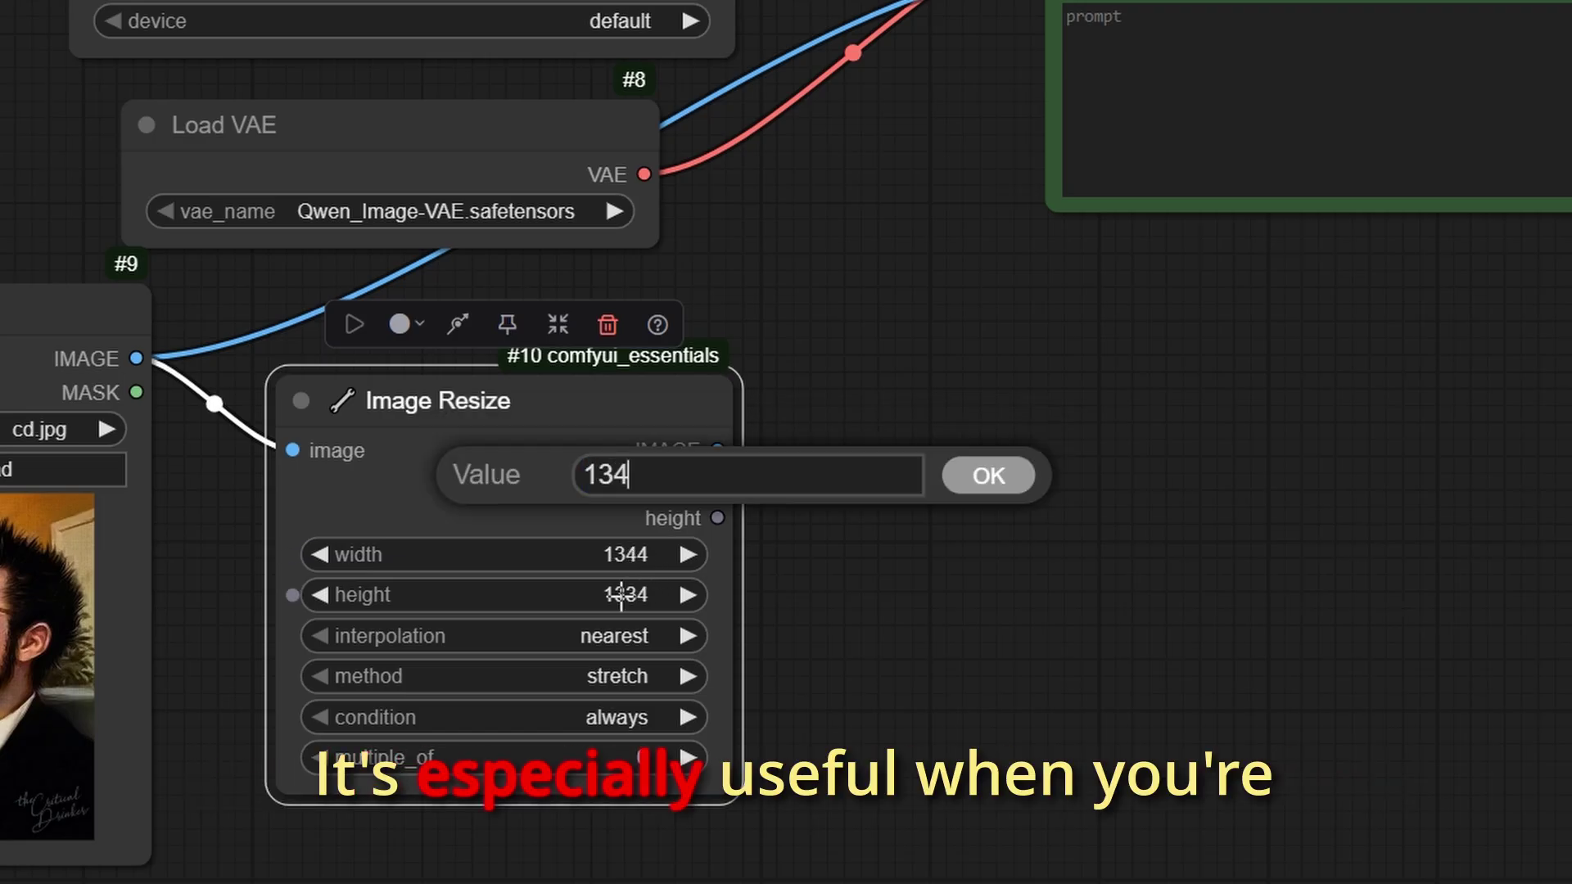
{"action": "left_click", "coordinate": [985, 476]}
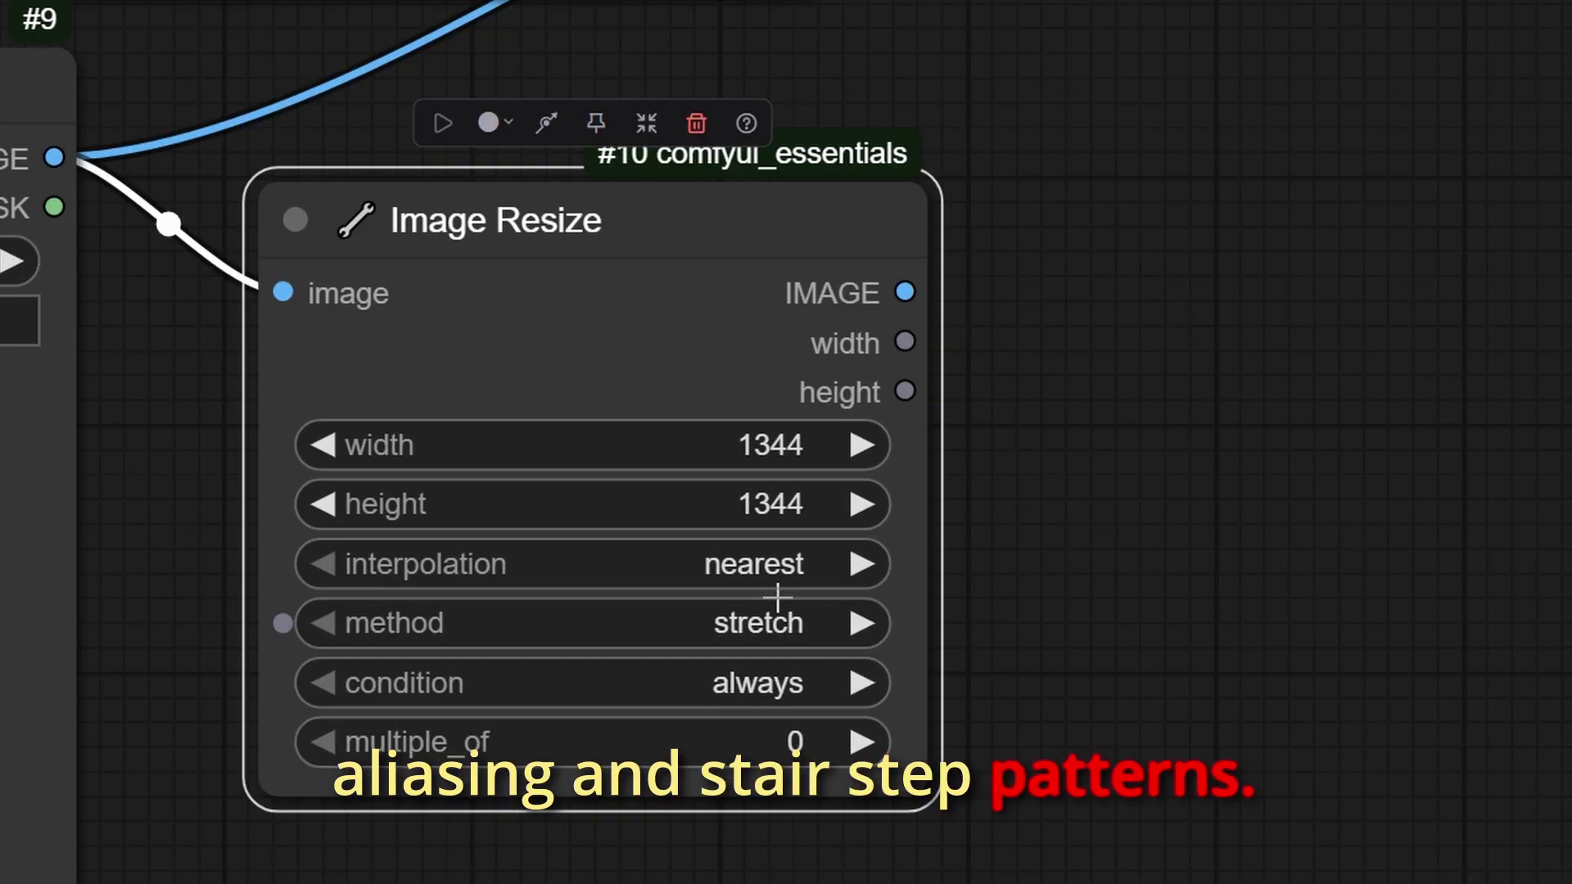
- Set the Image Resize node's interpolation to lanczos and its method to keep proportion
{"action": "left_click", "coordinate": [772, 584]}
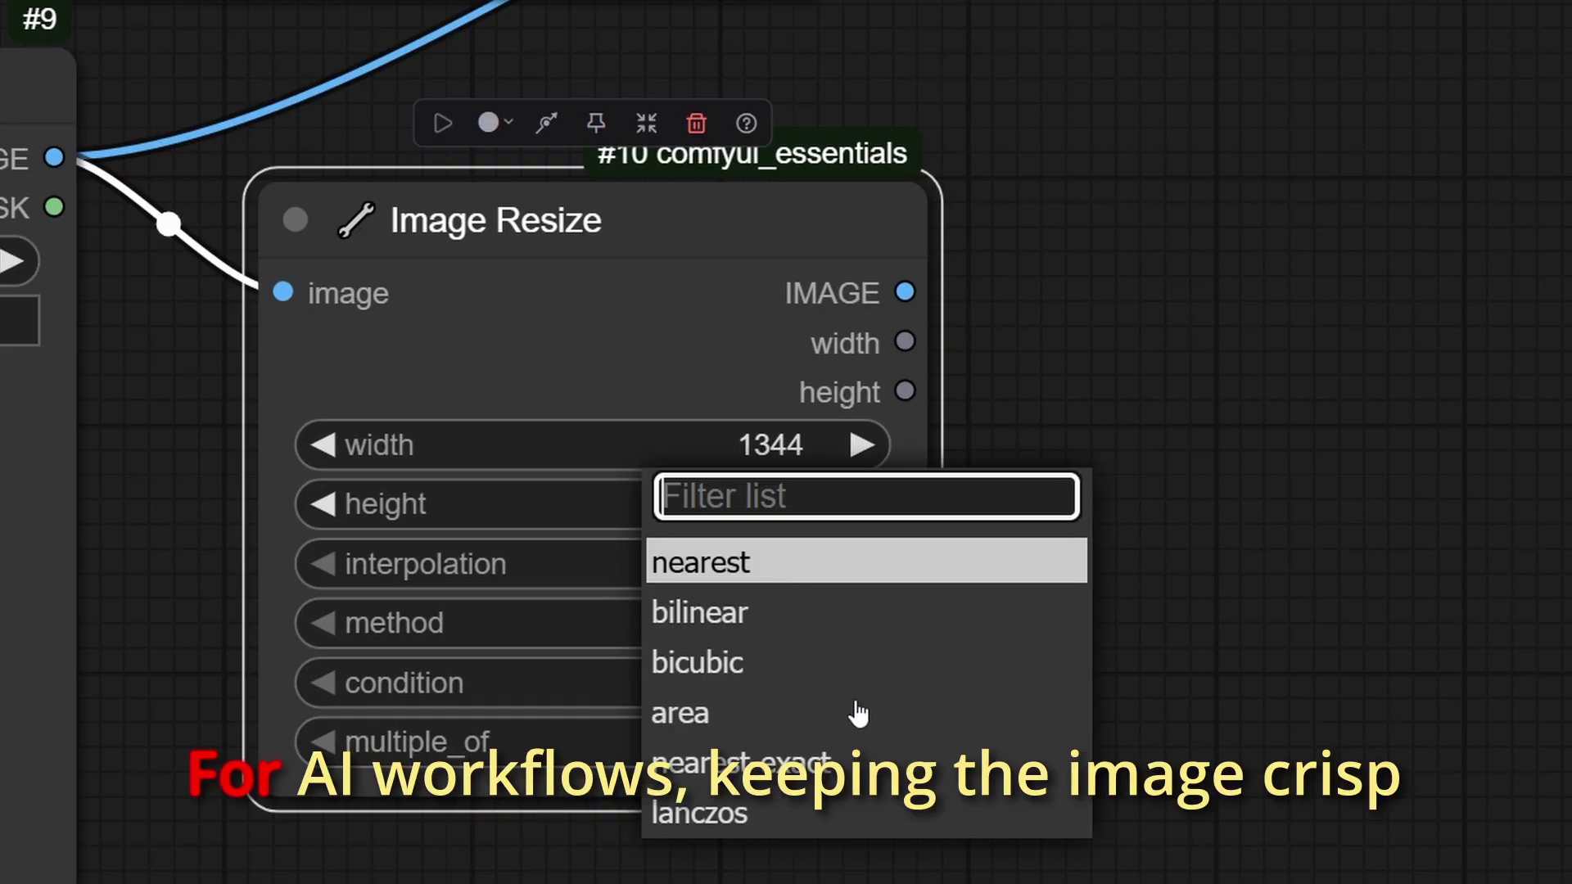
{"action": "left_click", "coordinate": [745, 814]}
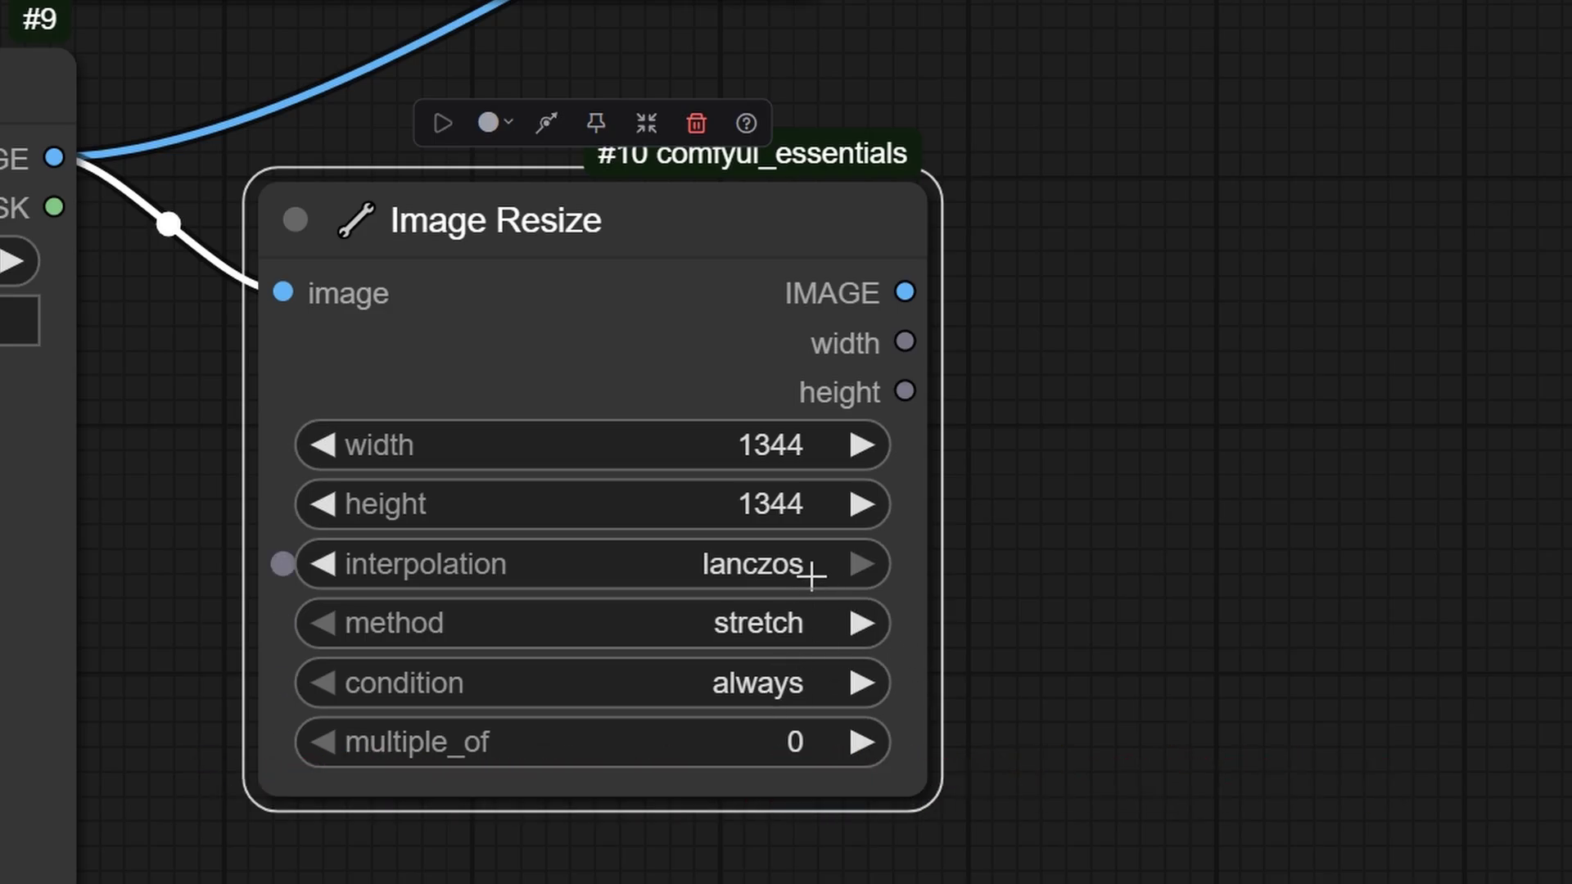
{"action": "left_click", "coordinate": [764, 631]}
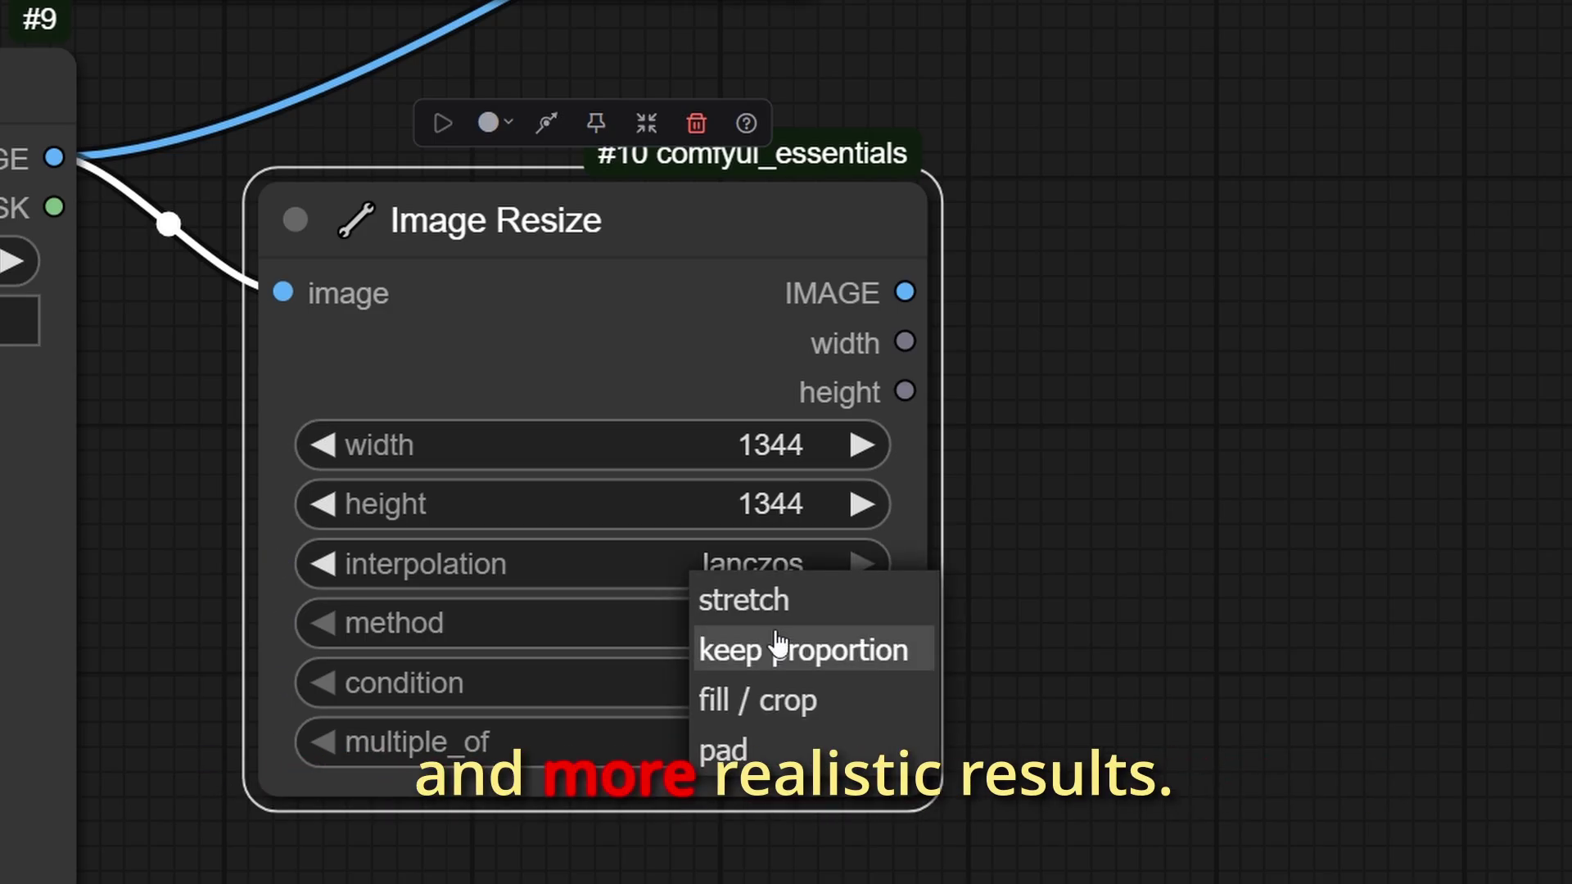
{"action": "left_click", "coordinate": [852, 663]}
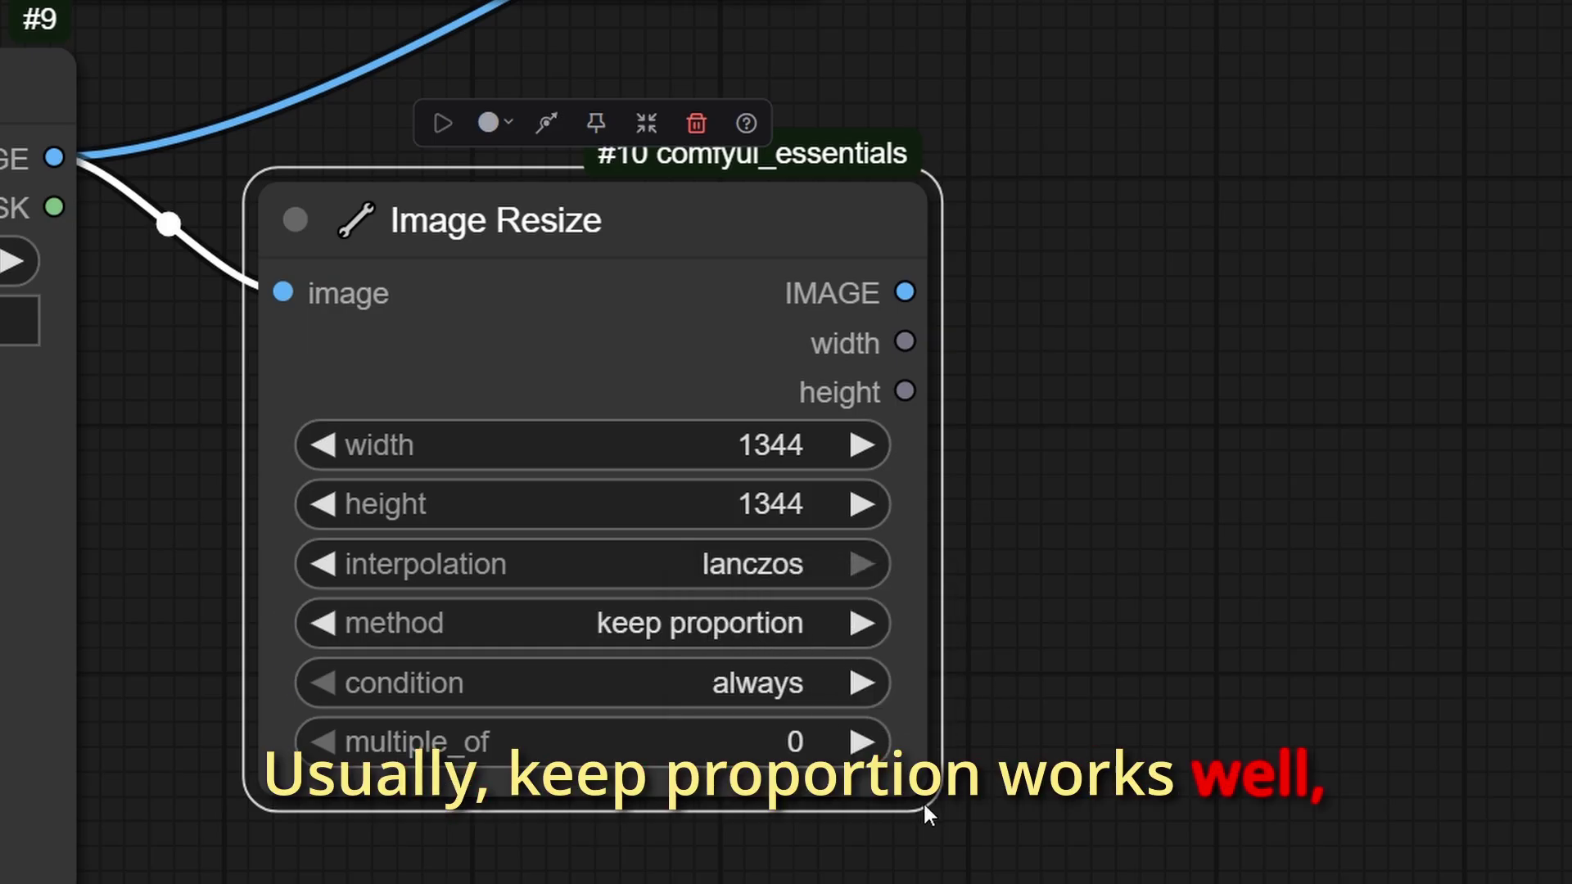
- Set the Image Resize node's multiple_of value to 32
{"action": "left_click", "coordinate": [856, 806]}
{"action": "left_click", "coordinate": [786, 742]}
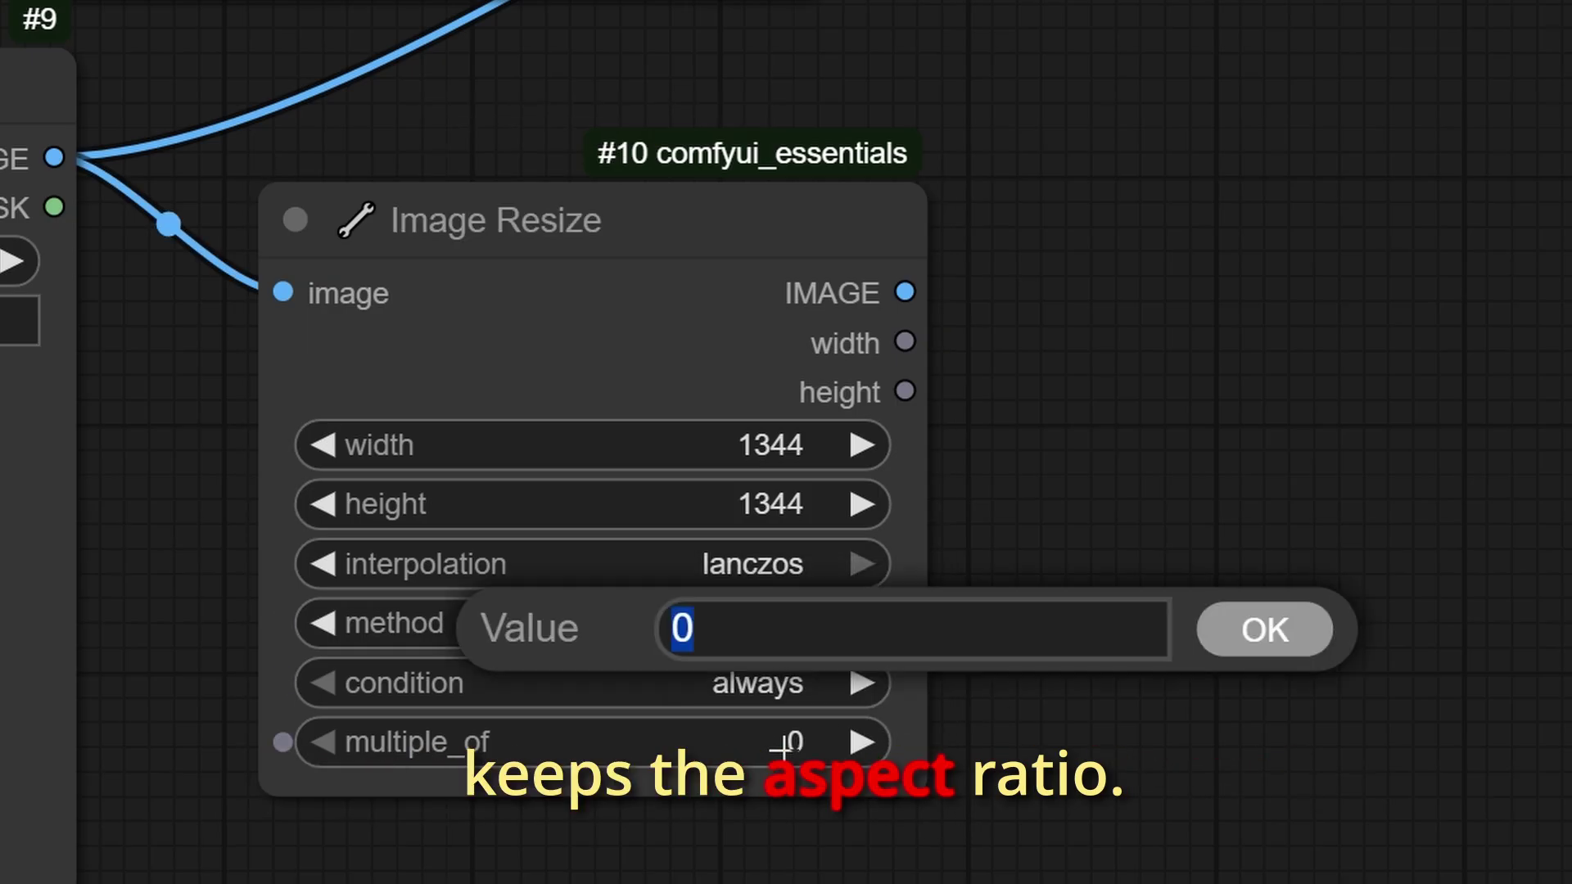
{"action": "type", "text": "32"}
{"action": "left_click", "coordinate": [1247, 628]}
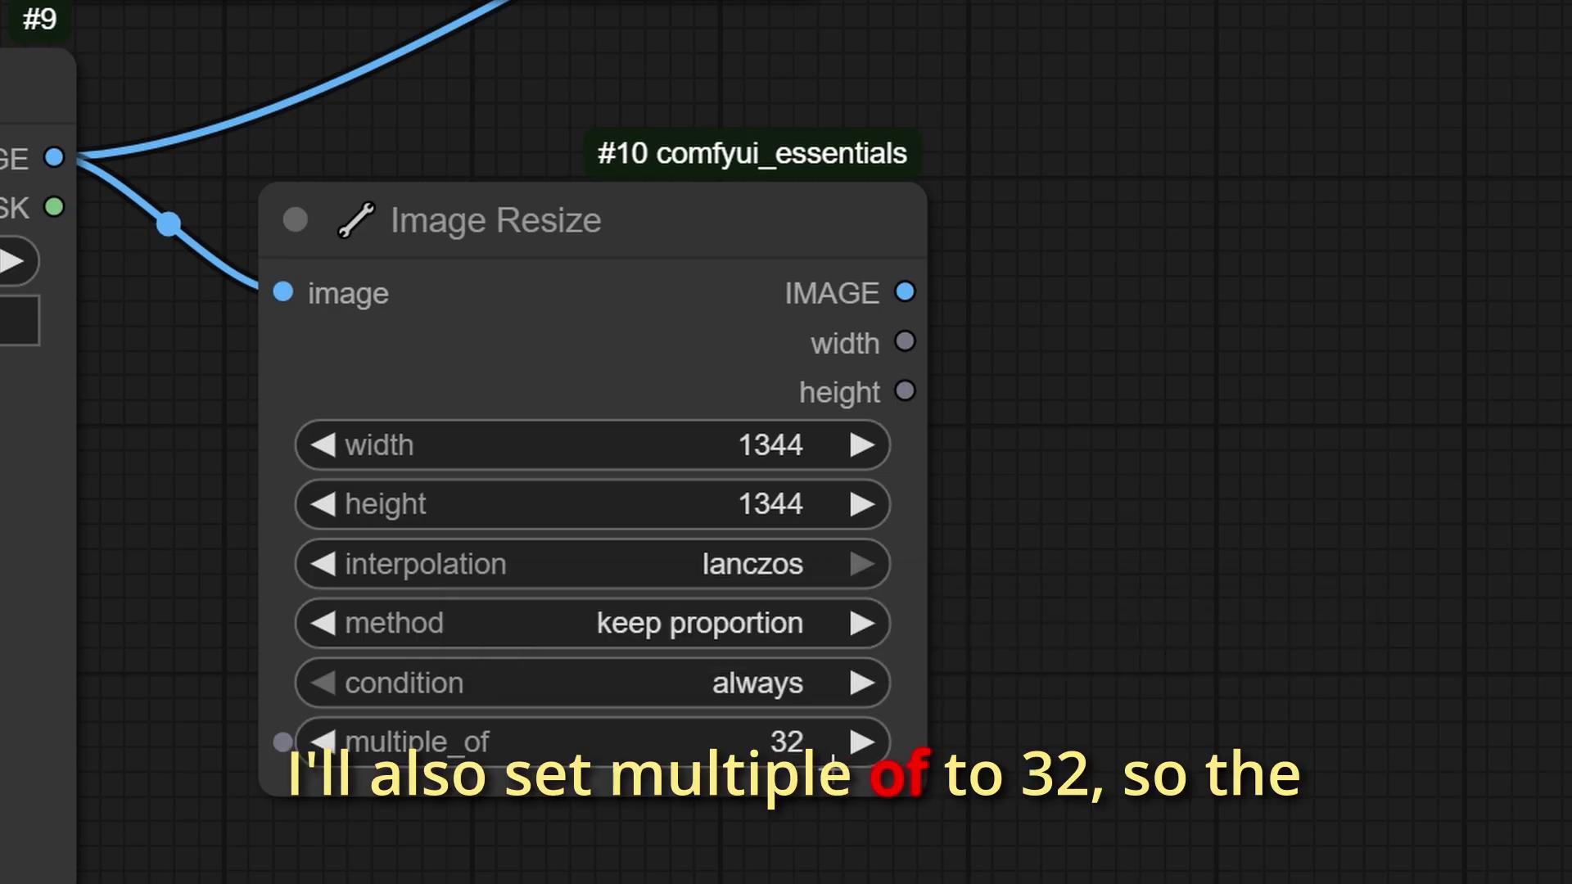
- Connect the Image Resize output to the TextEncodeQwenImageEdit's image input and arrange Load Image and Image Resize side by side below Load VAE
{"action": "scroll", "coordinate": [1015, 784], "scroll_direction": "up", "scroll_amount": 2}
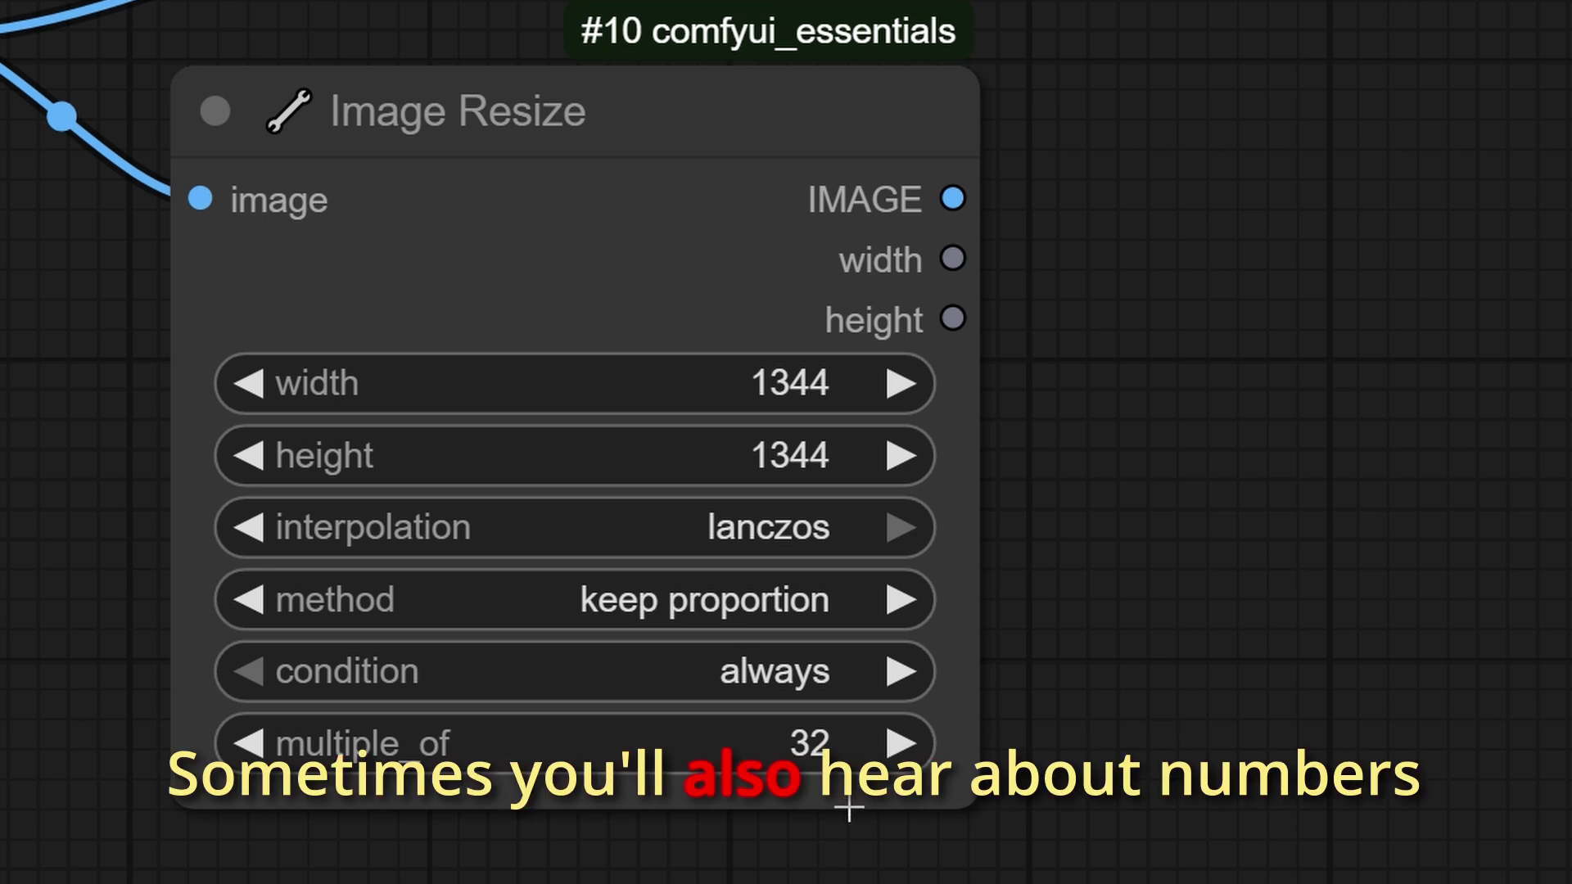
{"action": "scroll", "coordinate": [859, 805], "scroll_direction": "down", "scroll_amount": 4}
{"action": "scroll", "coordinate": [850, 801], "scroll_direction": "down", "scroll_amount": 3}
{"action": "left_click_drag", "start_coordinate": [1012, 671], "coordinate": [831, 788]}
{"action": "left_click_drag", "start_coordinate": [721, 605], "coordinate": [1035, 169]}
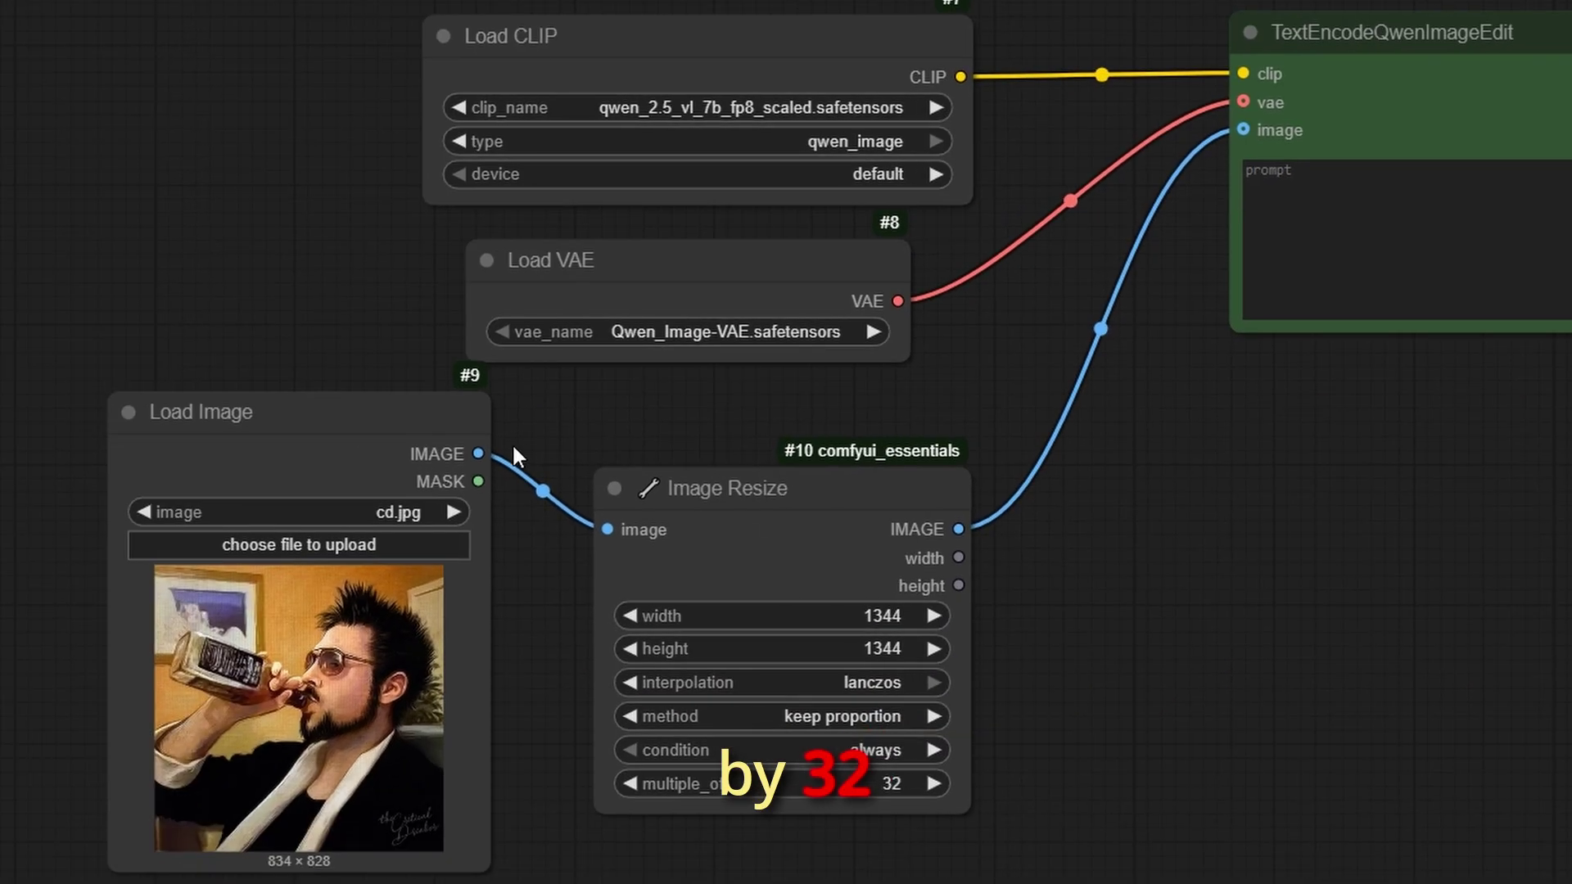
{"action": "left_click_drag", "start_coordinate": [390, 434], "coordinate": [329, 435]}
{"action": "left_click_drag", "start_coordinate": [761, 497], "coordinate": [696, 450]}
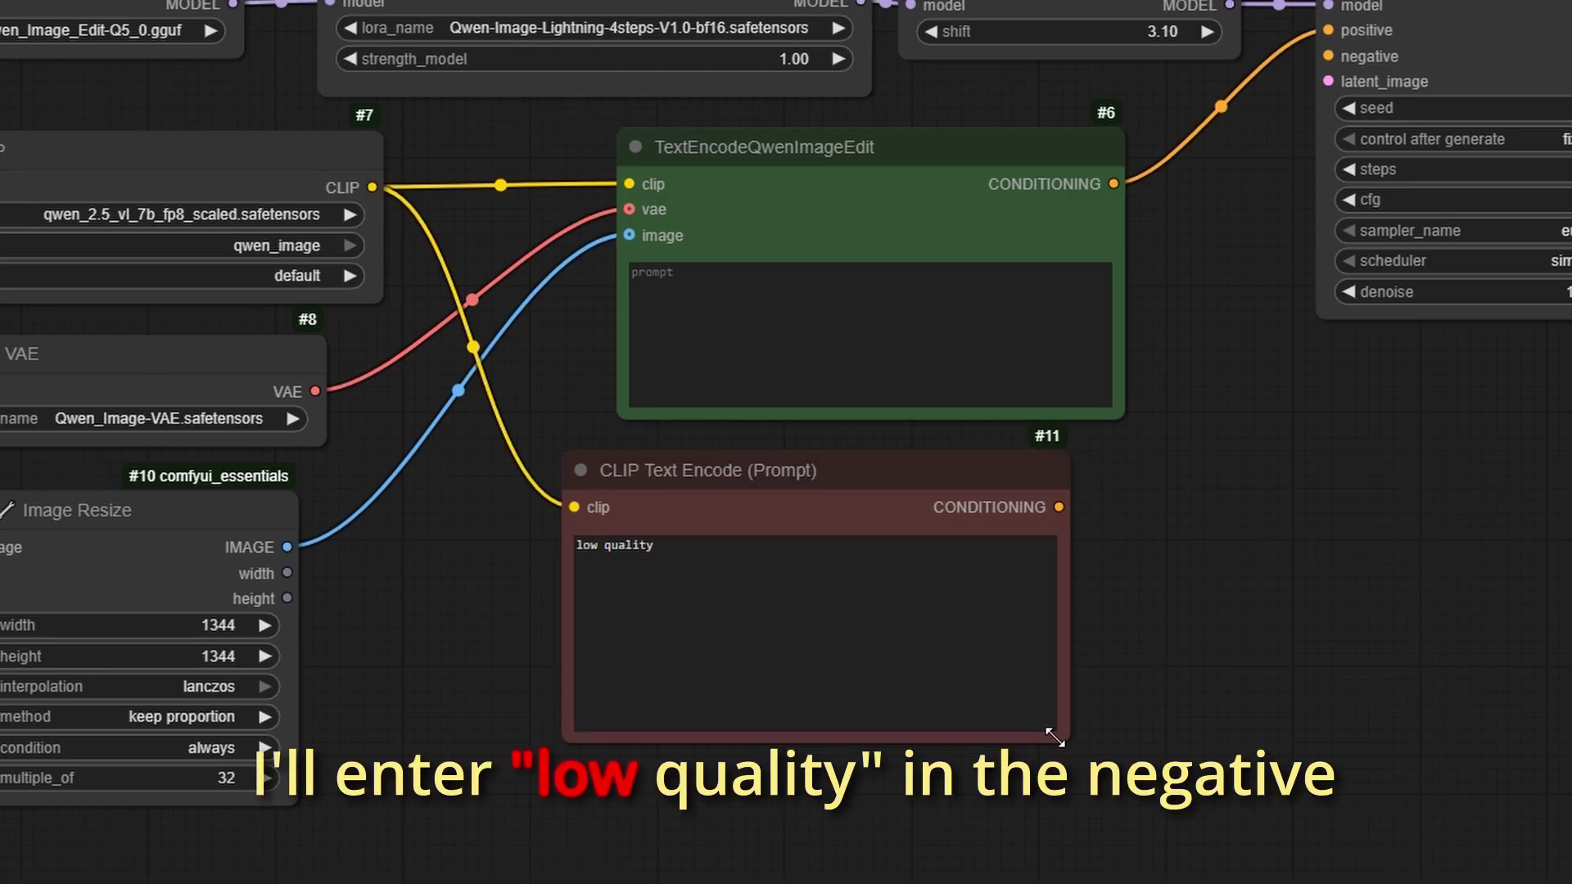
- Place a red CLIP Text Encode node with the prompt "low quality" below the green encoder and connect it to the KSampler's negative input
{"action": "left_click_drag", "start_coordinate": [1054, 737], "coordinate": [1090, 618]}
{"action": "left_click_drag", "start_coordinate": [948, 502], "coordinate": [988, 507]}
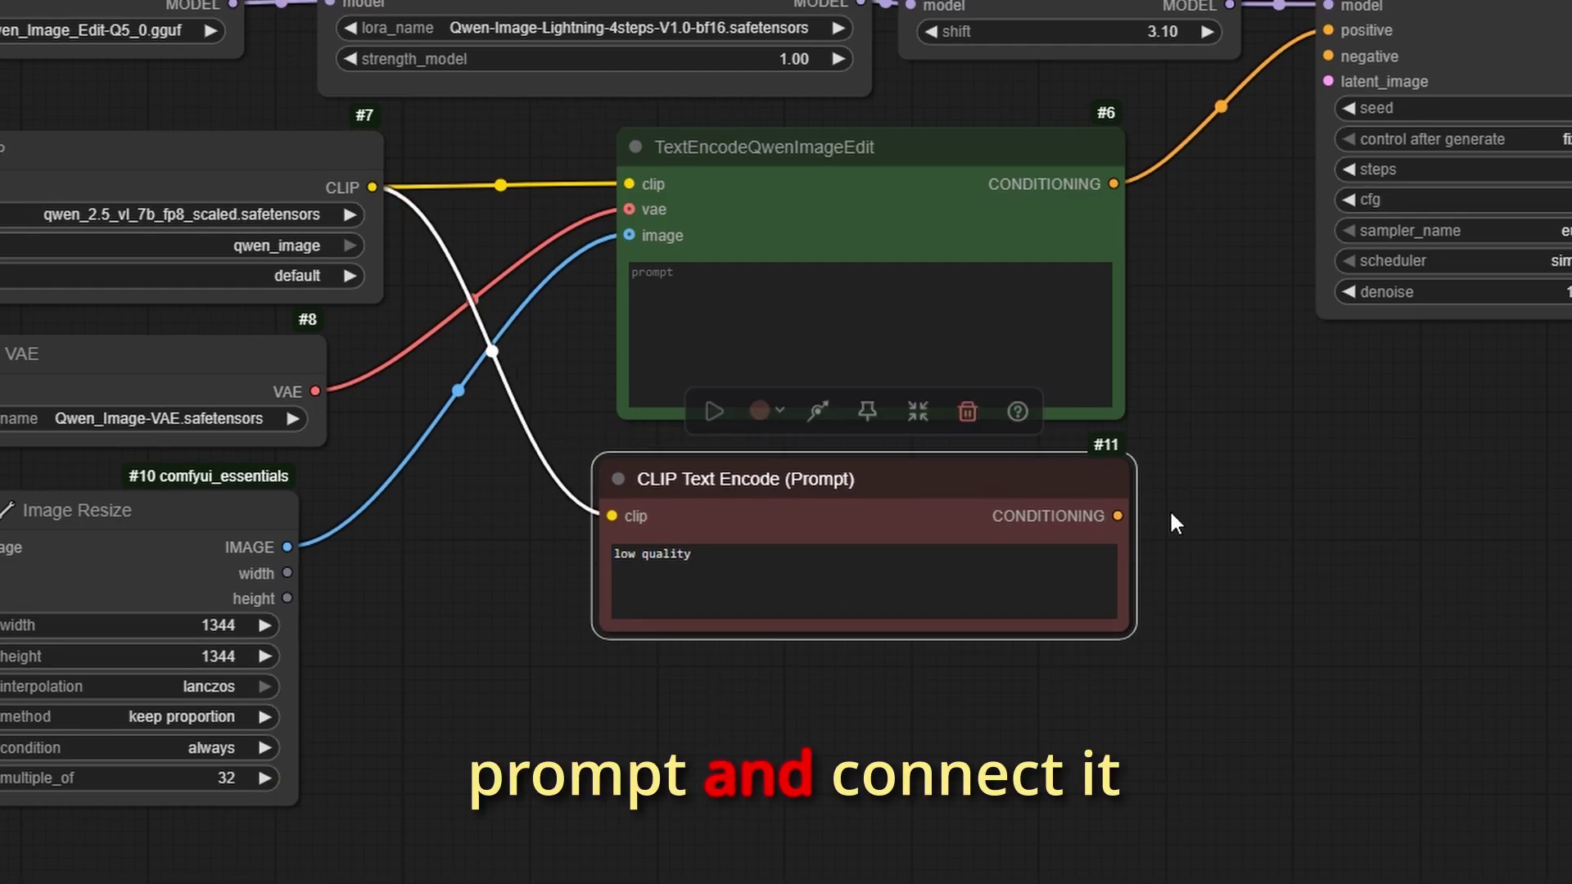
{"action": "left_click_drag", "start_coordinate": [1281, 504], "coordinate": [1031, 586]}
{"action": "left_click", "coordinate": [1032, 562]}
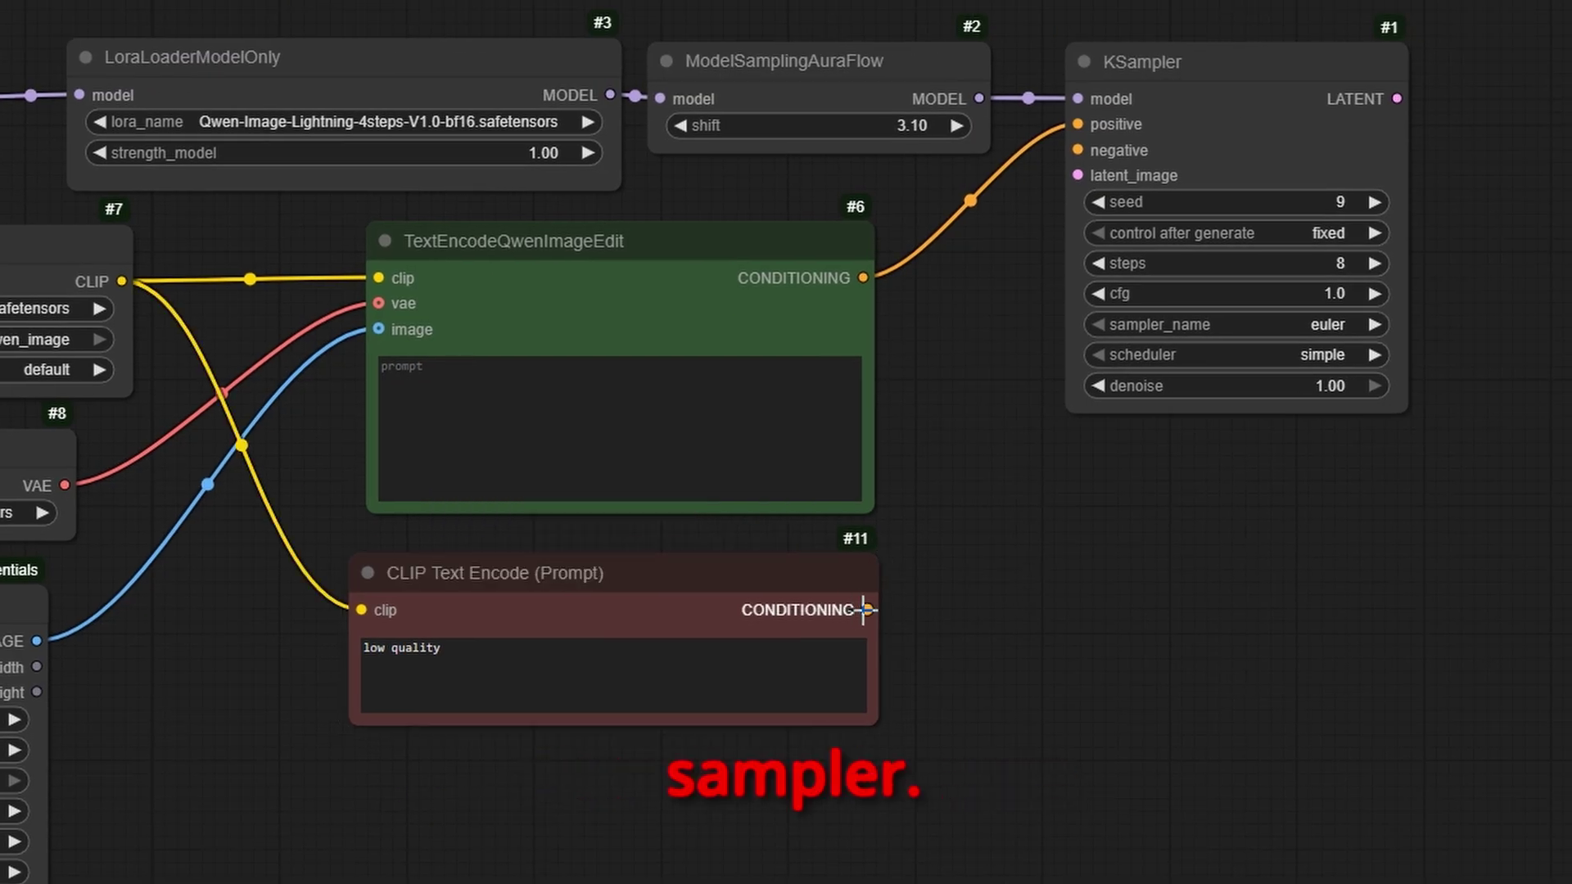
{"action": "left_click_drag", "start_coordinate": [865, 610], "coordinate": [1078, 152]}
- Add an Empty Latent Image node feeding the KSampler's latent_image input and place it below the negative prompt
{"action": "left_click_drag", "start_coordinate": [1079, 175], "coordinate": [647, 743]}
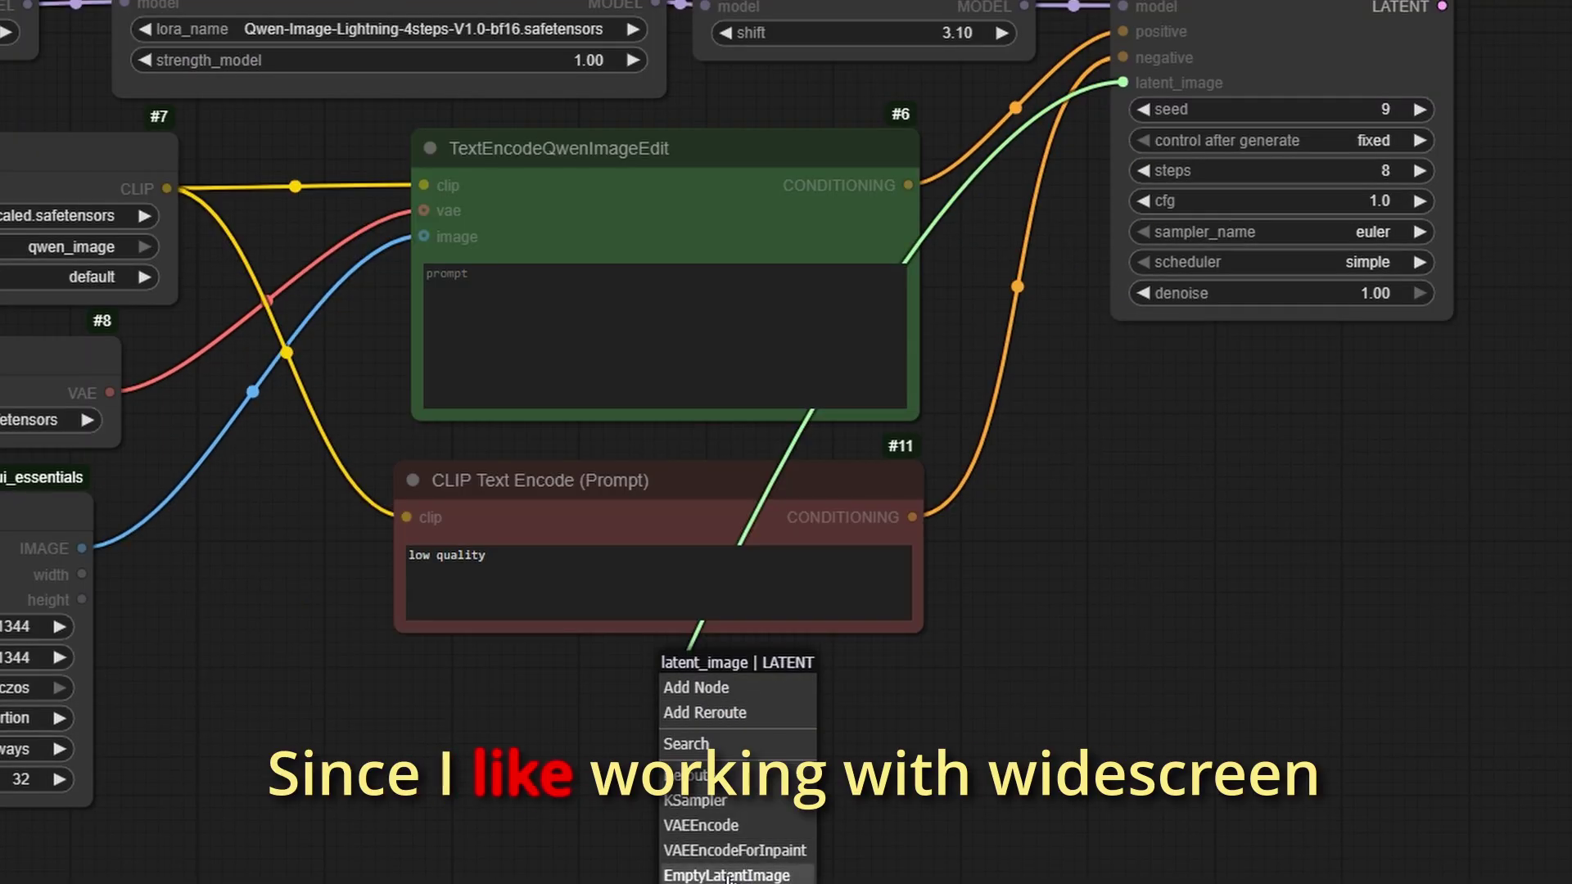
{"action": "left_click", "coordinate": [749, 874]}
{"action": "left_click_drag", "start_coordinate": [838, 701], "coordinate": [660, 749]}
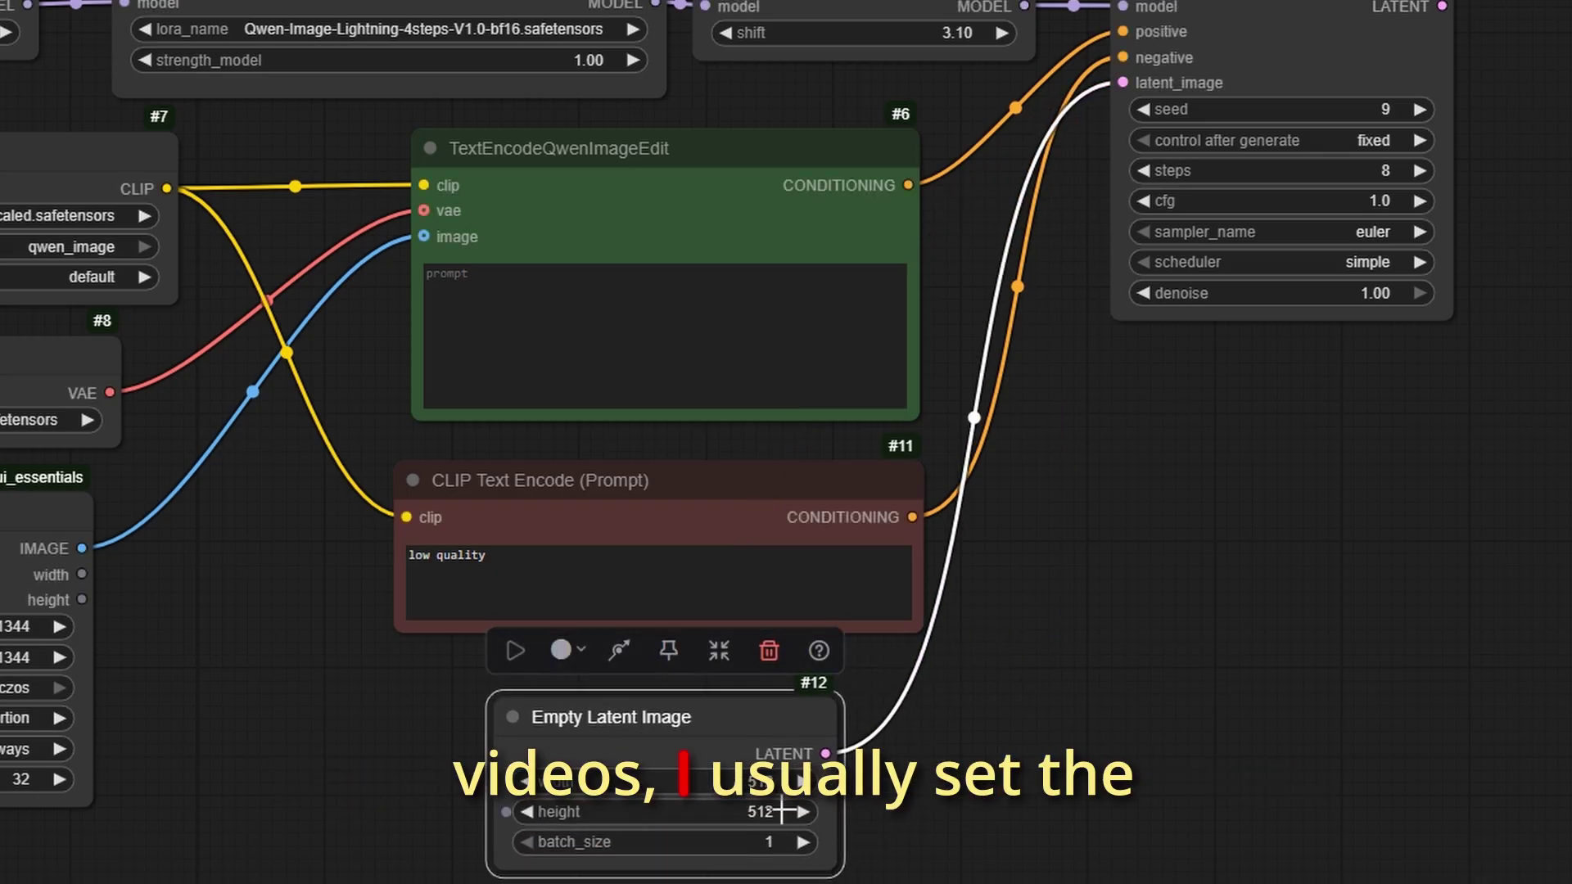
- Set the Empty Latent Image node's width to 1024 and its height to 576
{"action": "left_click", "coordinate": [761, 788]}
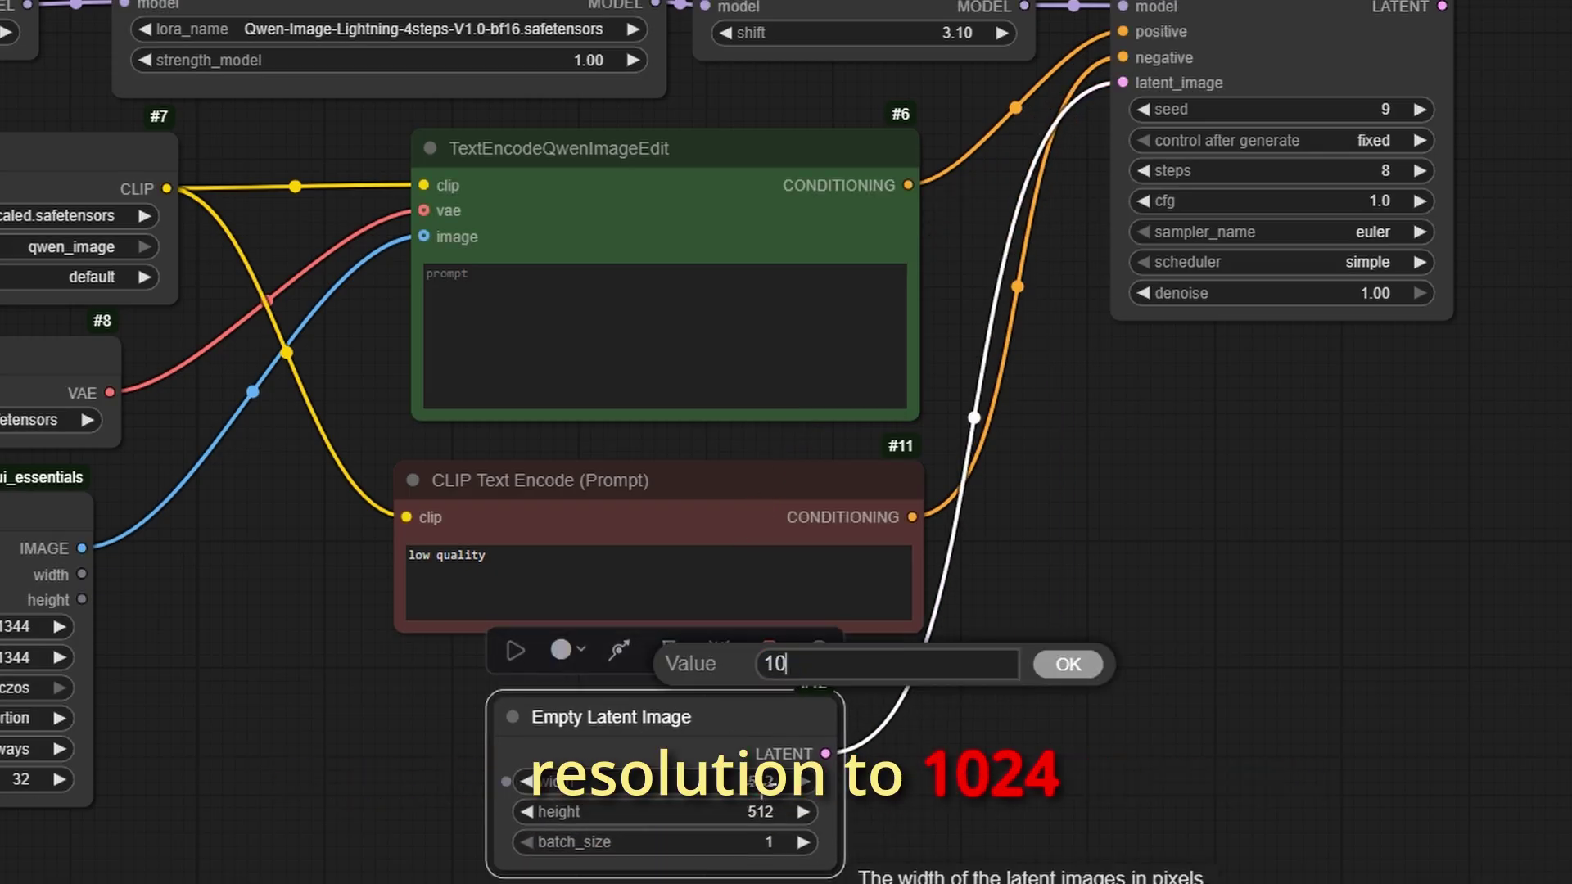
{"action": "key", "text": "Return"}
{"action": "scroll", "coordinate": [794, 868], "scroll_direction": "up", "scroll_amount": 4}
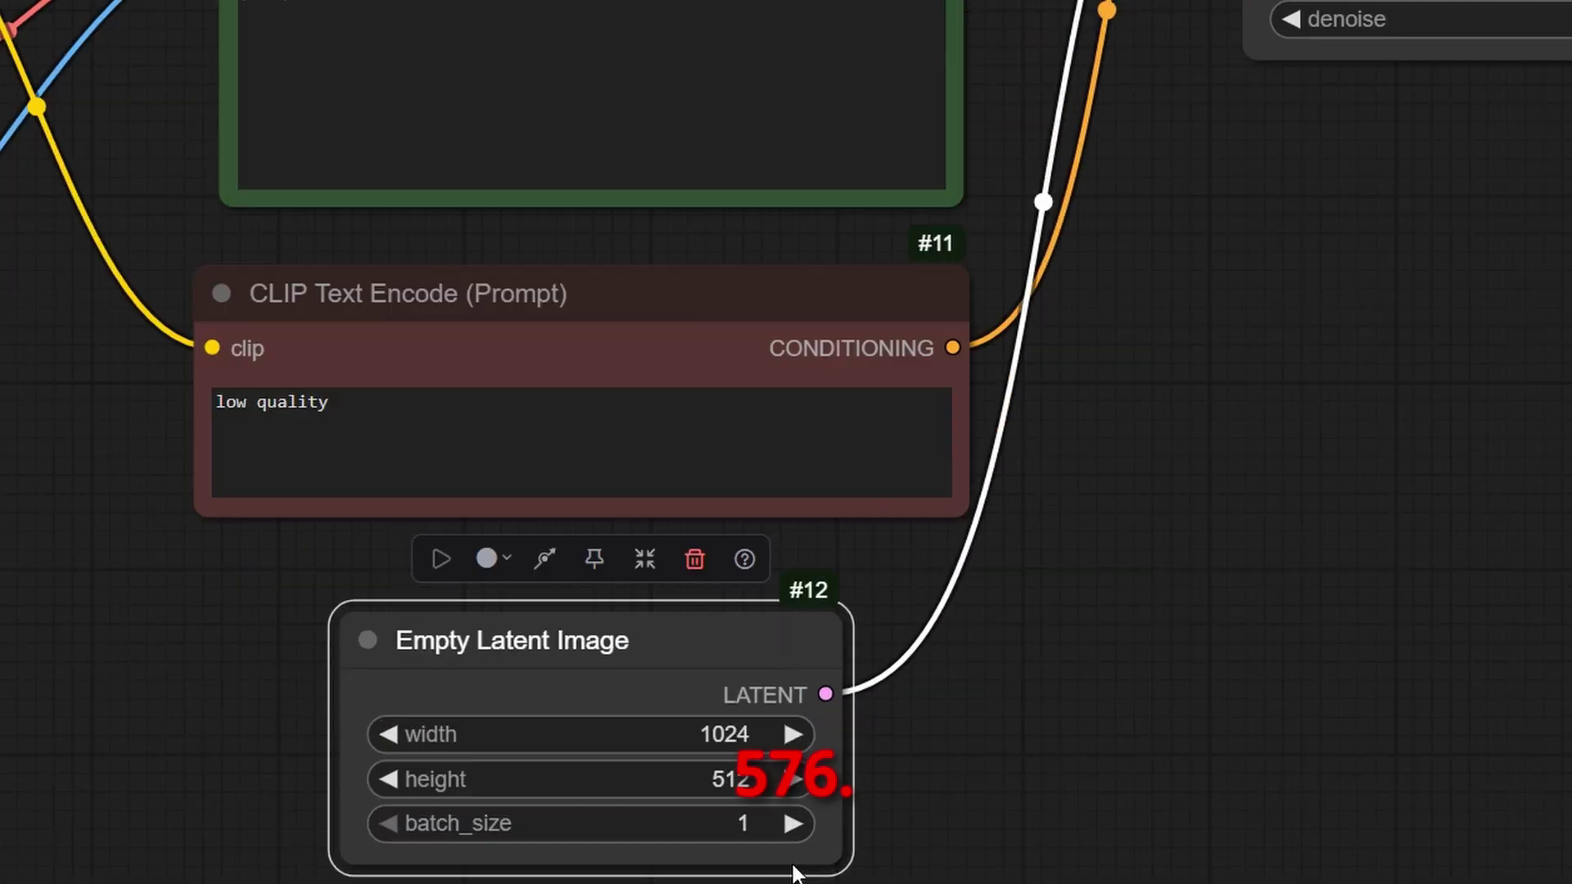
{"action": "left_click", "coordinate": [750, 788]}
{"action": "type", "text": "57"}
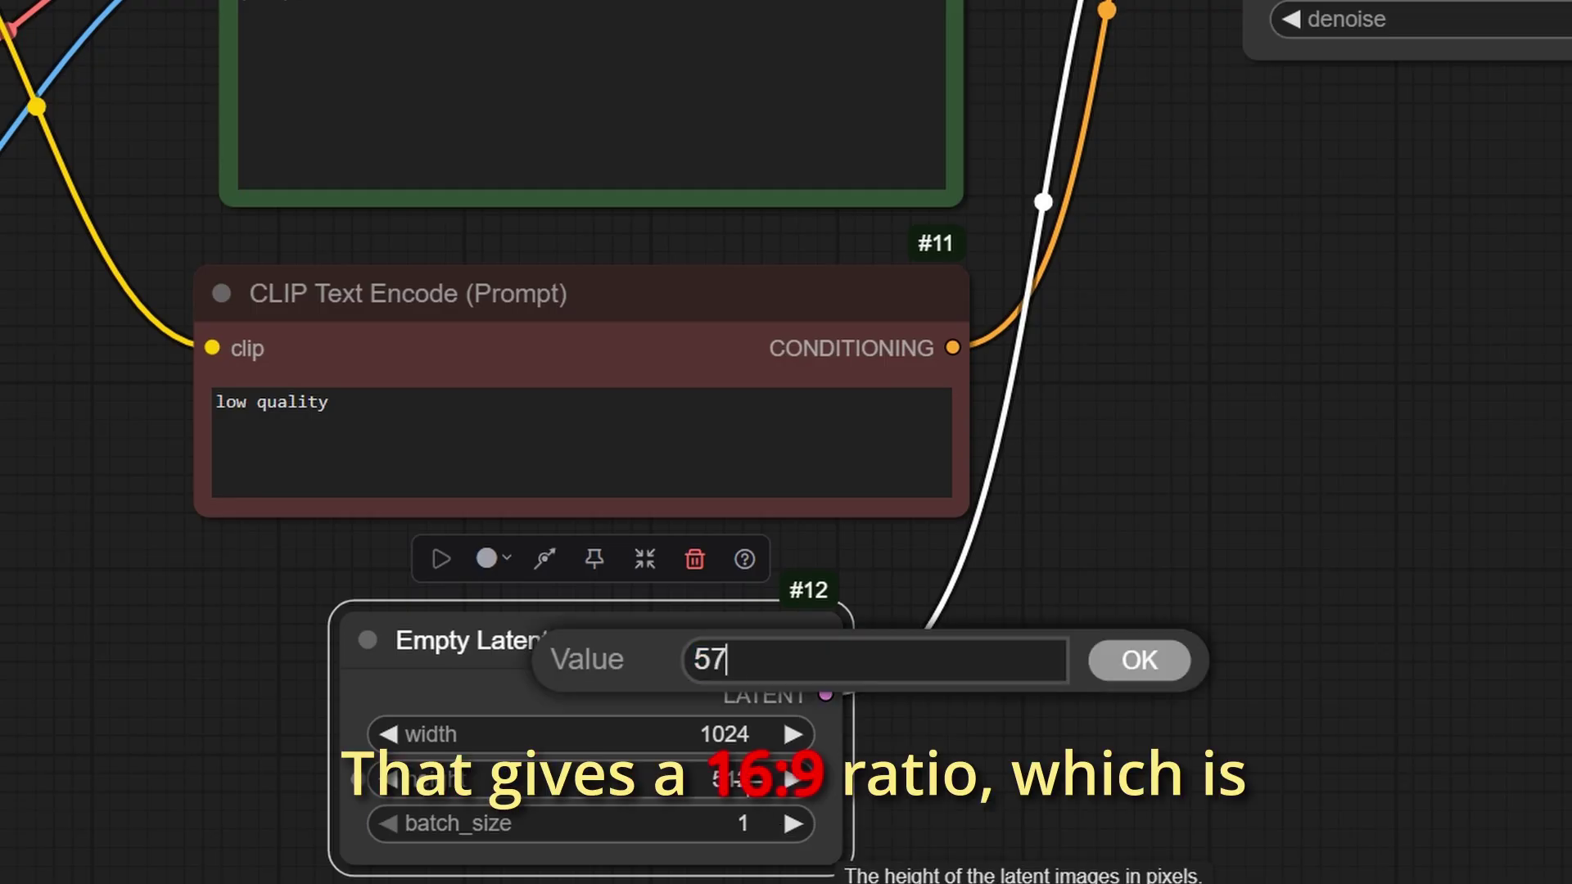
{"action": "type", "text": "6"}
{"action": "left_click", "coordinate": [1138, 673]}
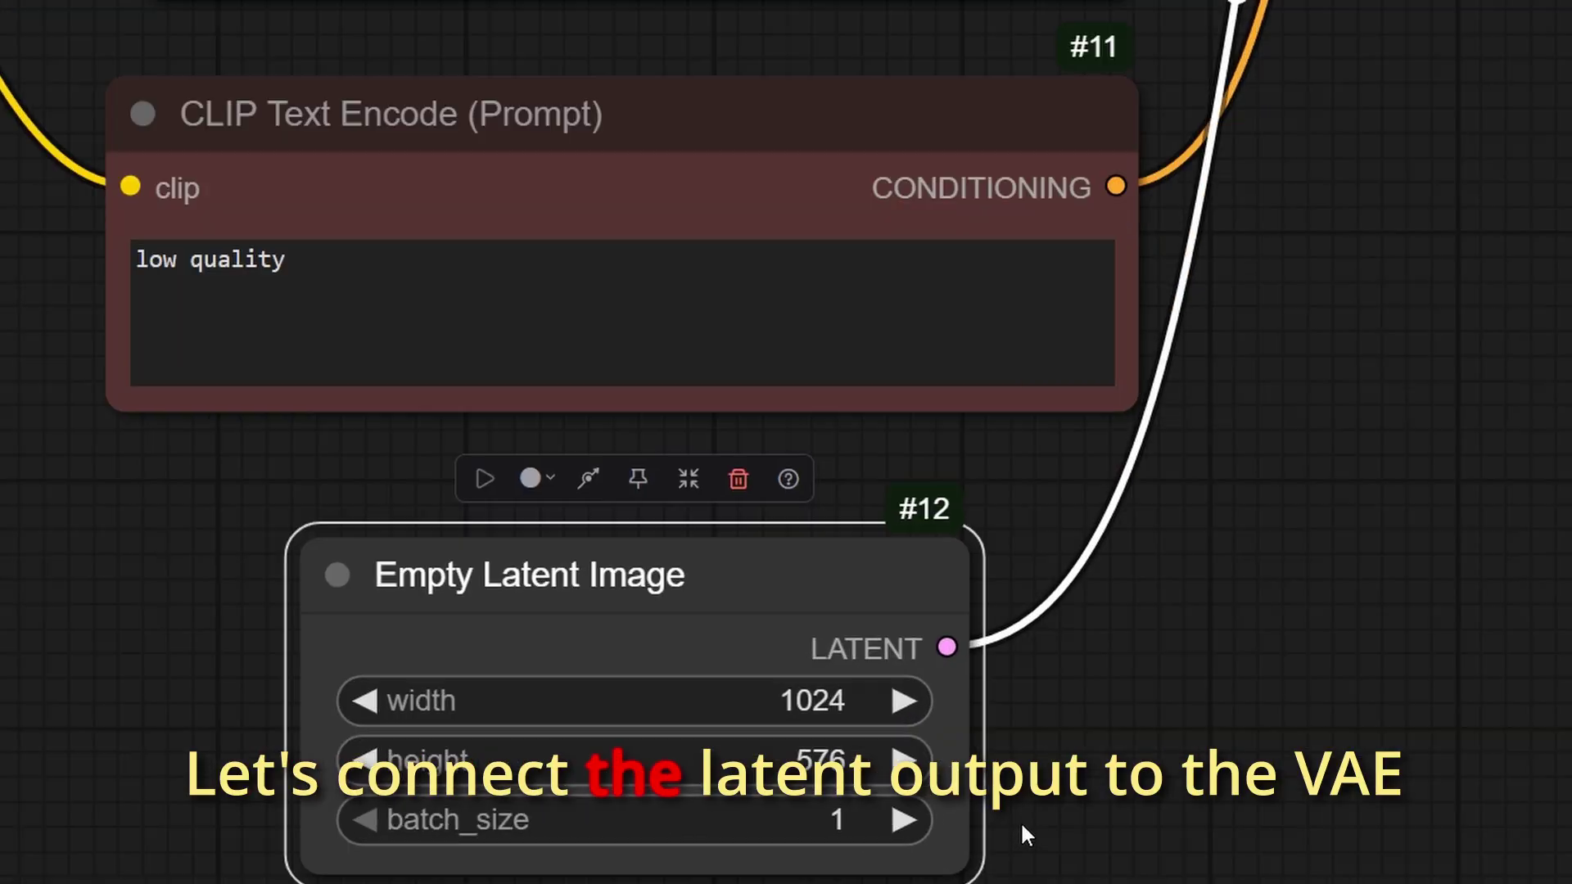
- Add a VAE Decode node on the KSampler's LATENT output, link it to Load VAE and send its image to a Preview Image node
{"action": "left_click_drag", "start_coordinate": [822, 295], "coordinate": [912, 348]}
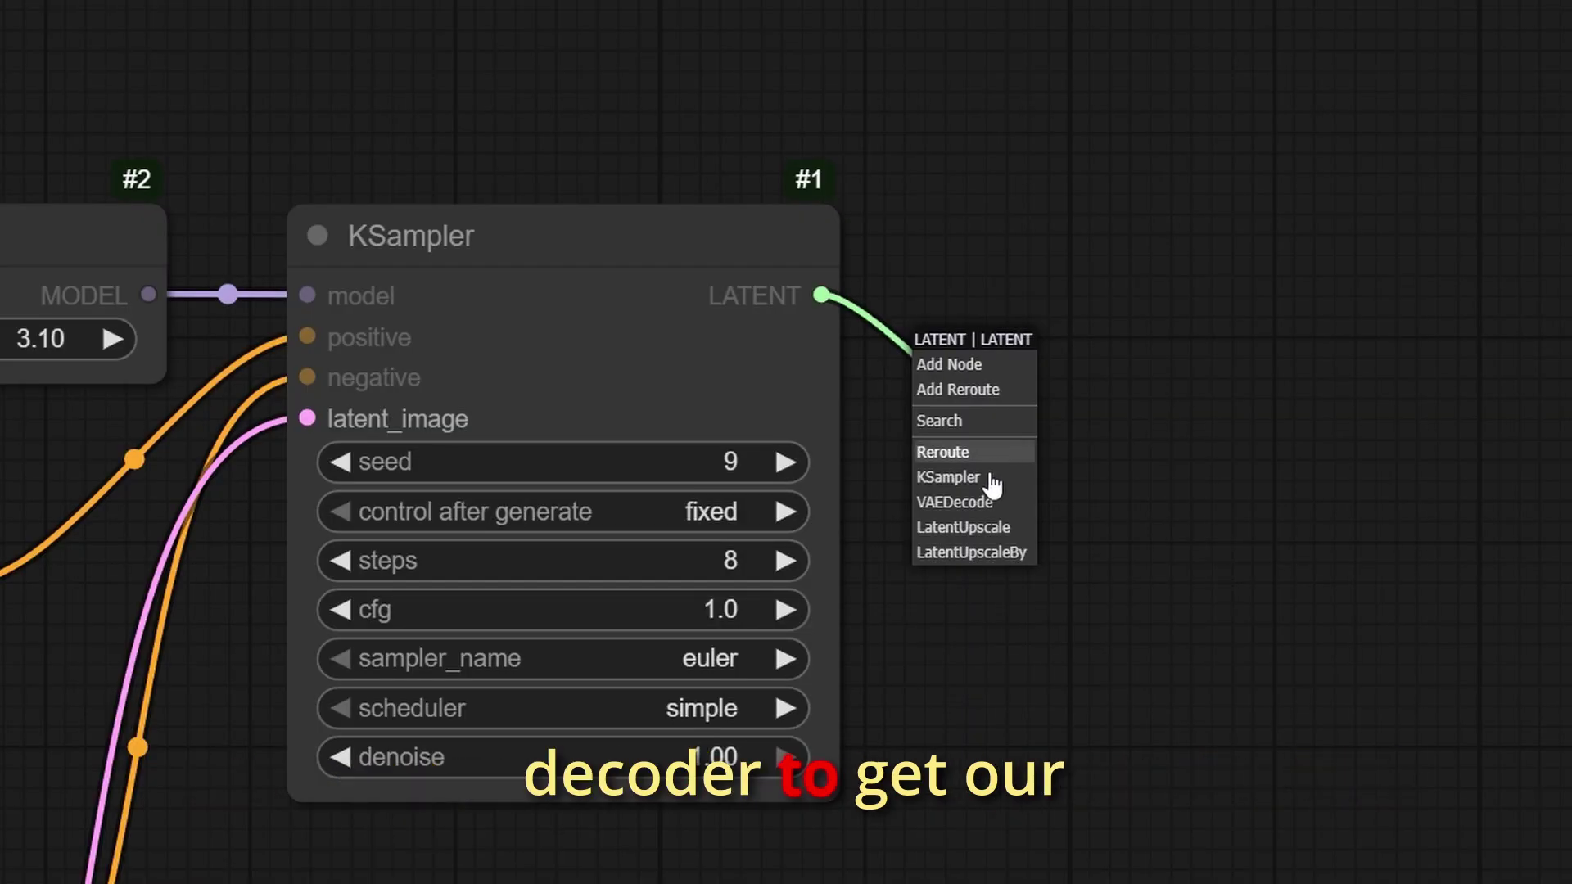
{"action": "left_click", "coordinate": [968, 502]}
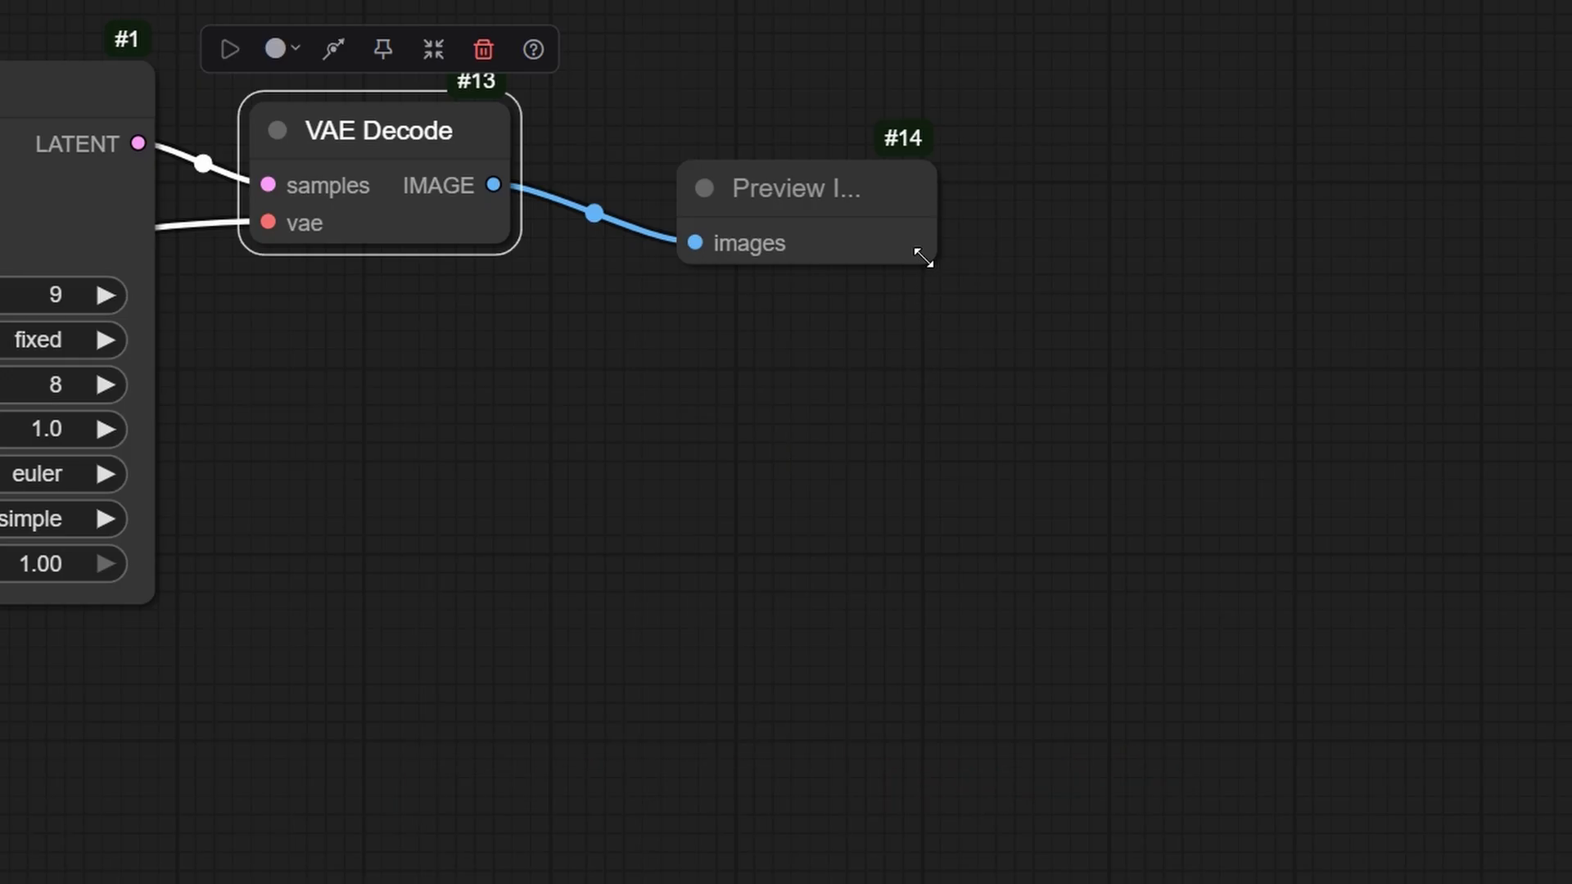
{"action": "left_click_drag", "start_coordinate": [924, 259], "coordinate": [1298, 817]}
{"action": "left_click_drag", "start_coordinate": [646, 579], "coordinate": [688, 572]}
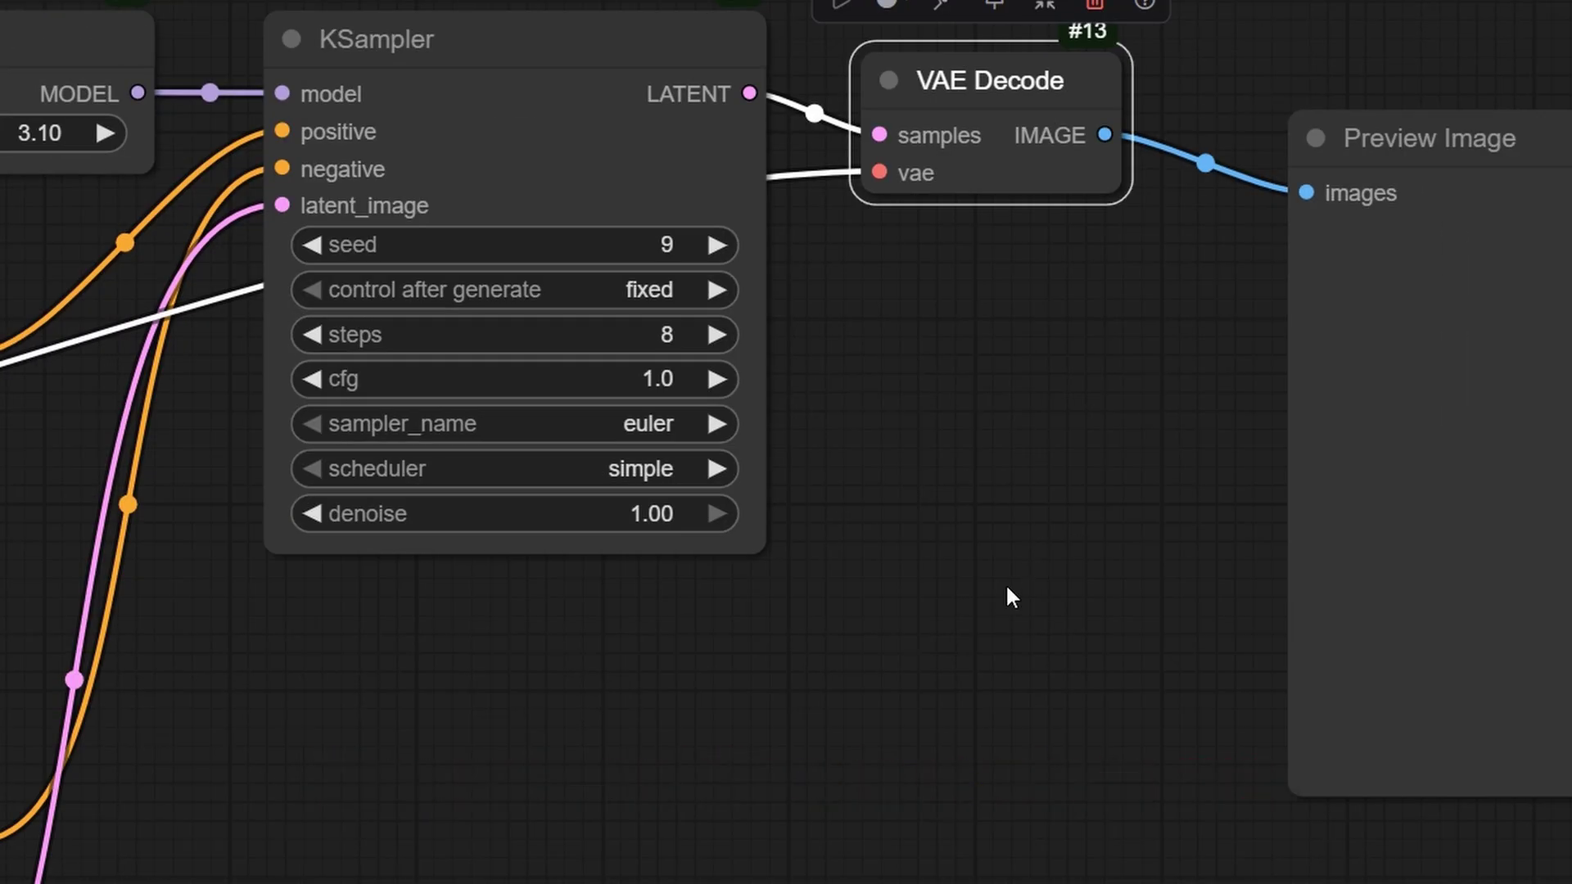
- Enter "man walking in the flower field." as the prompt of the TextEncodeQwenImageEdit node
{"action": "scroll", "coordinate": [1007, 597], "scroll_direction": "down", "scroll_amount": 4}
{"action": "left_click_drag", "start_coordinate": [744, 709], "coordinate": [1101, 602]}
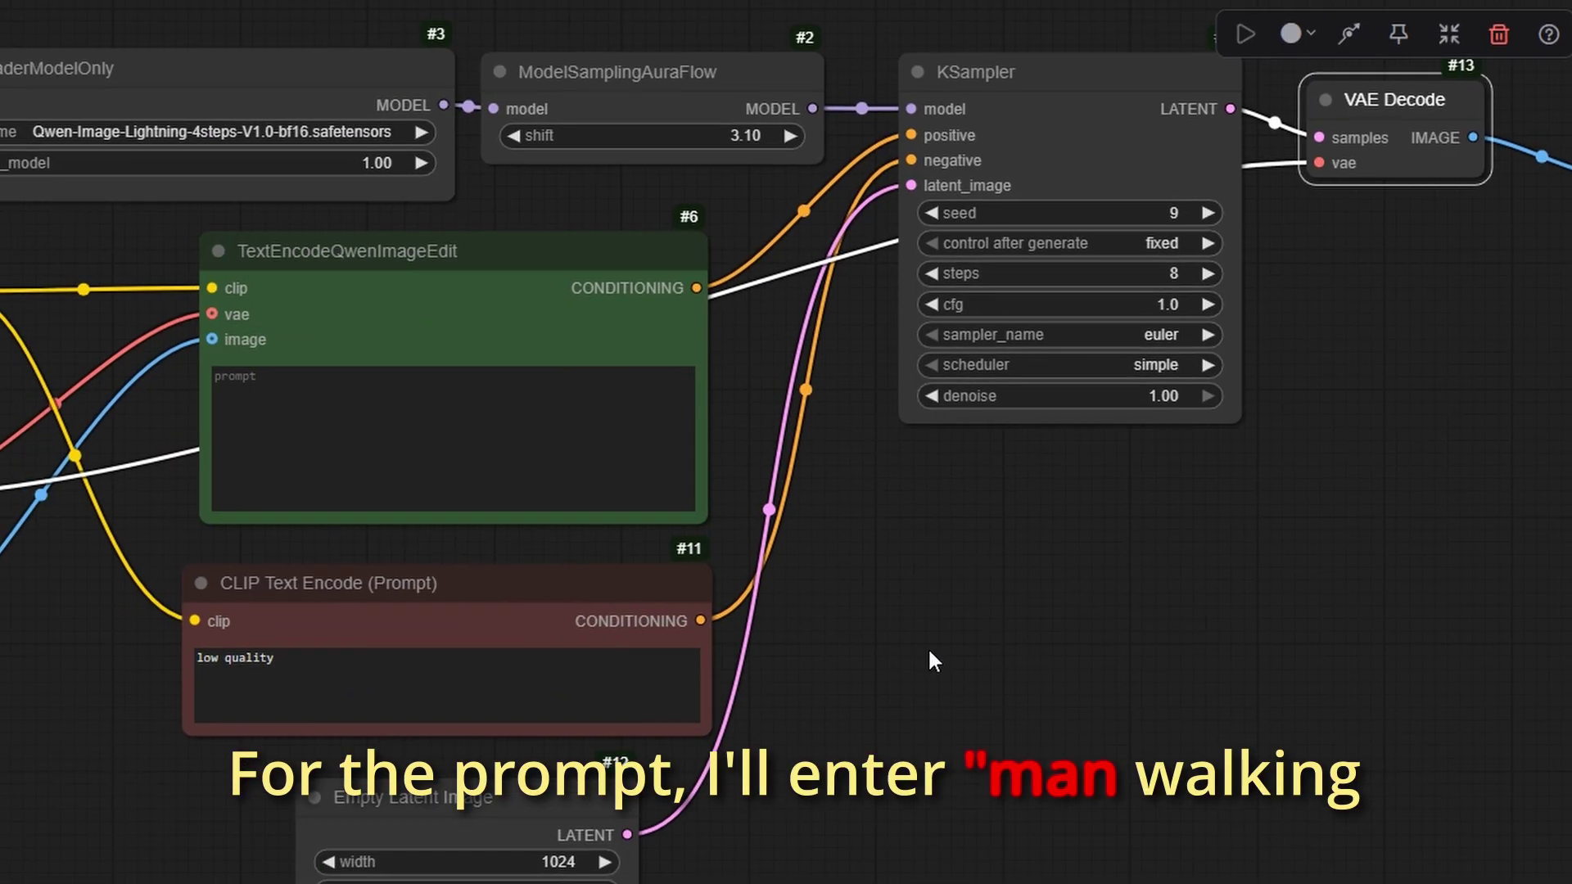
{"action": "left_click", "coordinate": [233, 455]}
{"action": "type", "text": "man walking in the fl"}
{"action": "type", "text": "ower field."}
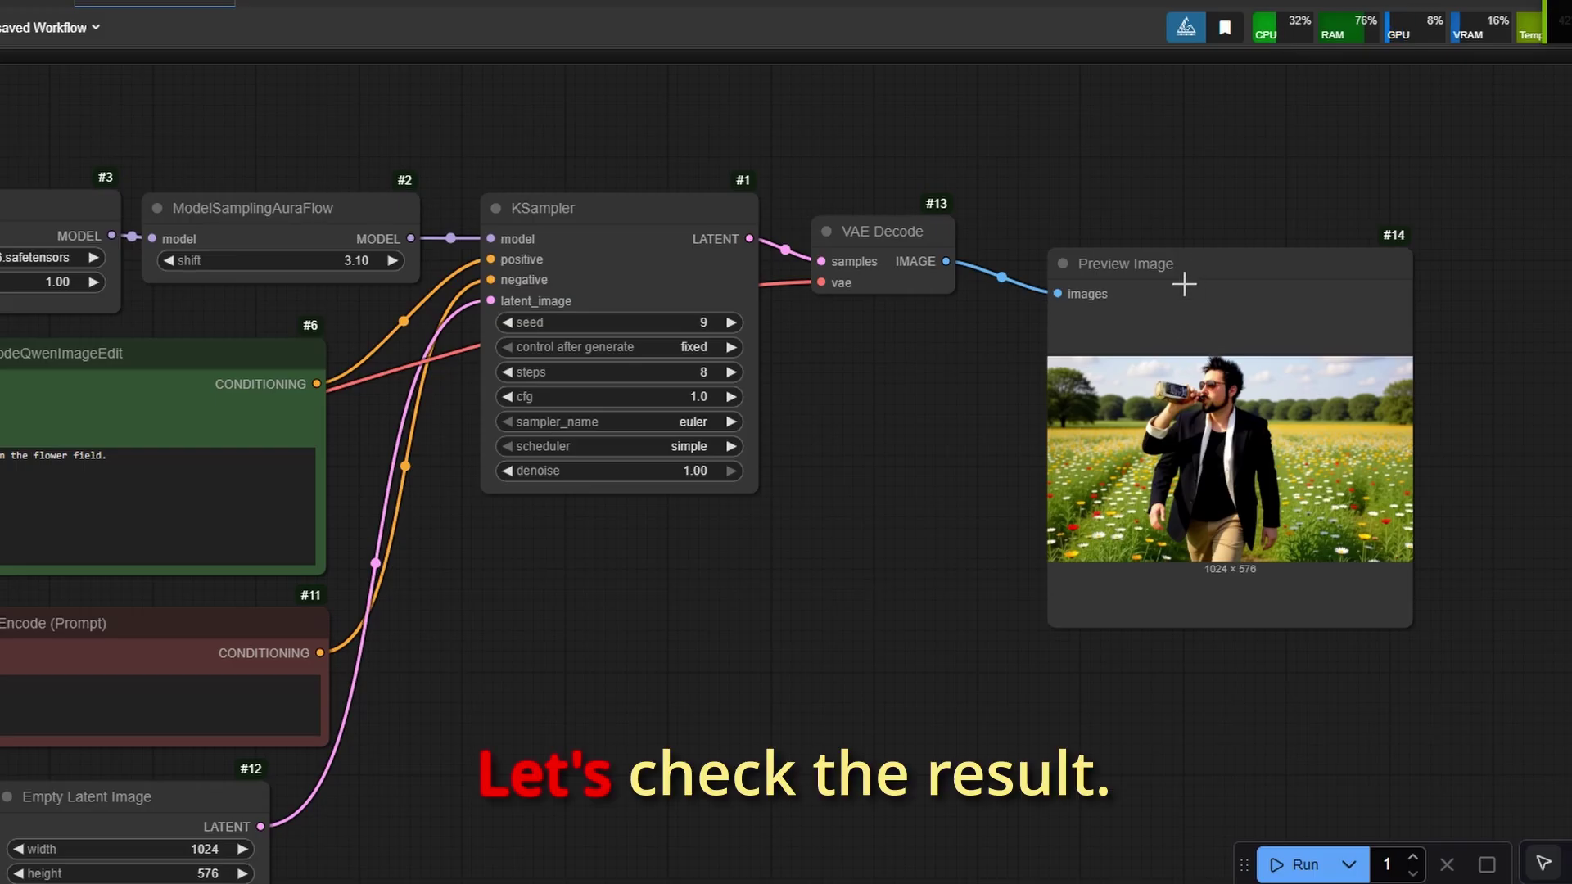
- Place the Preview Image node directly below VAE Decode and enlarge it to inspect the generated picture
{"action": "left_click_drag", "start_coordinate": [1182, 281], "coordinate": [948, 343]}
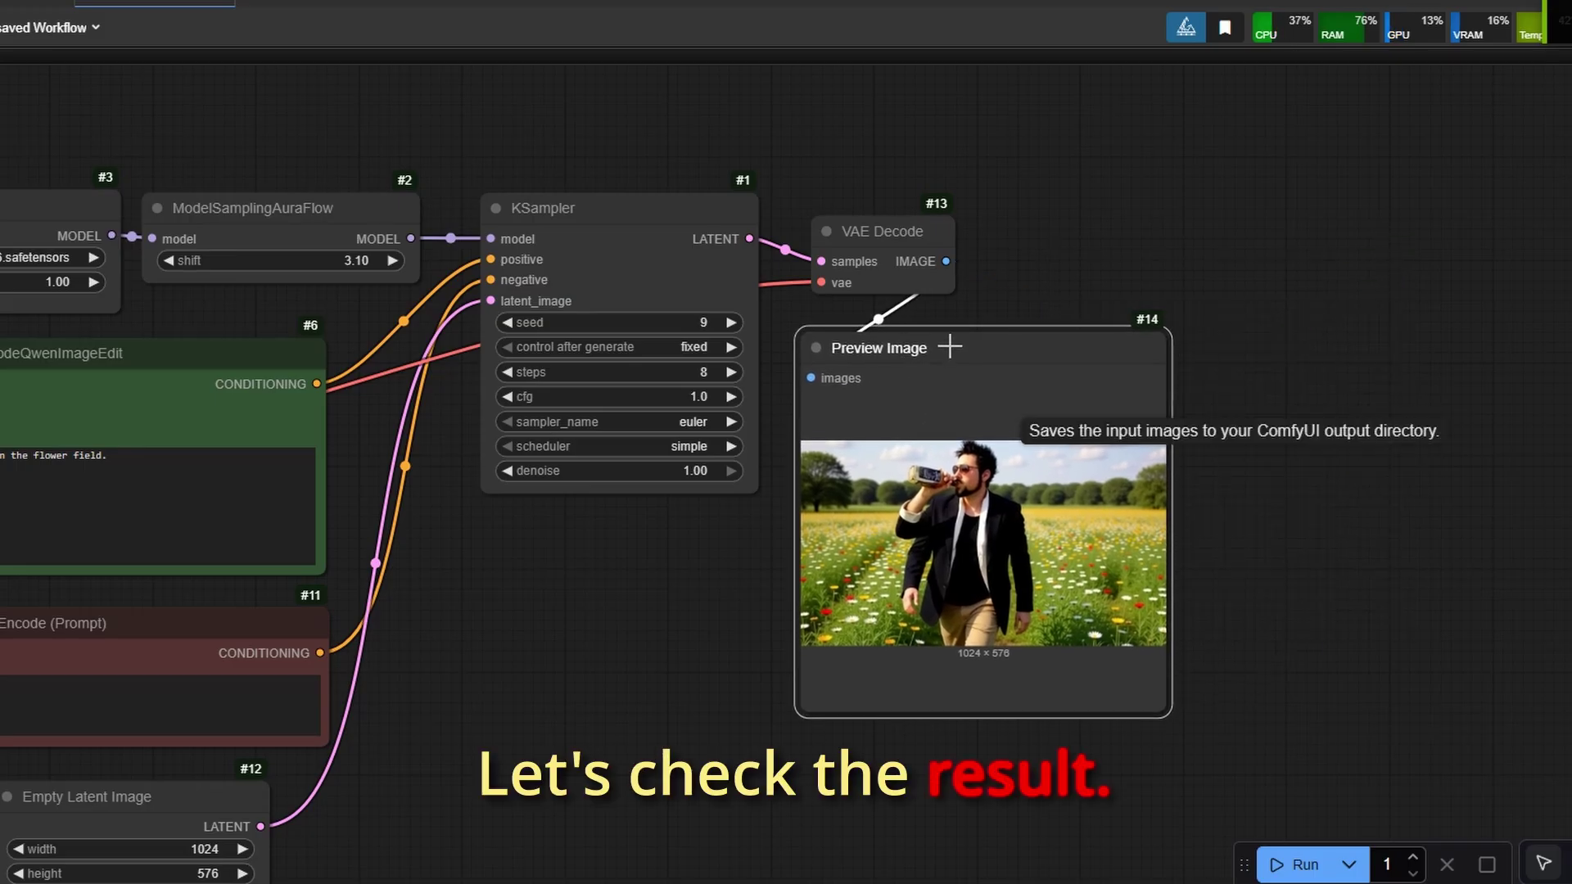
{"action": "left_click_drag", "start_coordinate": [1165, 706], "coordinate": [1336, 764]}
{"action": "left_click_drag", "start_coordinate": [1063, 557], "coordinate": [855, 533]}
{"action": "scroll", "coordinate": [856, 533], "scroll_direction": "up", "scroll_amount": 4}
{"action": "scroll", "coordinate": [856, 533], "scroll_direction": "up", "scroll_amount": 3}
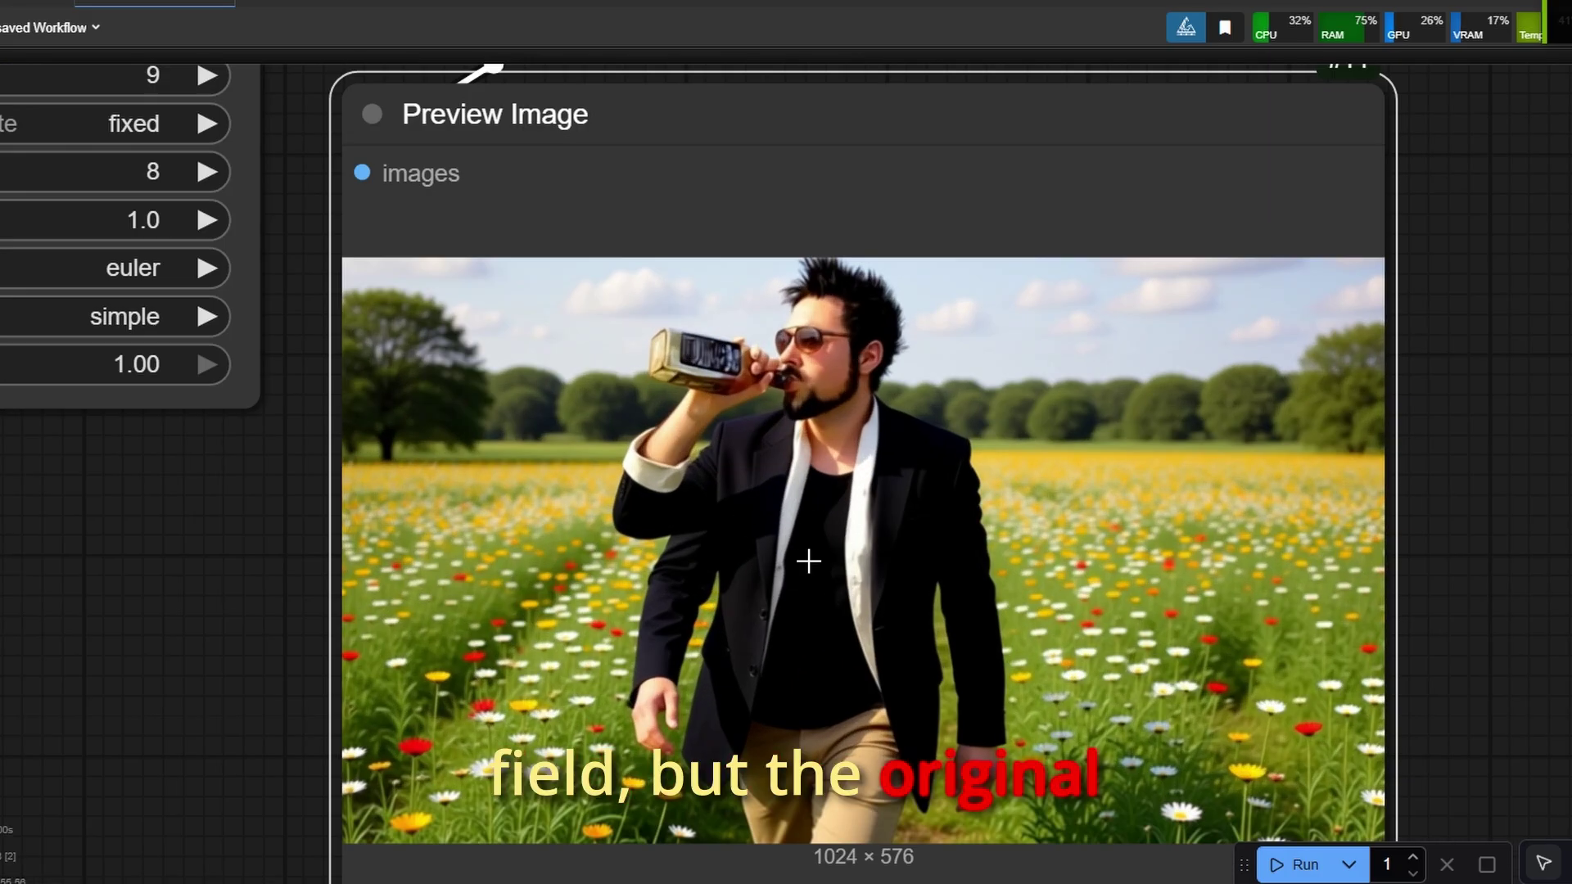
- Move the Image Resize node closer to Load Image, down and to the left of Load VAE
{"action": "scroll", "coordinate": [808, 561], "scroll_direction": "down", "scroll_amount": 2}
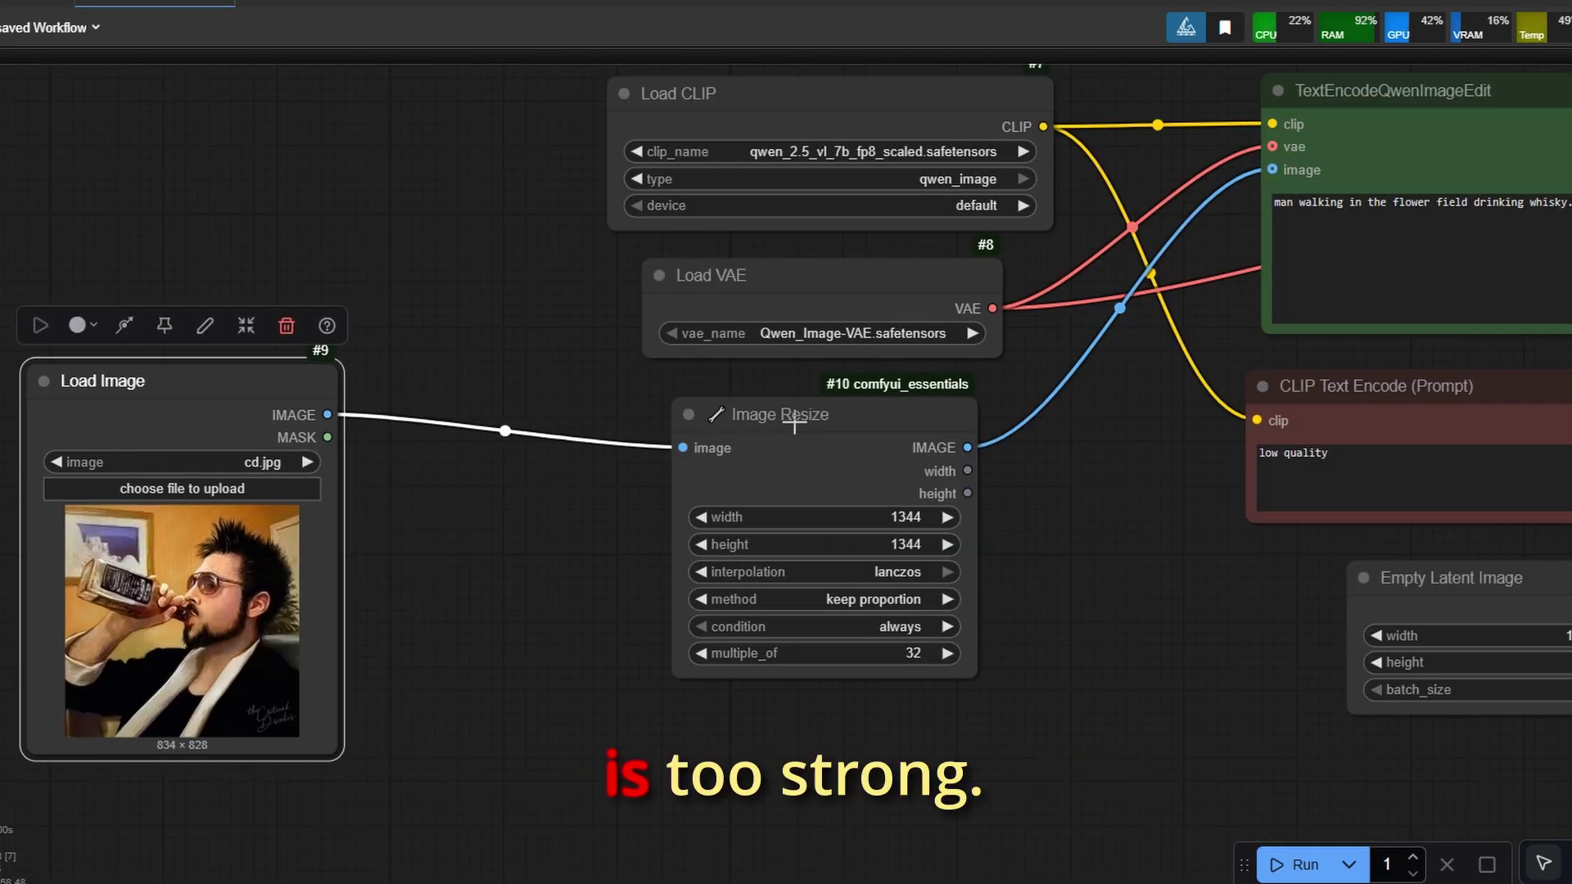
{"action": "left_click_drag", "start_coordinate": [804, 411], "coordinate": [533, 405]}
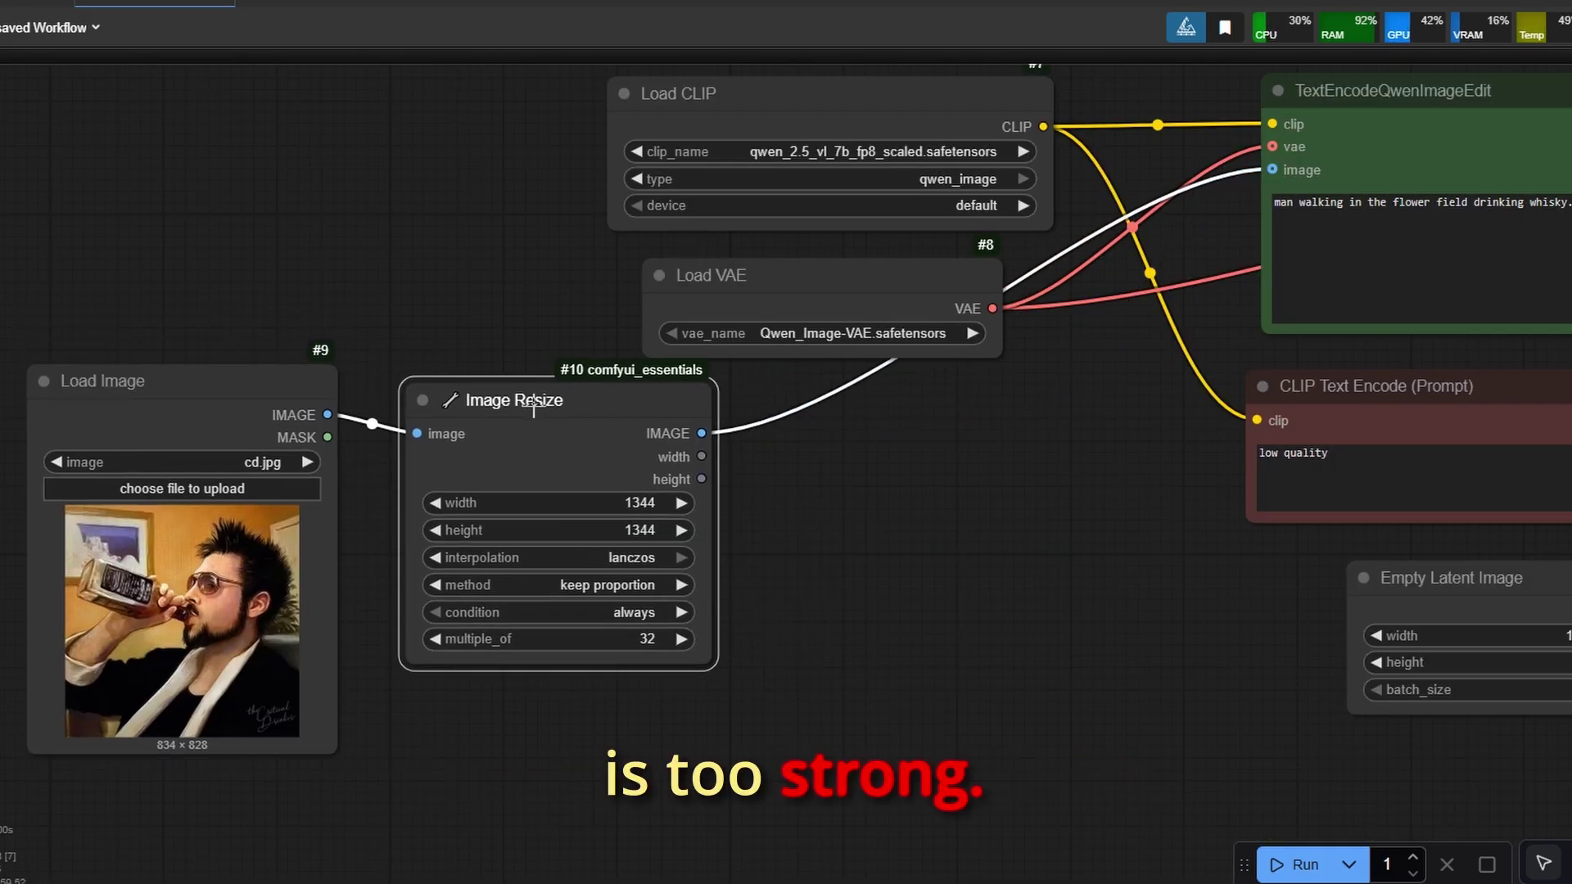
{"action": "left_click_drag", "start_coordinate": [812, 474], "coordinate": [657, 435]}
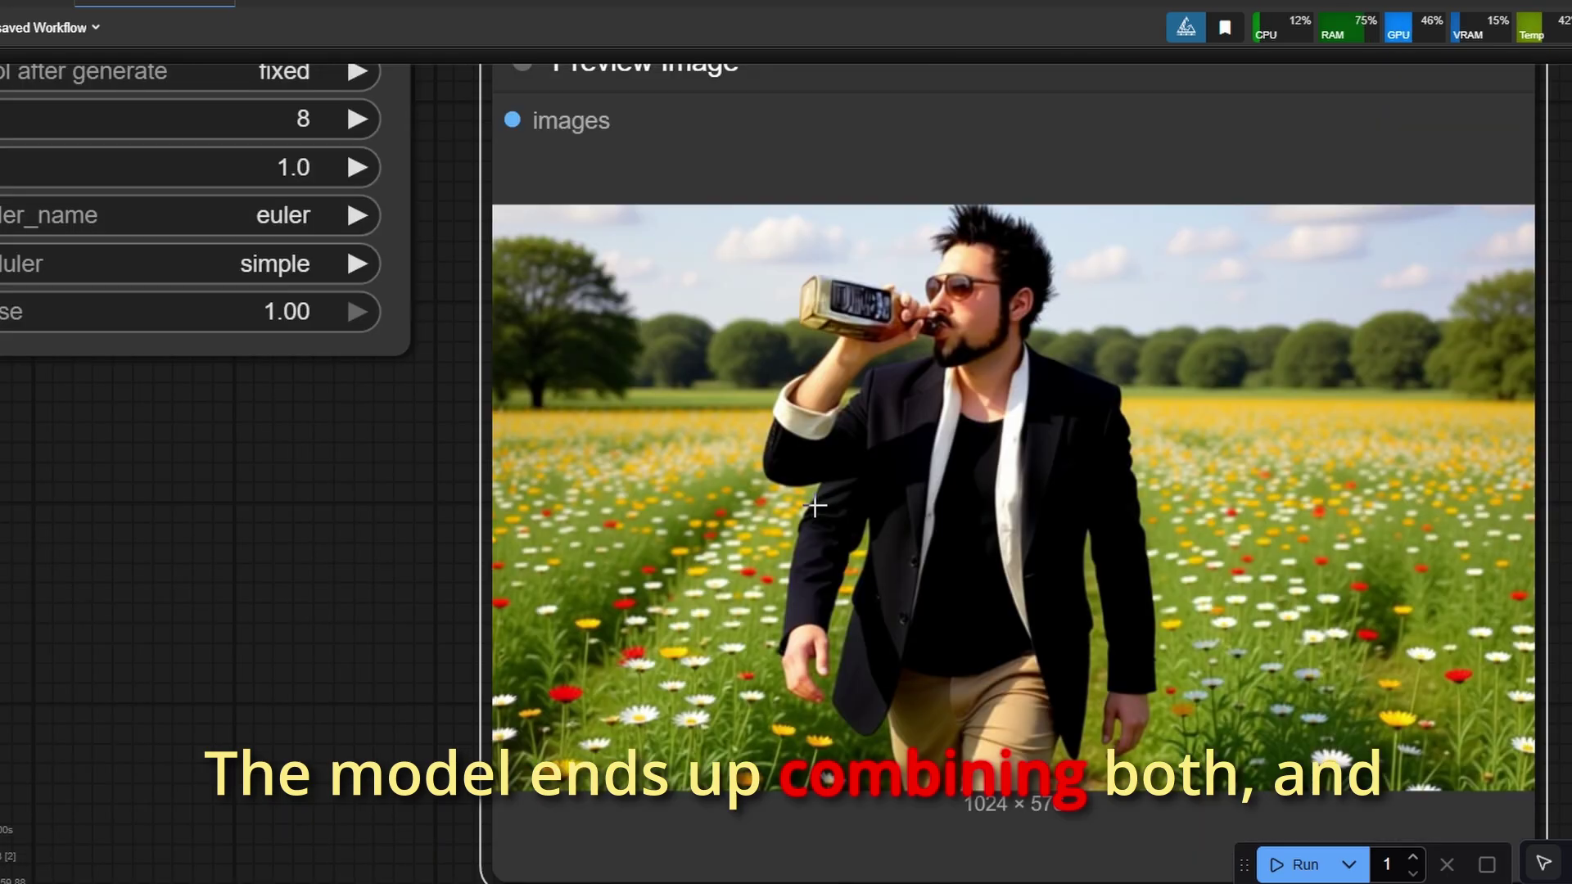
- Extend the TextEncodeQwenImageEdit prompt to "man walking in the flower field drinking whisky."
{"action": "scroll", "coordinate": [815, 506], "scroll_direction": "down", "scroll_amount": 5}
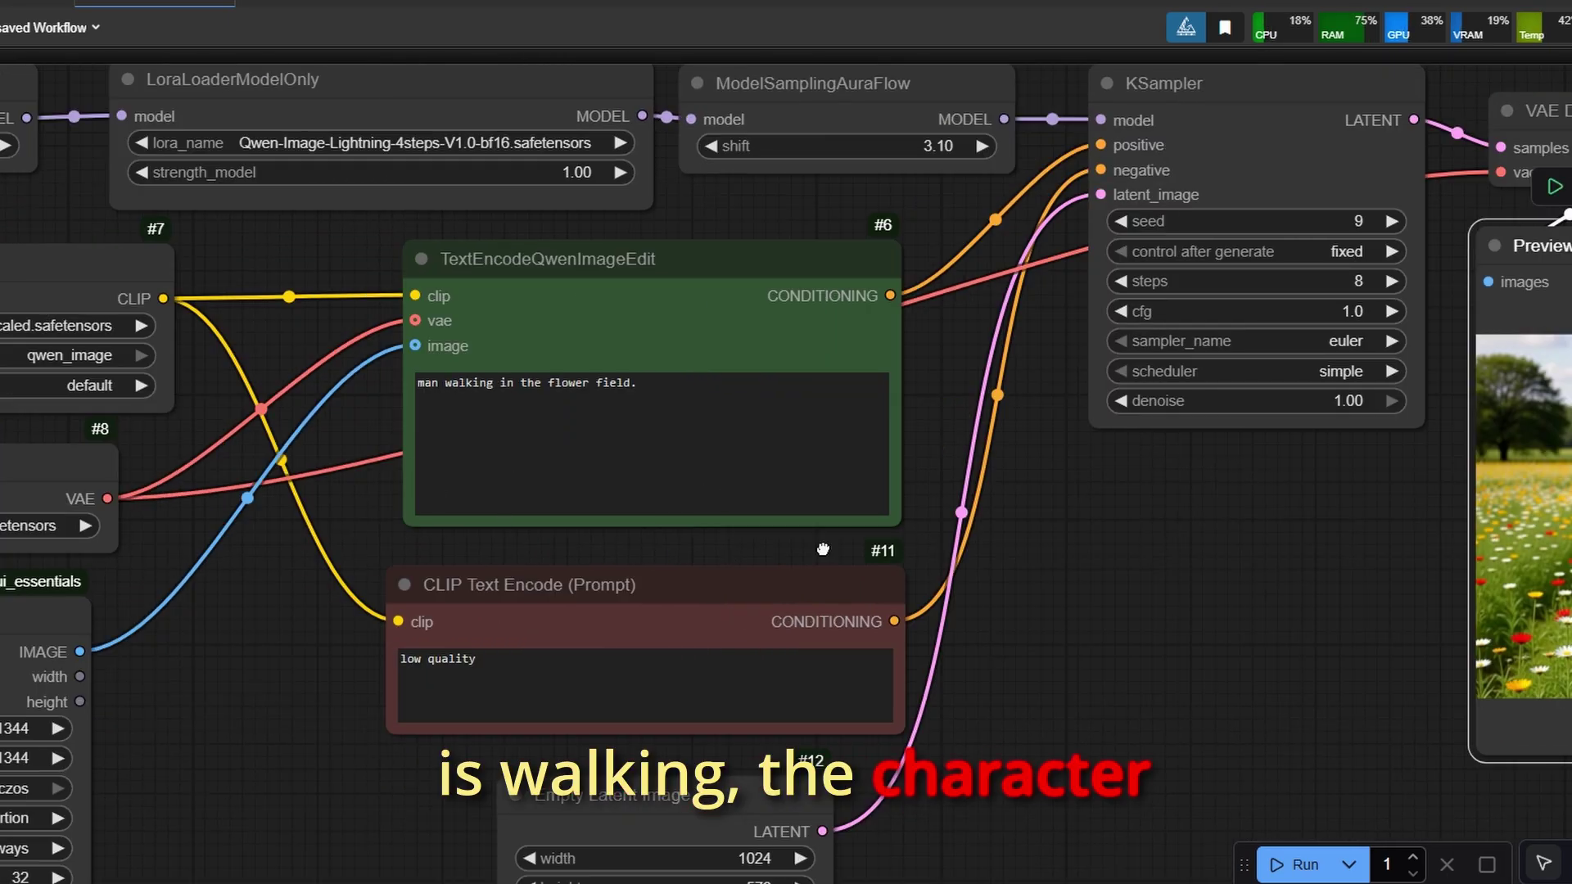
{"action": "left_click_drag", "start_coordinate": [823, 549], "coordinate": [965, 557]}
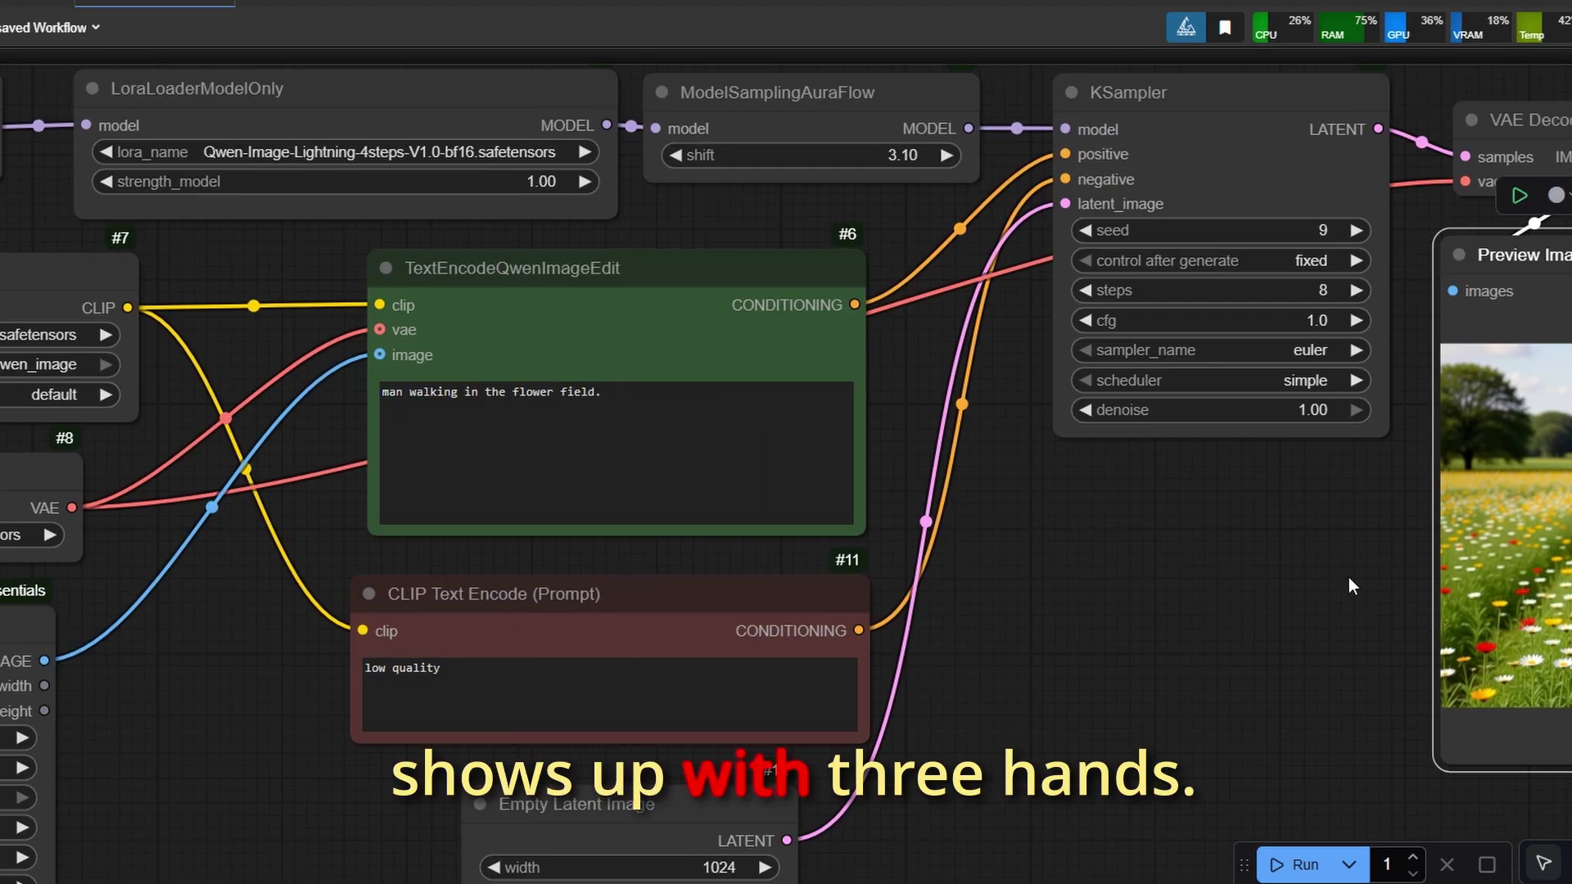
{"action": "left_click_drag", "start_coordinate": [1195, 536], "coordinate": [1135, 582]}
{"action": "scroll", "coordinate": [1117, 578], "scroll_direction": "up", "scroll_amount": 3}
{"action": "scroll", "coordinate": [660, 502], "scroll_direction": "up", "scroll_amount": 3}
{"action": "left_click_drag", "start_coordinate": [560, 507], "coordinate": [229, 446]}
{"action": "left_click_drag", "start_coordinate": [1133, 548], "coordinate": [301, 468]}
{"action": "left_click_drag", "start_coordinate": [980, 506], "coordinate": [715, 505]}
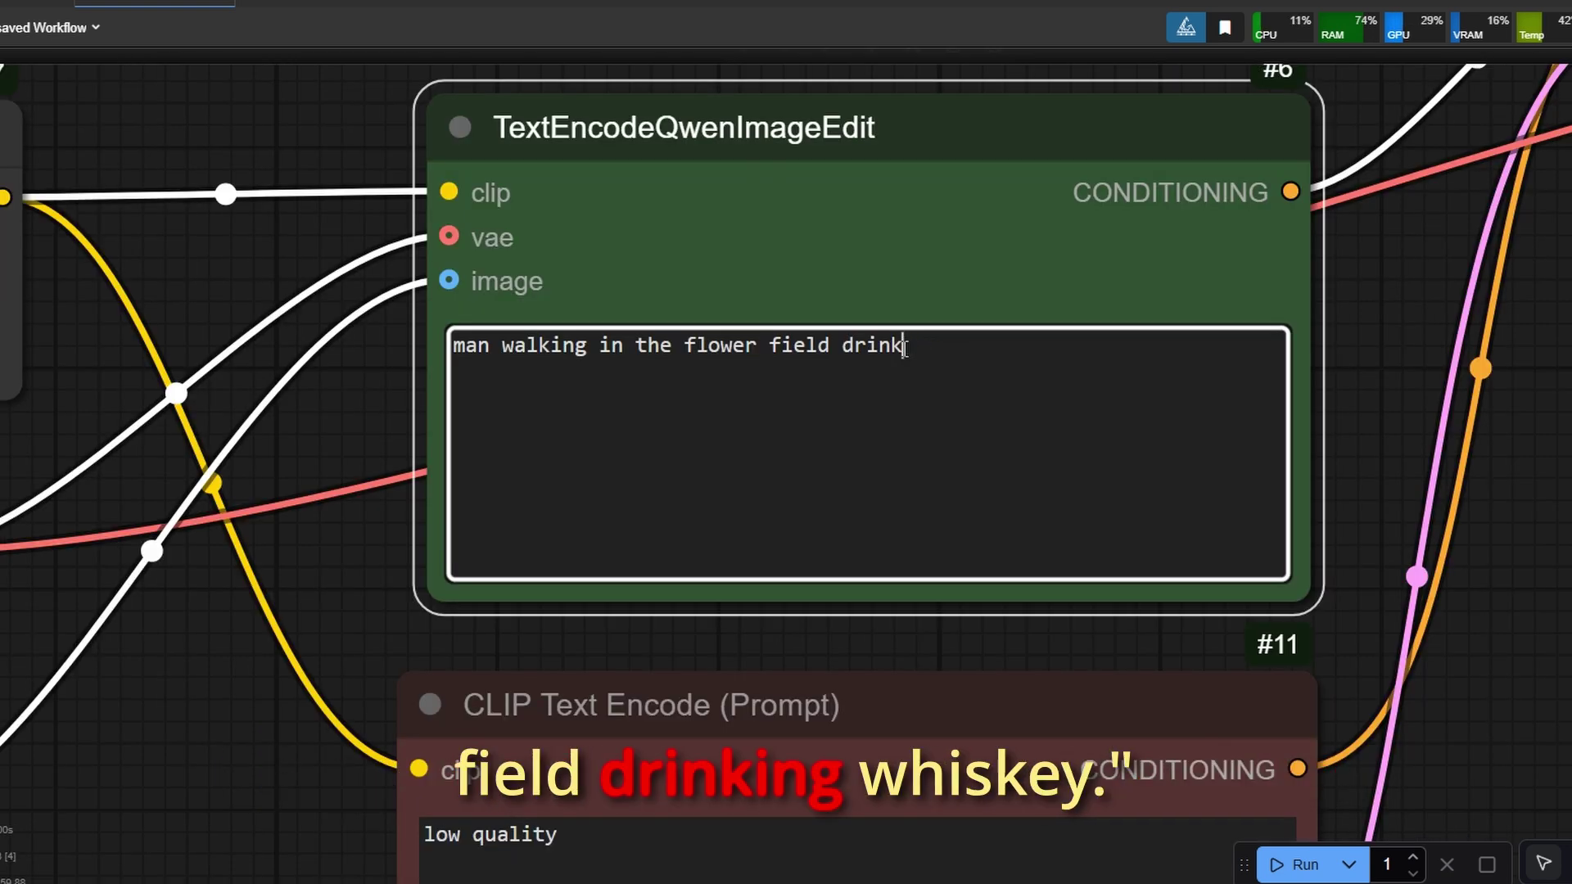
{"action": "type", "text": "whi"}
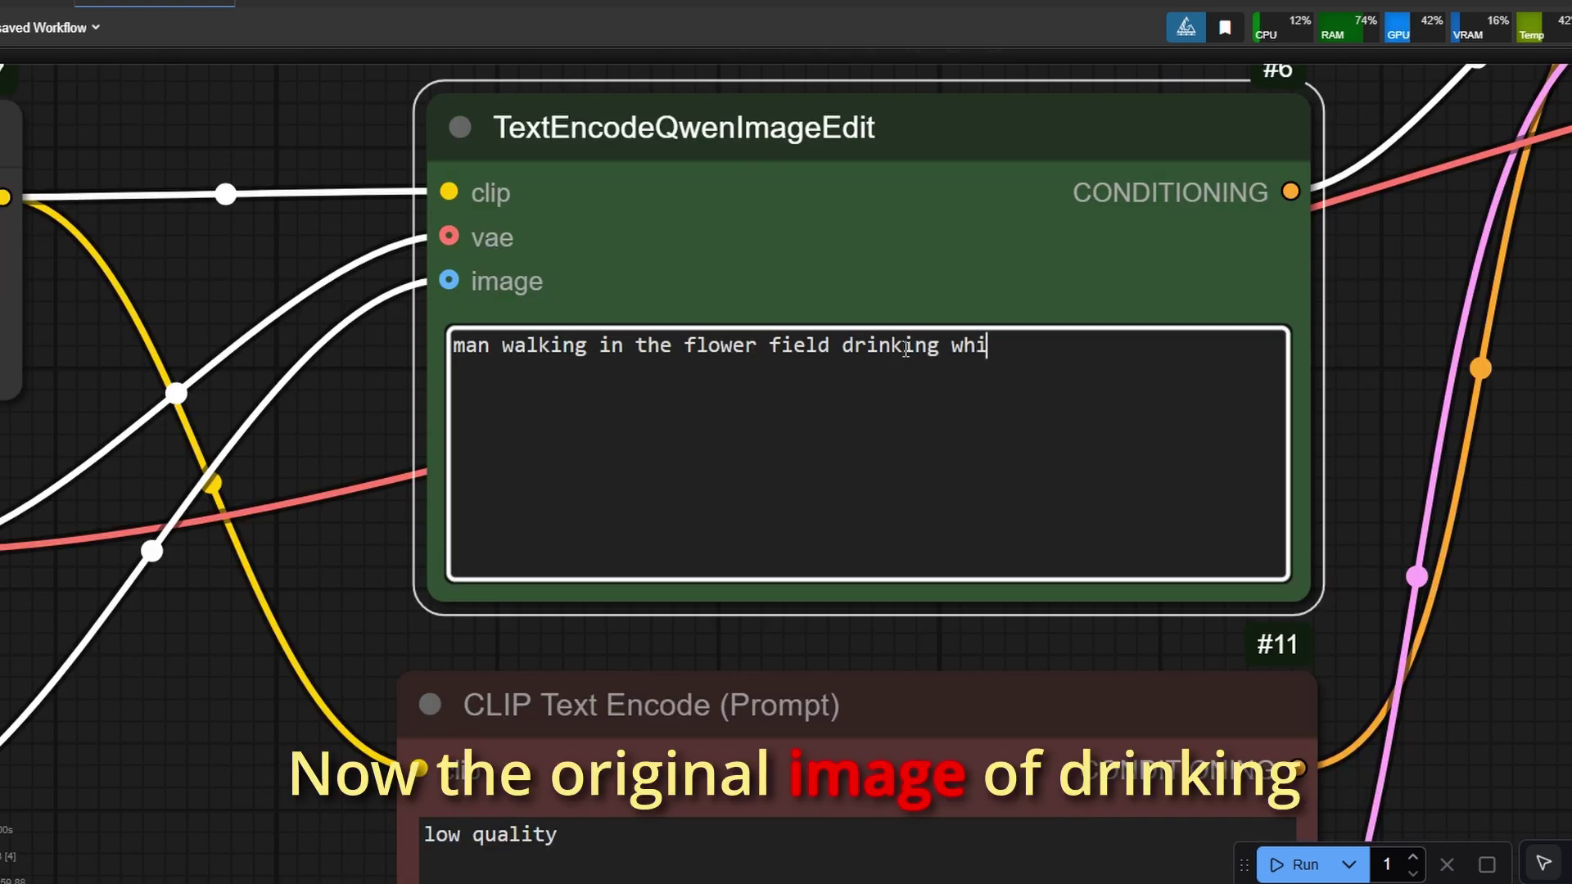
{"action": "type", "text": "sky."}
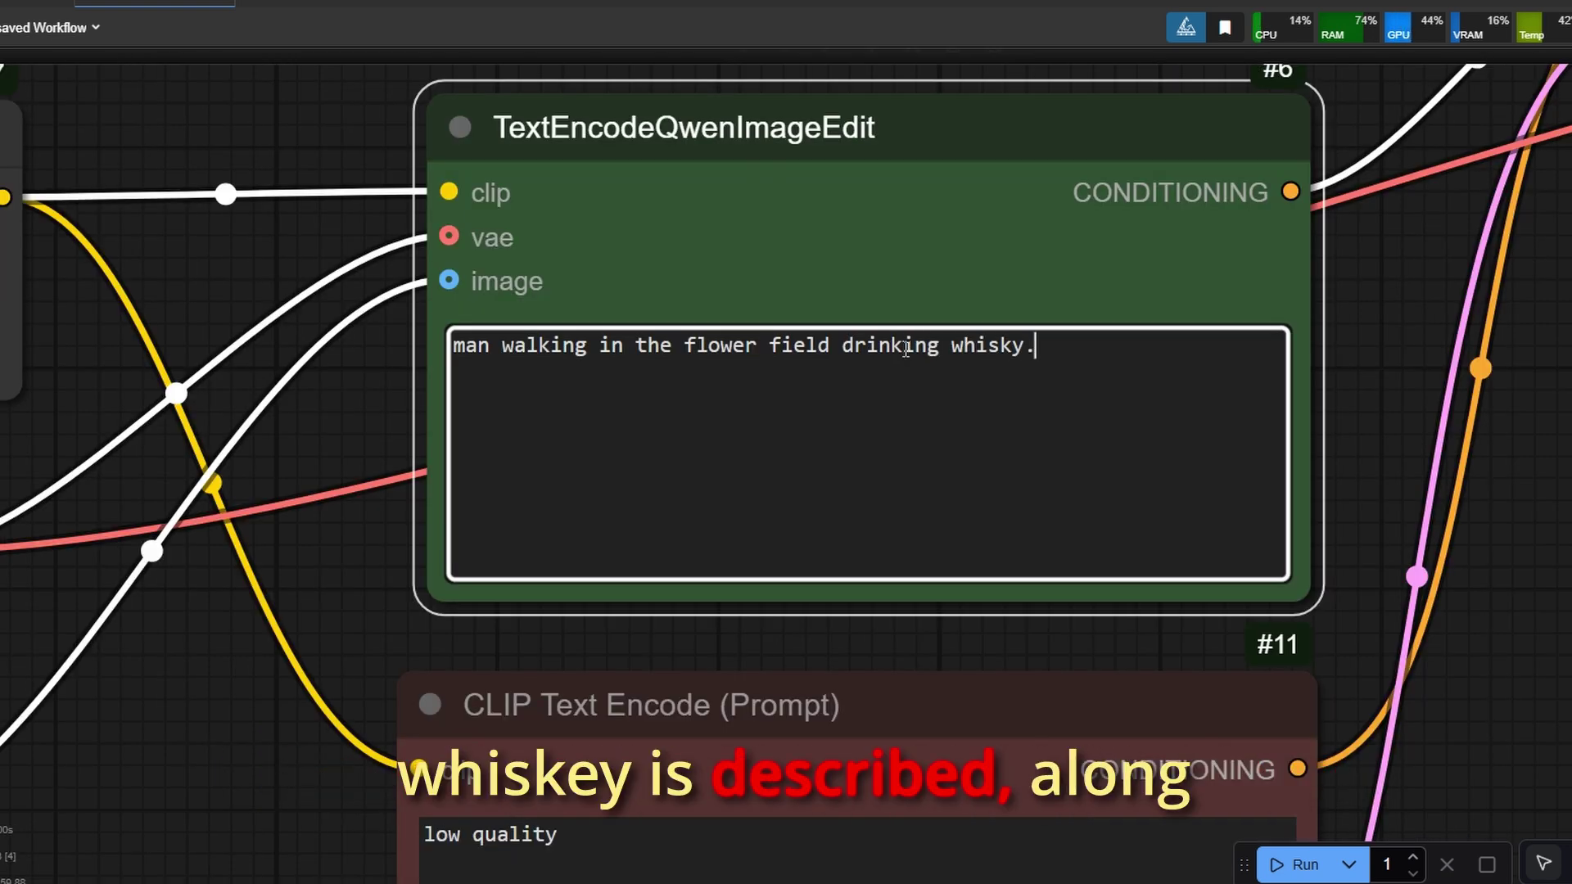
{"action": "left_click", "coordinate": [1568, 579]}
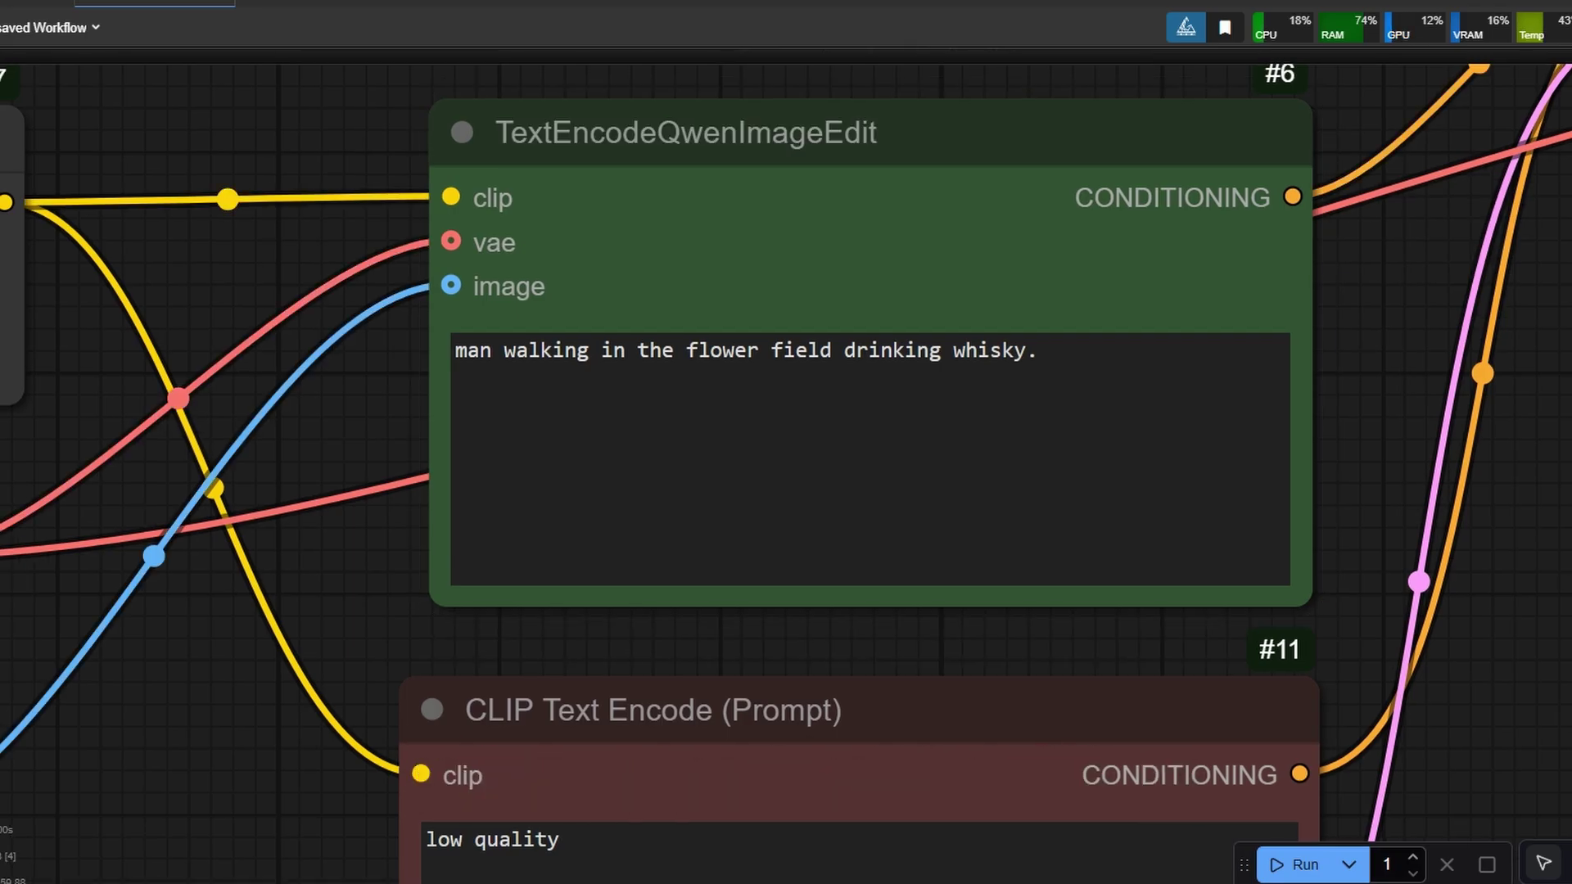
- Run the workflow with the revised whisky prompt and examine the resulting preview image
{"action": "left_click", "coordinate": [1298, 864]}
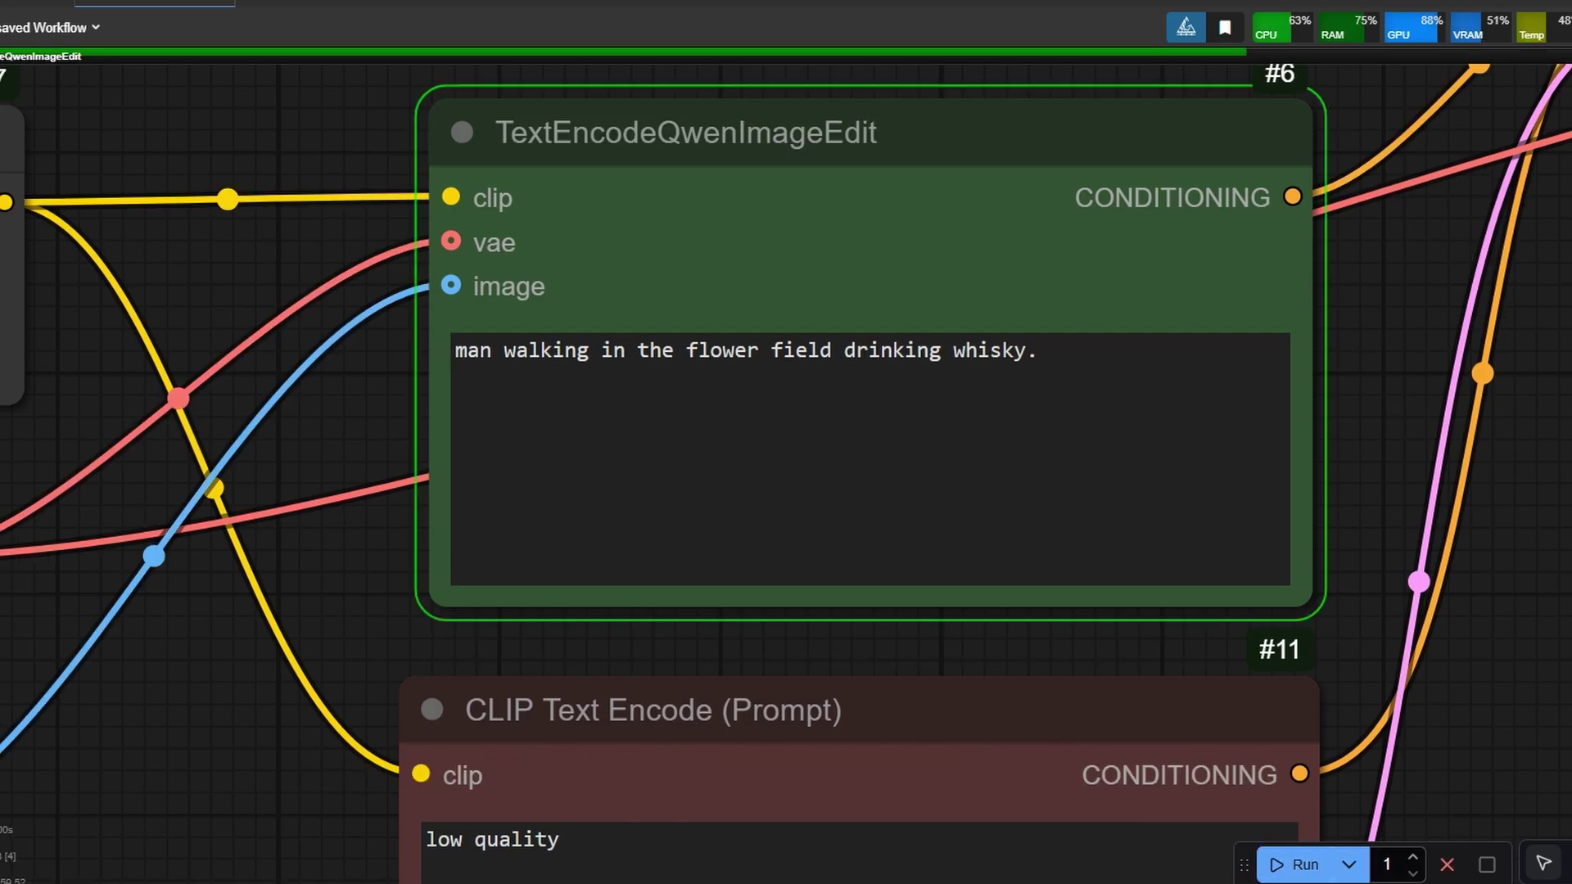
{"action": "left_click", "coordinate": [1570, 883]}
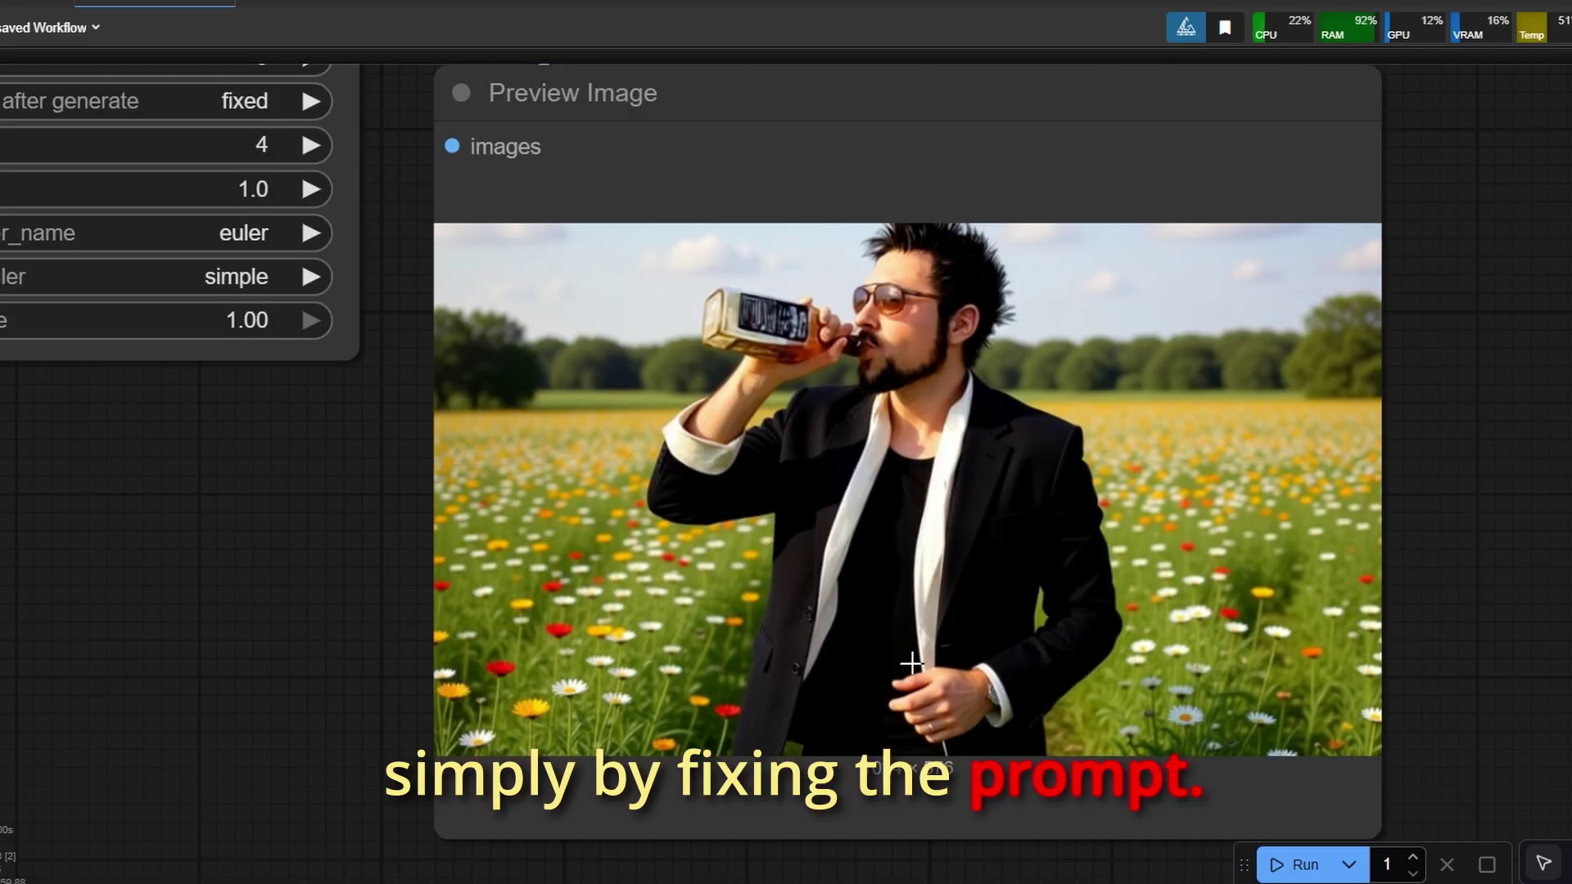
{"action": "scroll", "coordinate": [912, 664], "scroll_direction": "down", "scroll_amount": 6}
{"action": "scroll", "coordinate": [700, 547], "scroll_direction": "up", "scroll_amount": 3}
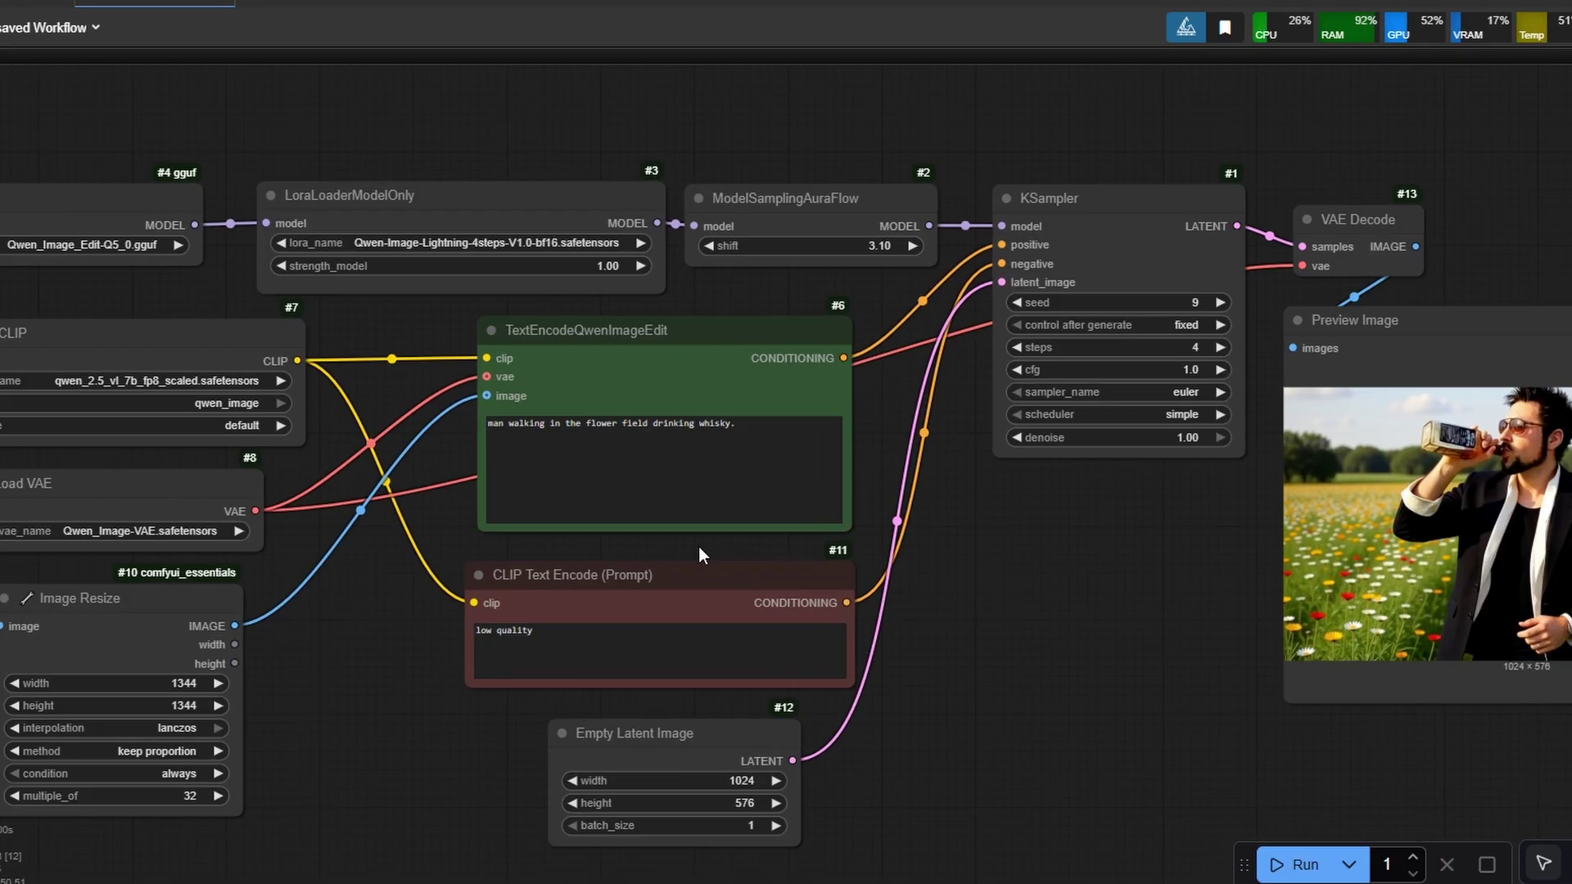
- Add an Image Stitch node between the Image Resize output, wired to image1, and the TextEncodeQwenImageEdit's image input
{"action": "scroll", "coordinate": [700, 547], "scroll_direction": "up", "scroll_amount": 8}
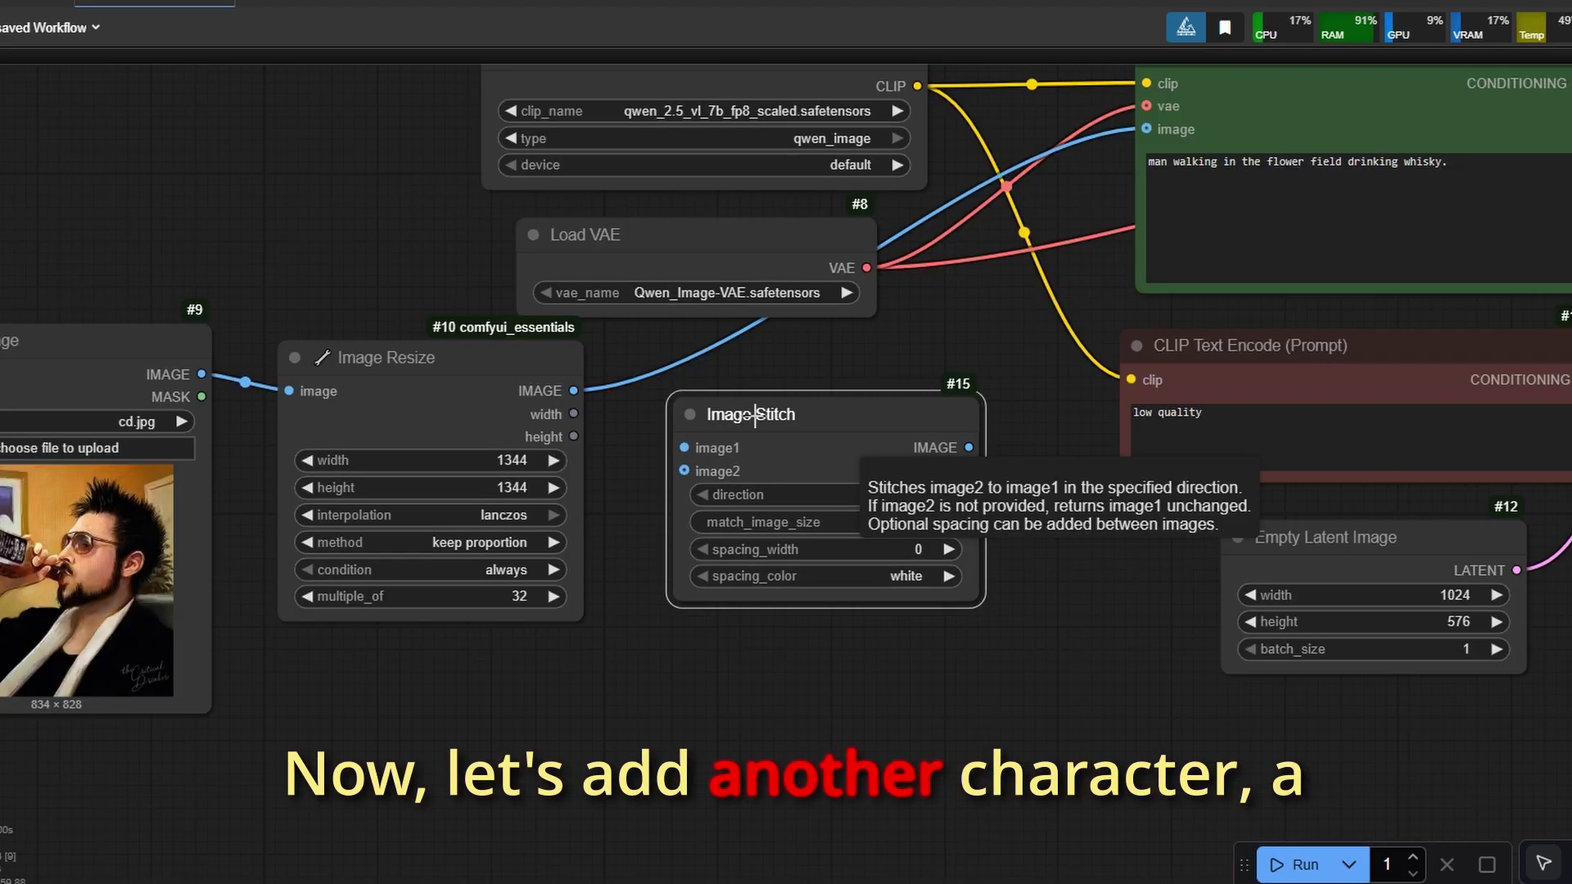
{"action": "left_click_drag", "start_coordinate": [755, 415], "coordinate": [741, 415]}
{"action": "left_click_drag", "start_coordinate": [574, 391], "coordinate": [670, 447]}
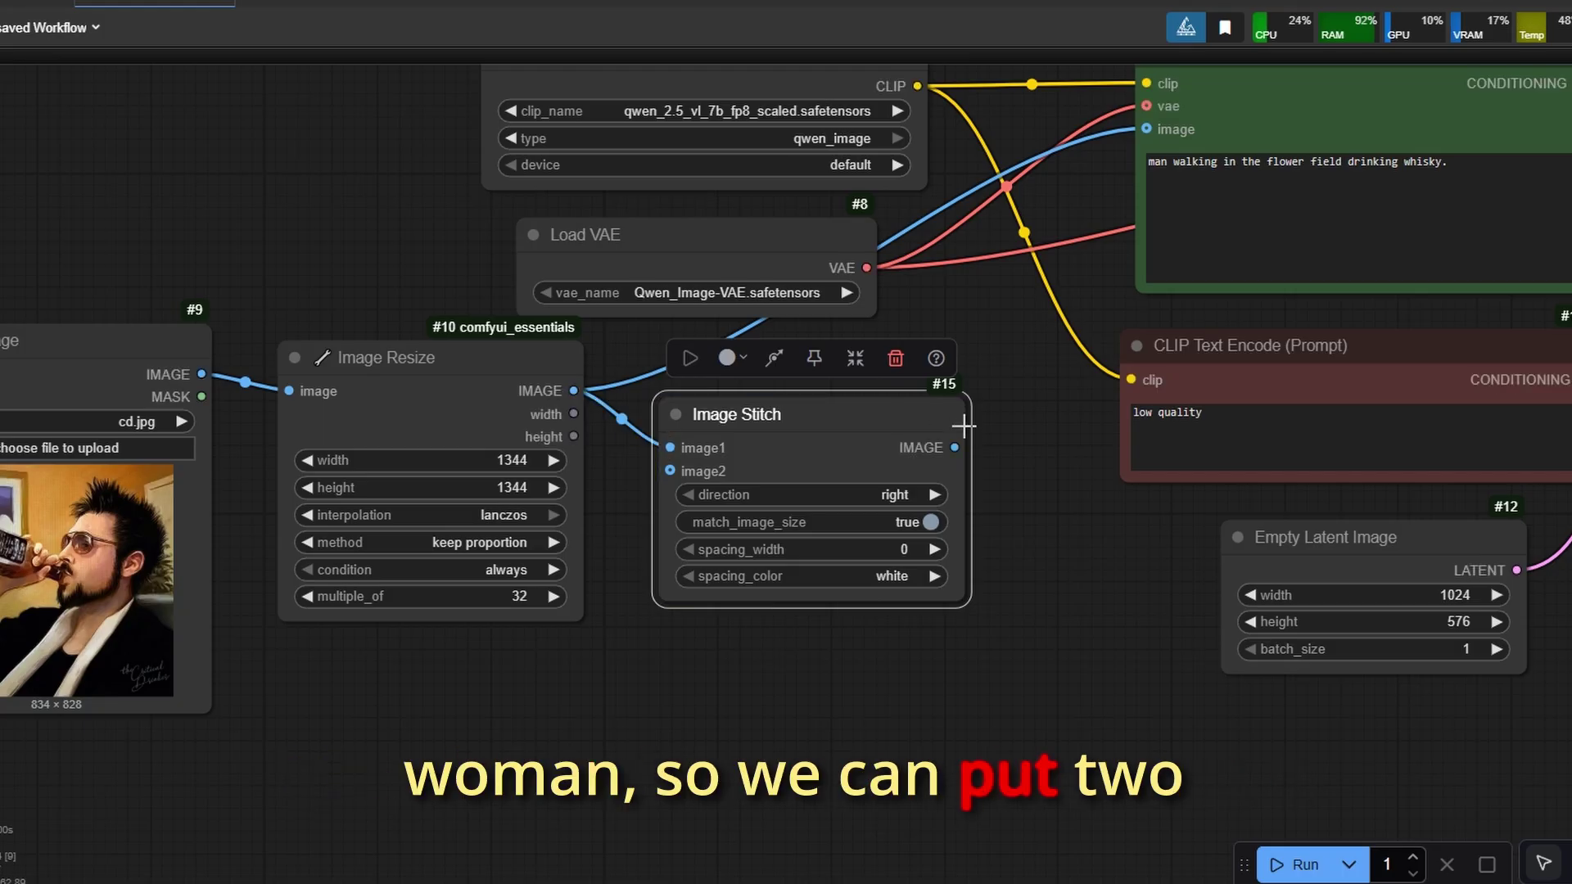
{"action": "left_click_drag", "start_coordinate": [954, 447], "coordinate": [1131, 156]}
{"action": "left_click_drag", "start_coordinate": [989, 540], "coordinate": [1143, 429]}
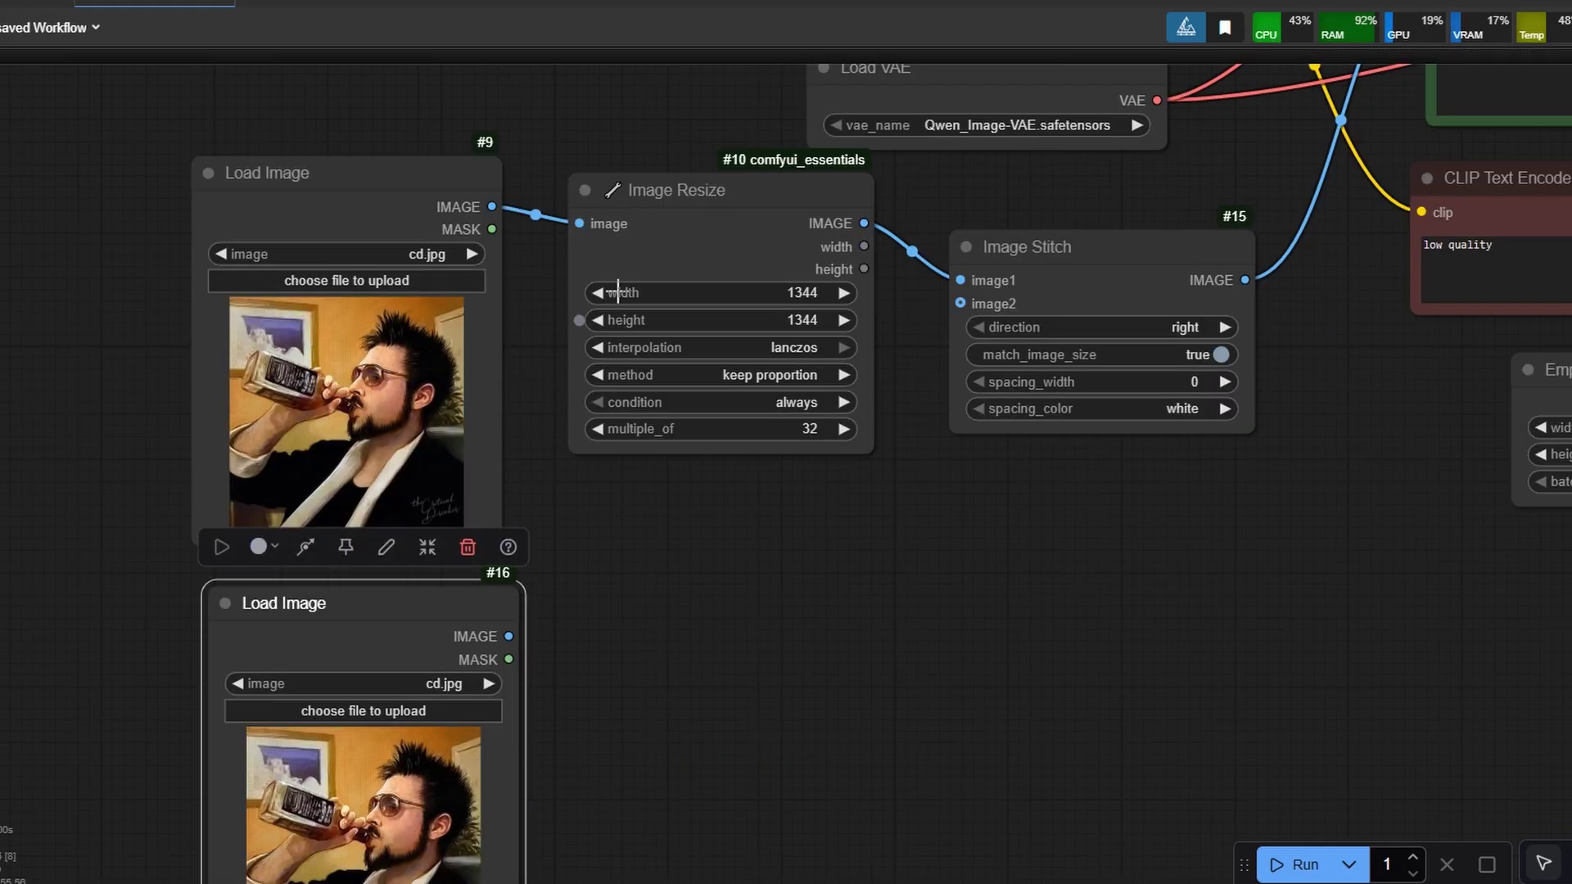
- Duplicate the Load Image and Image Resize nodes below the originals, link them together and connect the resized output to Image Stitch's image2
{"action": "left_click_drag", "start_coordinate": [688, 319], "coordinate": [705, 565]}
{"action": "left_click_drag", "start_coordinate": [936, 667], "coordinate": [1021, 544]}
{"action": "left_click_drag", "start_coordinate": [573, 505], "coordinate": [649, 446]}
{"action": "left_click_drag", "start_coordinate": [936, 444], "coordinate": [1025, 171]}
- Load the woman's picture piclumen-1755645956386.png into the second Load Image node and inspect it
{"action": "left_click", "coordinate": [459, 562]}
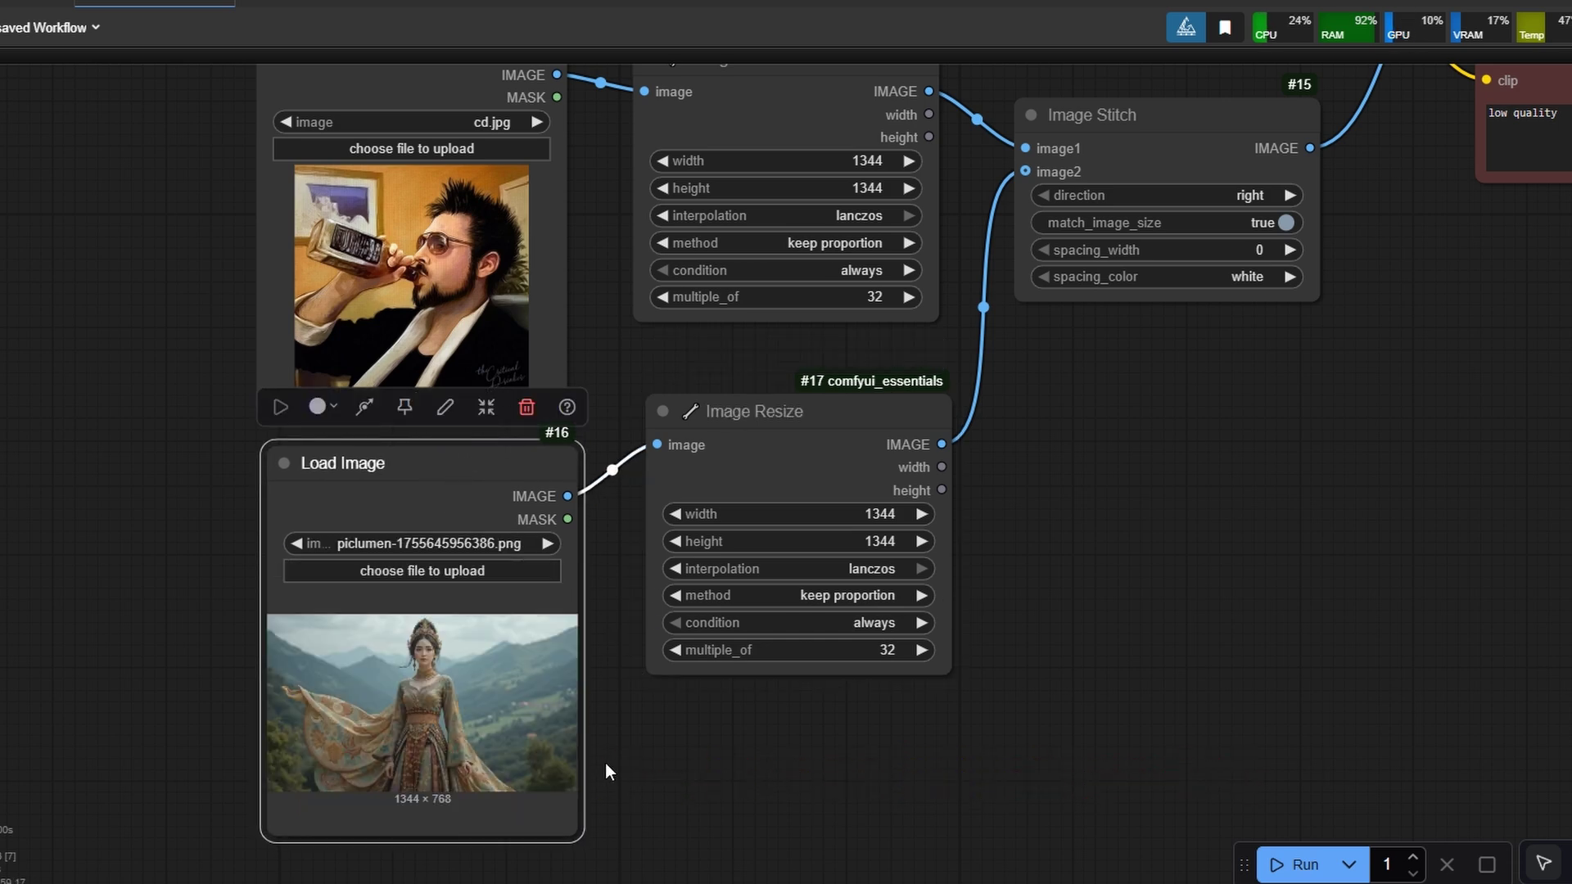
{"action": "scroll", "coordinate": [607, 770], "scroll_direction": "up", "scroll_amount": 12}
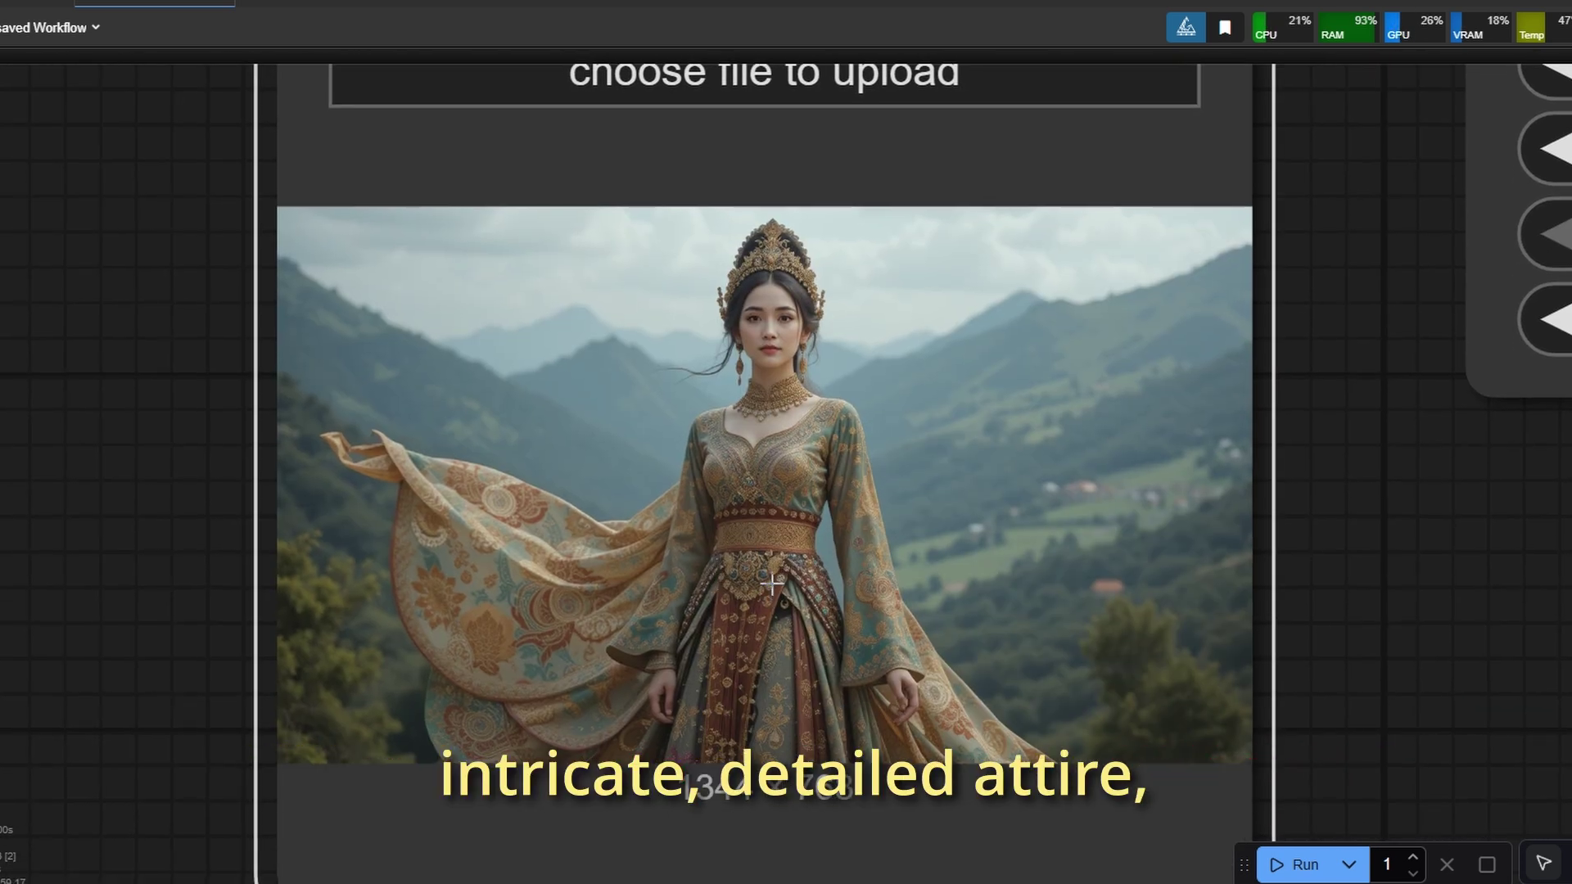
{"action": "scroll", "coordinate": [772, 583], "scroll_direction": "down", "scroll_amount": 10}
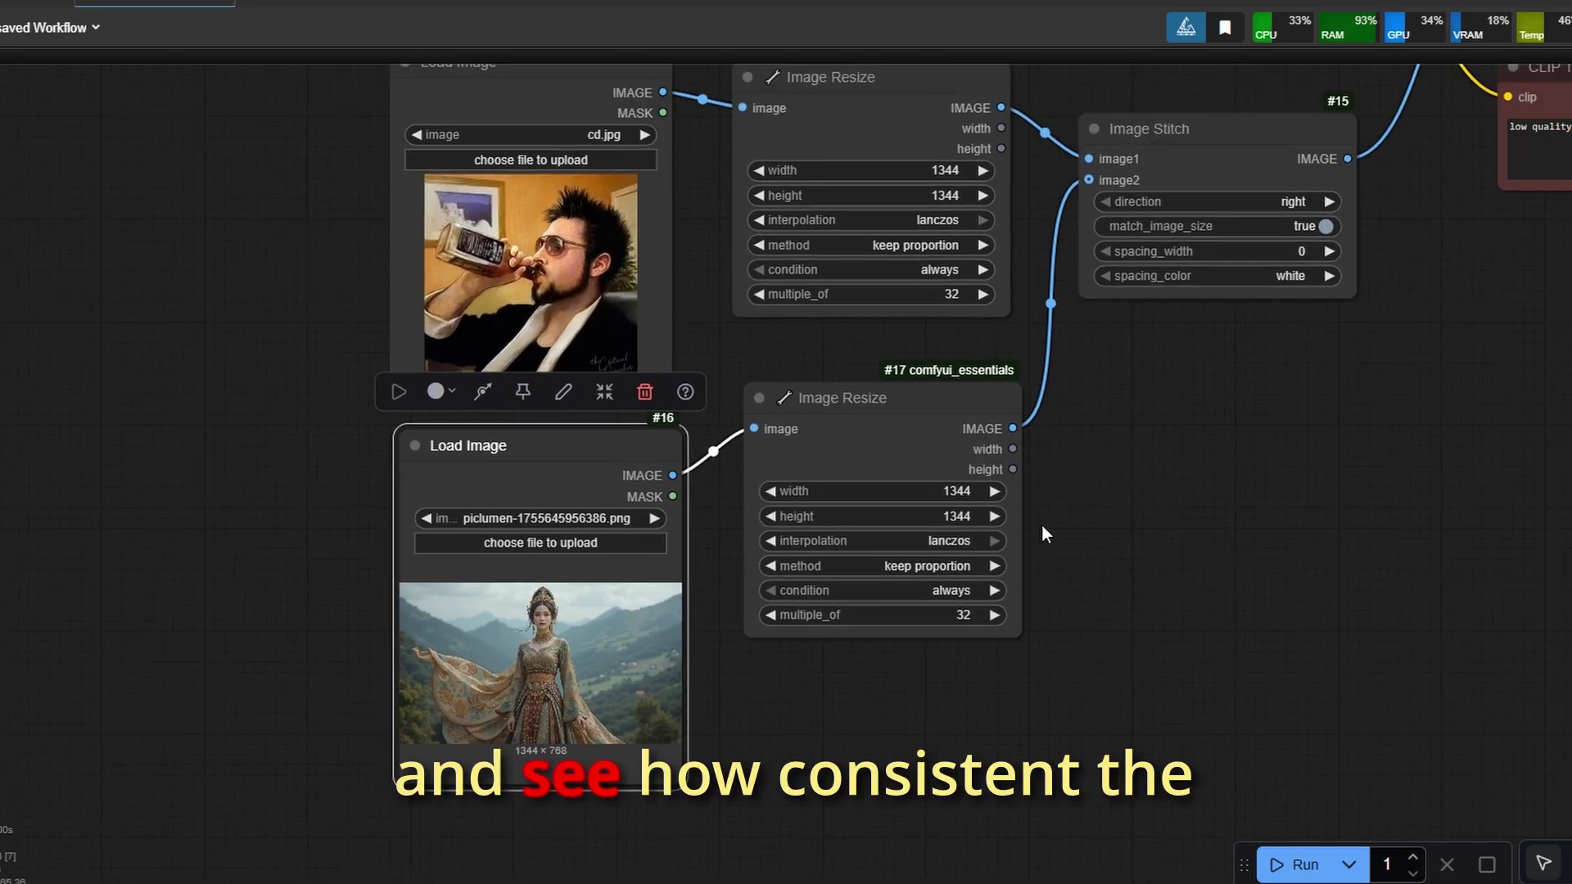
- Insert "and woman" after "man" in the TextEncodeQwenImageEdit prompt so it describes both characters
{"action": "left_click_drag", "start_coordinate": [1043, 526], "coordinate": [758, 593]}
{"action": "left_click_drag", "start_coordinate": [992, 485], "coordinate": [865, 557]}
{"action": "scroll", "coordinate": [975, 495], "scroll_direction": "down", "scroll_amount": 2}
{"action": "left_click_drag", "start_coordinate": [1057, 452], "coordinate": [756, 601]}
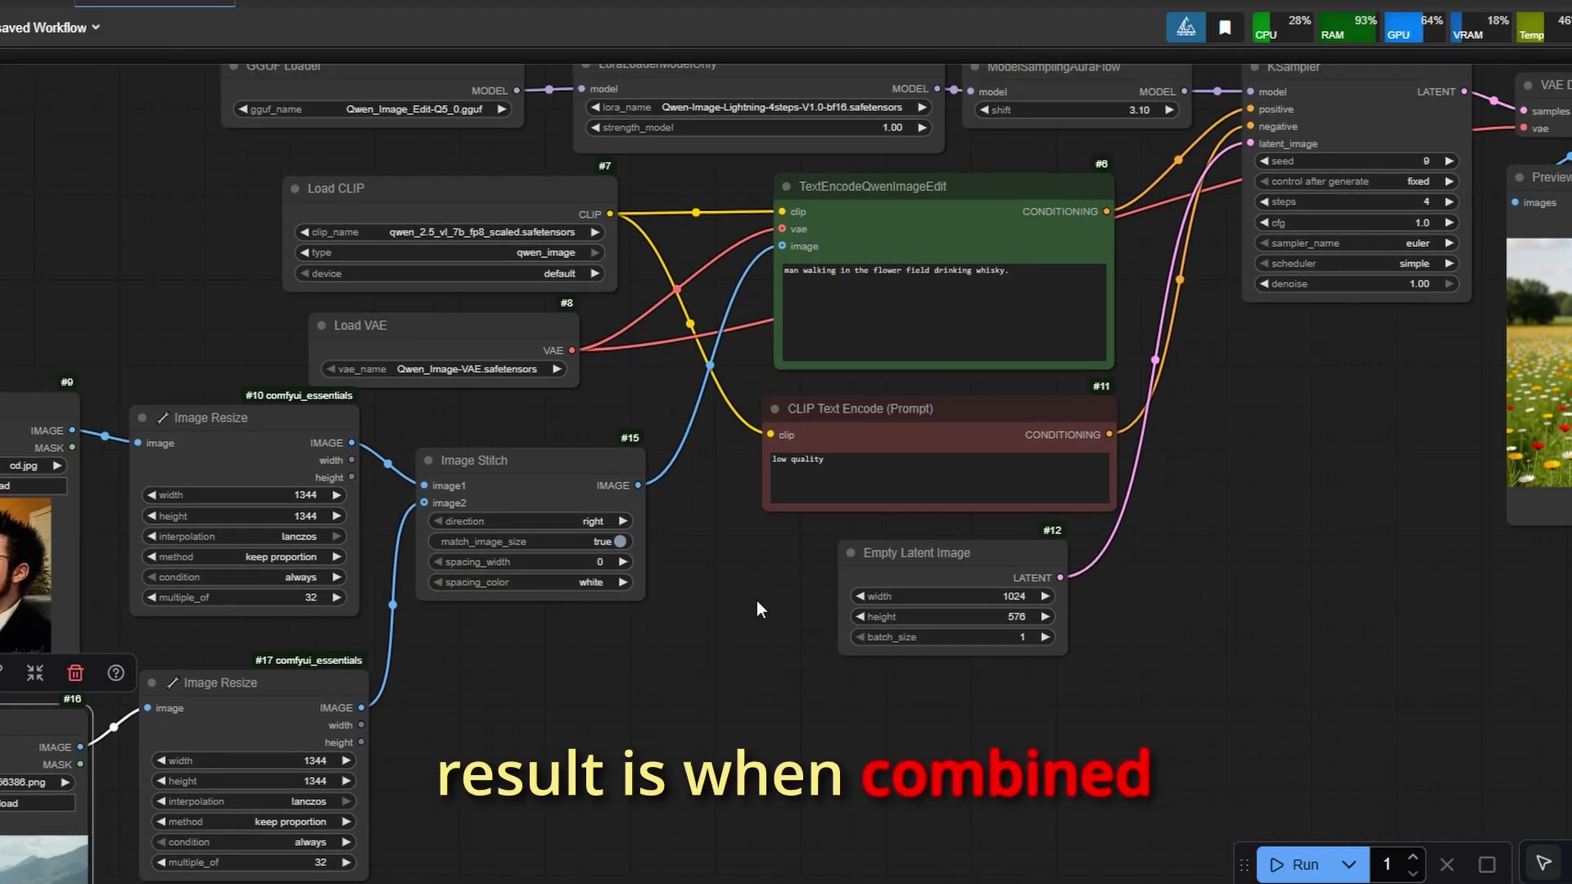
{"action": "scroll", "coordinate": [720, 327], "scroll_direction": "up", "scroll_amount": 9}
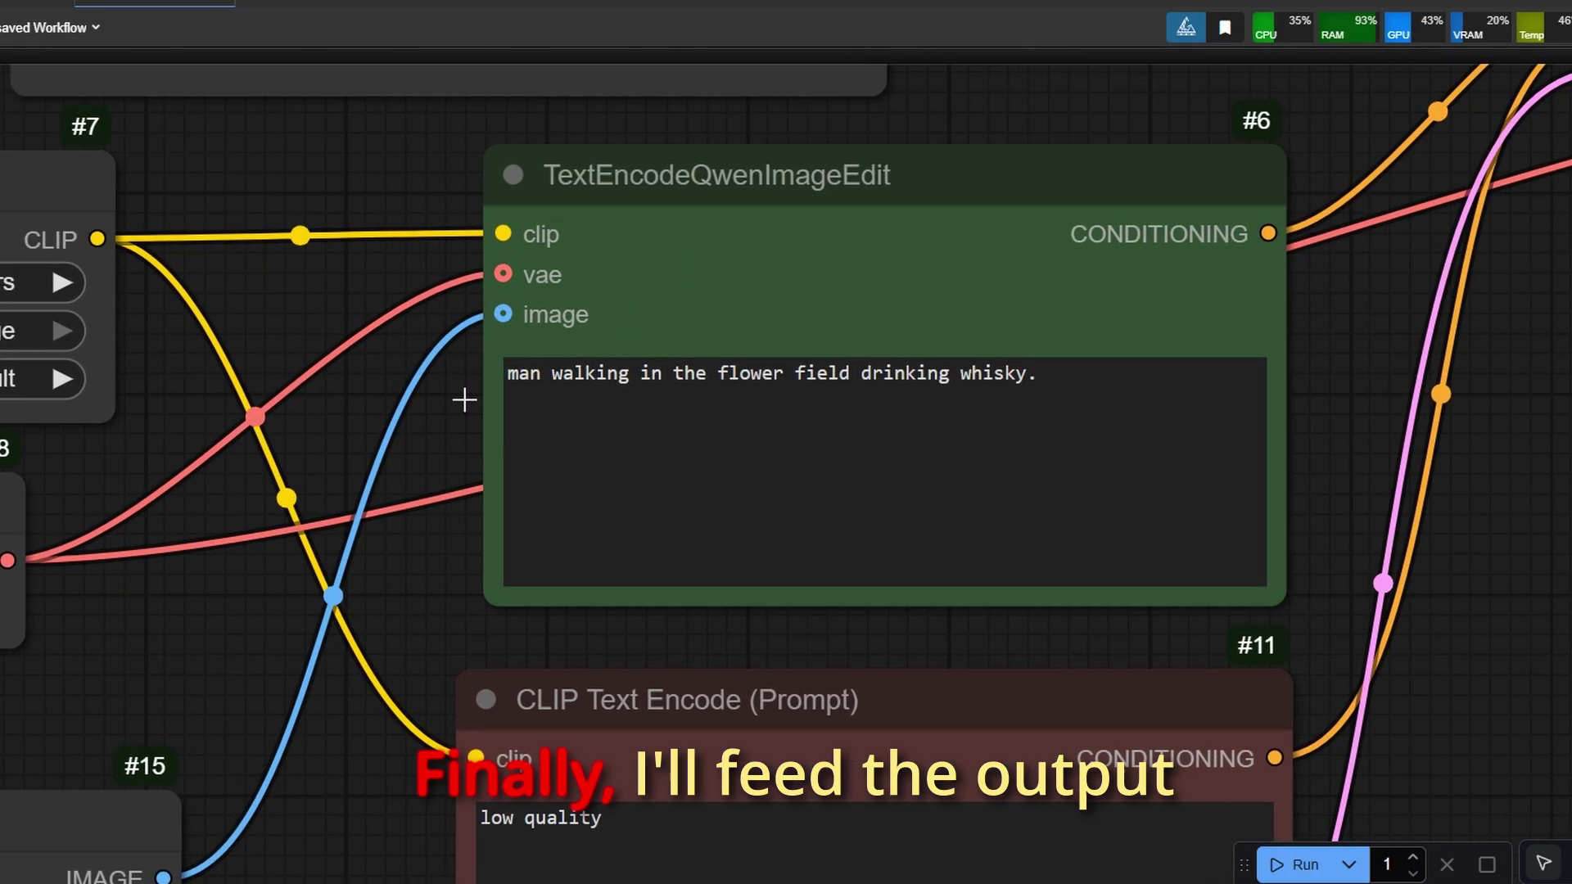
{"action": "scroll", "coordinate": [492, 347], "scroll_direction": "up", "scroll_amount": 3}
{"action": "left_click", "coordinate": [561, 400]}
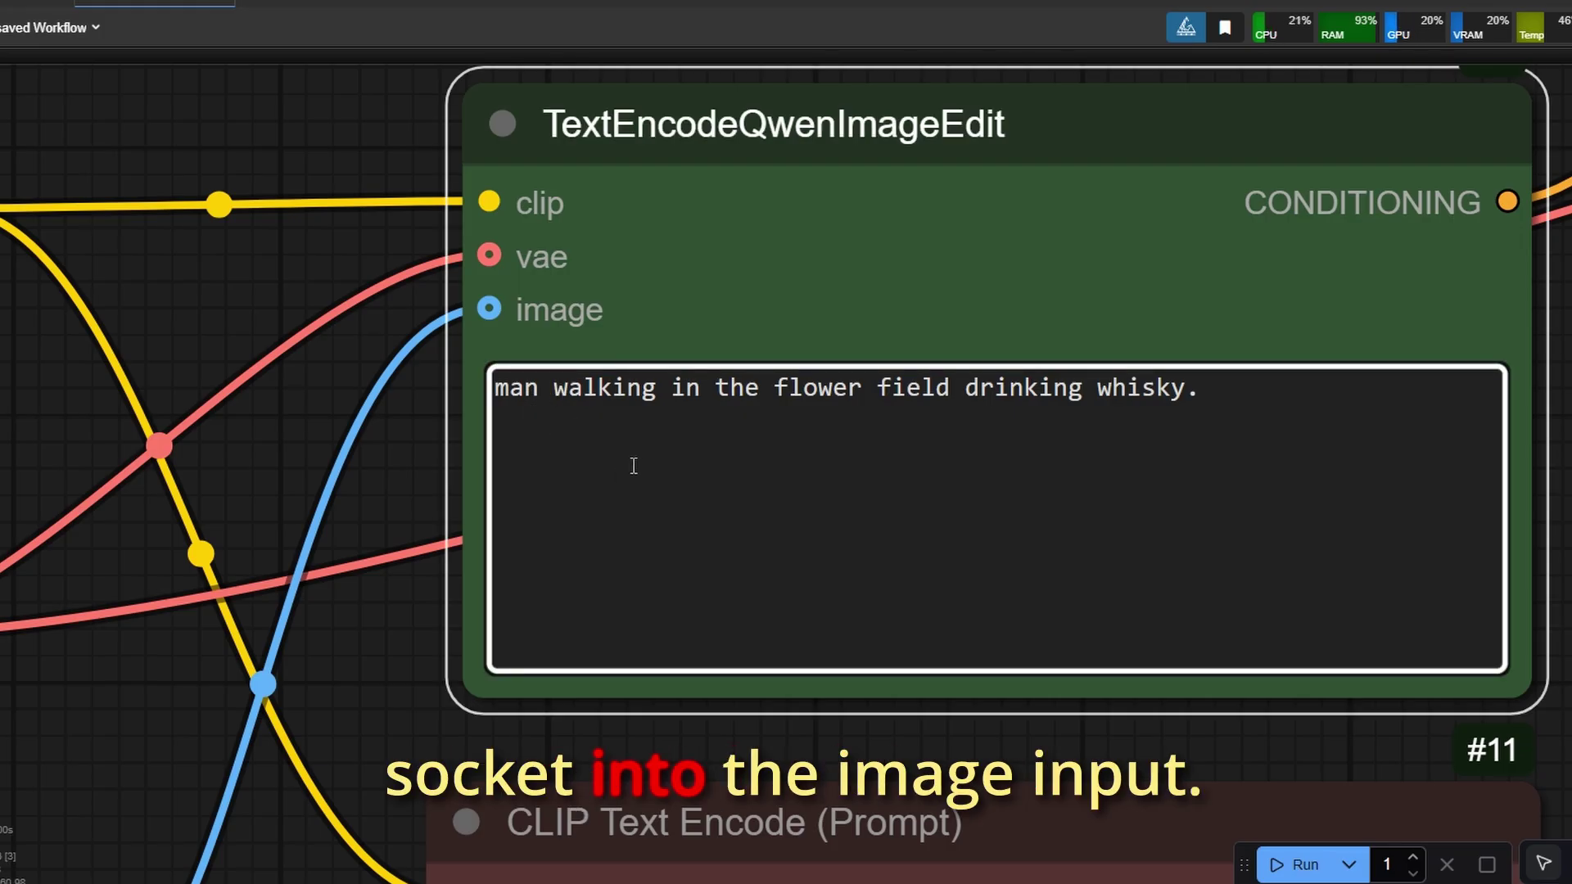
{"action": "type", "text": "and woman"}
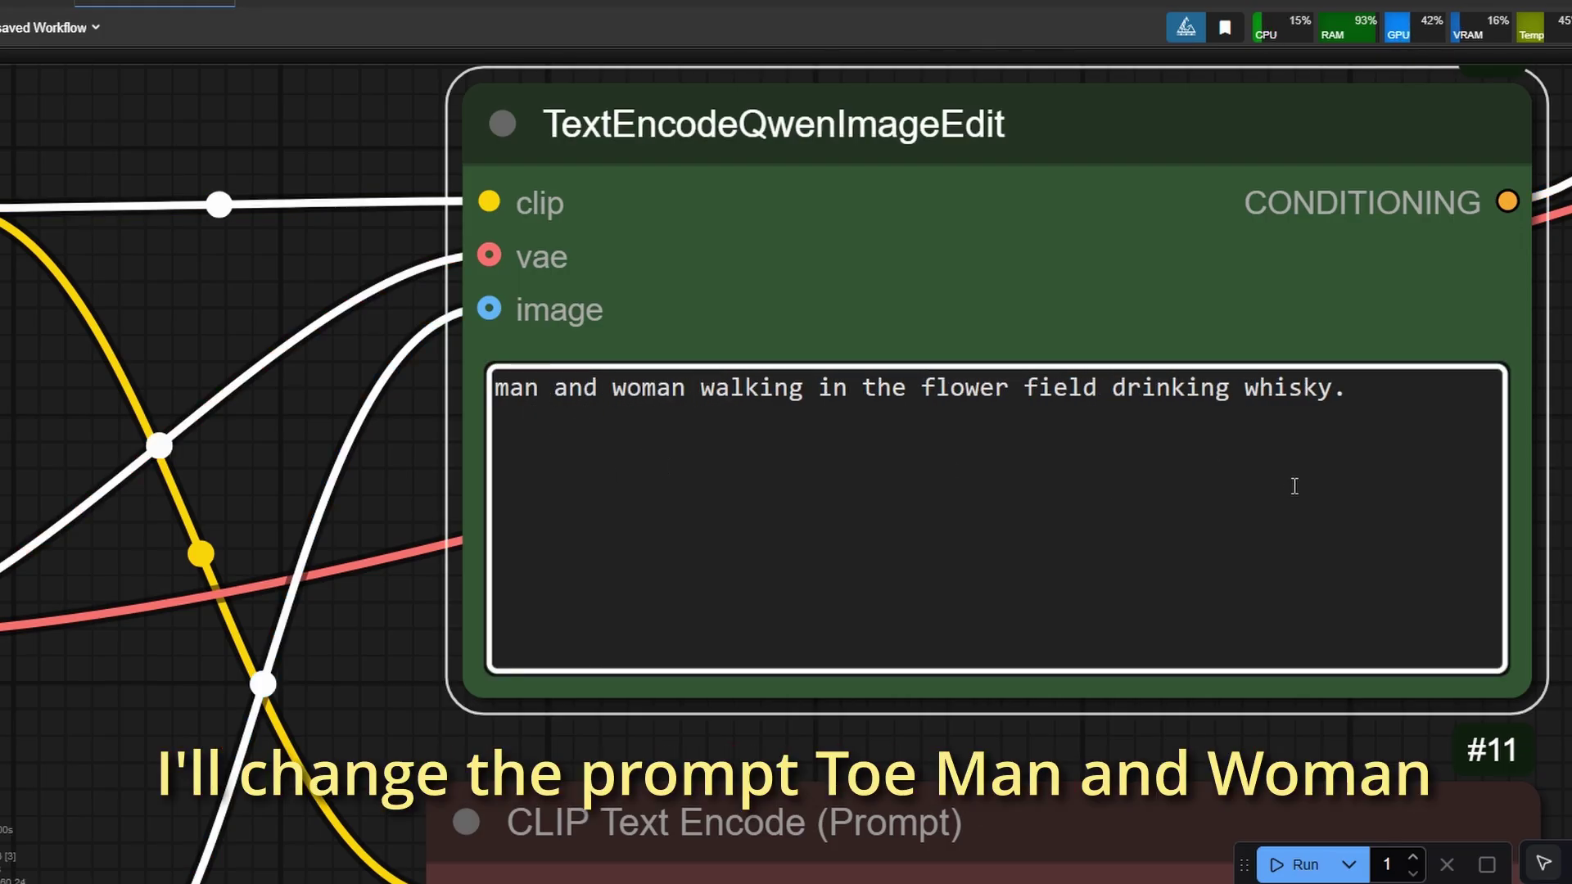
{"action": "left_click", "coordinate": [1556, 491]}
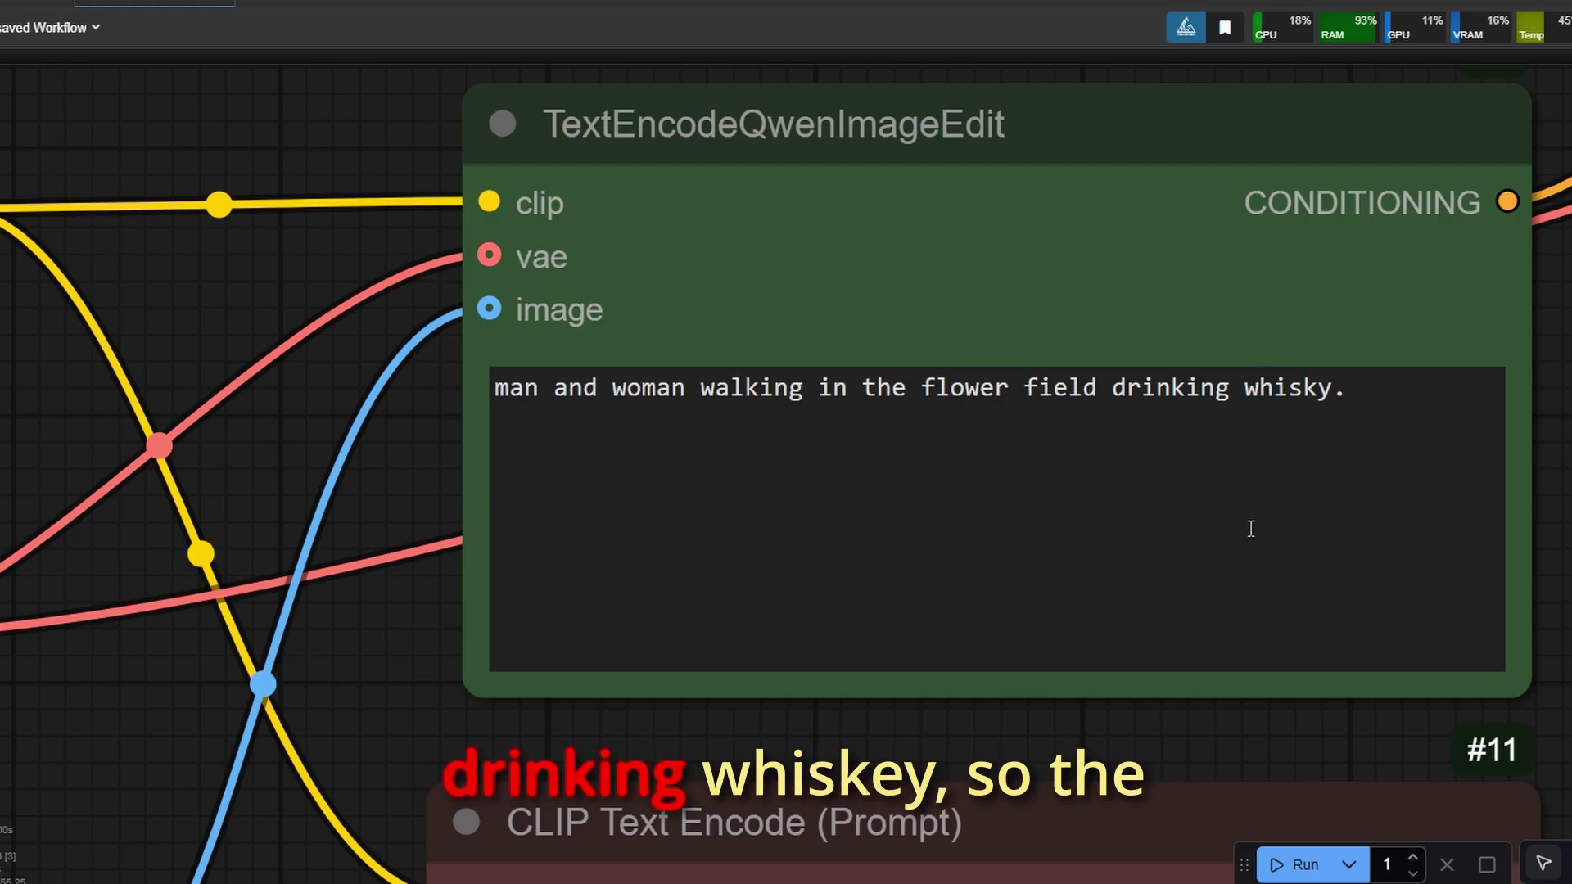
- Change the TextEncodeQwenImageEdit prompt to "man and woman walking in the flower field, the man is drinking whisky."
{"action": "left_click", "coordinate": [1103, 393]}
{"action": "type", "text": ", the man"}
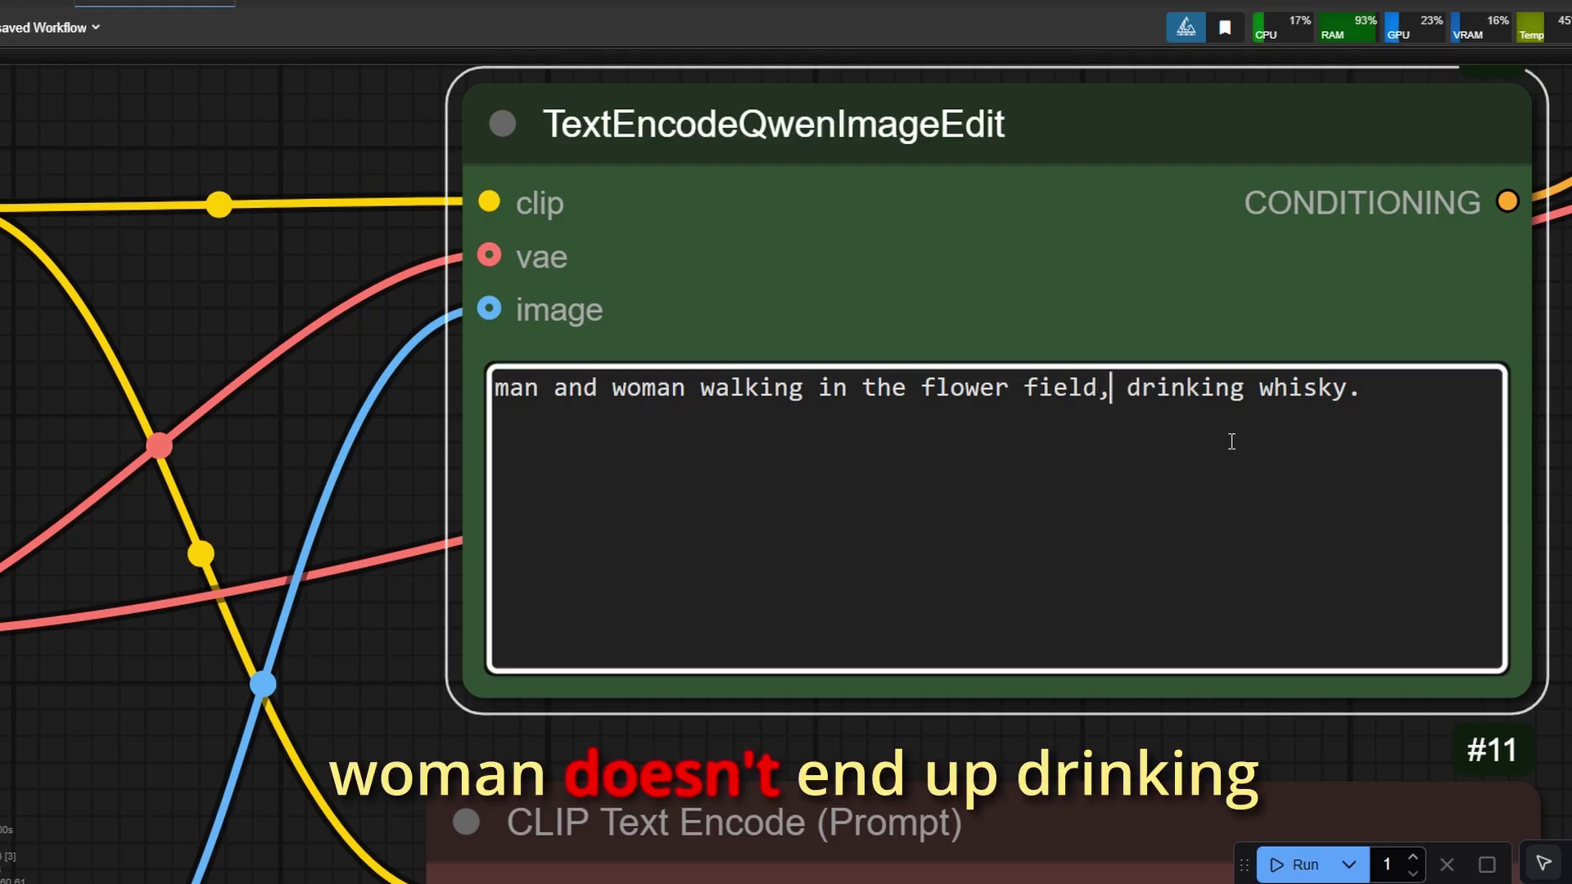
{"action": "type", "text": " is dr "}
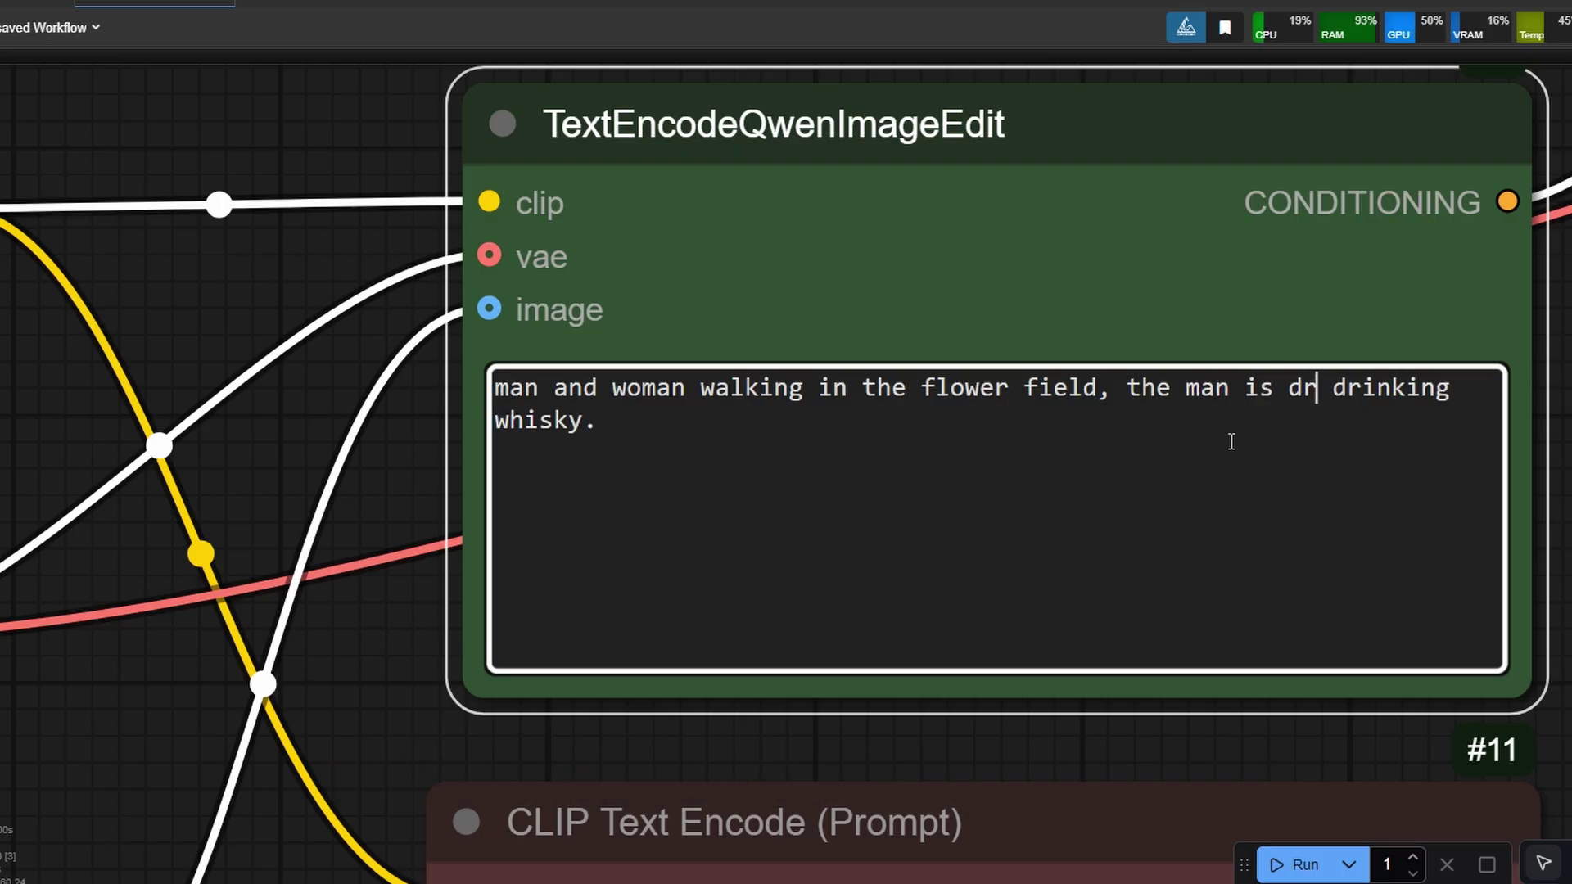
{"action": "type", "text": "inking whisk"}
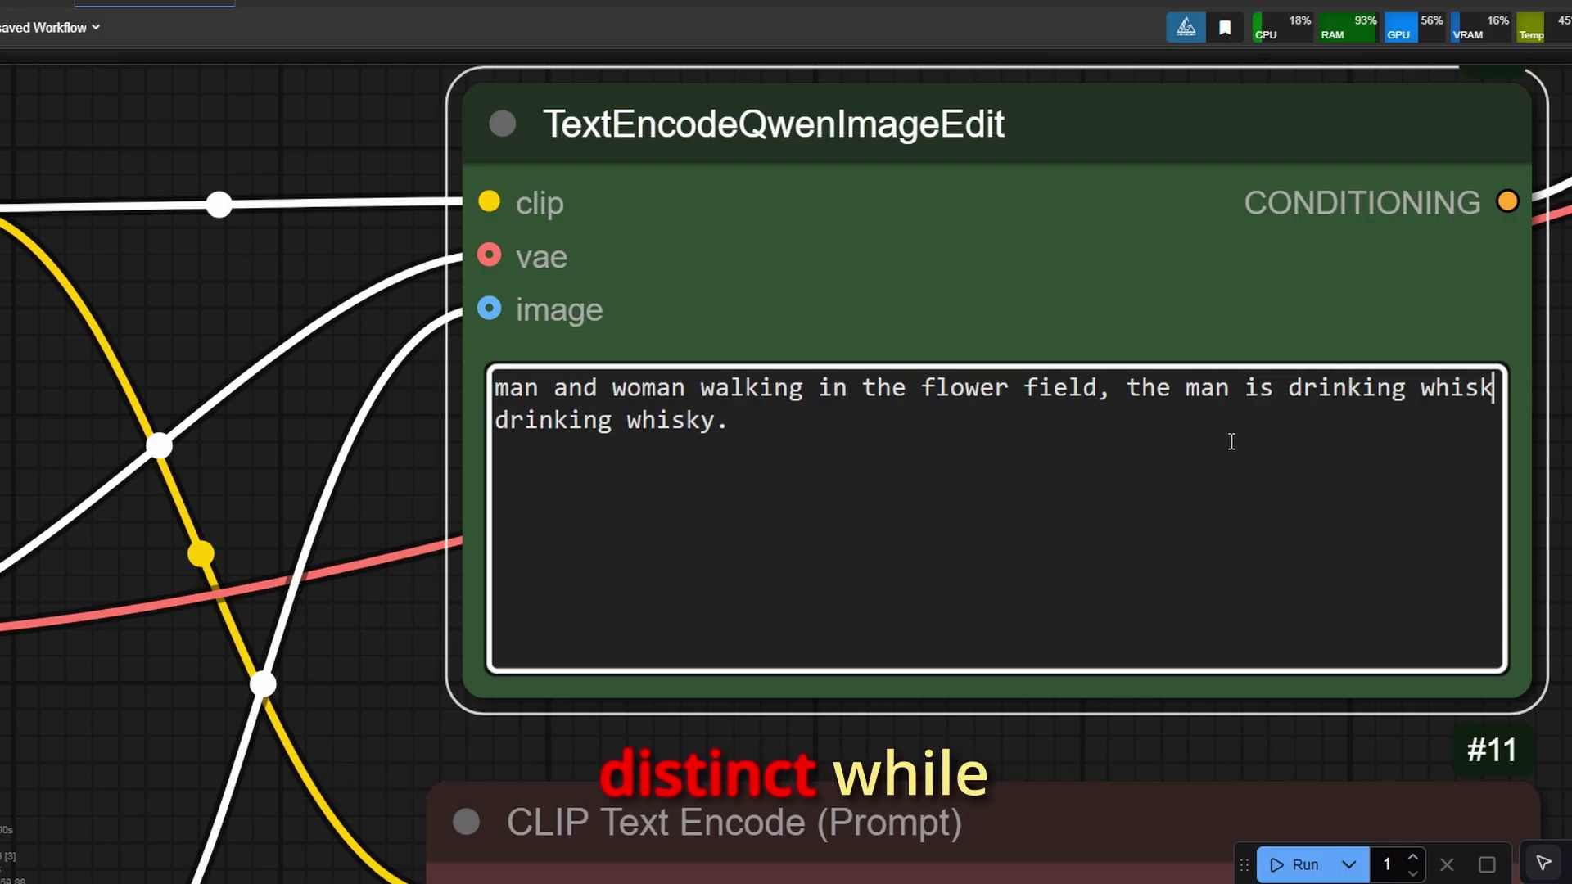
{"action": "type", "text": "y"}
{"action": "key", "text": "Delete"}
{"action": "key", "text": "Delete"}
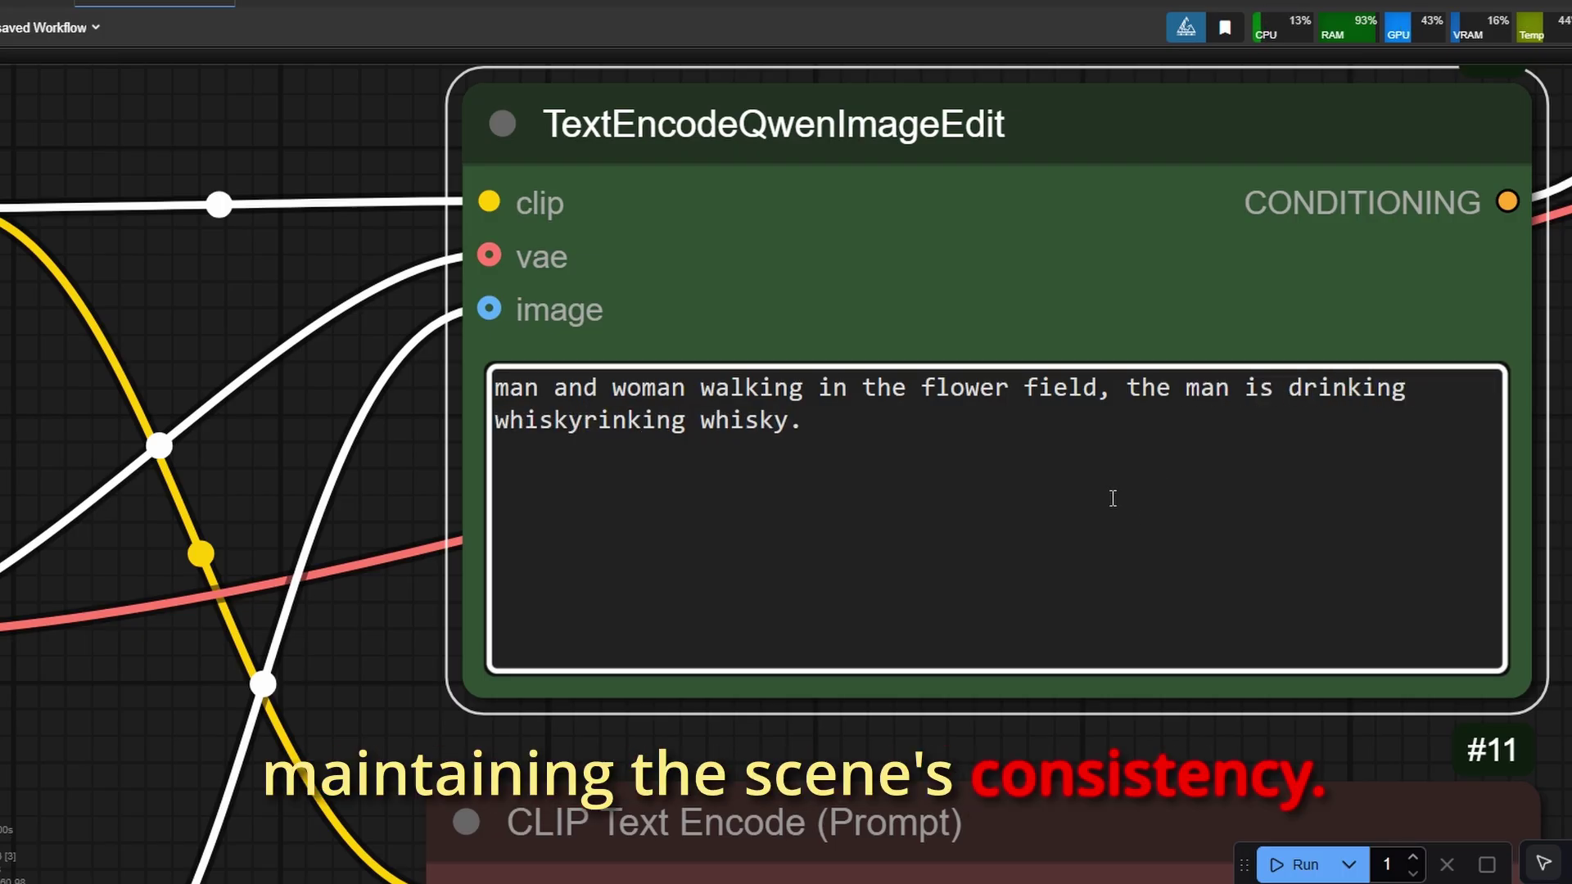
{"action": "key", "text": "Delete"}
{"action": "key", "text": "Delete"}
{"action": "key", "text": "Delete"}
{"action": "key", "text": "Delete"}
{"action": "key", "text": "Delete"}
{"action": "key", "text": "Delete"}
{"action": "key", "text": "Delete"}
{"action": "key", "text": "Delete"}
{"action": "key", "text": "Delete"}
{"action": "key", "text": "Delete"}
{"action": "key", "text": "Delete"}
{"action": "key", "text": "Delete"}
{"action": "key", "text": "Delete"}
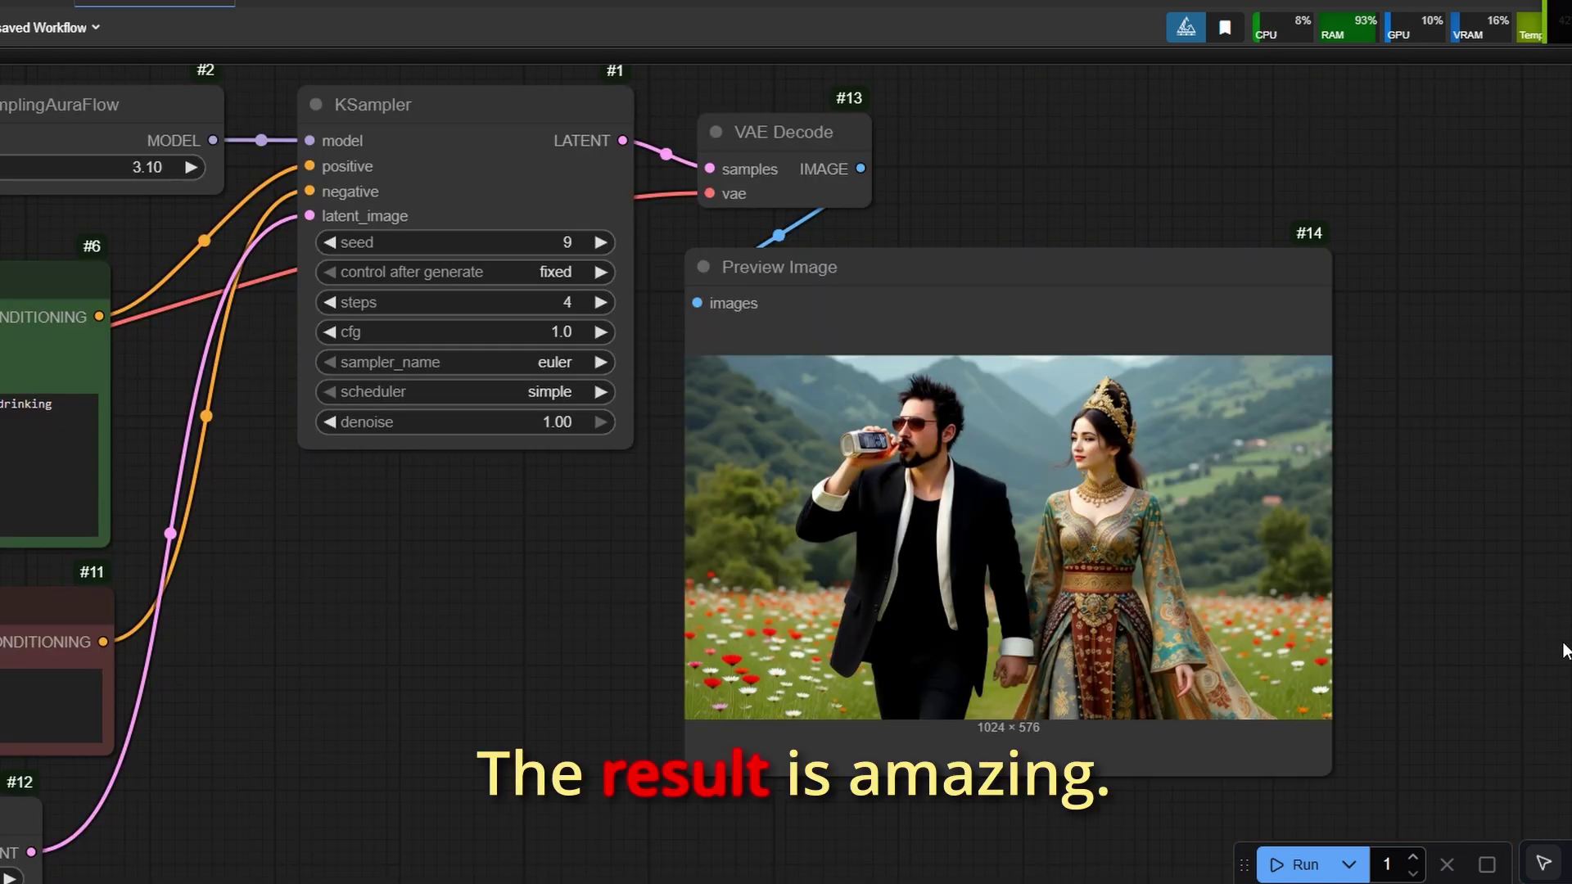
- Examine the generated image and compare its two characters with the pictures in the Load Image nodes
{"action": "scroll", "coordinate": [1394, 574], "scroll_direction": "up", "scroll_amount": 5}
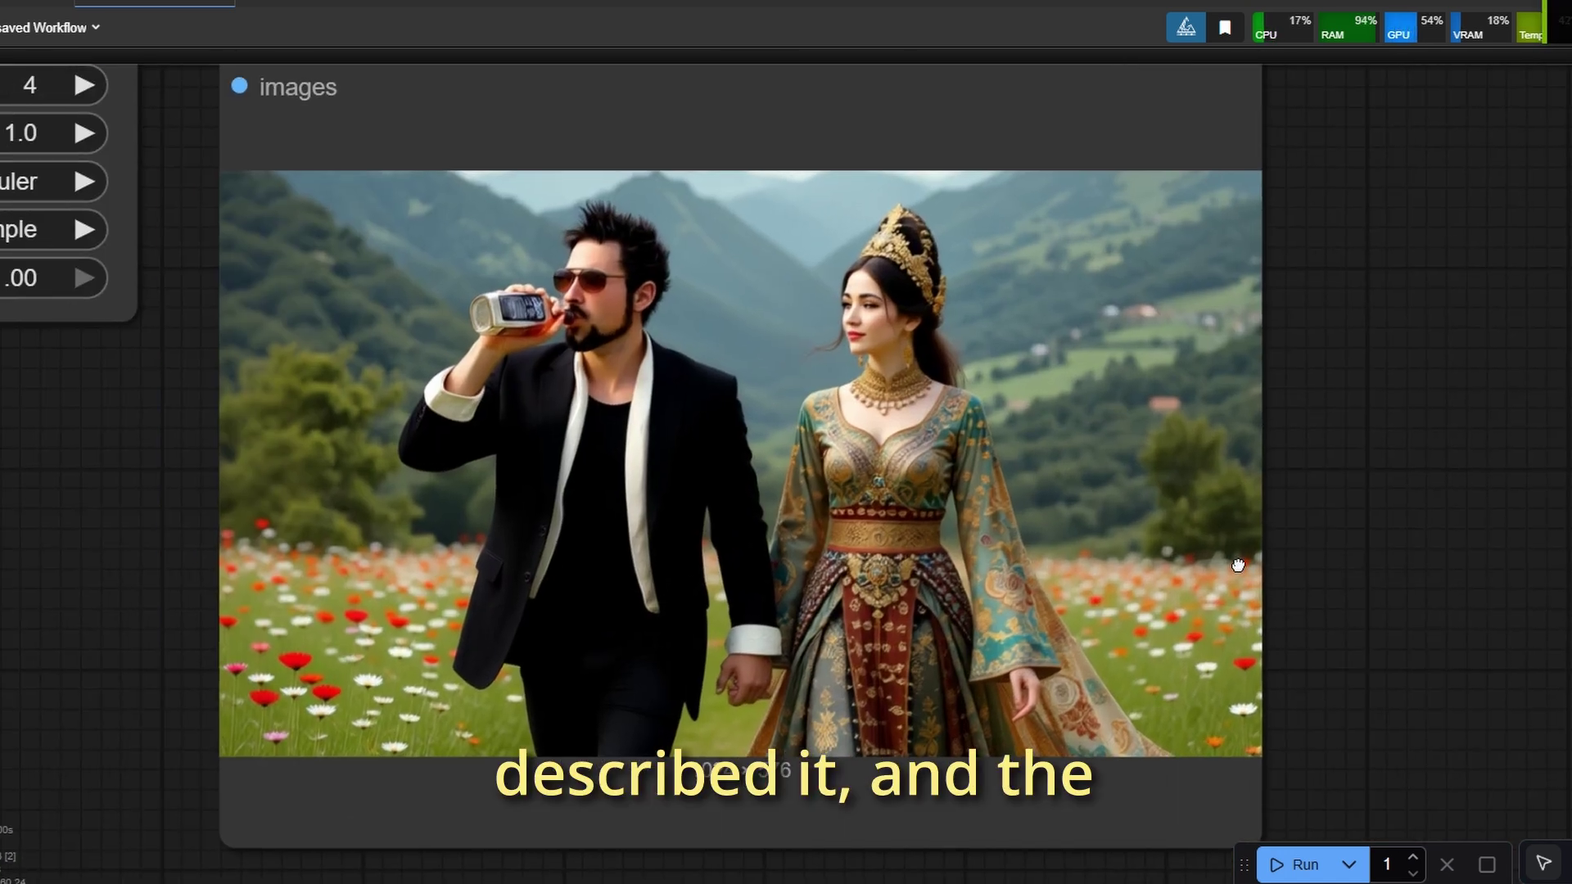
{"action": "left_click_drag", "start_coordinate": [1238, 565], "coordinate": [1266, 581]}
{"action": "left_click_drag", "start_coordinate": [997, 490], "coordinate": [1088, 504]}
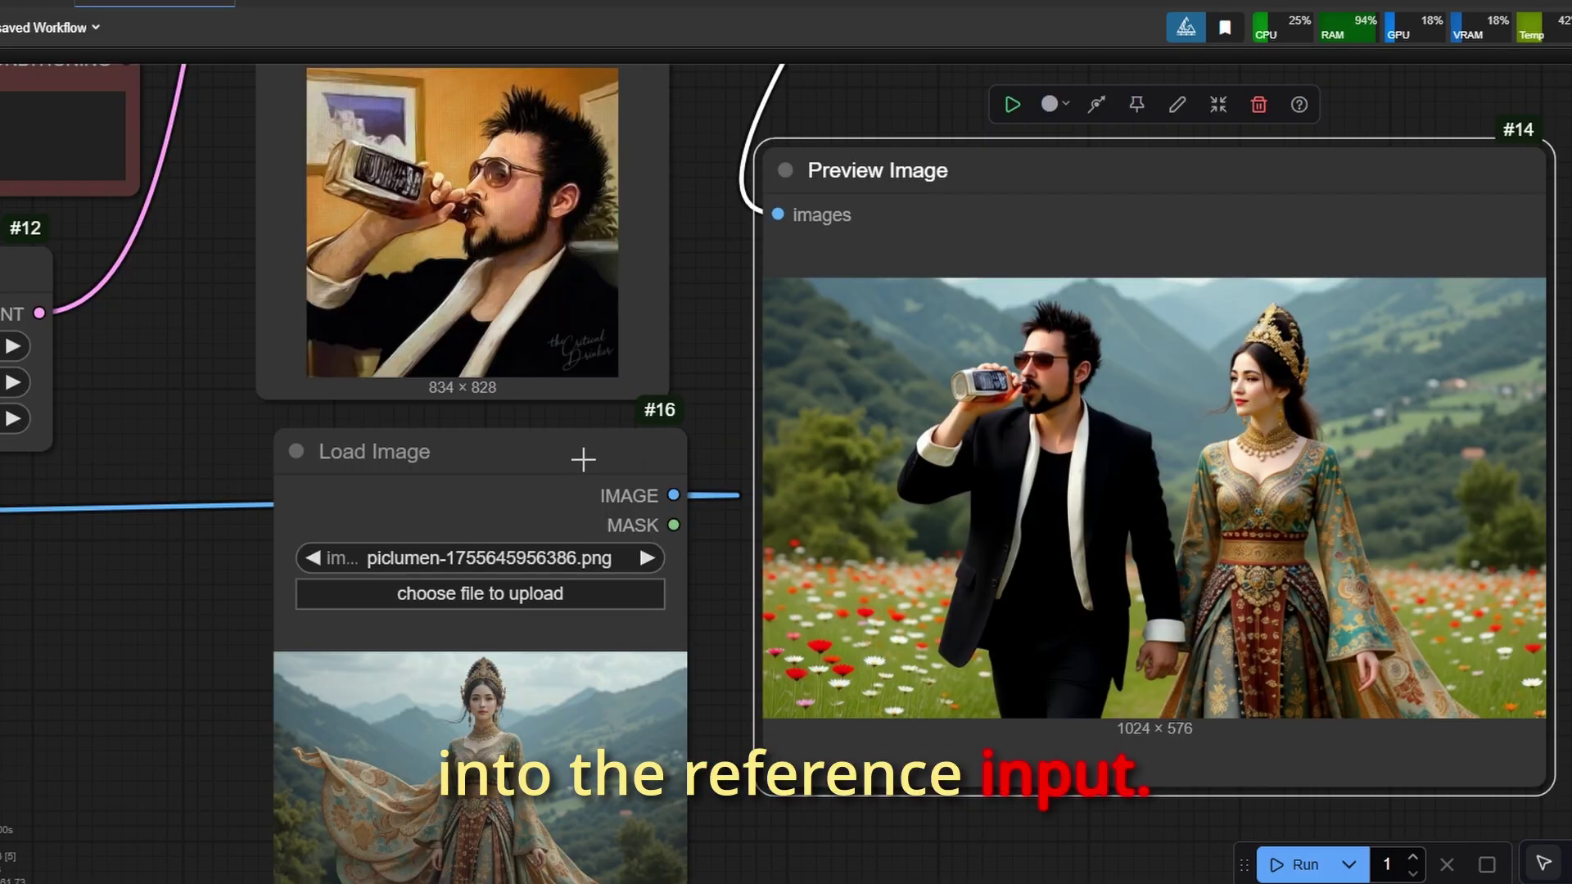
{"action": "left_click", "coordinate": [562, 439]}
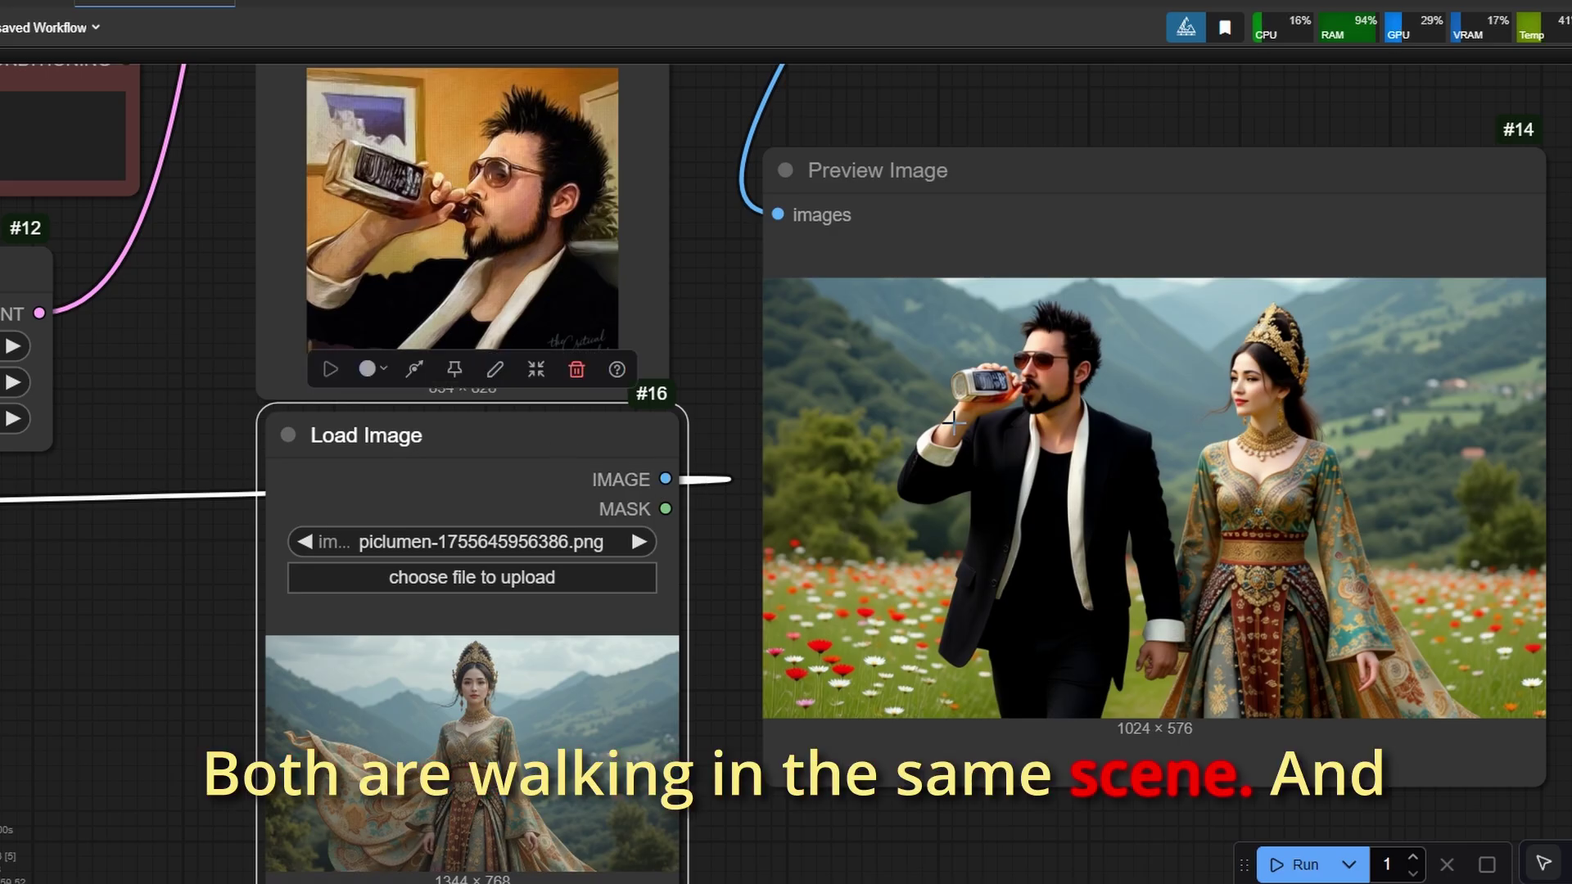
{"action": "scroll", "coordinate": [908, 341], "scroll_direction": "down", "scroll_amount": 1}
{"action": "left_click_drag", "start_coordinate": [887, 379], "coordinate": [911, 407]}
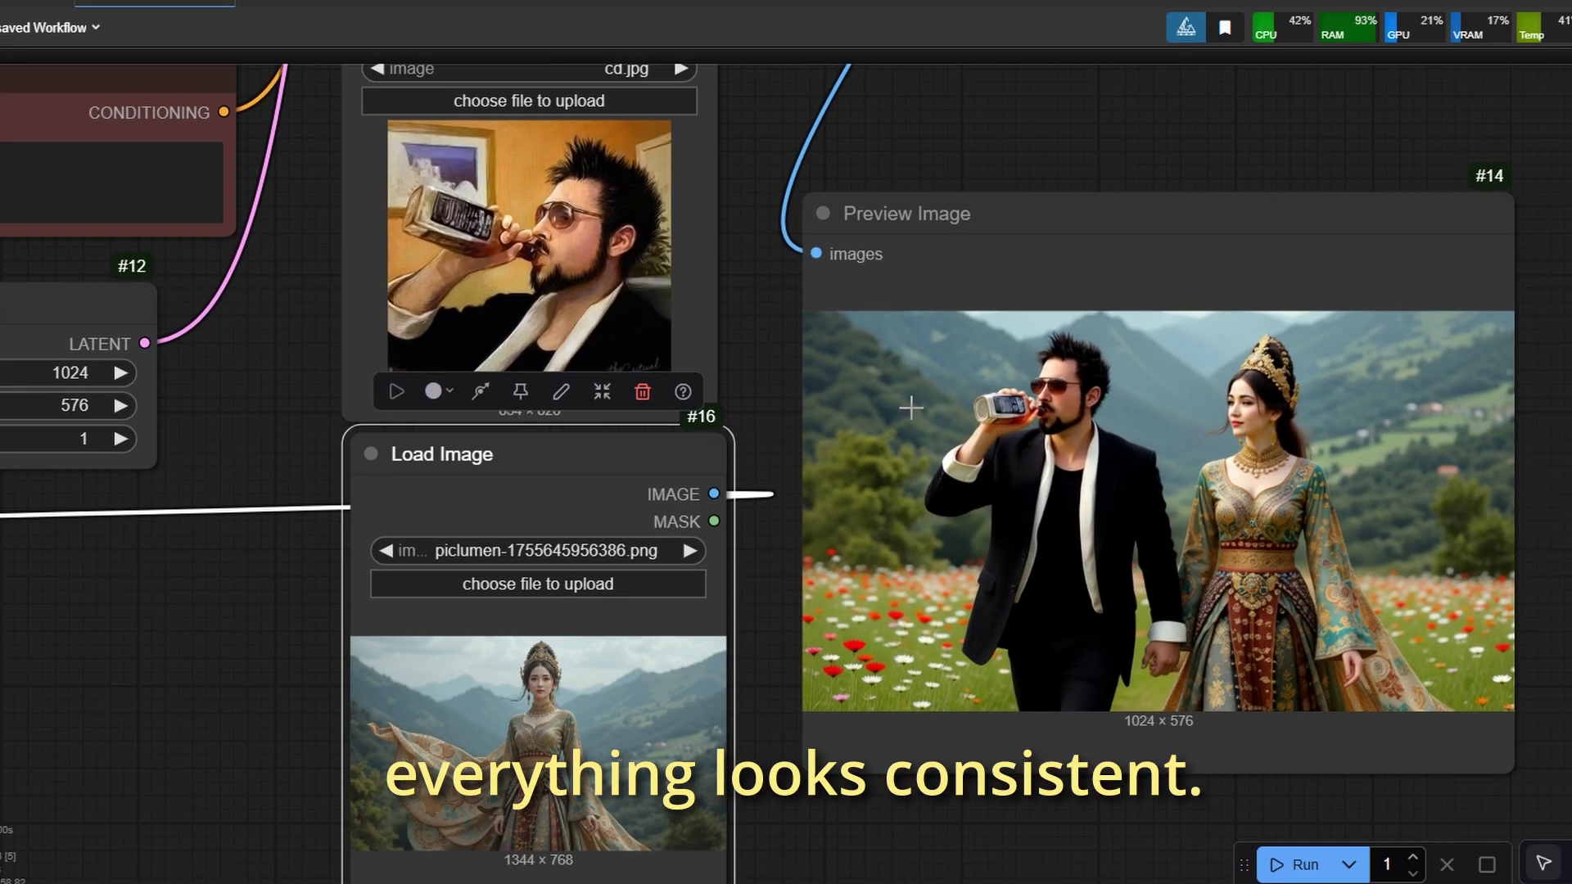
{"action": "left_click_drag", "start_coordinate": [931, 776], "coordinate": [925, 726]}
{"action": "left_click", "coordinate": [926, 726]}
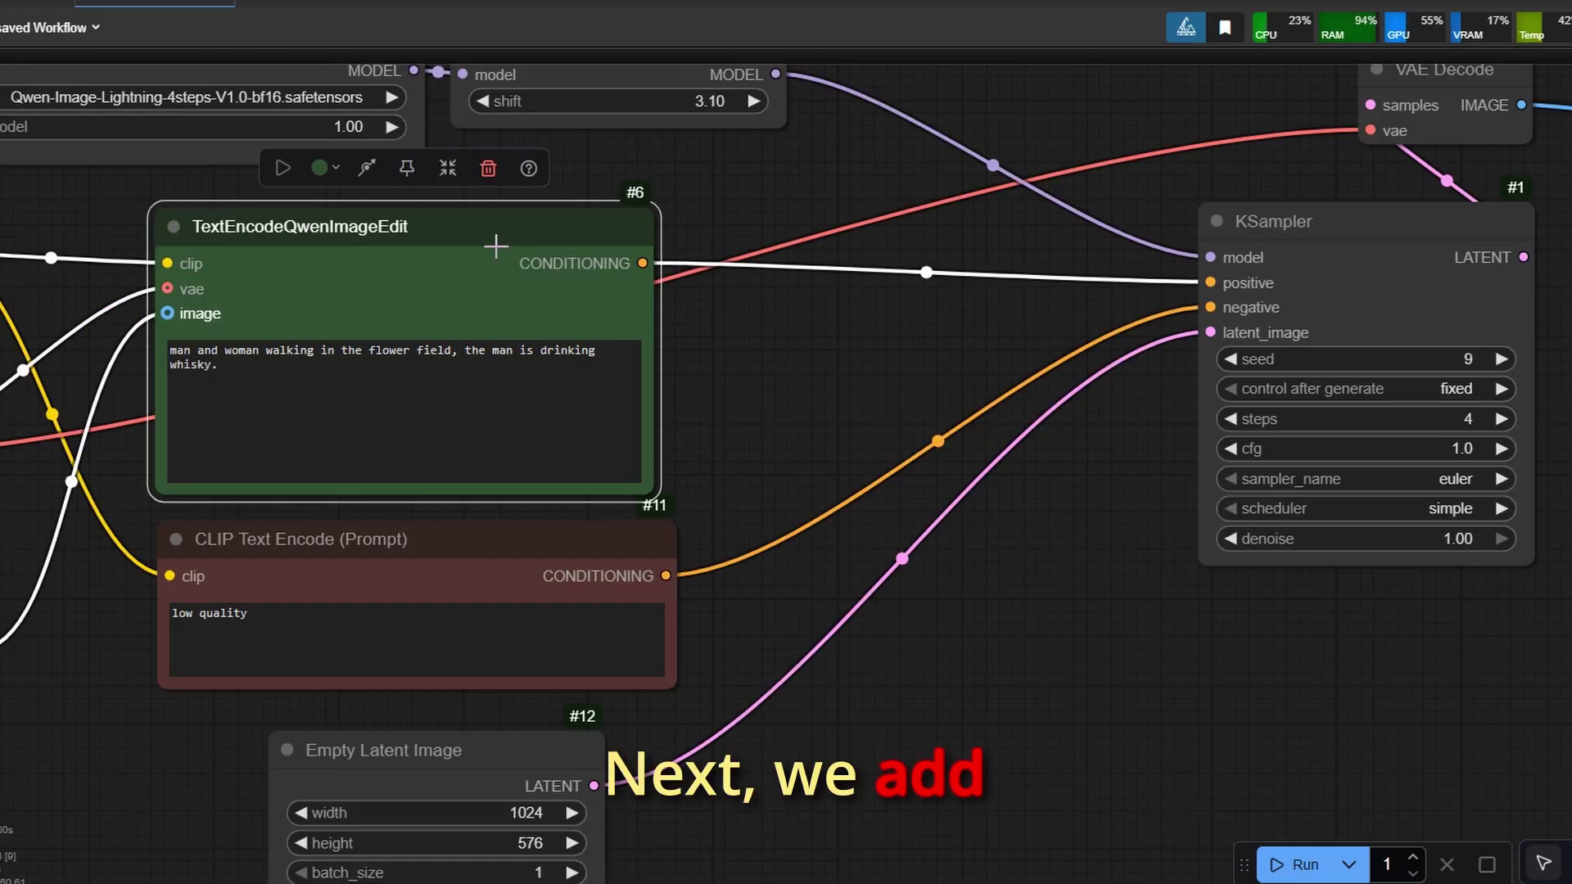
- Add an Apply ControlNet node between the two text encode nodes and the KSampler, moving the KSampler slightly to make room
{"action": "left_click", "coordinate": [737, 341]}
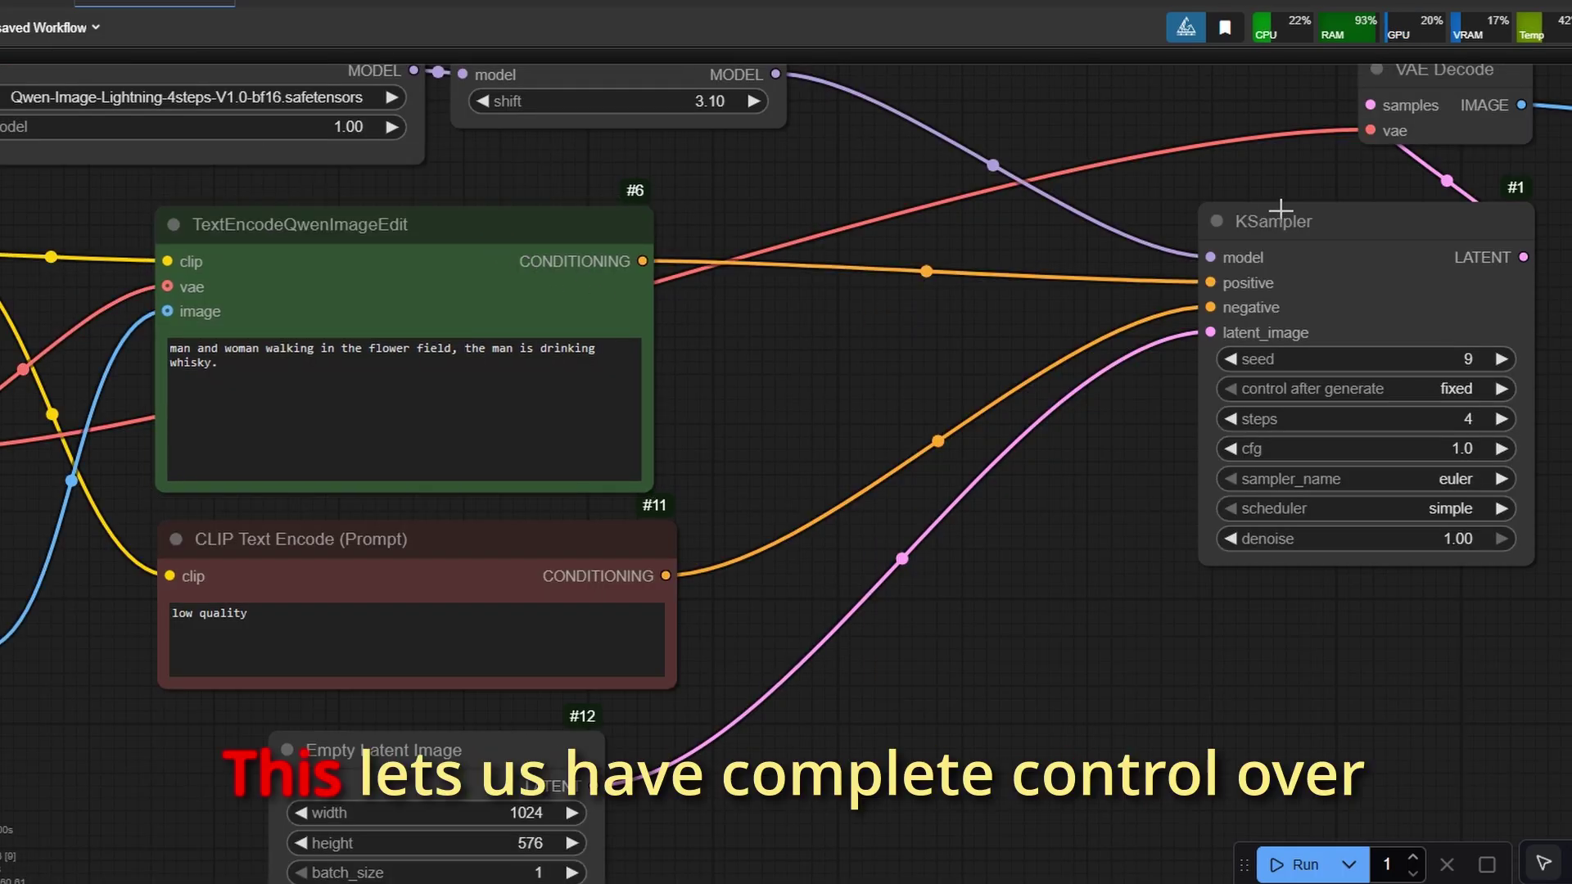
{"action": "left_click_drag", "start_coordinate": [1282, 209], "coordinate": [1302, 211]}
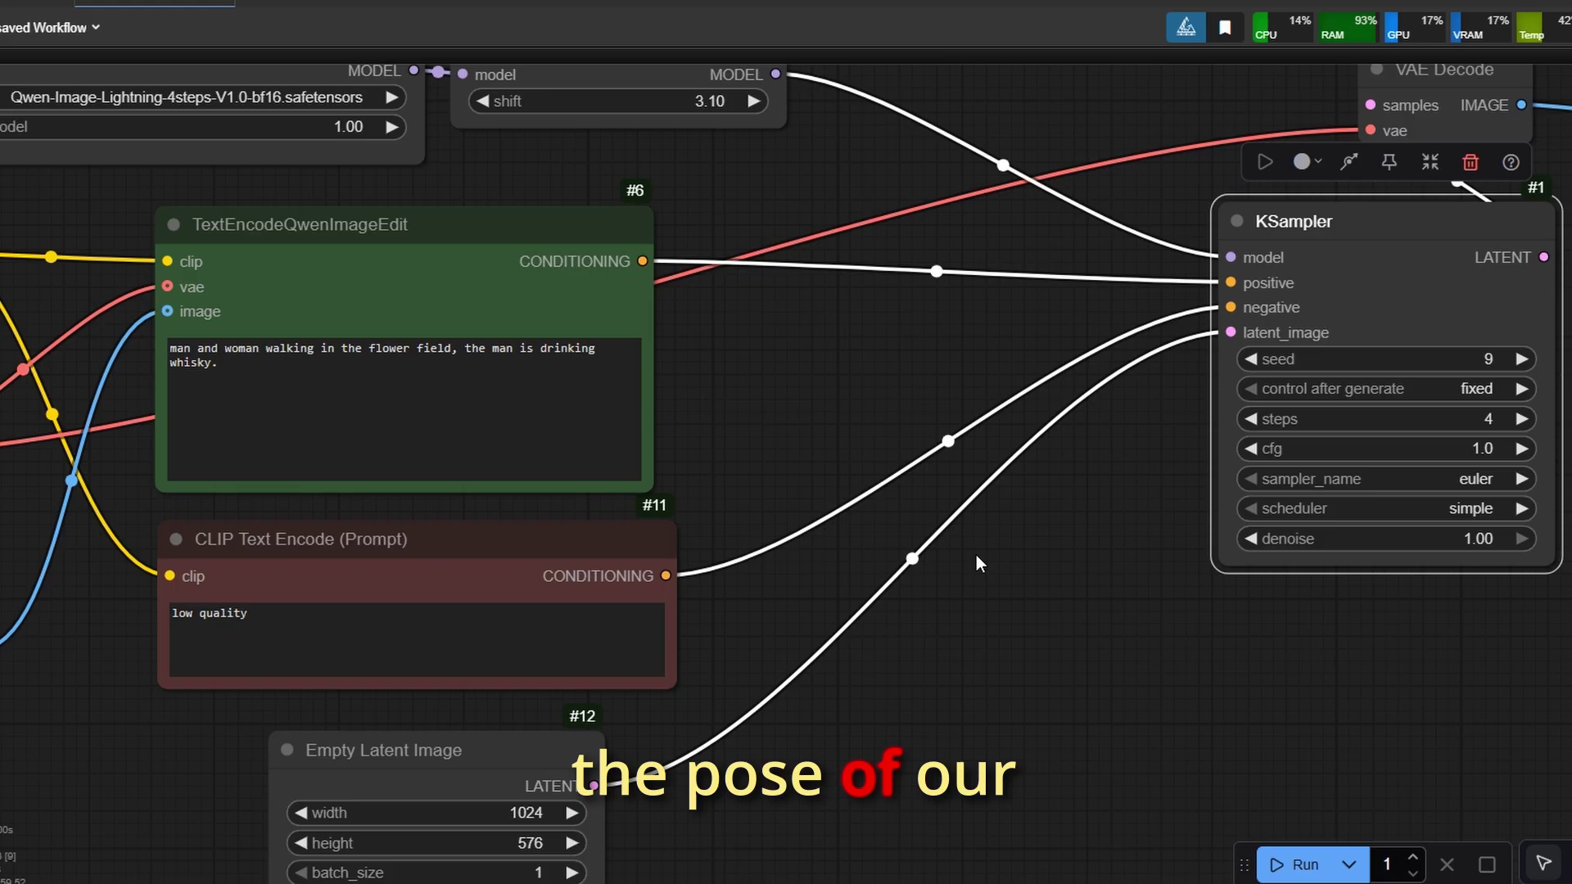
{"action": "left_click", "coordinate": [981, 597]}
{"action": "double_click", "coordinate": [983, 602]}
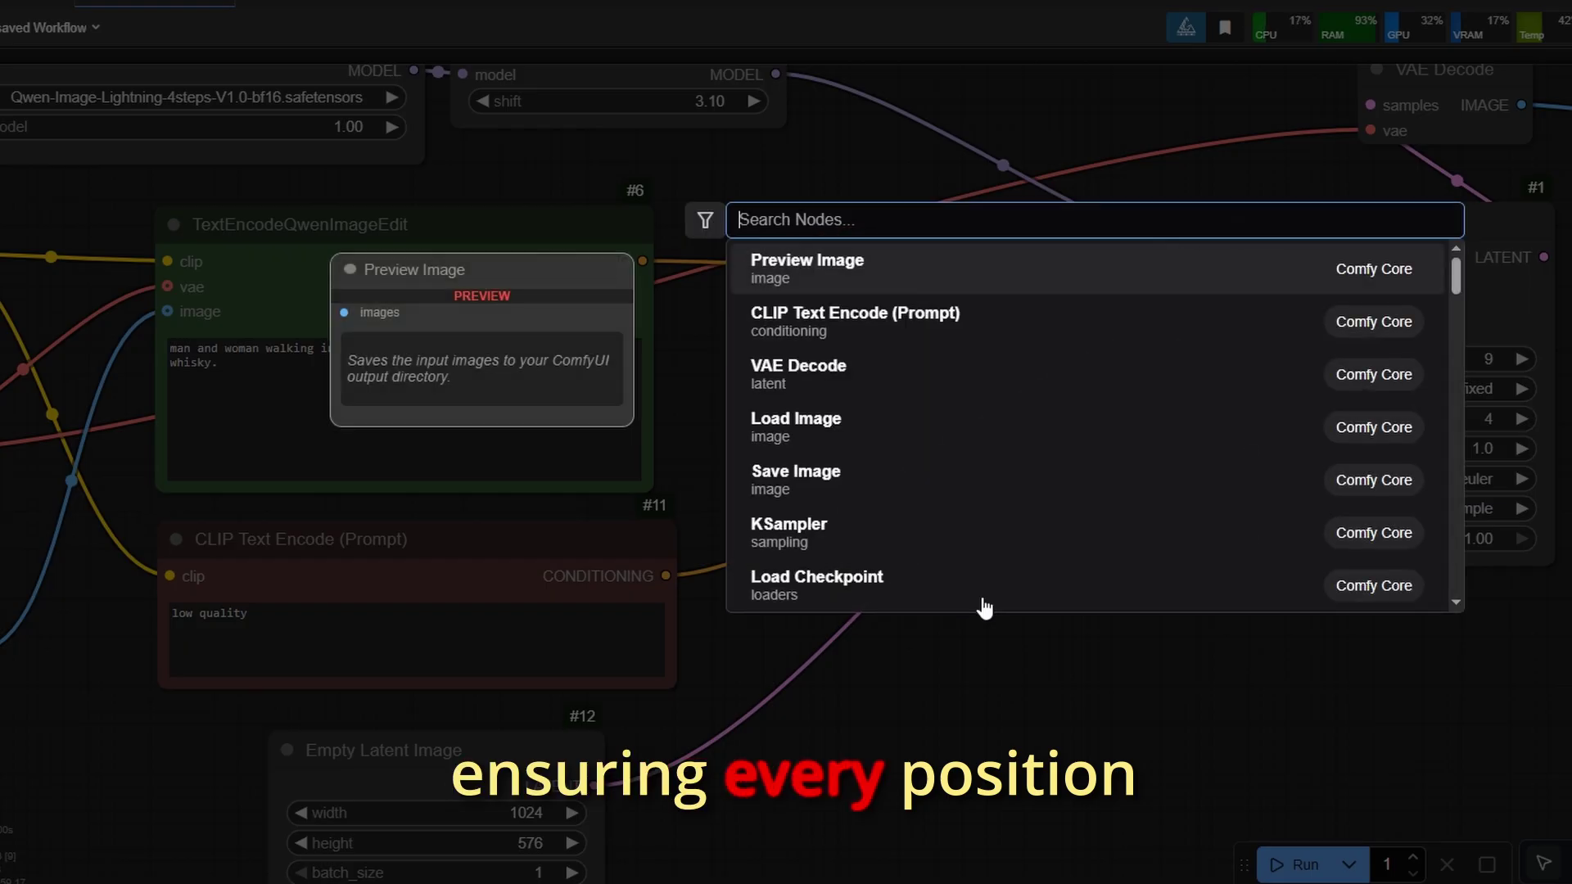
{"action": "type", "text": "apply"}
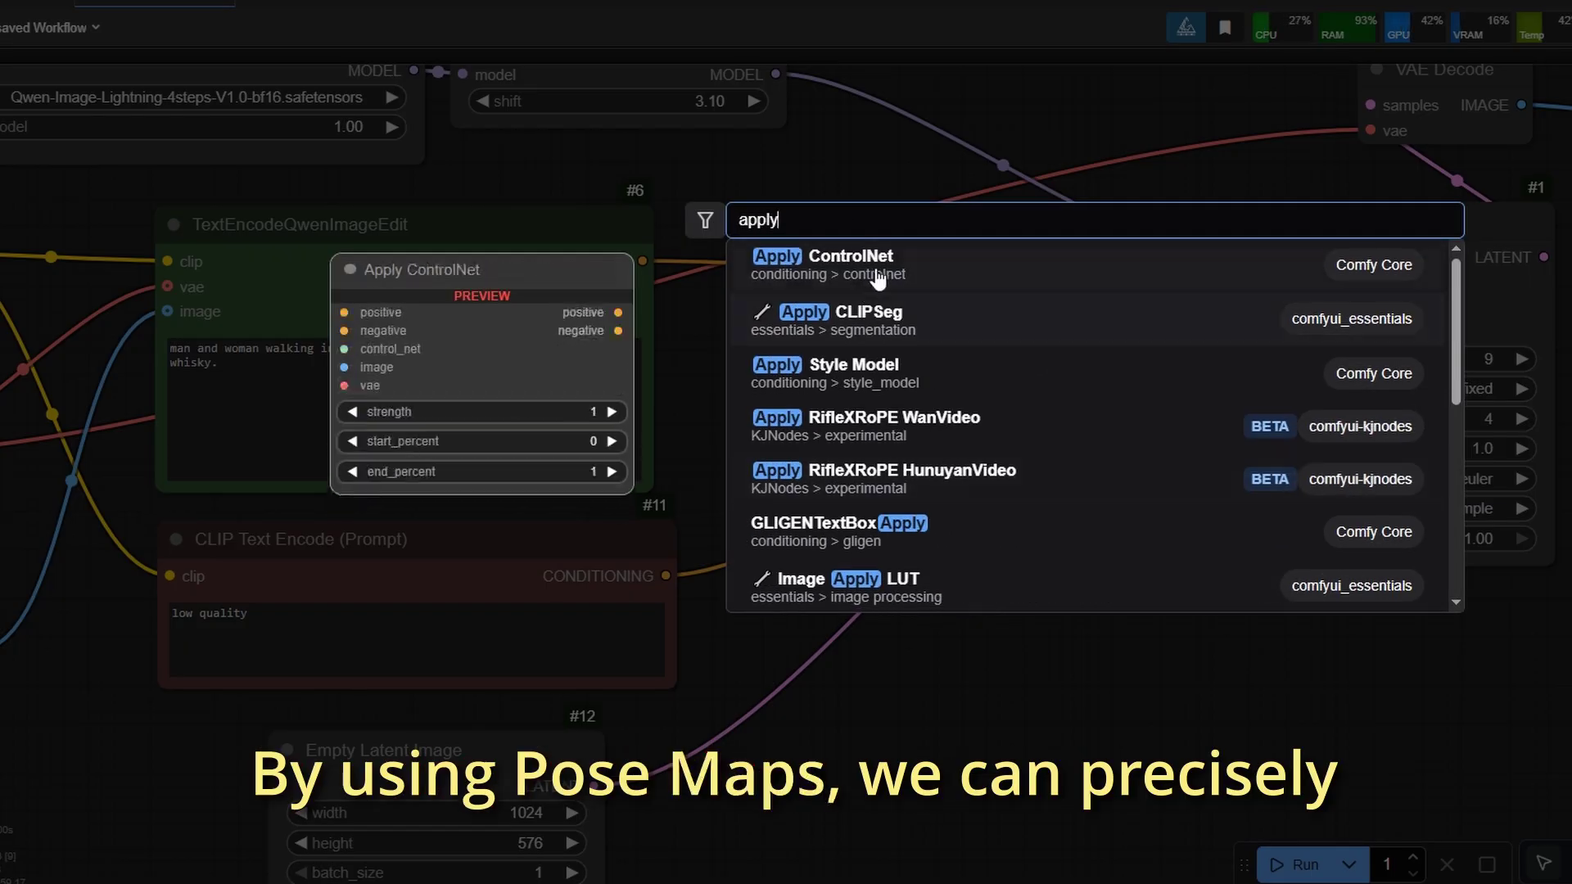
{"action": "left_click", "coordinate": [876, 268]}
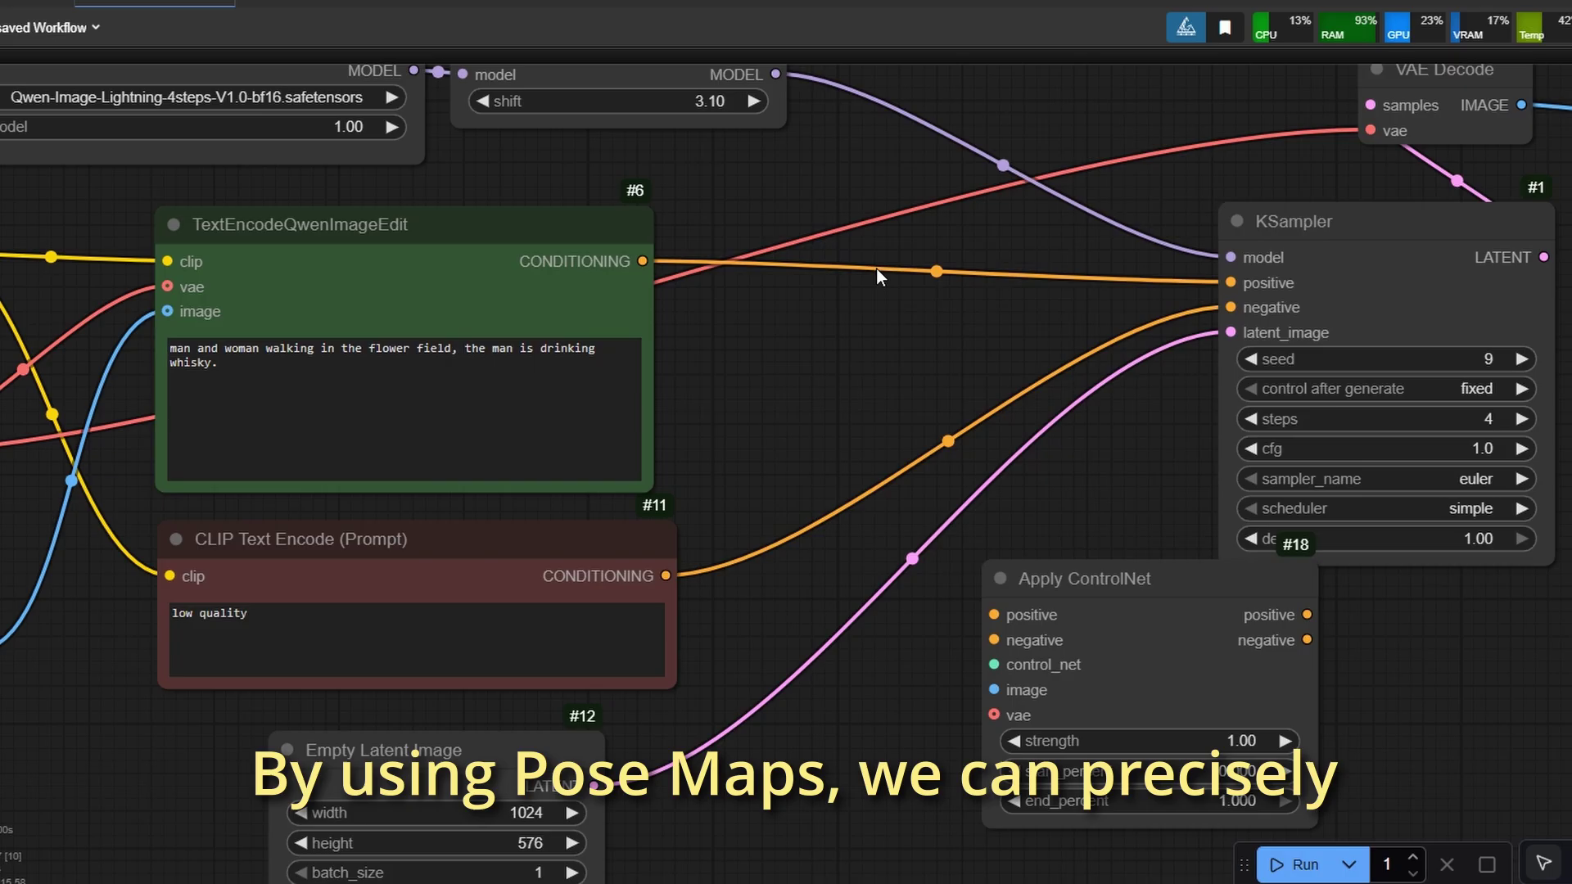
{"action": "left_click_drag", "start_coordinate": [1090, 592], "coordinate": [912, 361]}
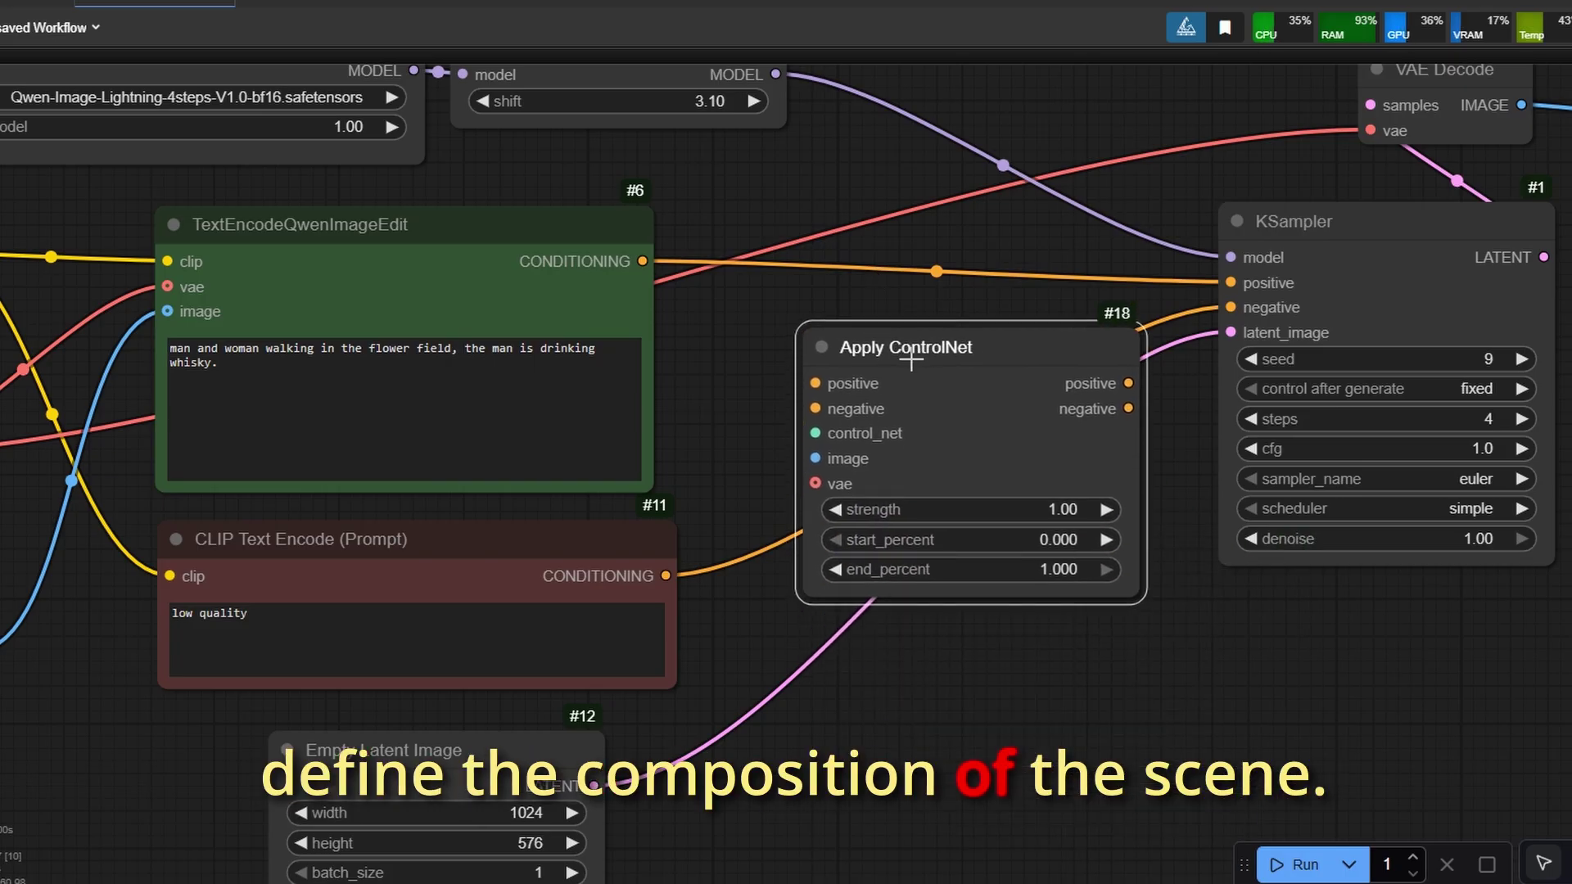
- Route the positive and negative conditioning through Apply ControlNet into the KSampler's matching inputs
{"action": "left_click_drag", "start_coordinate": [643, 261], "coordinate": [815, 383]}
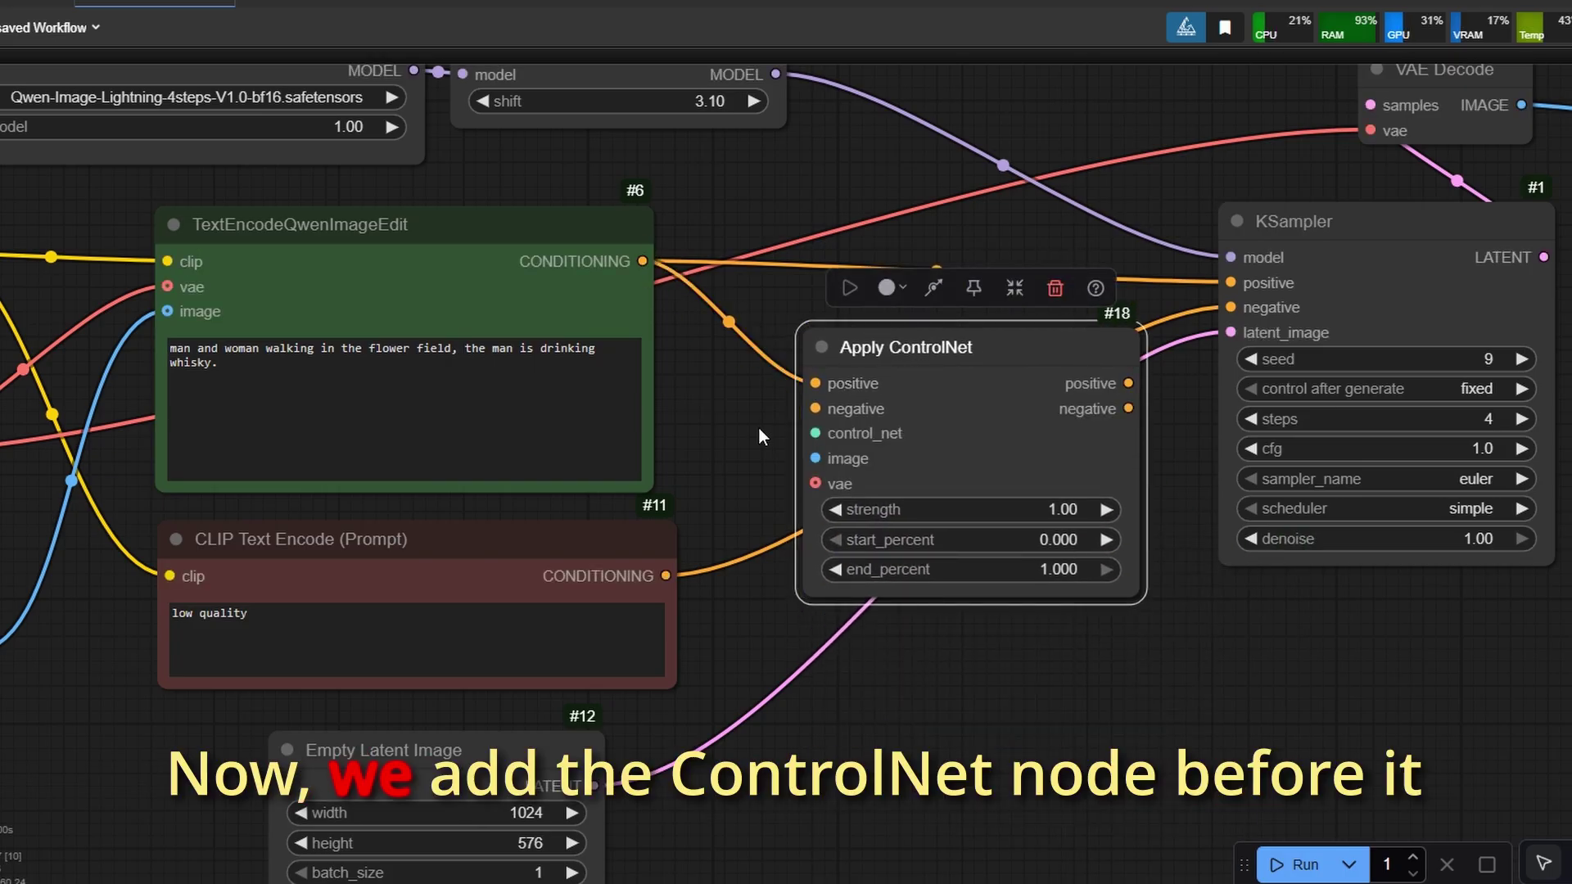
{"action": "left_click_drag", "start_coordinate": [666, 576], "coordinate": [816, 408]}
{"action": "left_click_drag", "start_coordinate": [1129, 383], "coordinate": [1230, 282]}
{"action": "left_click_drag", "start_coordinate": [1128, 409], "coordinate": [1231, 307]}
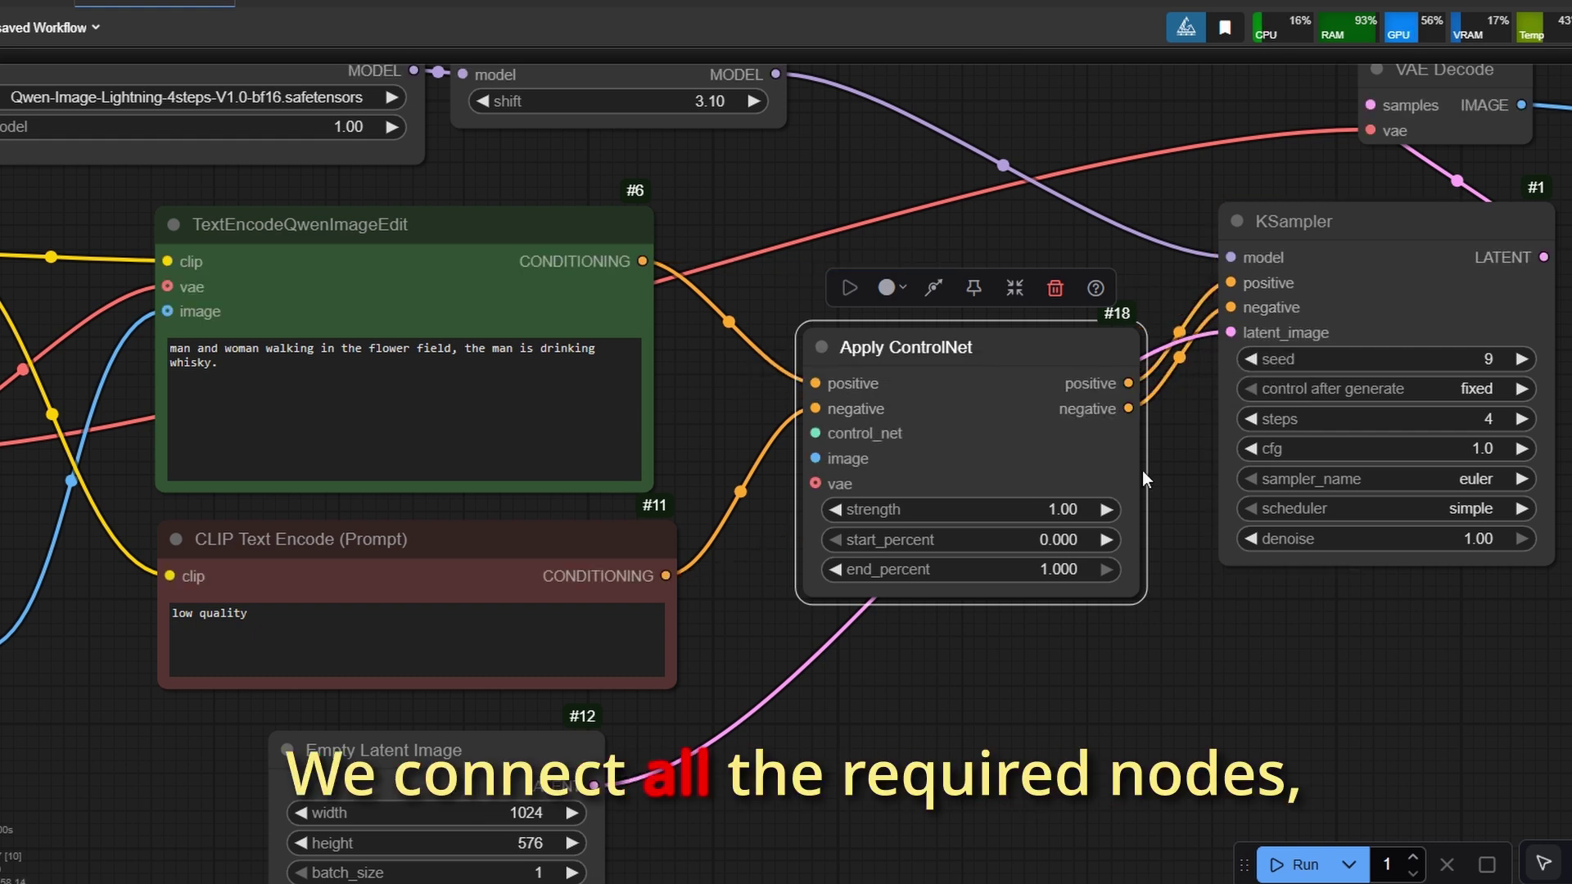
- Add Depth Anything V2 to the output of the control picture piclumen-1757427956843.png and attach an enlarged Preview Image to it
{"action": "left_click_drag", "start_coordinate": [1053, 627], "coordinate": [1178, 484]}
{"action": "scroll", "coordinate": [1178, 484], "scroll_direction": "down", "scroll_amount": 2}
{"action": "left_click_drag", "start_coordinate": [208, 342], "coordinate": [986, 385]}
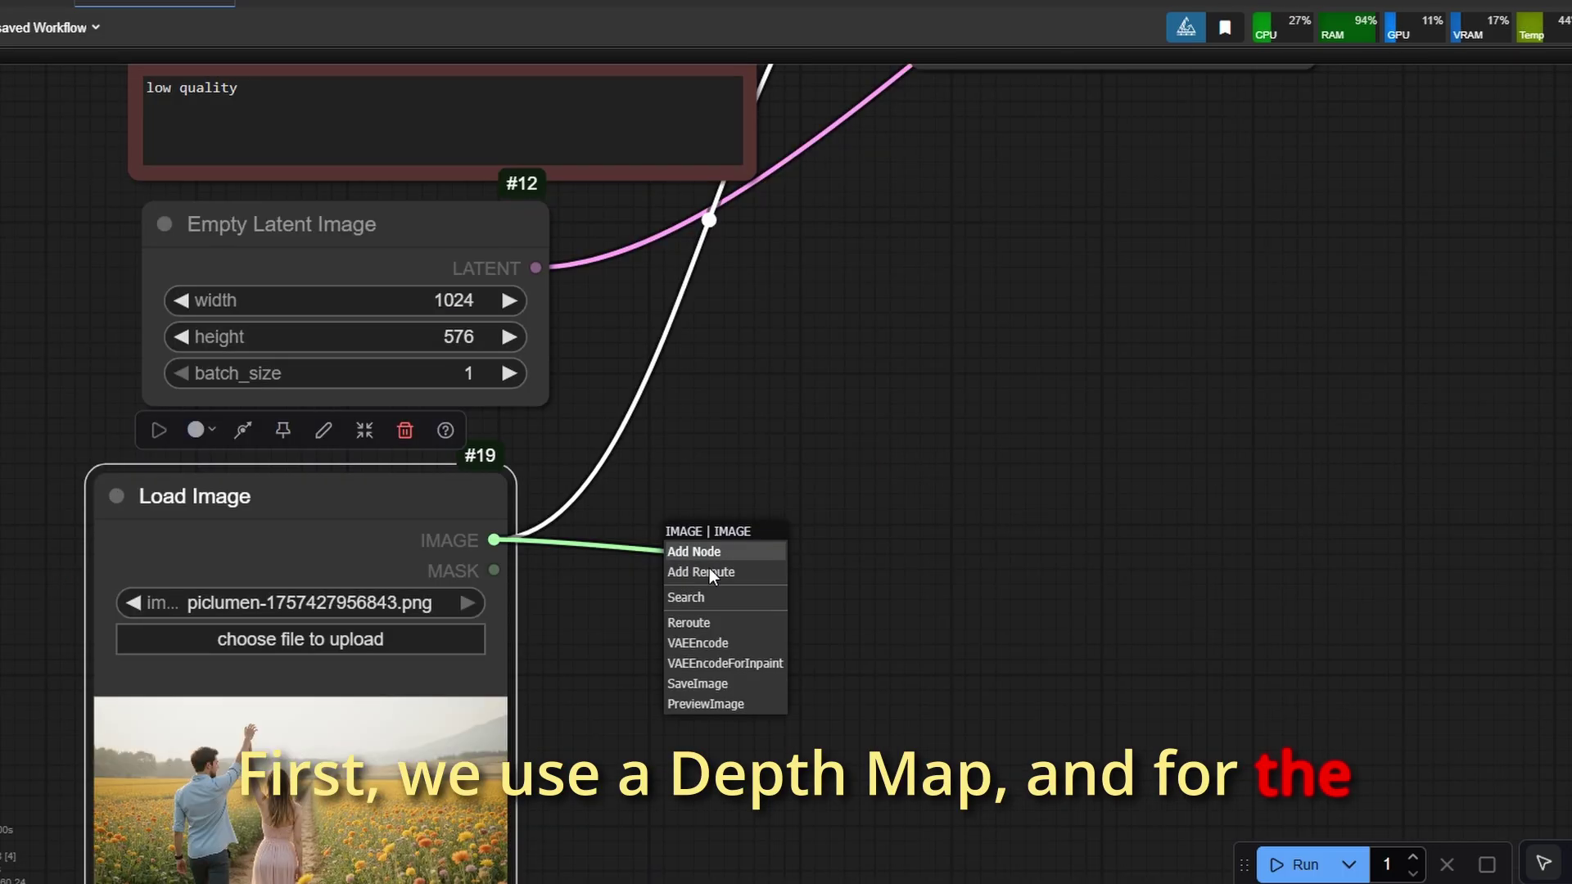
{"action": "left_click", "coordinate": [702, 598]}
{"action": "type", "text": "depth"}
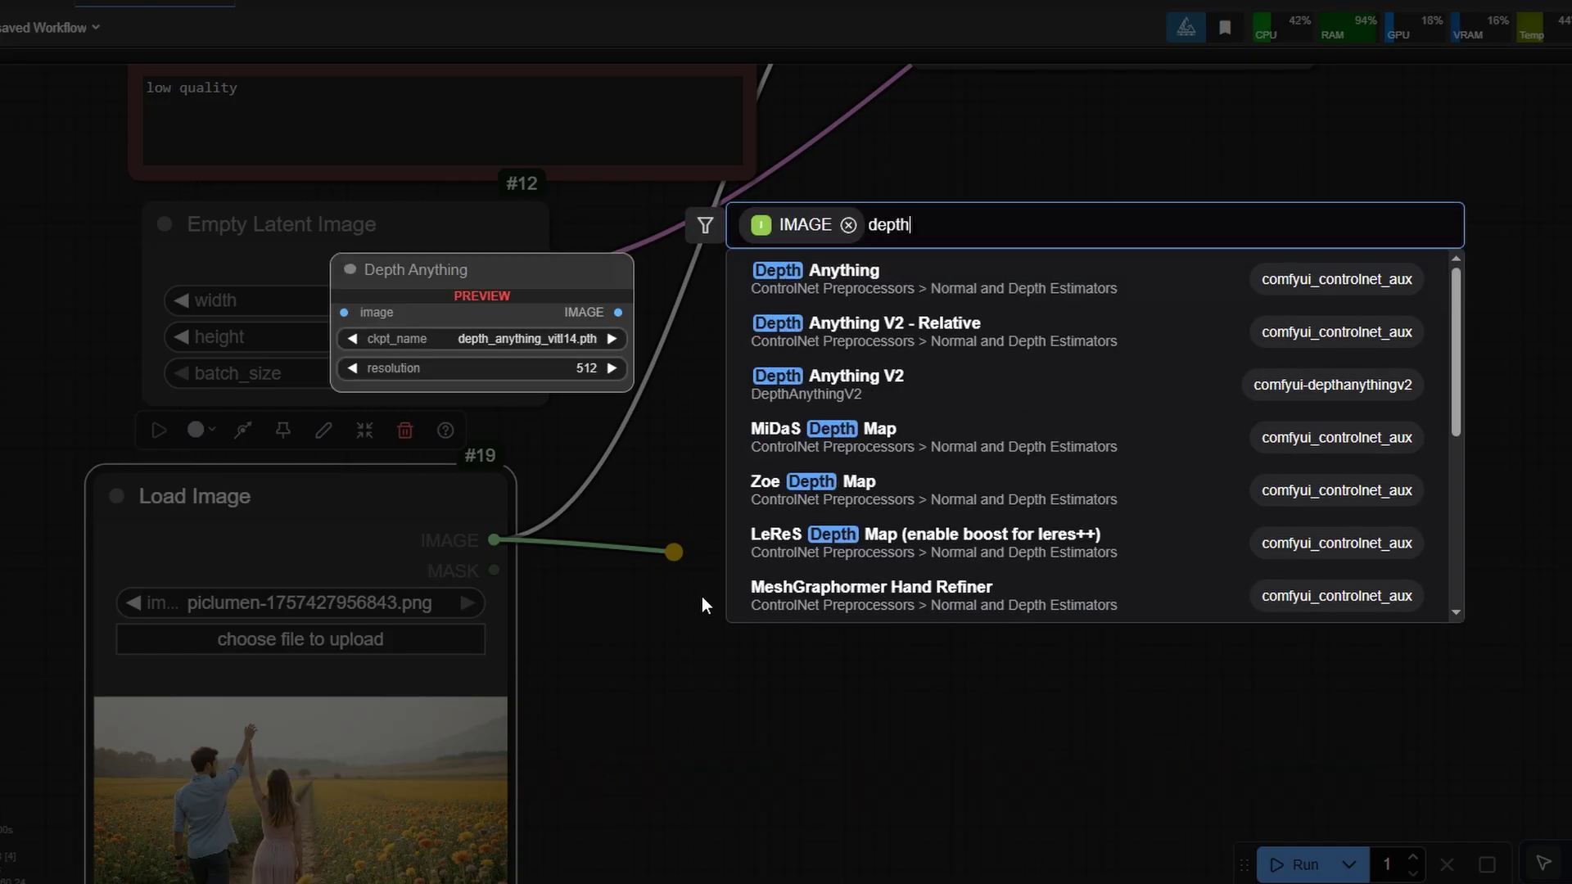
{"action": "key", "text": "Down"}
{"action": "key", "text": "Down"}
{"action": "key", "text": "Return"}
{"action": "scroll", "coordinate": [795, 617], "scroll_direction": "up", "scroll_amount": 3}
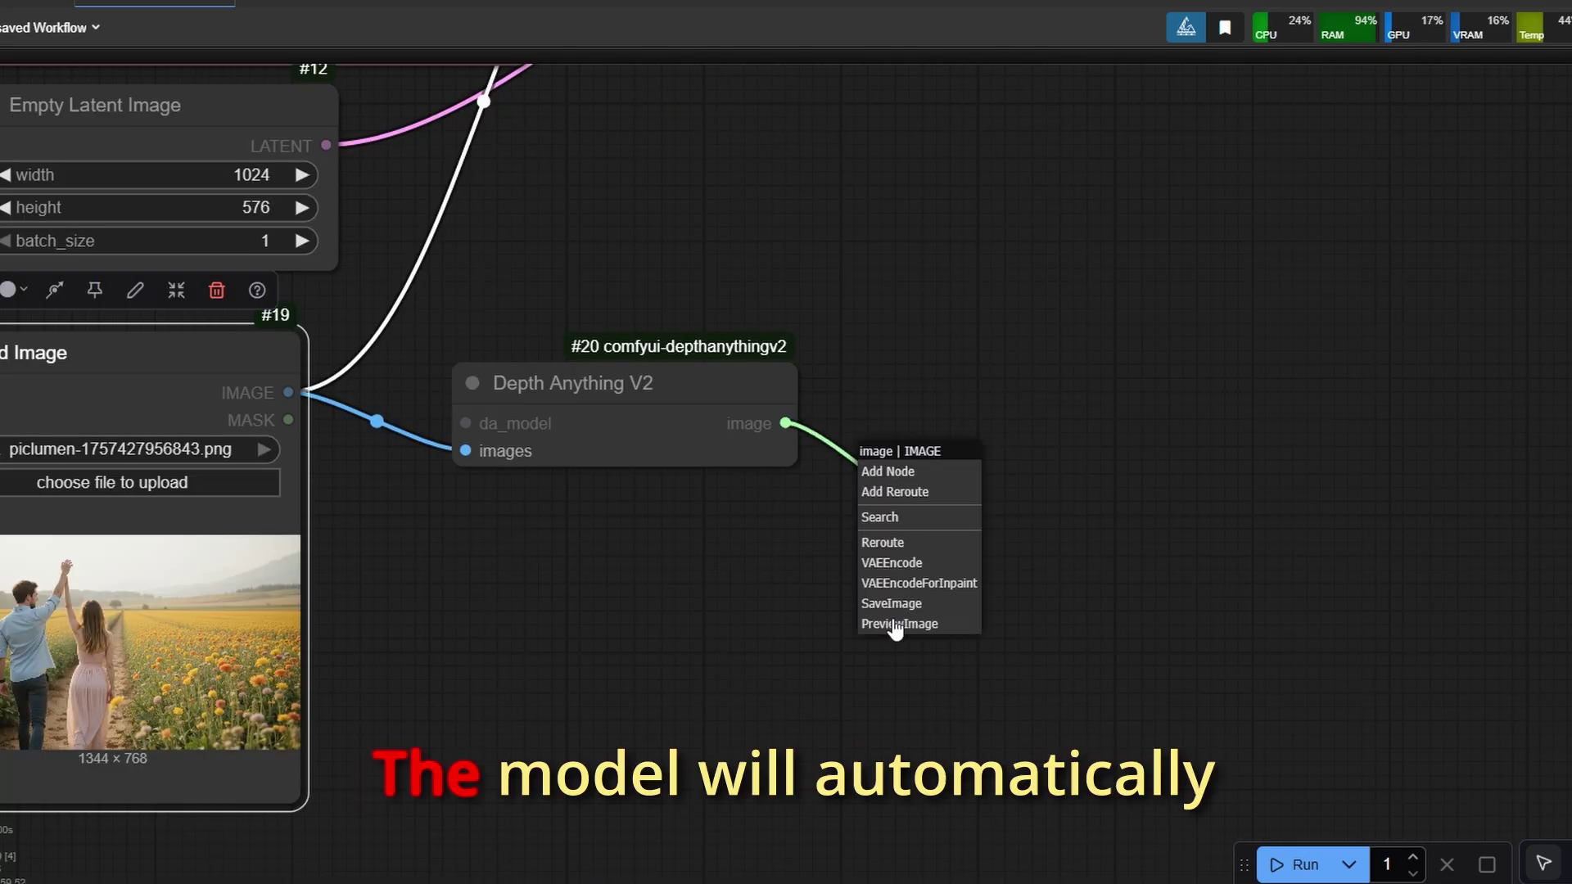
{"action": "left_click", "coordinate": [901, 632]}
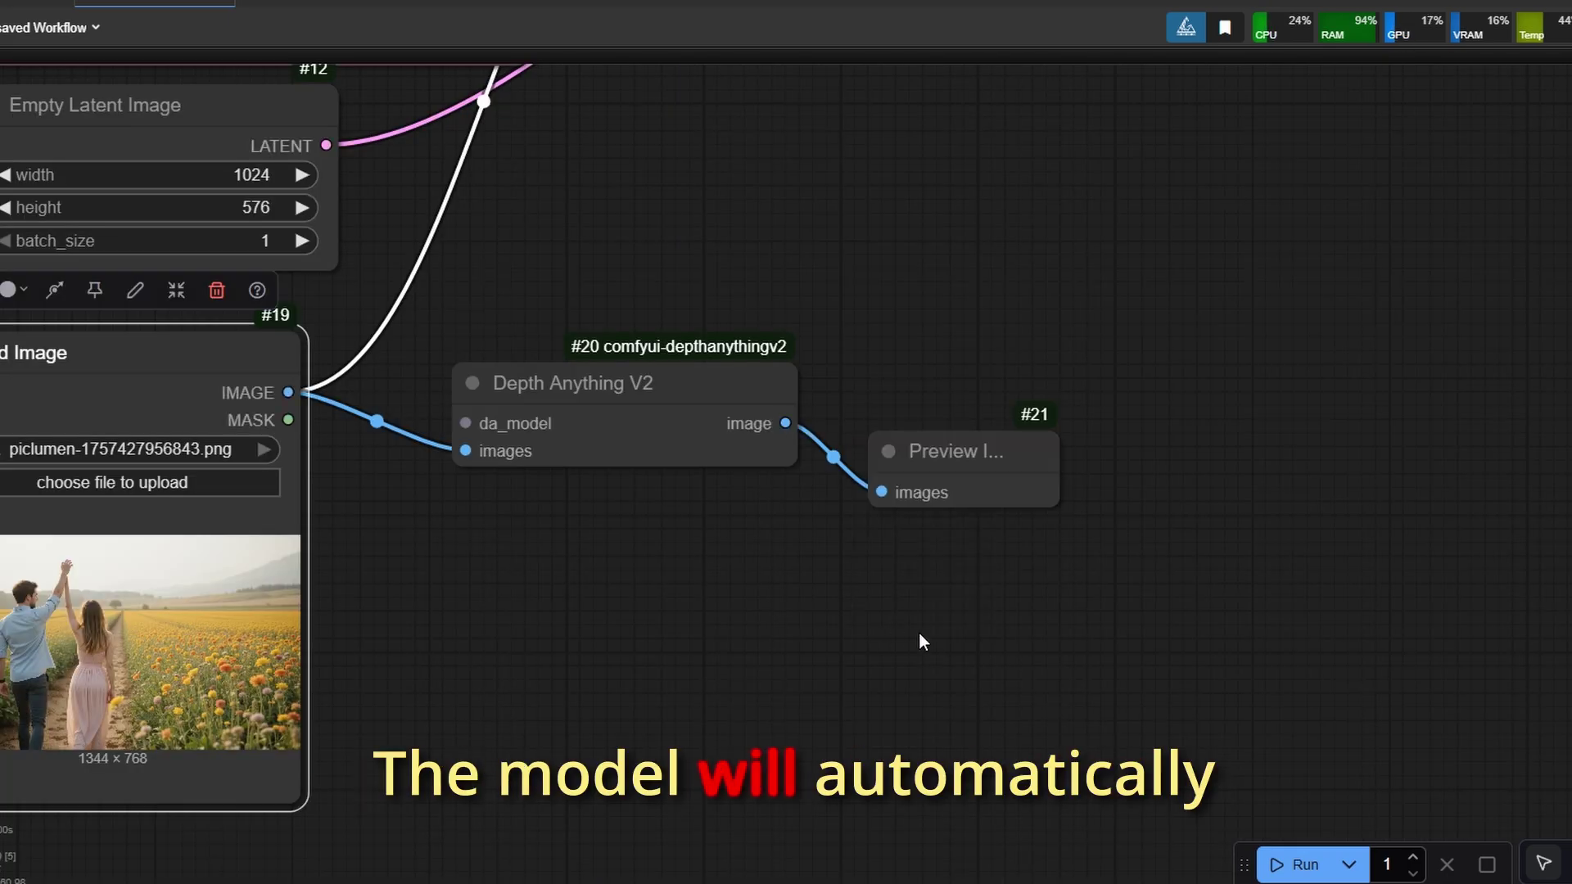
{"action": "left_click_drag", "start_coordinate": [1043, 505], "coordinate": [1291, 823]}
- Add a DownloadAndLoadDepthAnythingV2Model node using depth_anything_v2_vitl_fp32.safetensors for Depth Anything V2's da_model input and place it below that node
{"action": "left_click_drag", "start_coordinate": [703, 526], "coordinate": [686, 634]}
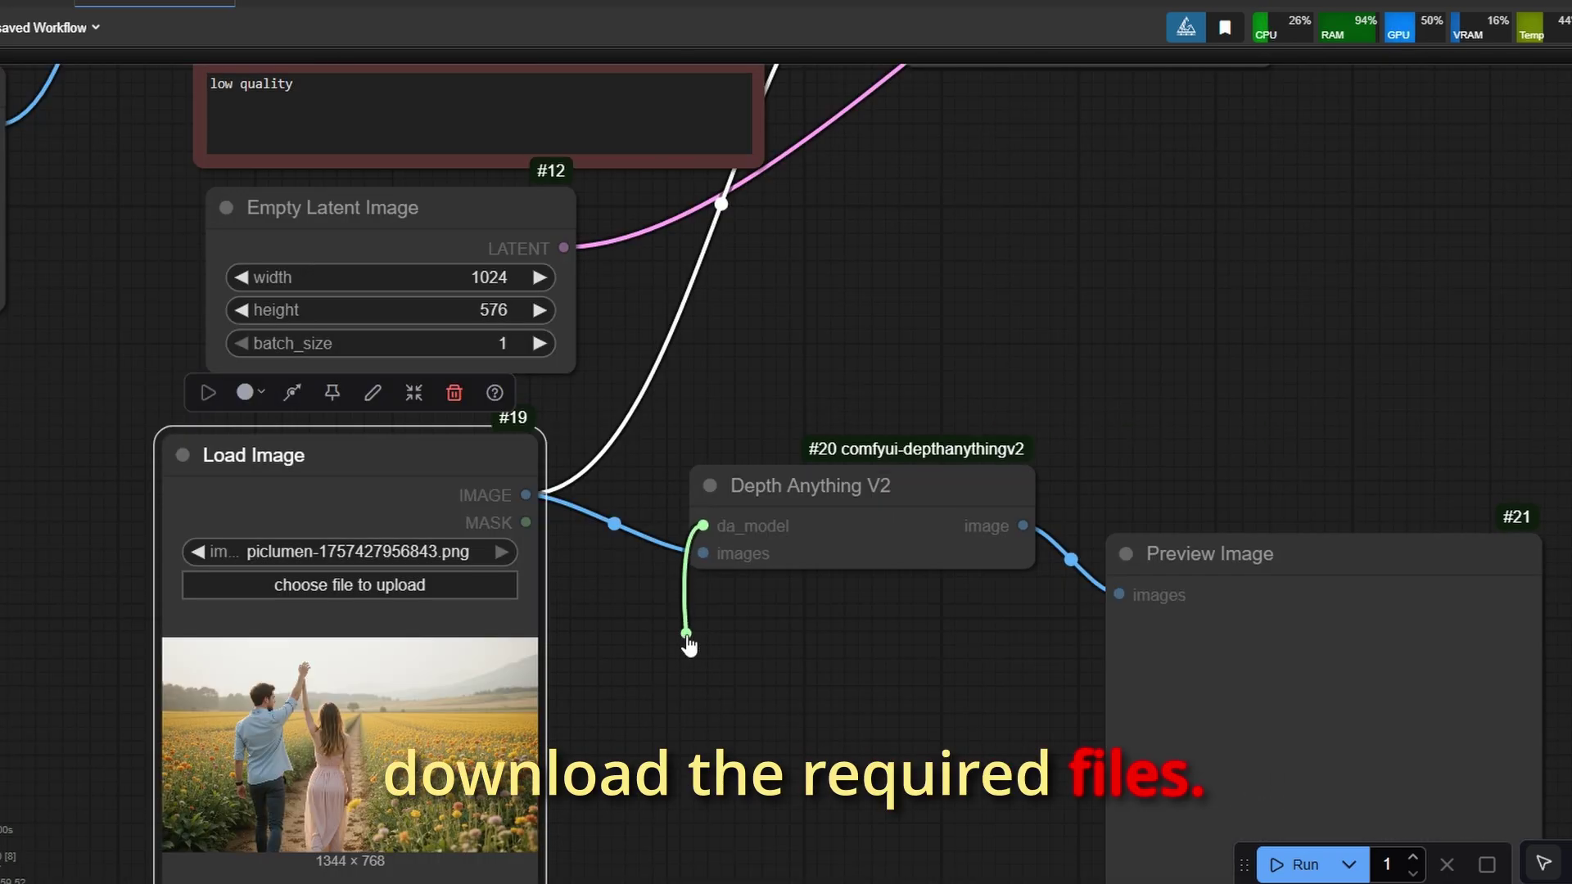
{"action": "left_click", "coordinate": [755, 726]}
{"action": "scroll", "coordinate": [901, 527], "scroll_direction": "down", "scroll_amount": 2}
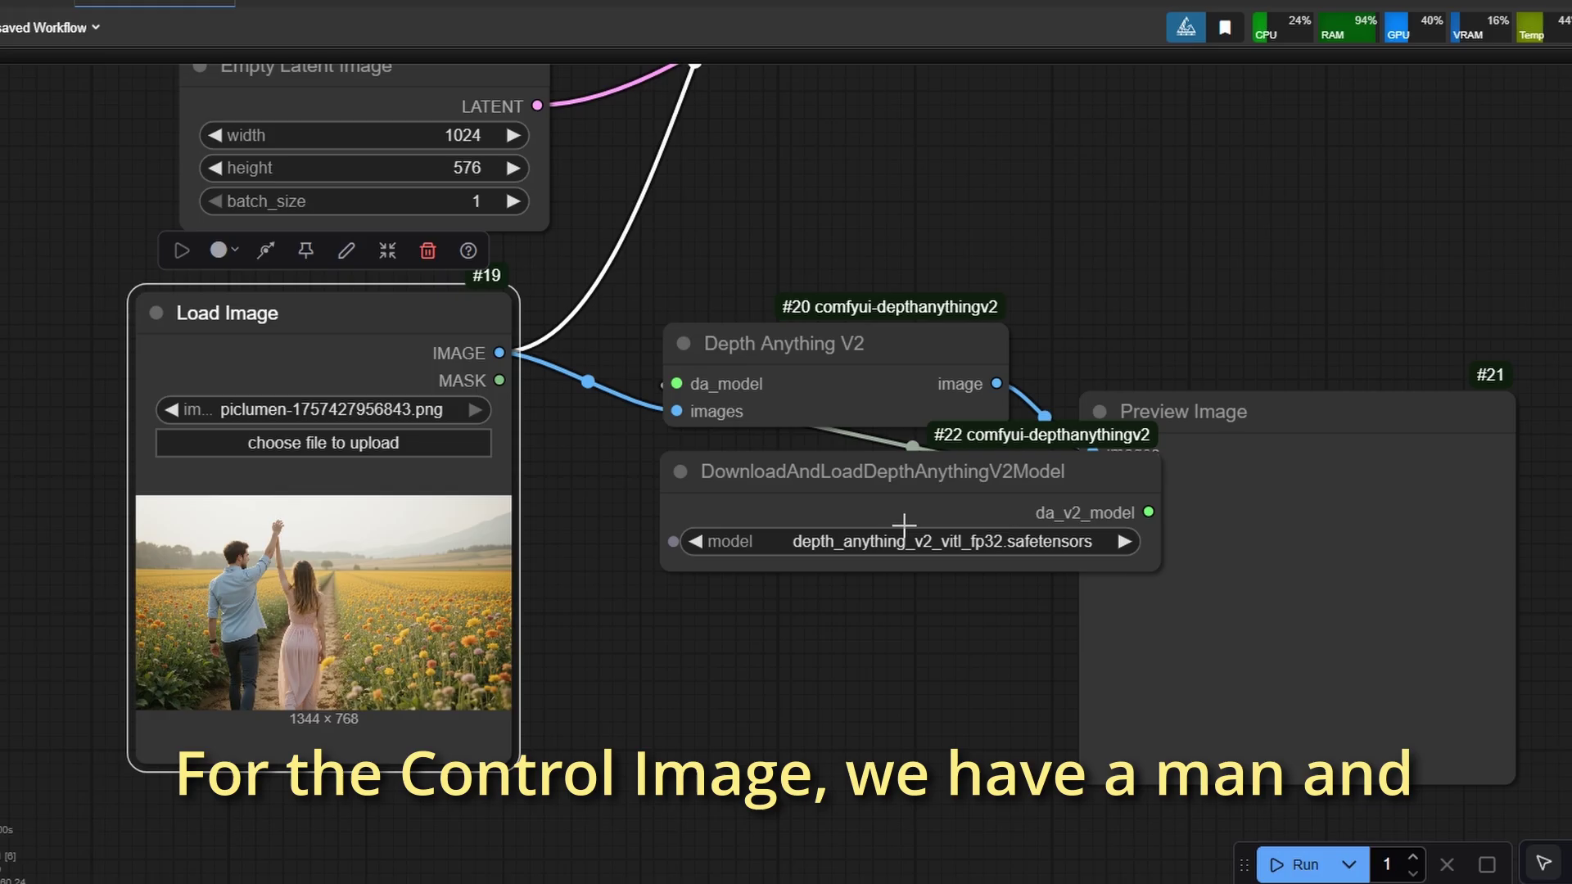
{"action": "left_click", "coordinate": [790, 545]}
{"action": "left_click_drag", "start_coordinate": [789, 544], "coordinate": [784, 545]}
{"action": "left_click", "coordinate": [874, 675]}
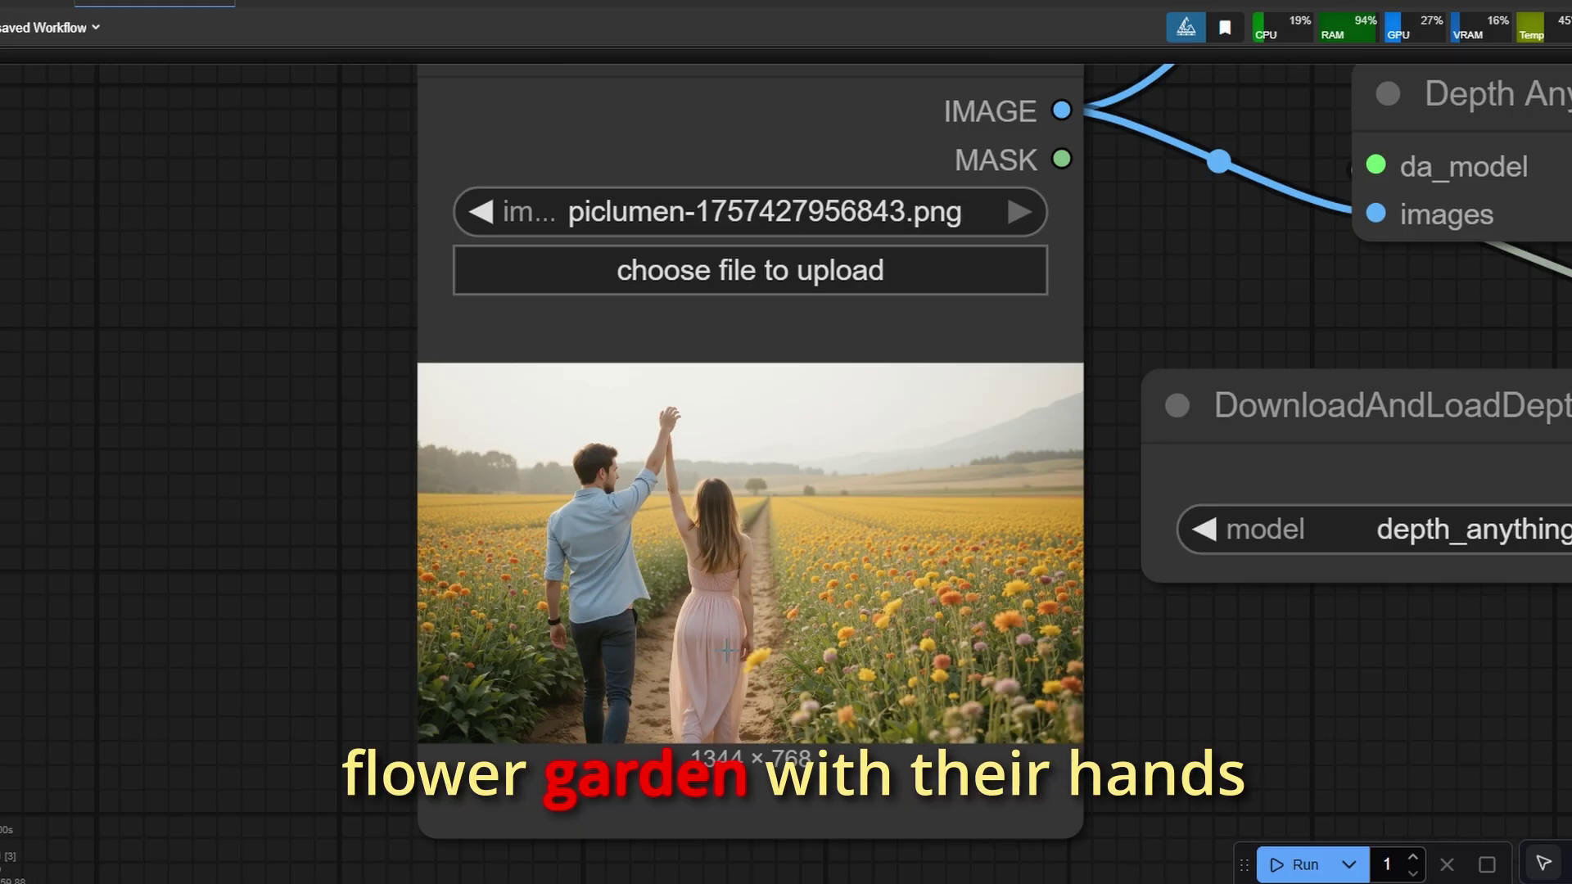
- Run the workflow to generate the depth map of the control picture
{"action": "scroll", "coordinate": [727, 651], "scroll_direction": "down", "scroll_amount": 7}
{"action": "left_click_drag", "start_coordinate": [943, 660], "coordinate": [579, 679]}
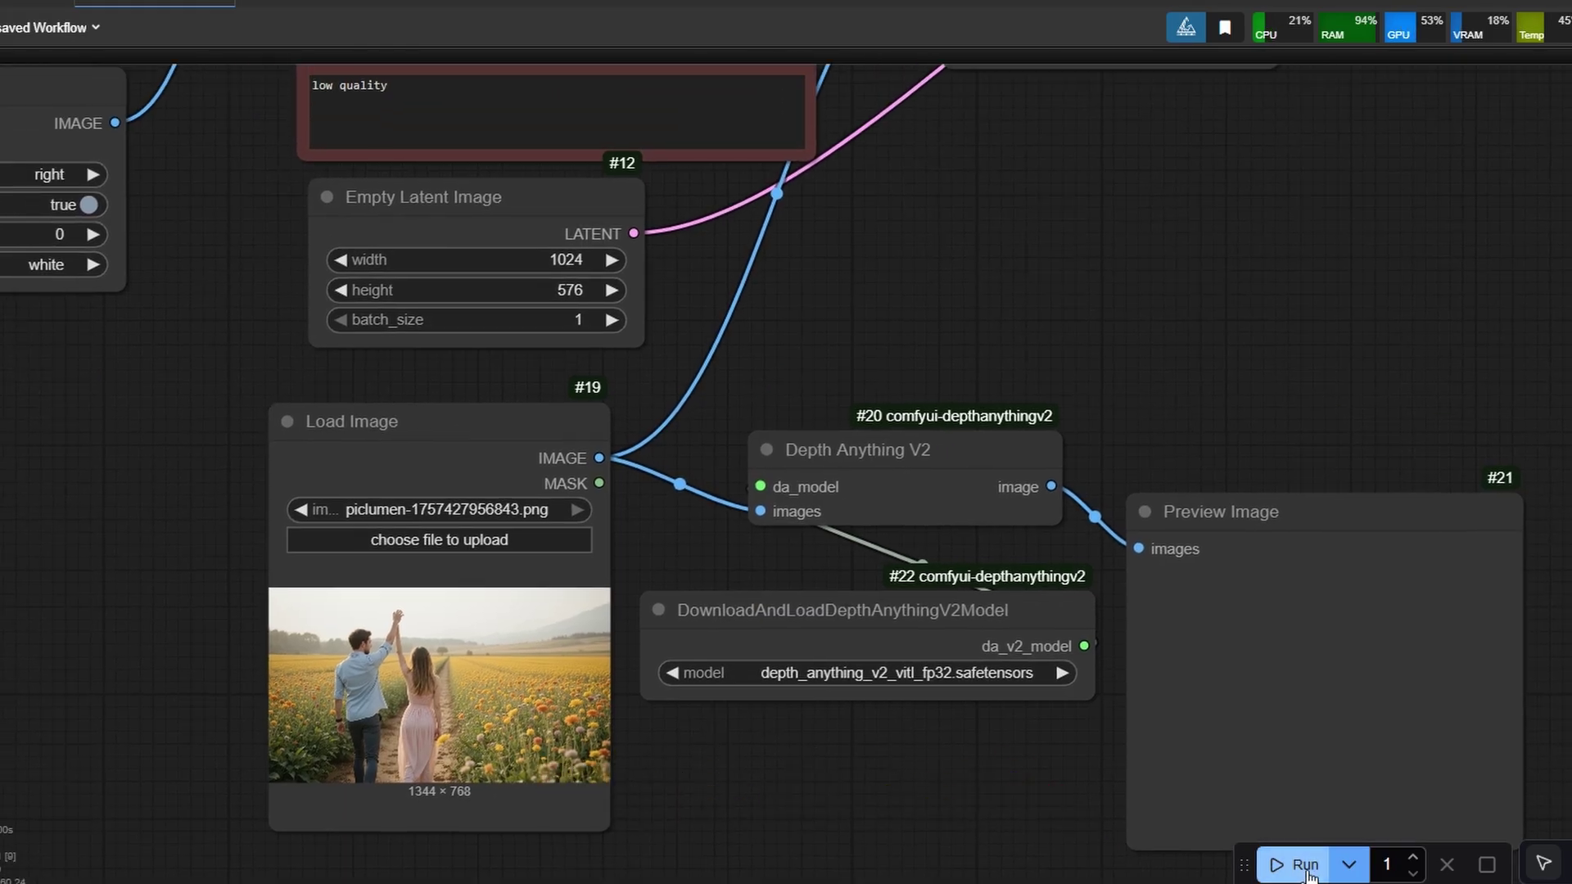
{"action": "left_click", "coordinate": [1302, 865]}
{"action": "scroll", "coordinate": [1028, 573], "scroll_direction": "down", "scroll_amount": 5}
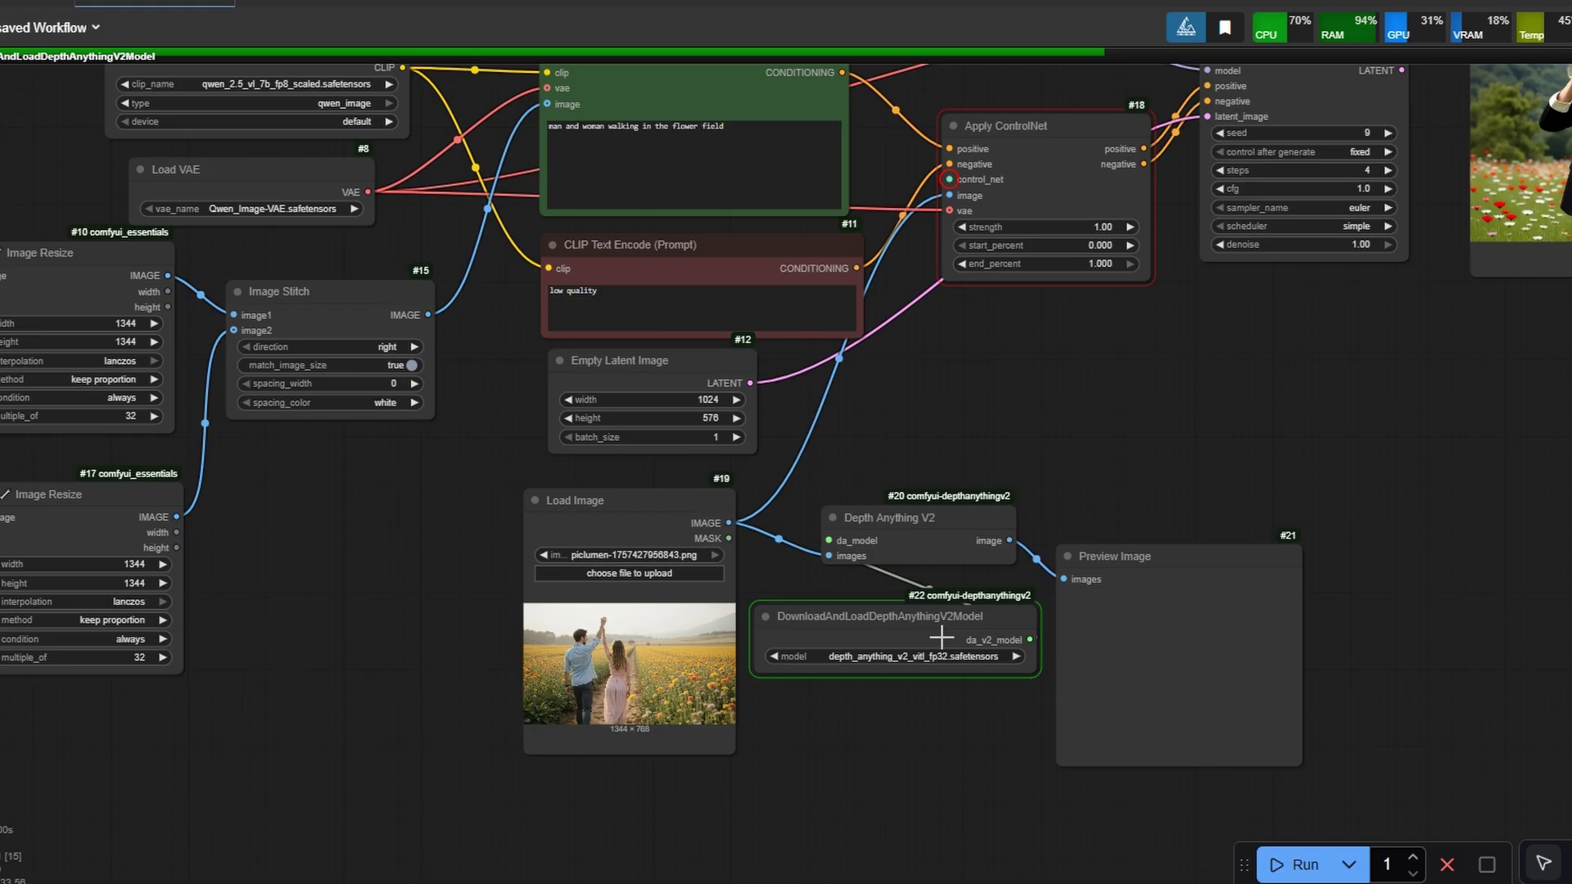
- Add a Load ControlNet Model node with Qwen-Image-InstantX-ControlNet-Union.safetensors to Apply ControlNet's control_net input
{"action": "scroll", "coordinate": [999, 492], "scroll_direction": "up", "scroll_amount": 3}
{"action": "left_click_drag", "start_coordinate": [987, 439], "coordinate": [821, 675]}
{"action": "scroll", "coordinate": [807, 491], "scroll_direction": "up", "scroll_amount": 8}
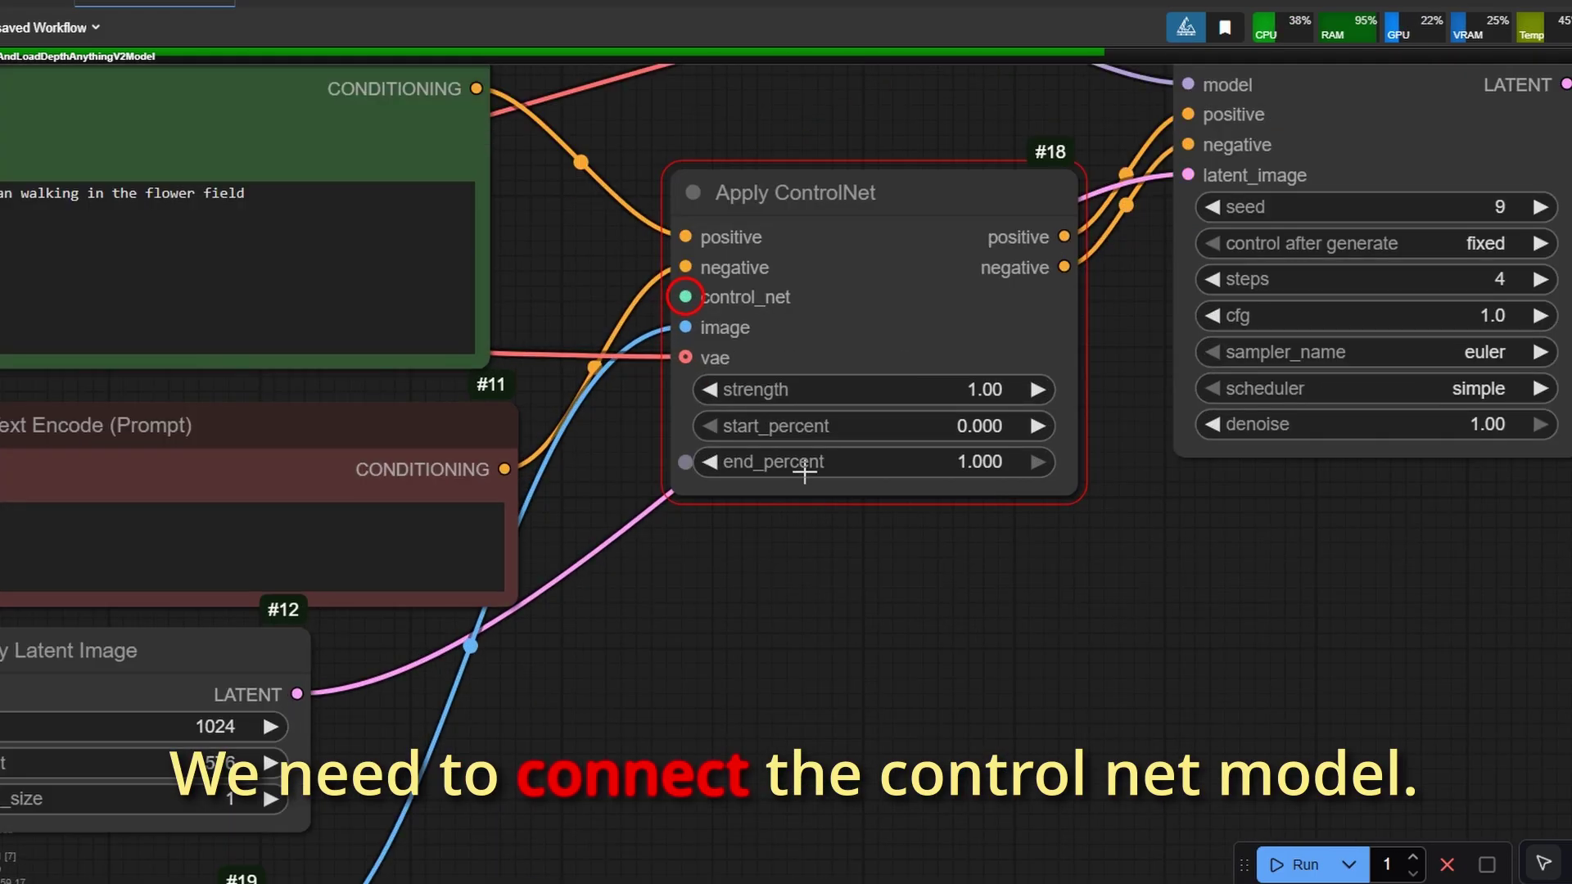
{"action": "scroll", "coordinate": [887, 587], "scroll_direction": "down", "scroll_amount": 2}
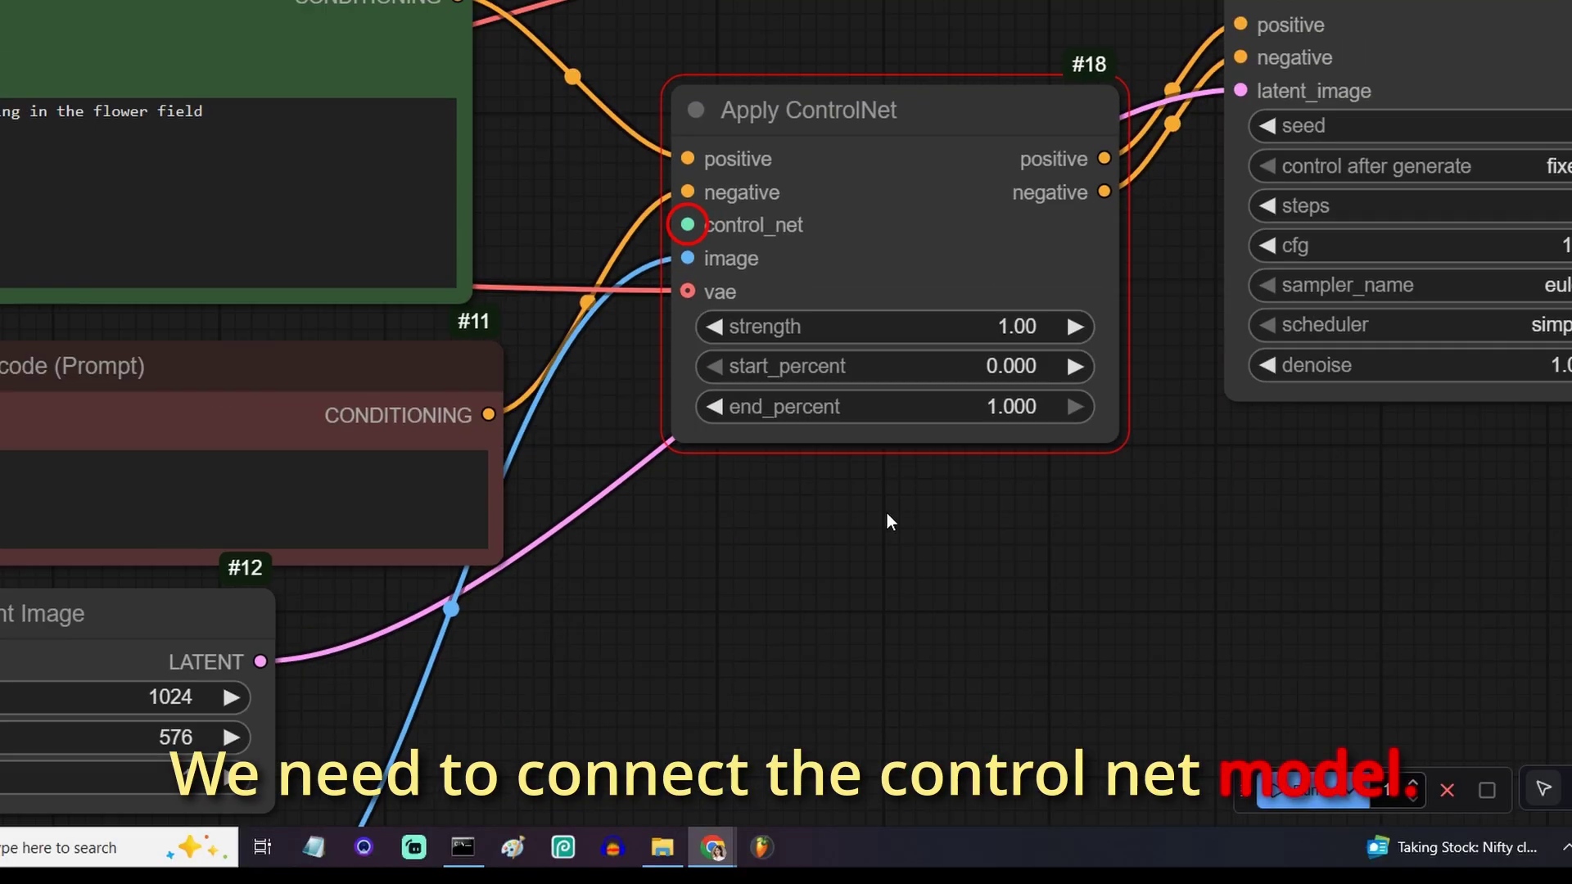
{"action": "scroll", "coordinate": [876, 491], "scroll_direction": "down", "scroll_amount": 1}
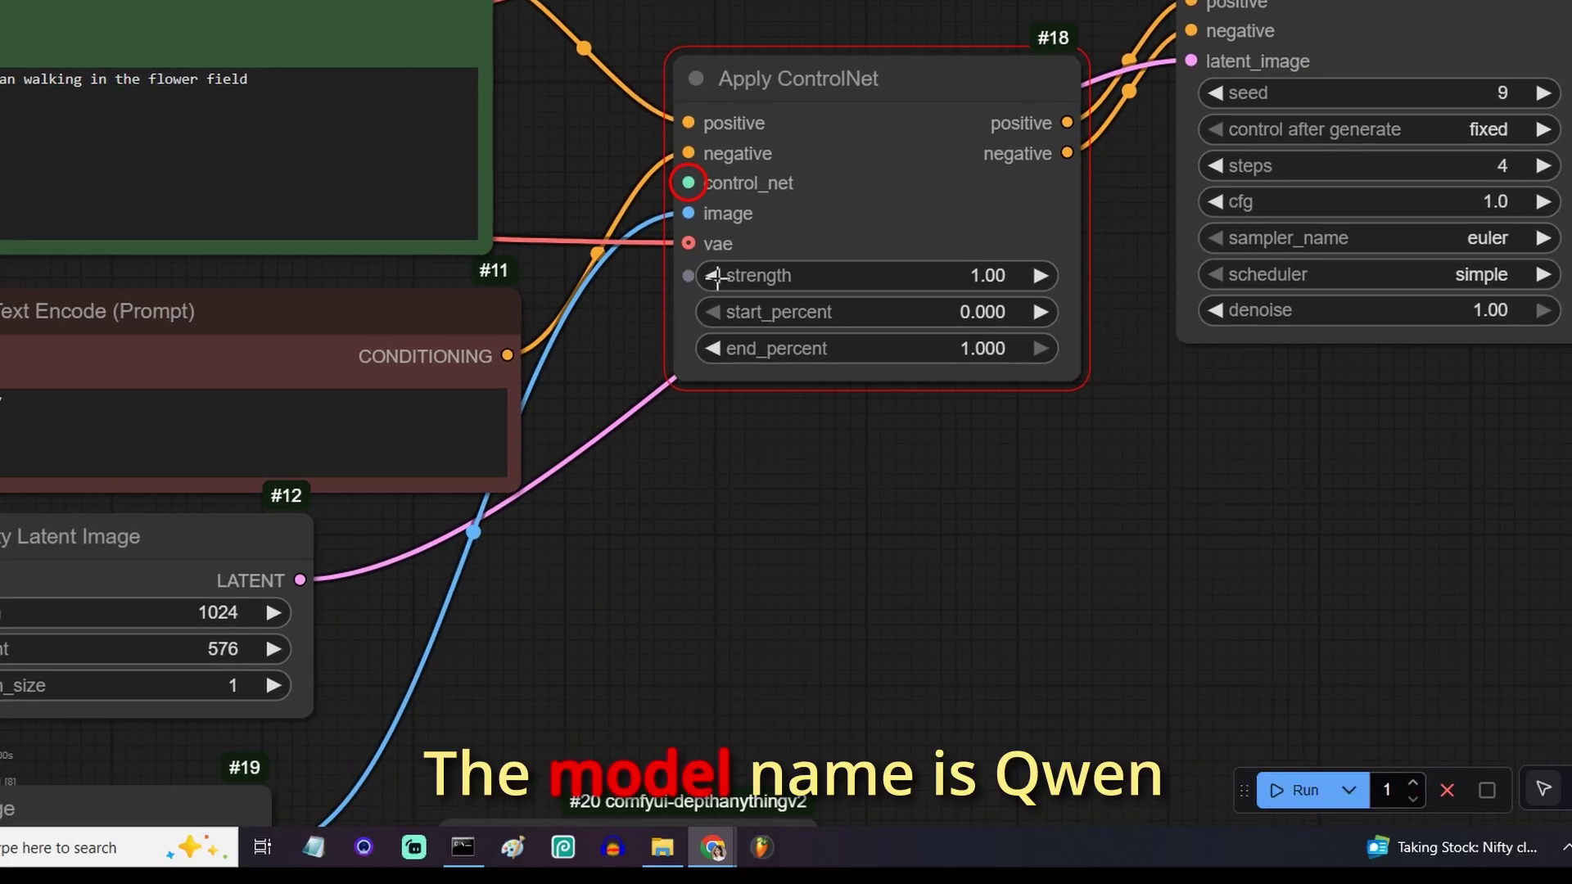
{"action": "left_click_drag", "start_coordinate": [689, 183], "coordinate": [804, 445]}
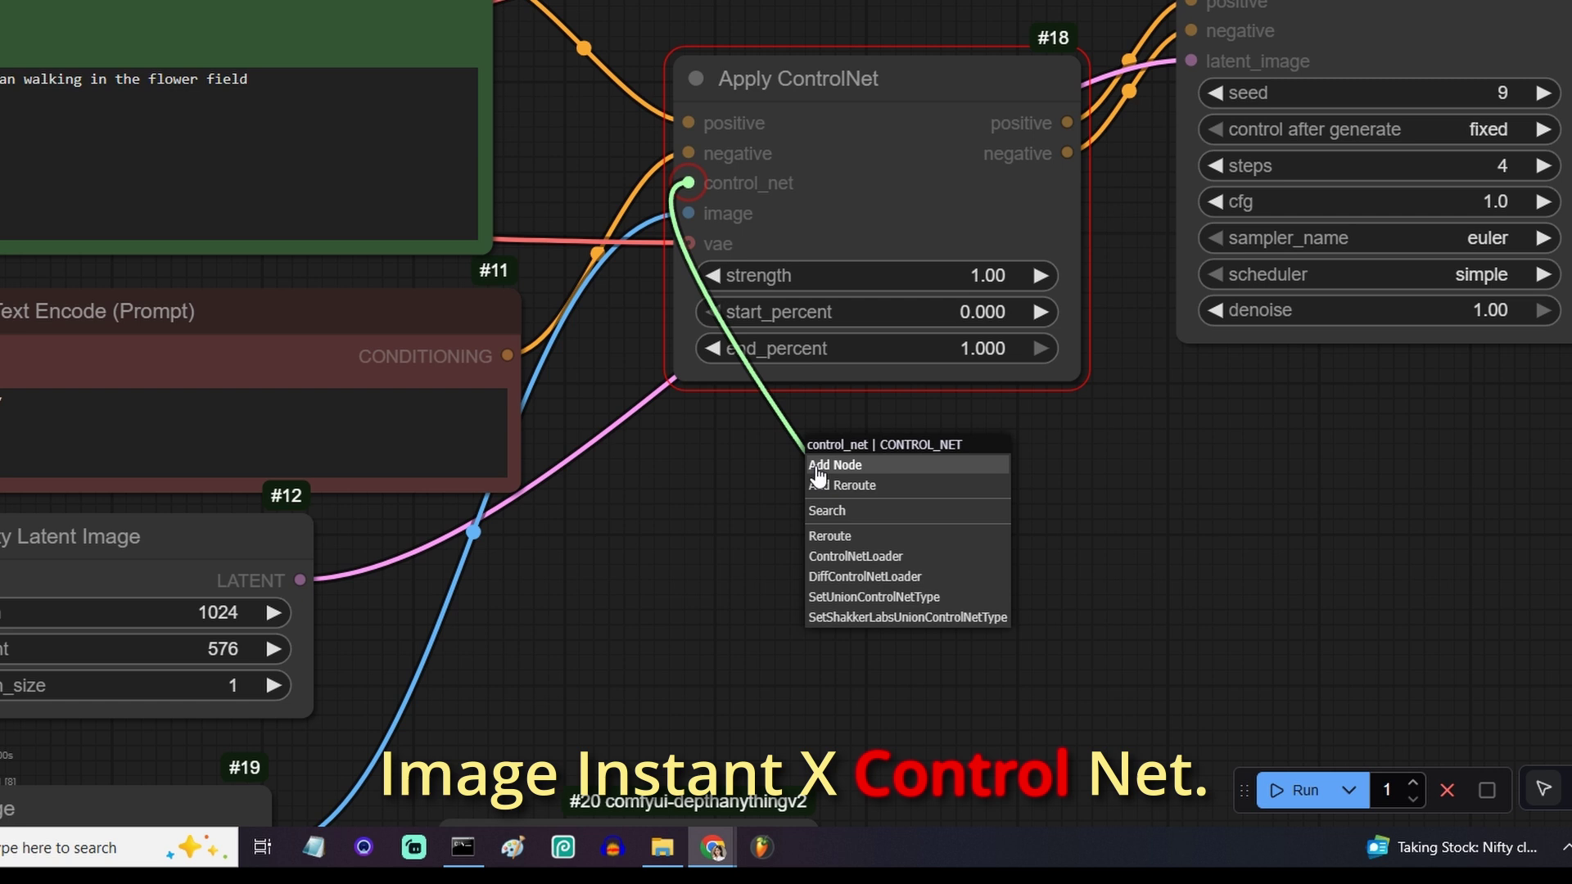
{"action": "left_click", "coordinate": [856, 556]}
{"action": "scroll", "coordinate": [849, 578], "scroll_direction": "up", "scroll_amount": 3}
{"action": "left_click_drag", "start_coordinate": [1201, 597], "coordinate": [1358, 611]}
{"action": "left_click_drag", "start_coordinate": [1089, 652], "coordinate": [1077, 631]}
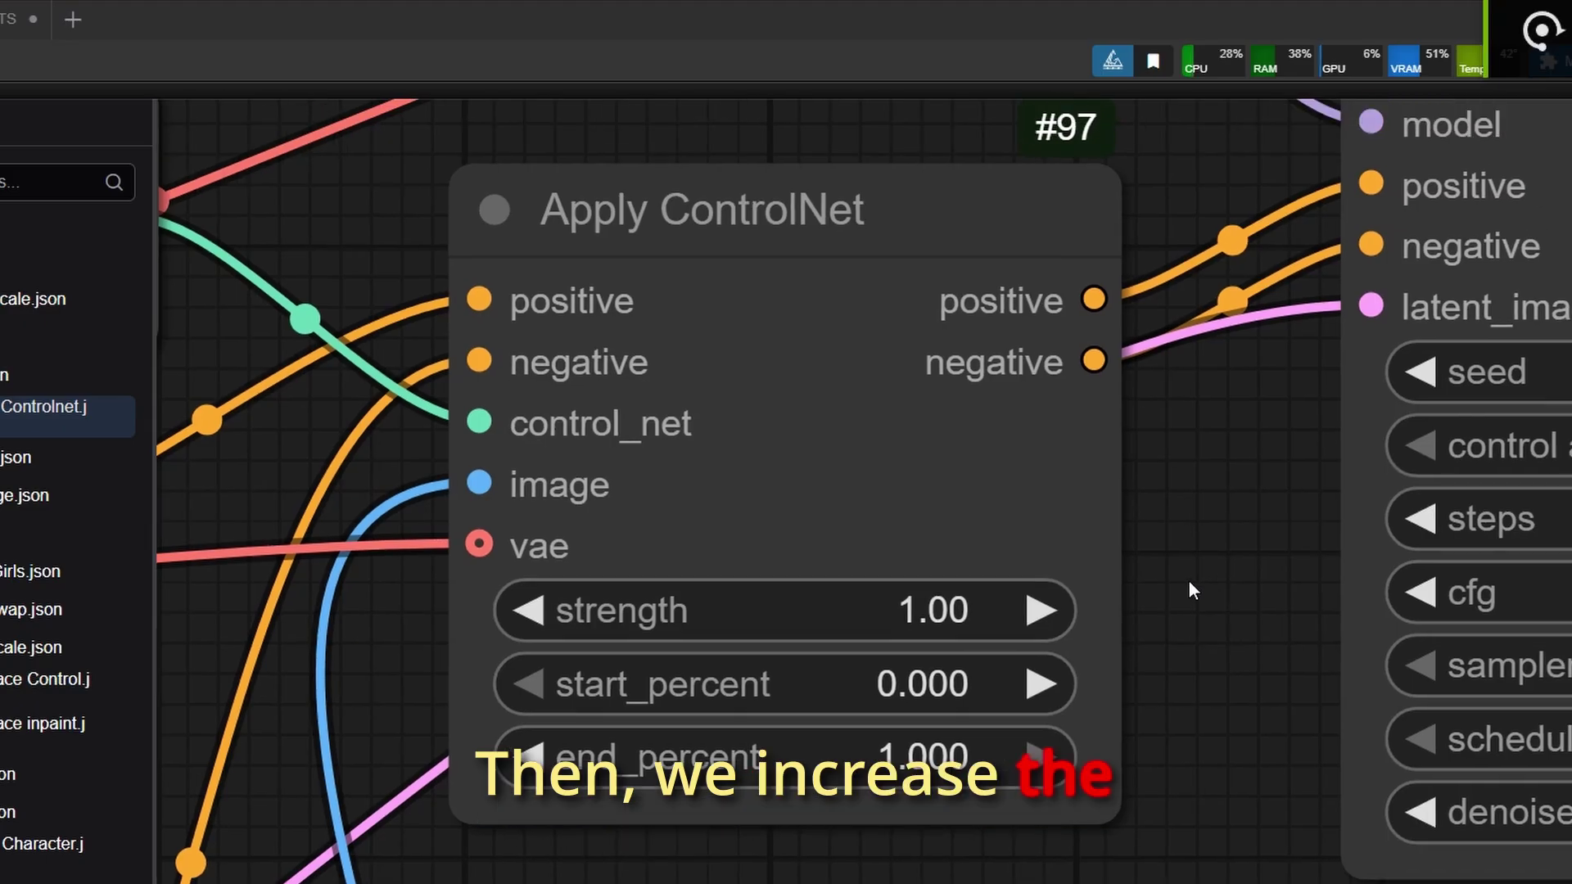
- Raise the Apply ControlNet strength to 1.50
{"action": "left_click", "coordinate": [1037, 610]}
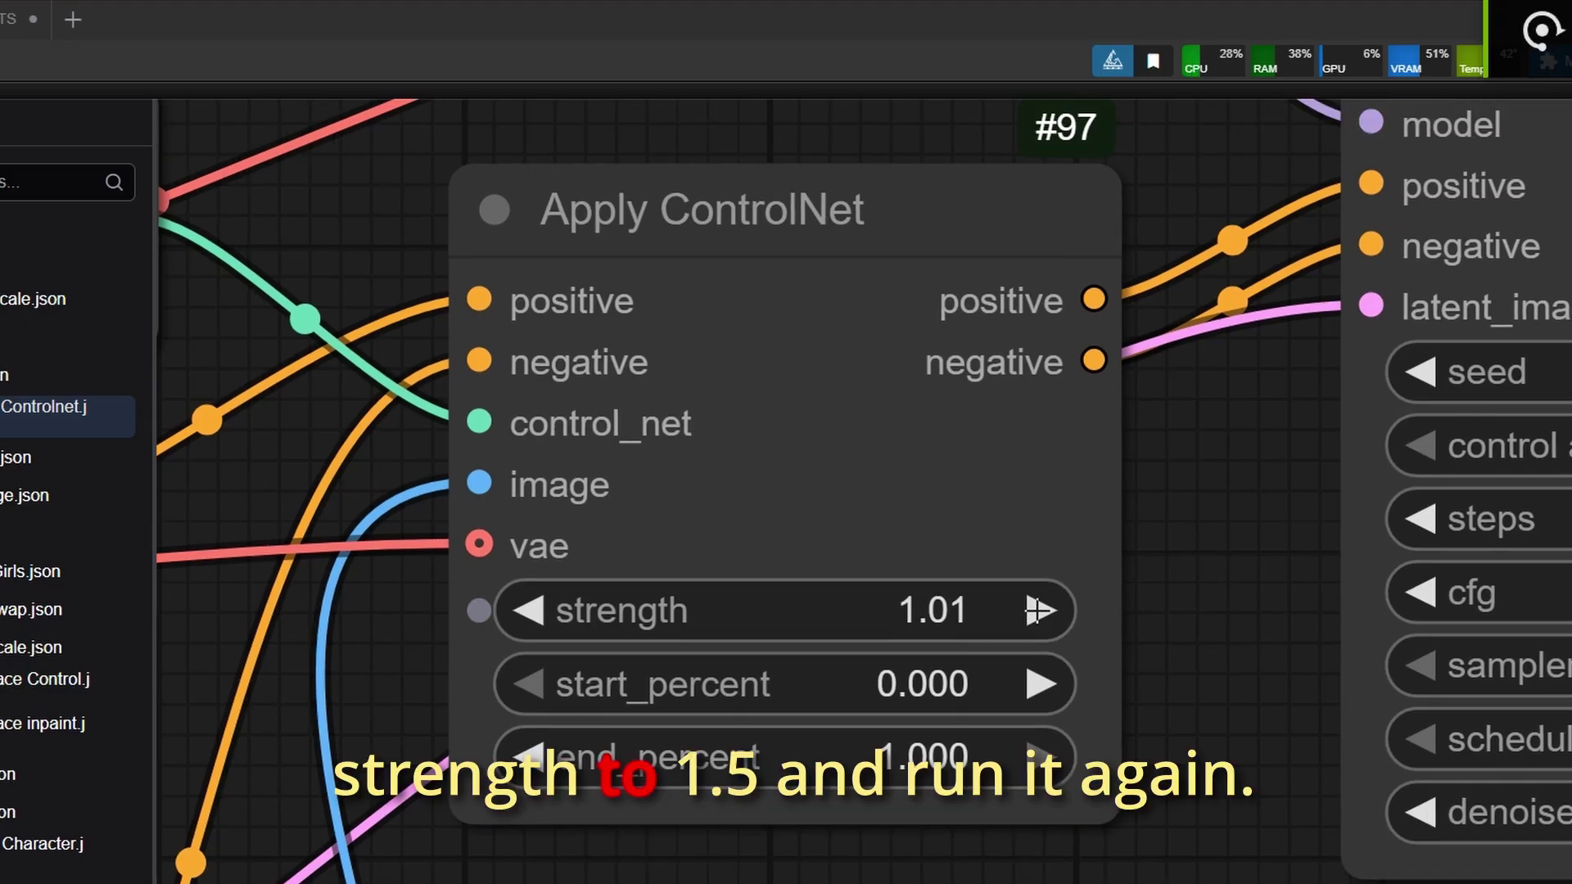
{"action": "left_click", "coordinate": [1036, 610]}
{"action": "left_click", "coordinate": [1037, 611]}
{"action": "left_click", "coordinate": [1037, 610]}
{"action": "left_click", "coordinate": [1037, 610]}
{"action": "left_click", "coordinate": [1037, 611]}
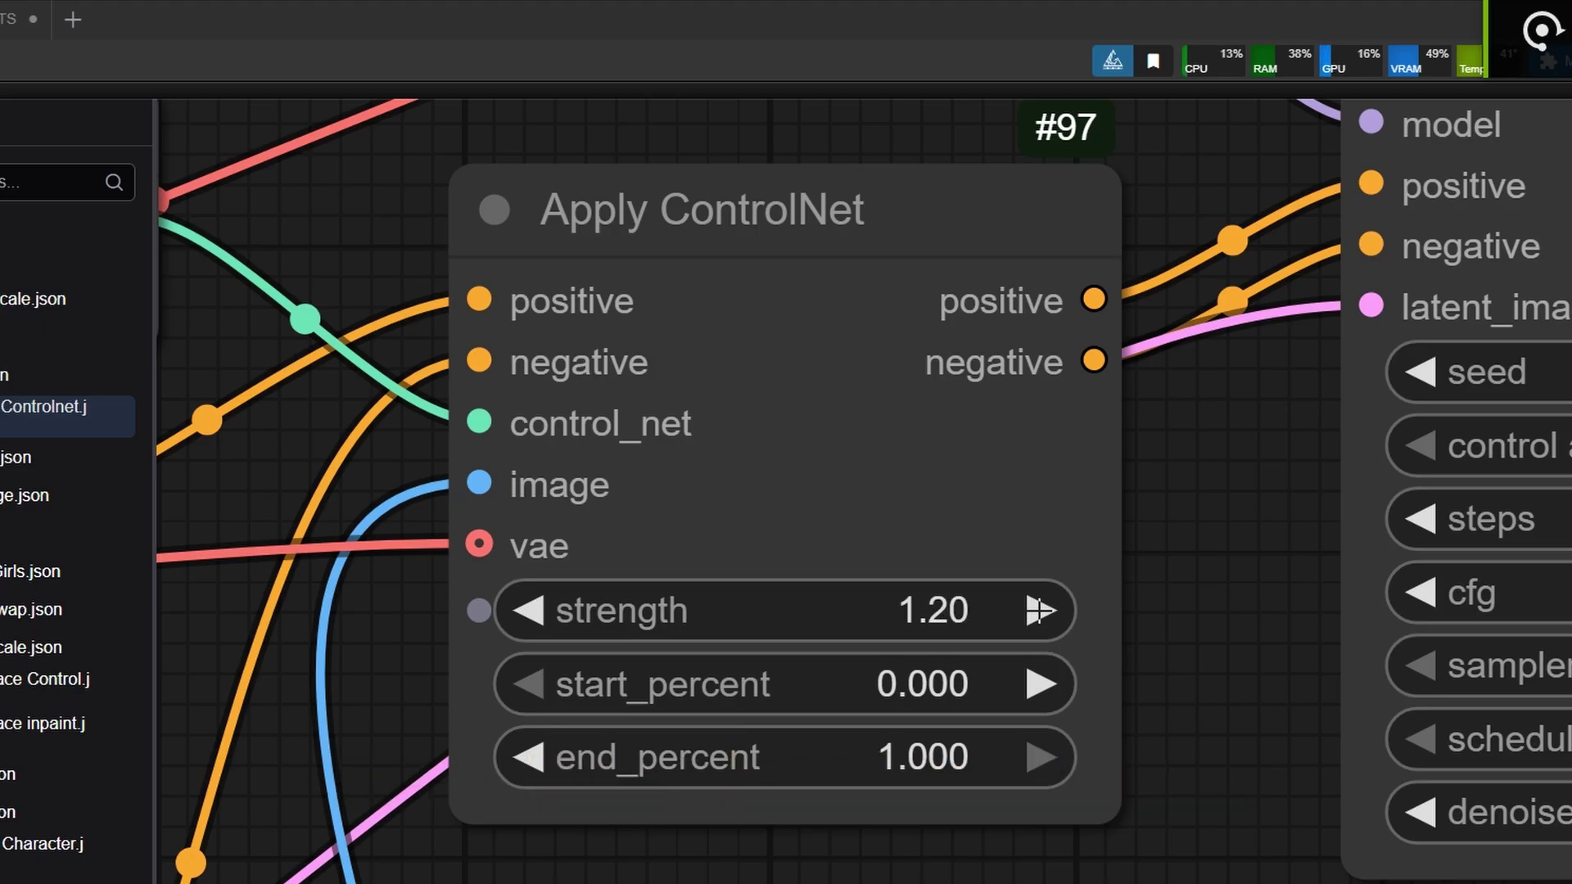
{"action": "left_click", "coordinate": [1037, 610]}
{"action": "left_click", "coordinate": [1037, 610]}
{"action": "left_click", "coordinate": [1037, 610]}
{"action": "left_click", "coordinate": [1036, 610]}
{"action": "left_click", "coordinate": [1037, 610]}
{"action": "left_click", "coordinate": [1036, 610]}
{"action": "left_click", "coordinate": [1037, 610]}
{"action": "left_click", "coordinate": [1037, 610]}
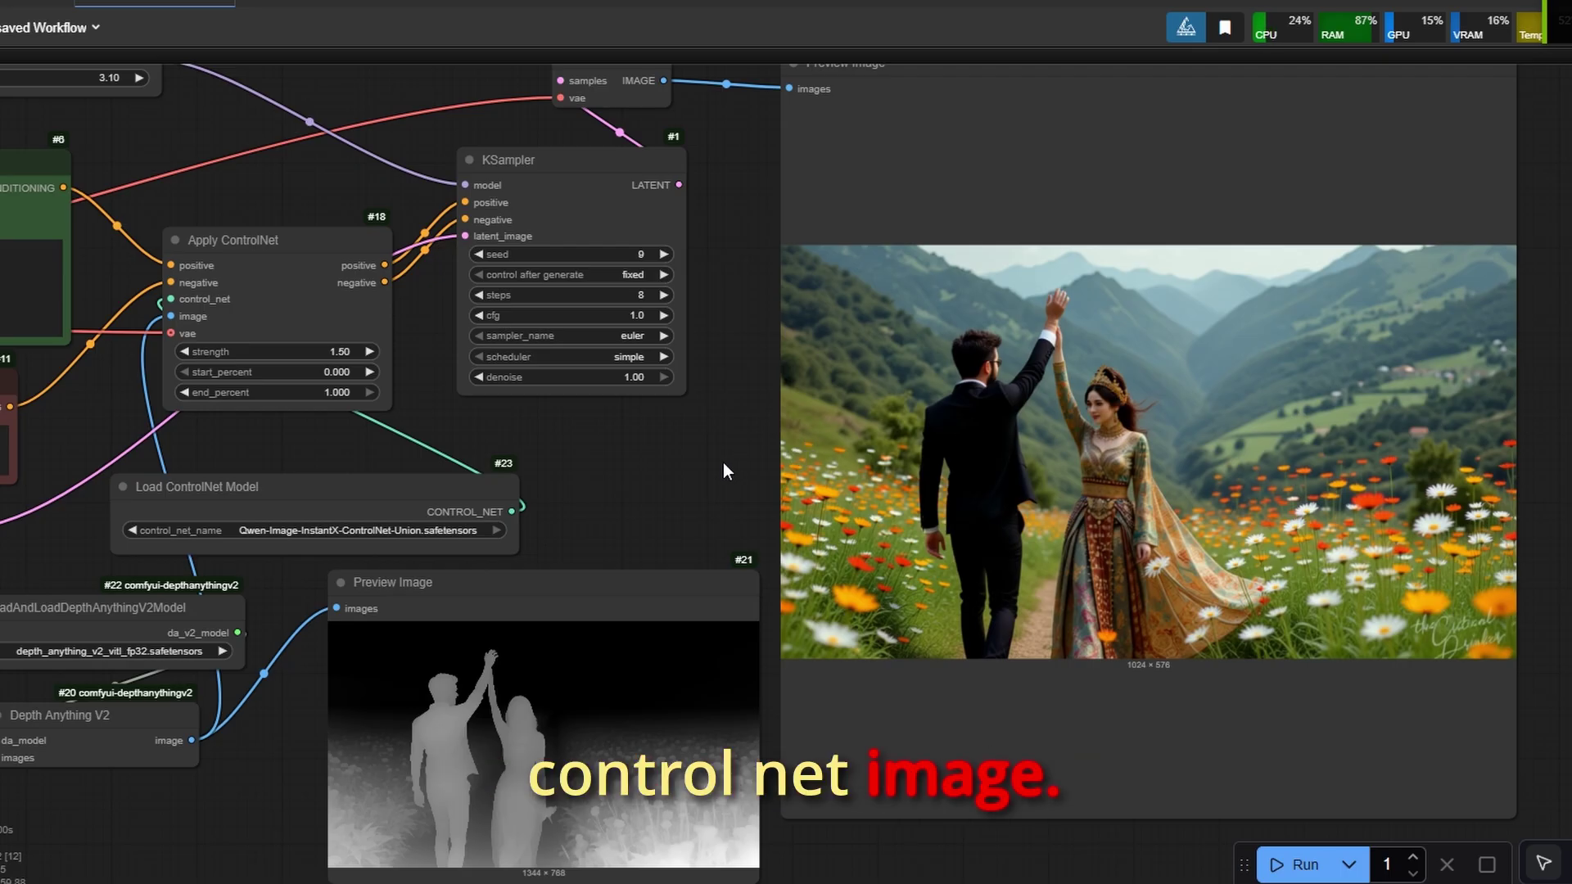
{"action": "scroll", "coordinate": [635, 491], "scroll_direction": "up", "scroll_amount": 2}
{"action": "left_click_drag", "start_coordinate": [637, 494], "coordinate": [1139, 607]}
{"action": "scroll", "coordinate": [711, 455], "scroll_direction": "up", "scroll_amount": 8}
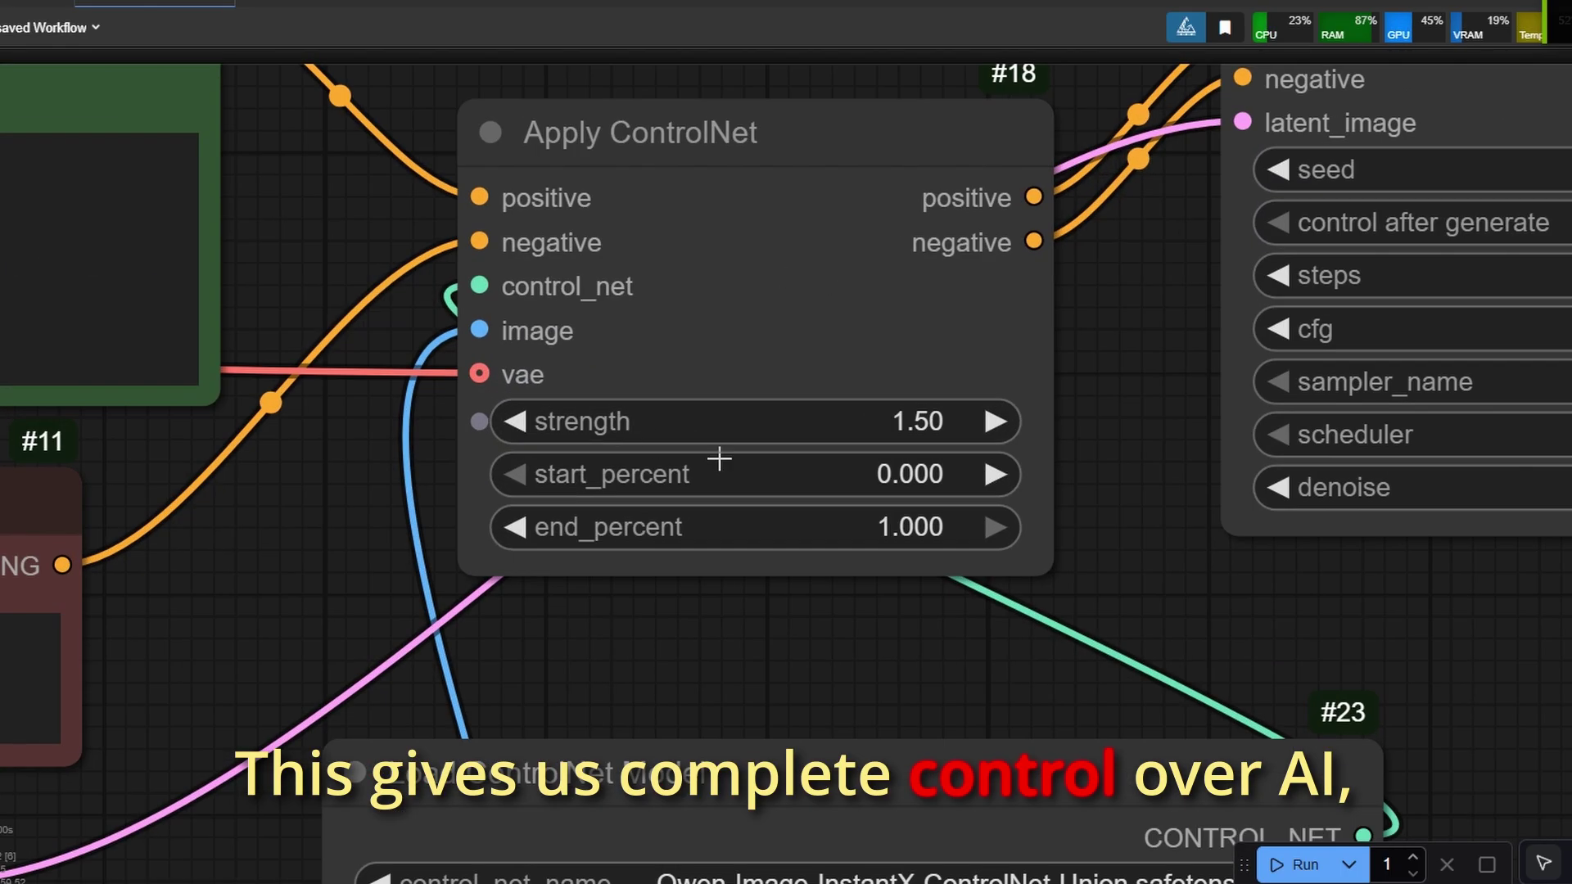
{"action": "left_click_drag", "start_coordinate": [1405, 608], "coordinate": [803, 439]}
{"action": "scroll", "coordinate": [904, 477], "scroll_direction": "down", "scroll_amount": 8}
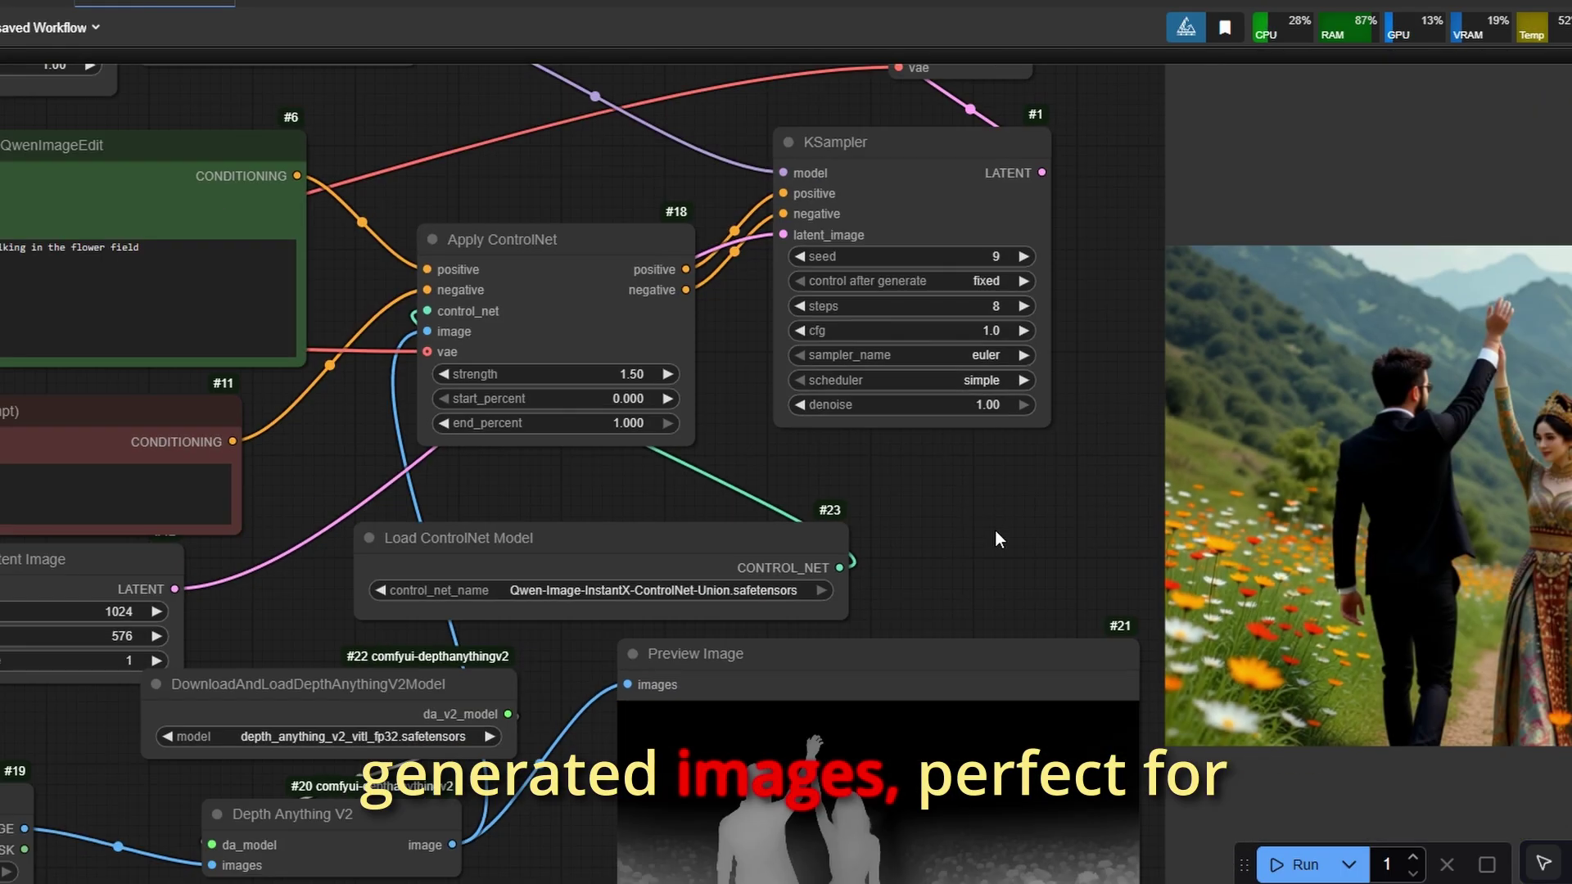
- Load students-1822449_1280.jpg as the control picture in the Load Image node that feeds Depth Anything V2
{"action": "left_click_drag", "start_coordinate": [1089, 609], "coordinate": [831, 506]}
{"action": "left_click_drag", "start_coordinate": [889, 537], "coordinate": [1186, 562]}
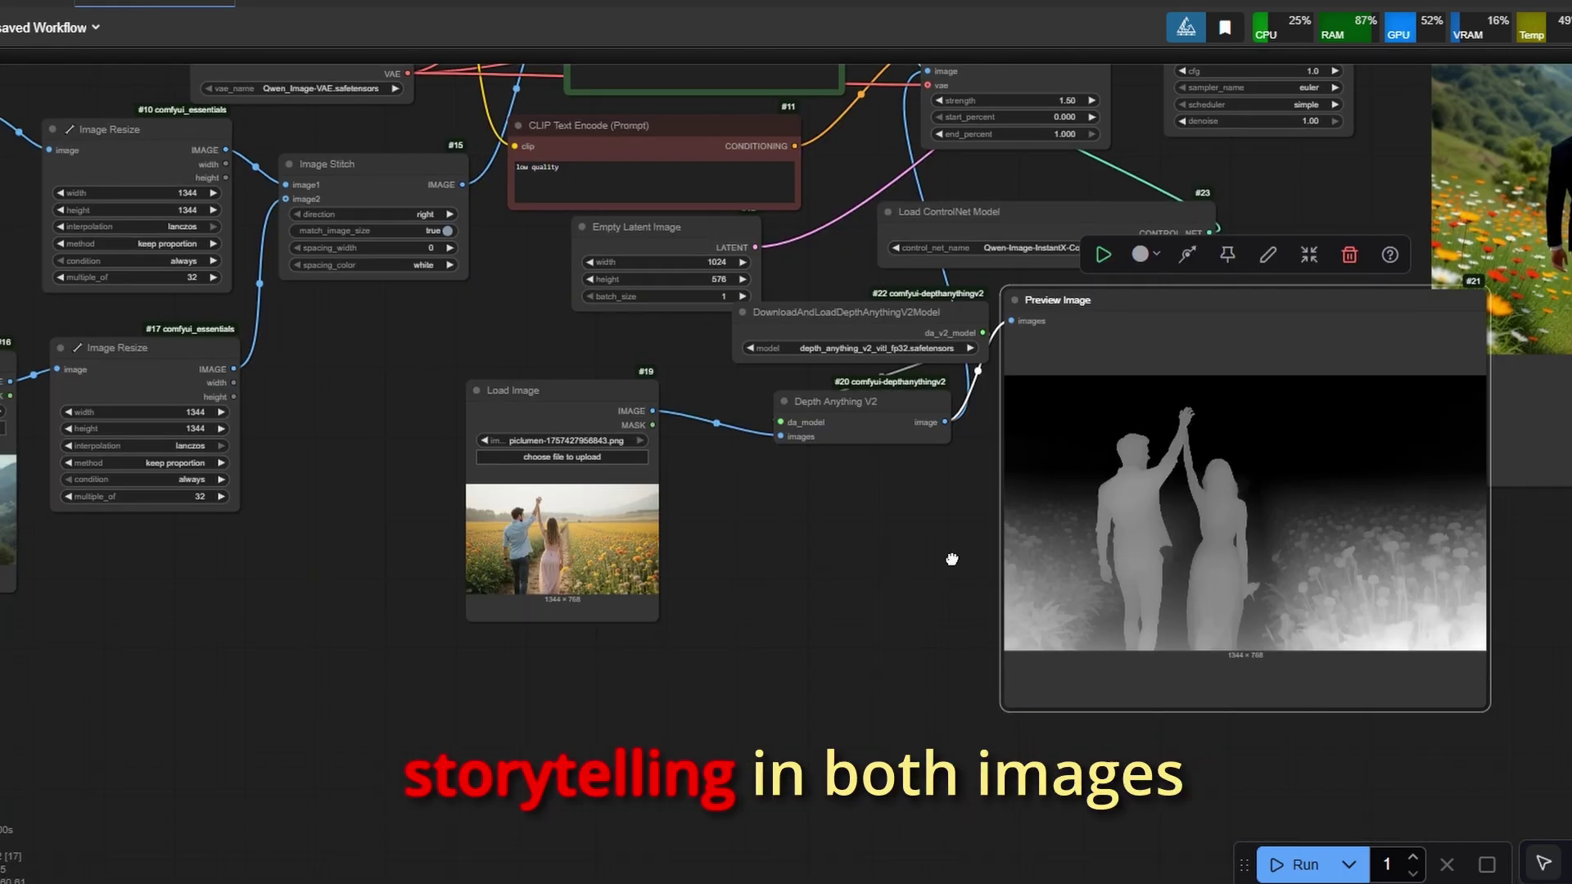
{"action": "scroll", "coordinate": [827, 501], "scroll_direction": "up", "scroll_amount": 11}
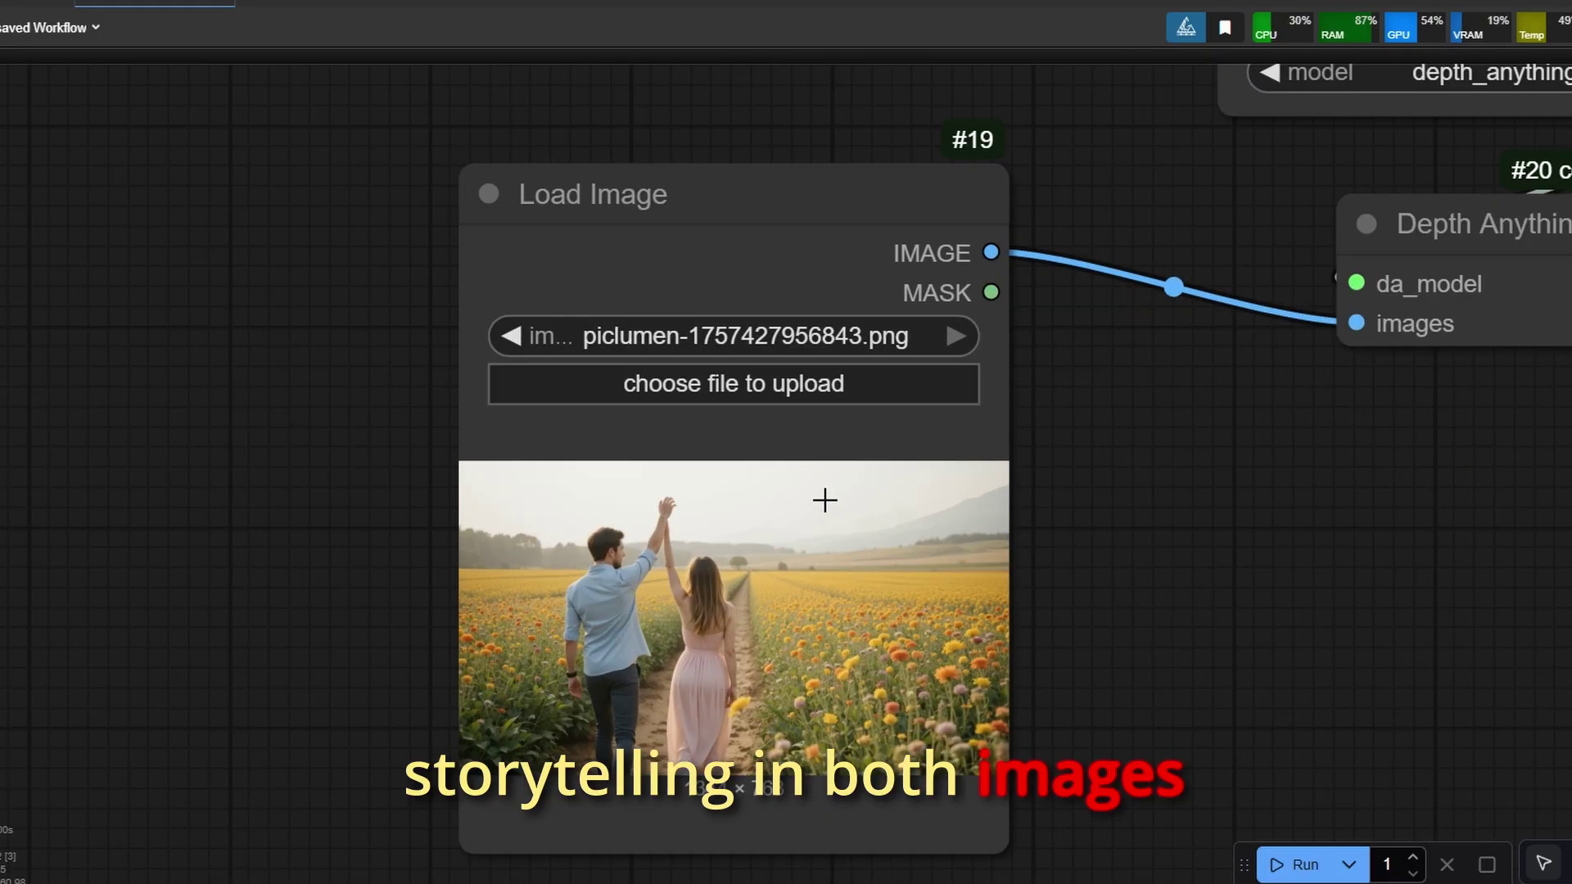
{"action": "left_click_drag", "start_coordinate": [1114, 511], "coordinate": [1161, 445]}
{"action": "scroll", "coordinate": [819, 444], "scroll_direction": "up", "scroll_amount": 1}
{"action": "left_click", "coordinate": [768, 292]}
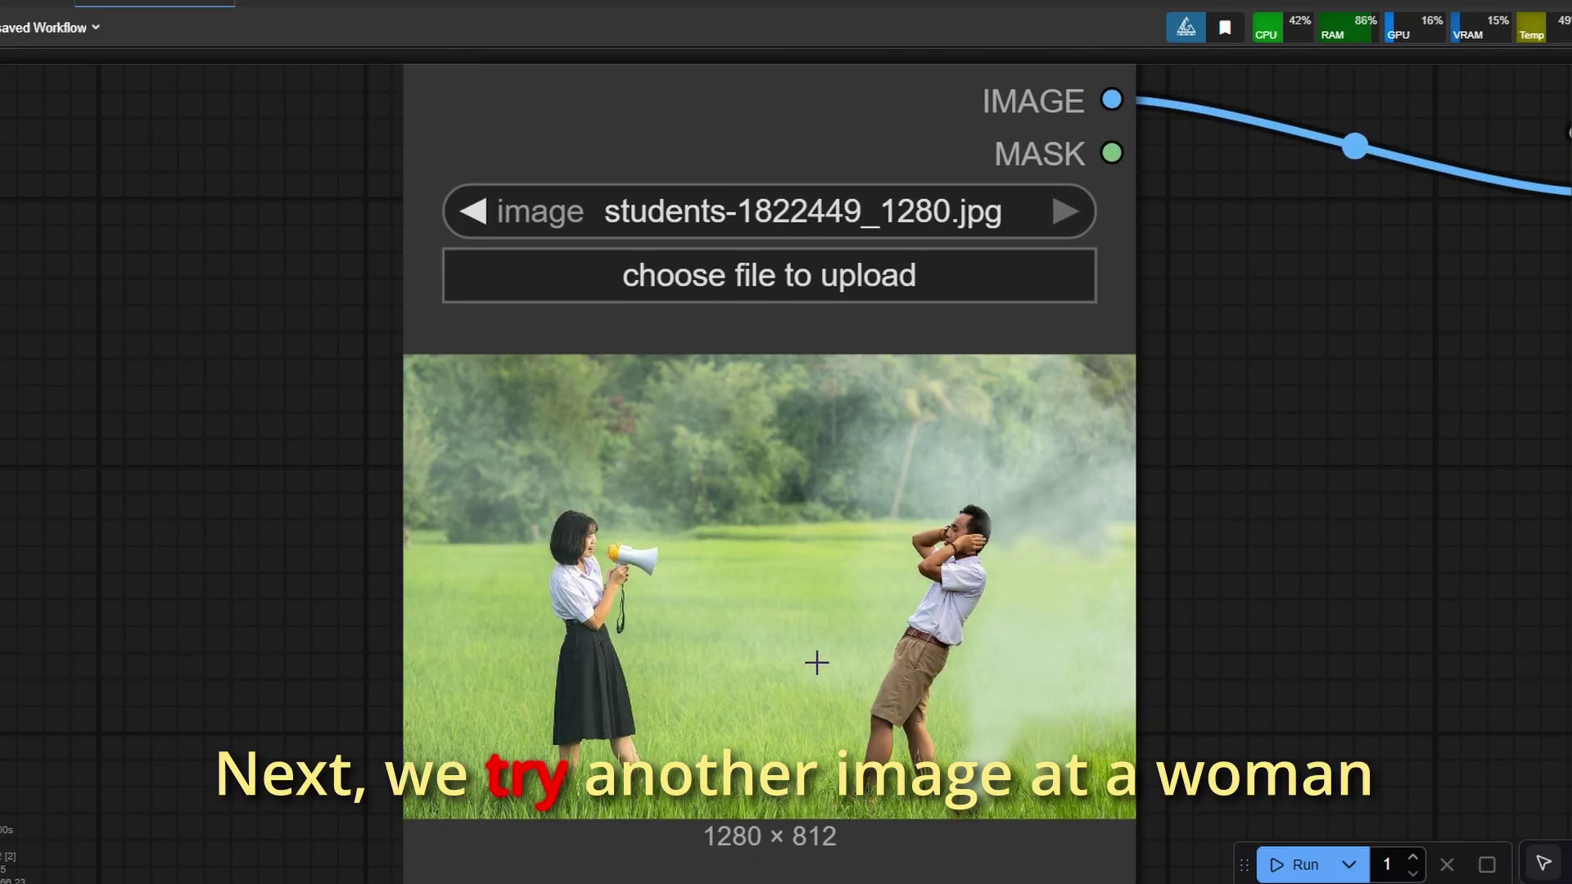
- Examine the new control picture, its depth map preview and the image generated from that pose
{"action": "scroll", "coordinate": [772, 565], "scroll_direction": "up", "scroll_amount": 1}
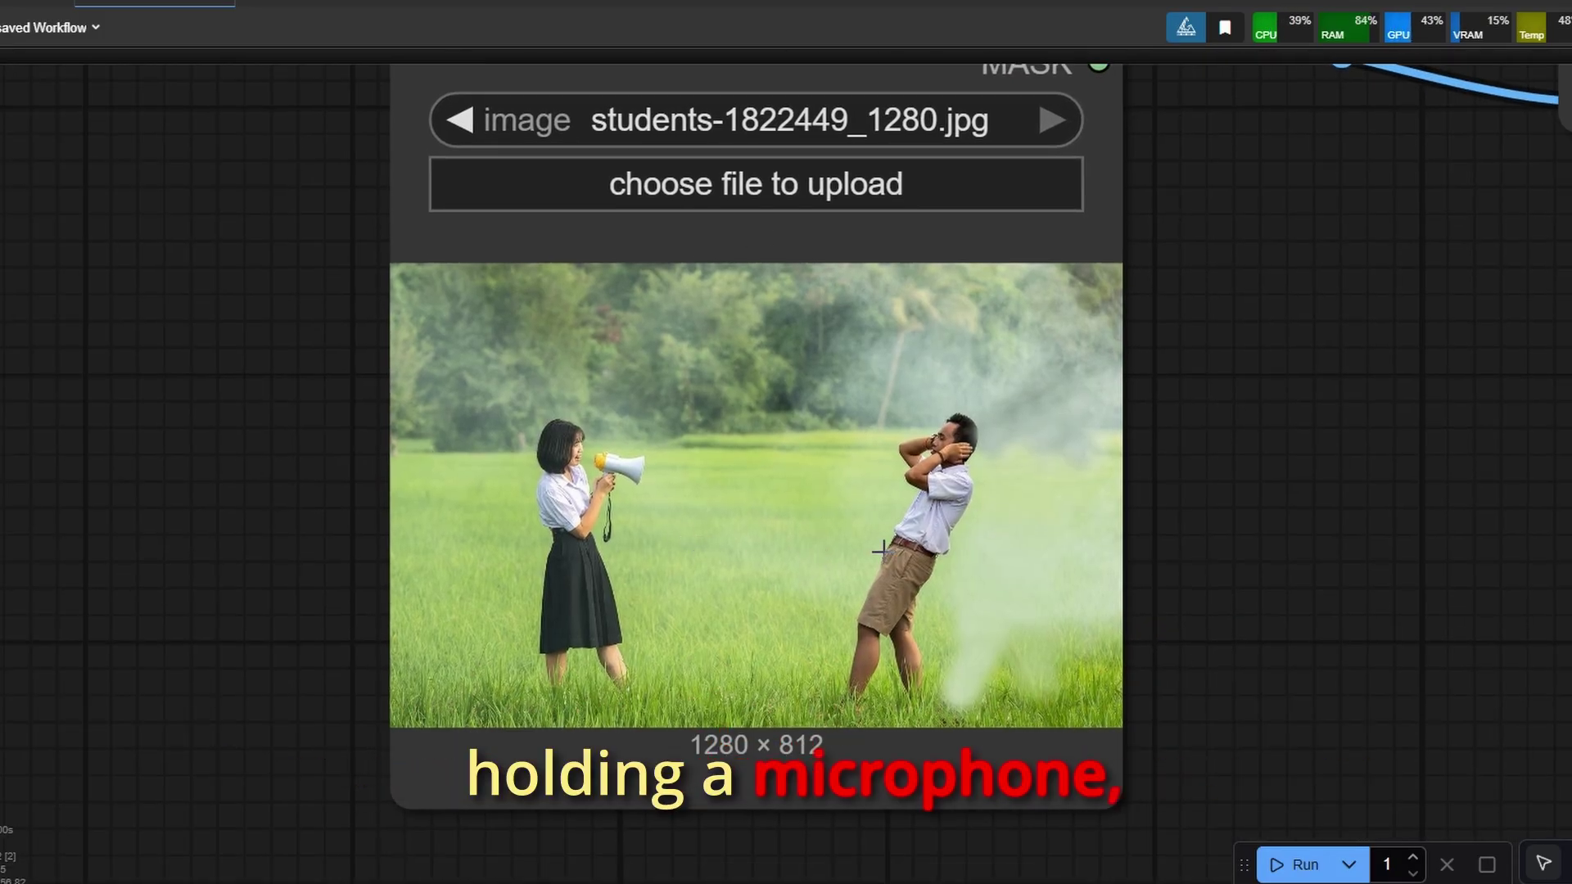
{"action": "scroll", "coordinate": [884, 552], "scroll_direction": "down", "scroll_amount": 4}
{"action": "left_click_drag", "start_coordinate": [1215, 470], "coordinate": [889, 726]}
{"action": "left_click_drag", "start_coordinate": [1238, 579], "coordinate": [787, 753]}
{"action": "scroll", "coordinate": [515, 623], "scroll_direction": "up", "scroll_amount": 3}
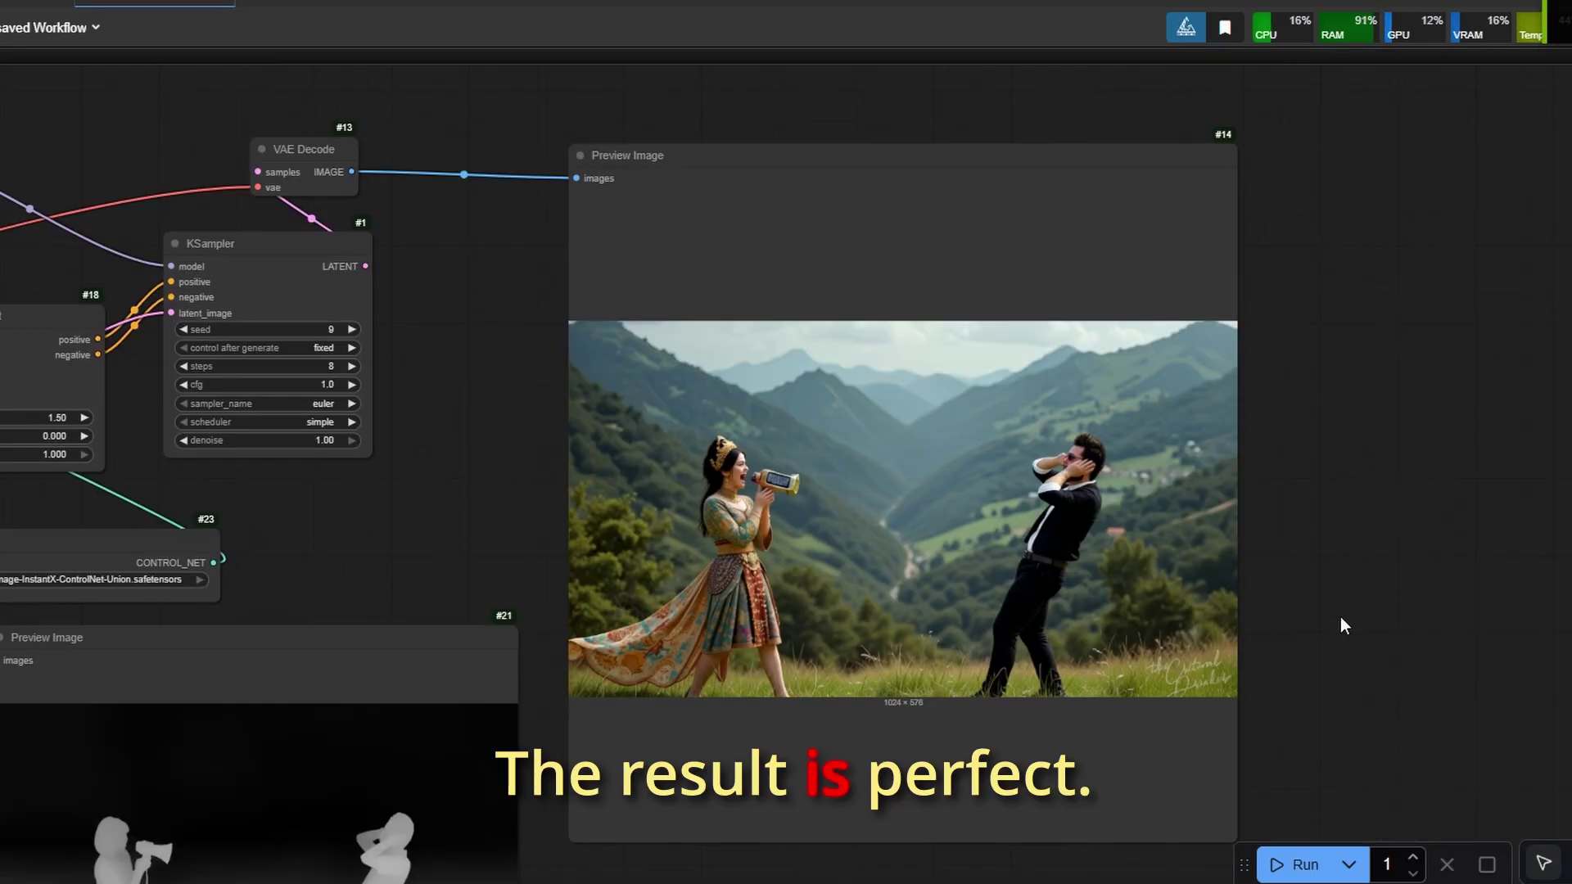
{"action": "left_click_drag", "start_coordinate": [1353, 629], "coordinate": [1517, 532]}
{"action": "scroll", "coordinate": [1056, 529], "scroll_direction": "up", "scroll_amount": 3}
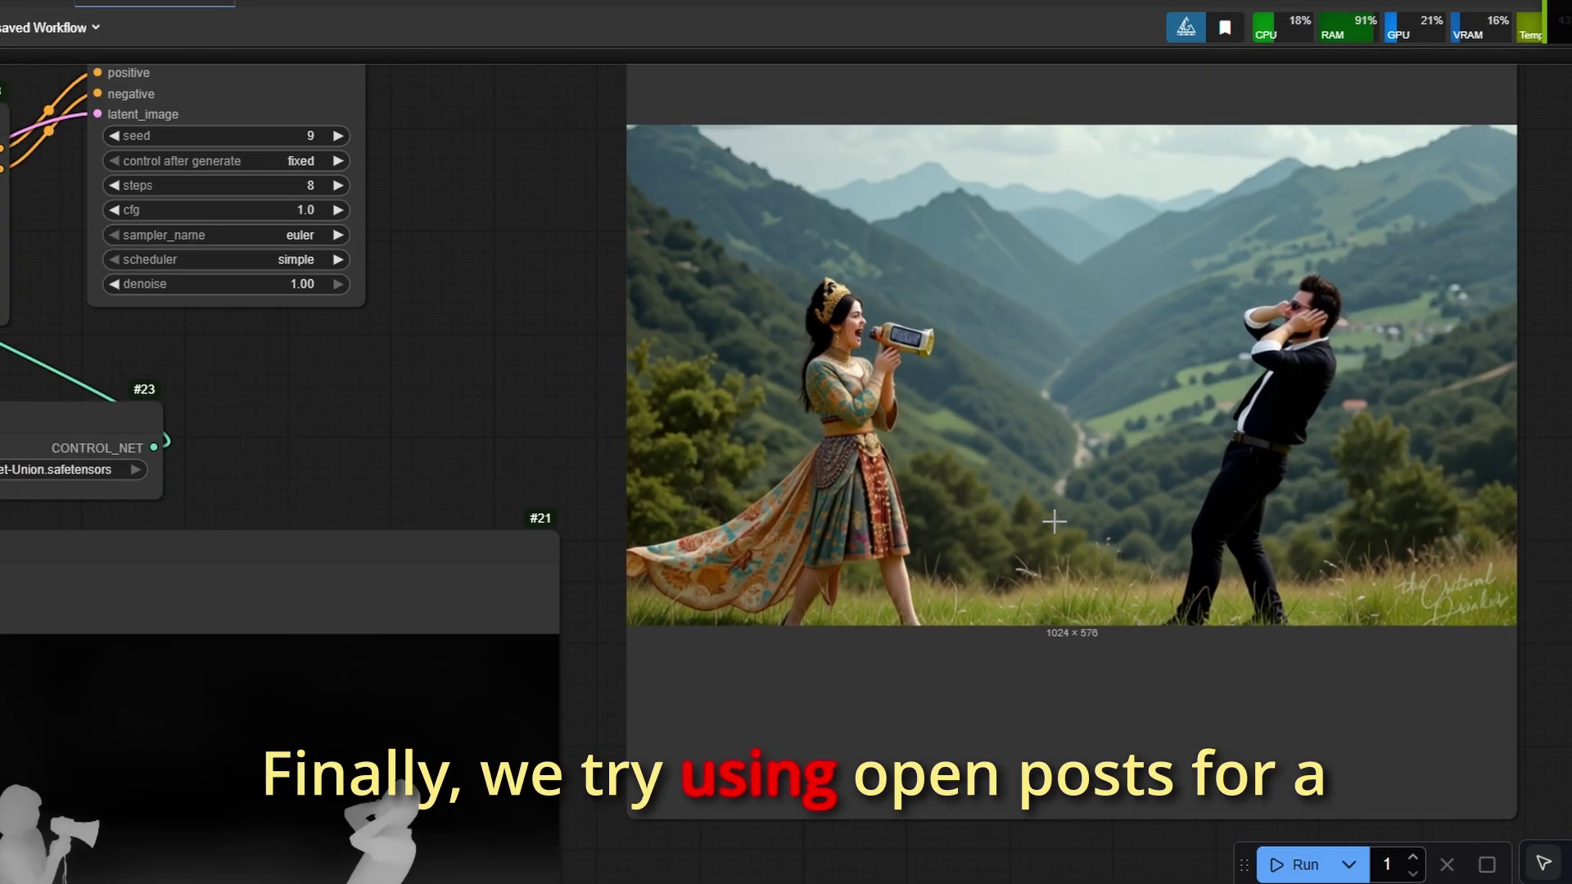
{"action": "scroll", "coordinate": [1054, 521], "scroll_direction": "down", "scroll_amount": 2}
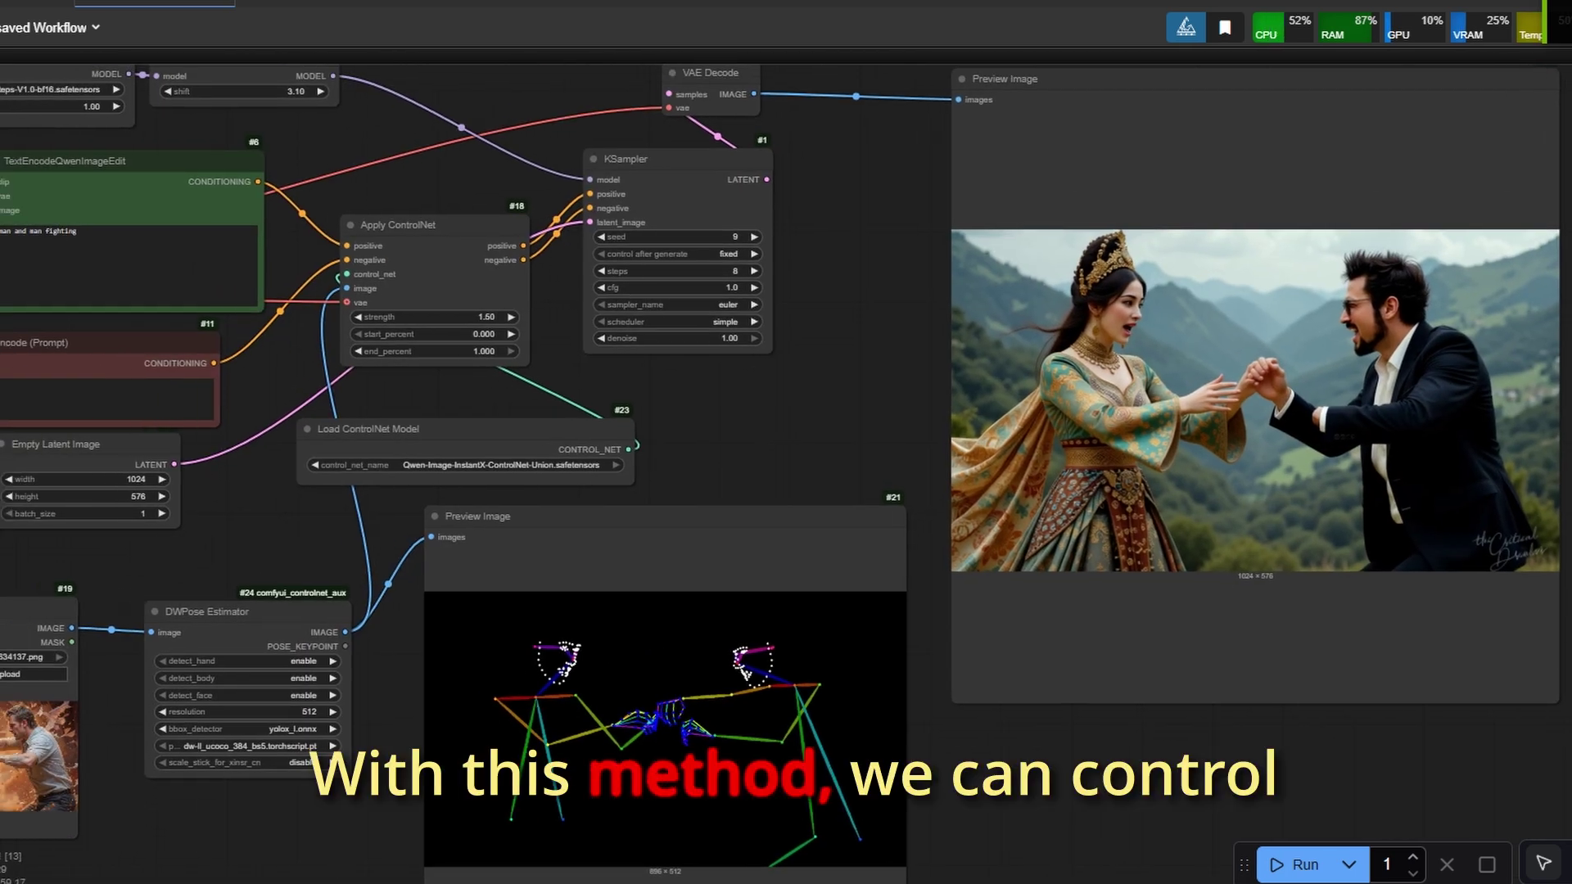
- Examine the fighting couple reference picture and the pose skeleton preview produced by DWPose Estimator
{"action": "left_click_drag", "start_coordinate": [1066, 614], "coordinate": [1425, 545]}
{"action": "left_click_drag", "start_coordinate": [636, 709], "coordinate": [1057, 635]}
{"action": "scroll", "coordinate": [814, 648], "scroll_direction": "up", "scroll_amount": 9}
{"action": "scroll", "coordinate": [814, 647], "scroll_direction": "up", "scroll_amount": 7}
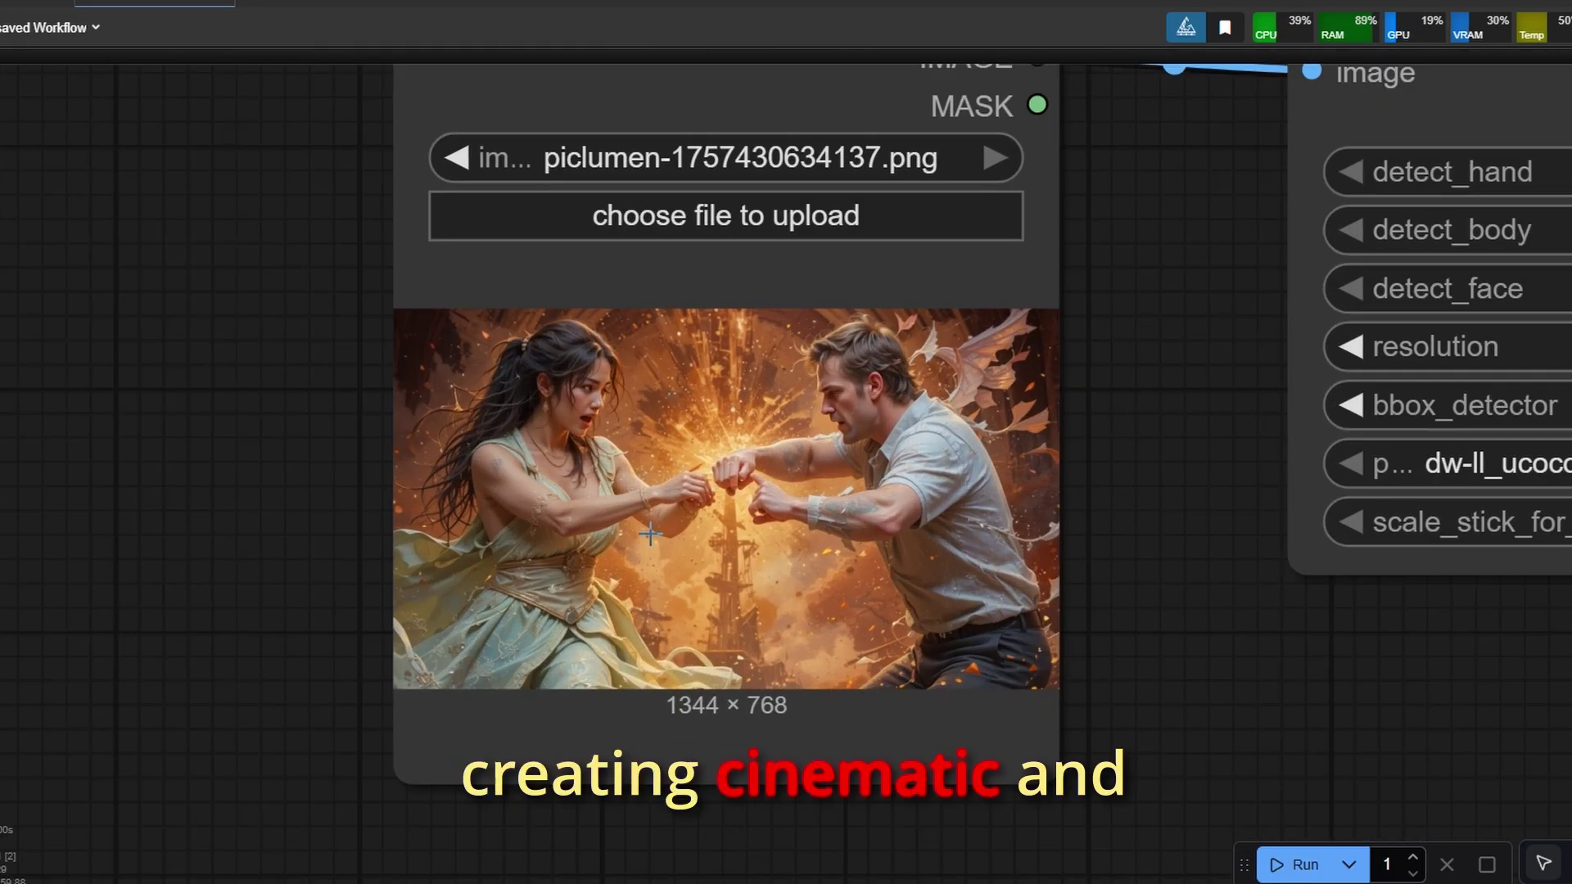
{"action": "scroll", "coordinate": [789, 592], "scroll_direction": "down", "scroll_amount": 2}
{"action": "scroll", "coordinate": [789, 592], "scroll_direction": "down", "scroll_amount": 3}
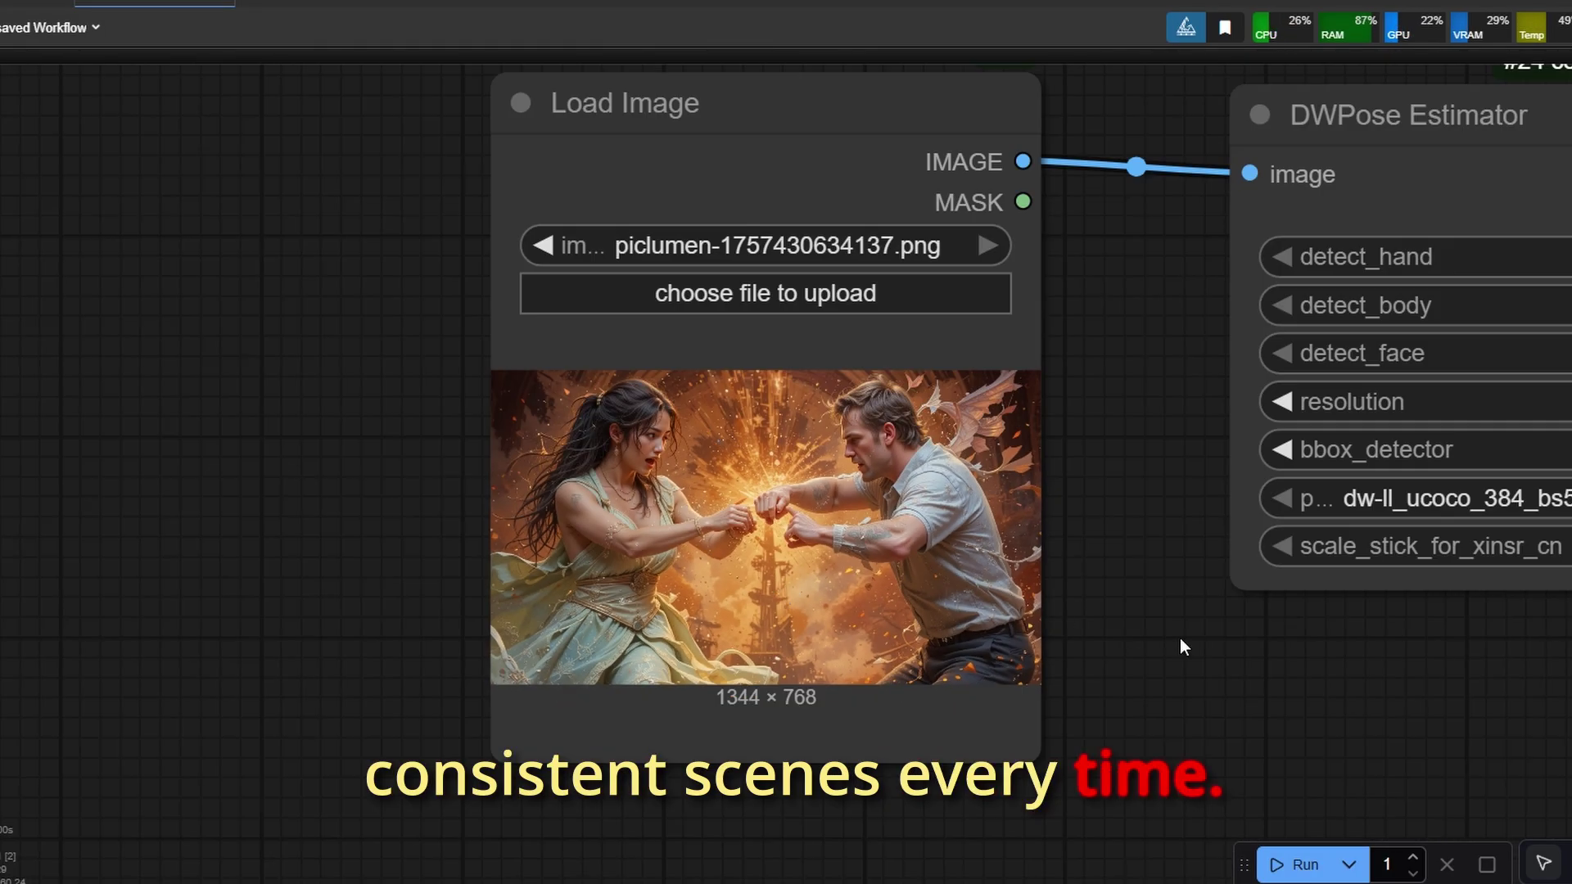
{"action": "left_click_drag", "start_coordinate": [1182, 646], "coordinate": [502, 611]}
{"action": "left_click_drag", "start_coordinate": [1127, 631], "coordinate": [485, 659]}
{"action": "left_click_drag", "start_coordinate": [1029, 600], "coordinate": [446, 612]}
{"action": "scroll", "coordinate": [728, 565], "scroll_direction": "down", "scroll_amount": 6}
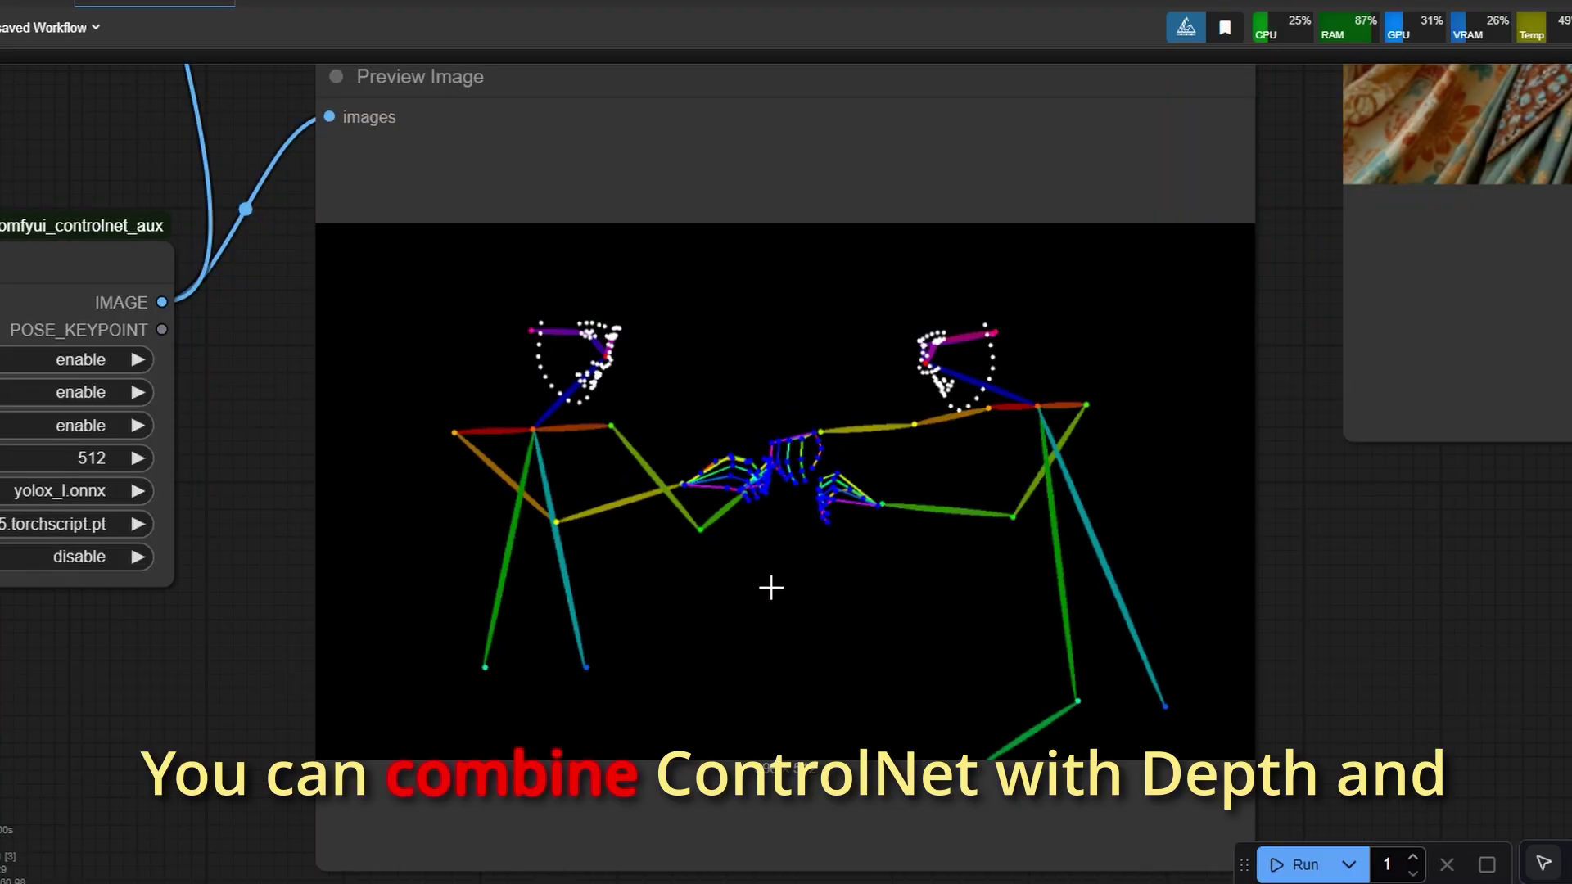
{"action": "scroll", "coordinate": [1021, 499], "scroll_direction": "right", "scroll_amount": 8}
{"action": "scroll", "coordinate": [892, 590], "scroll_direction": "down", "scroll_amount": 2}
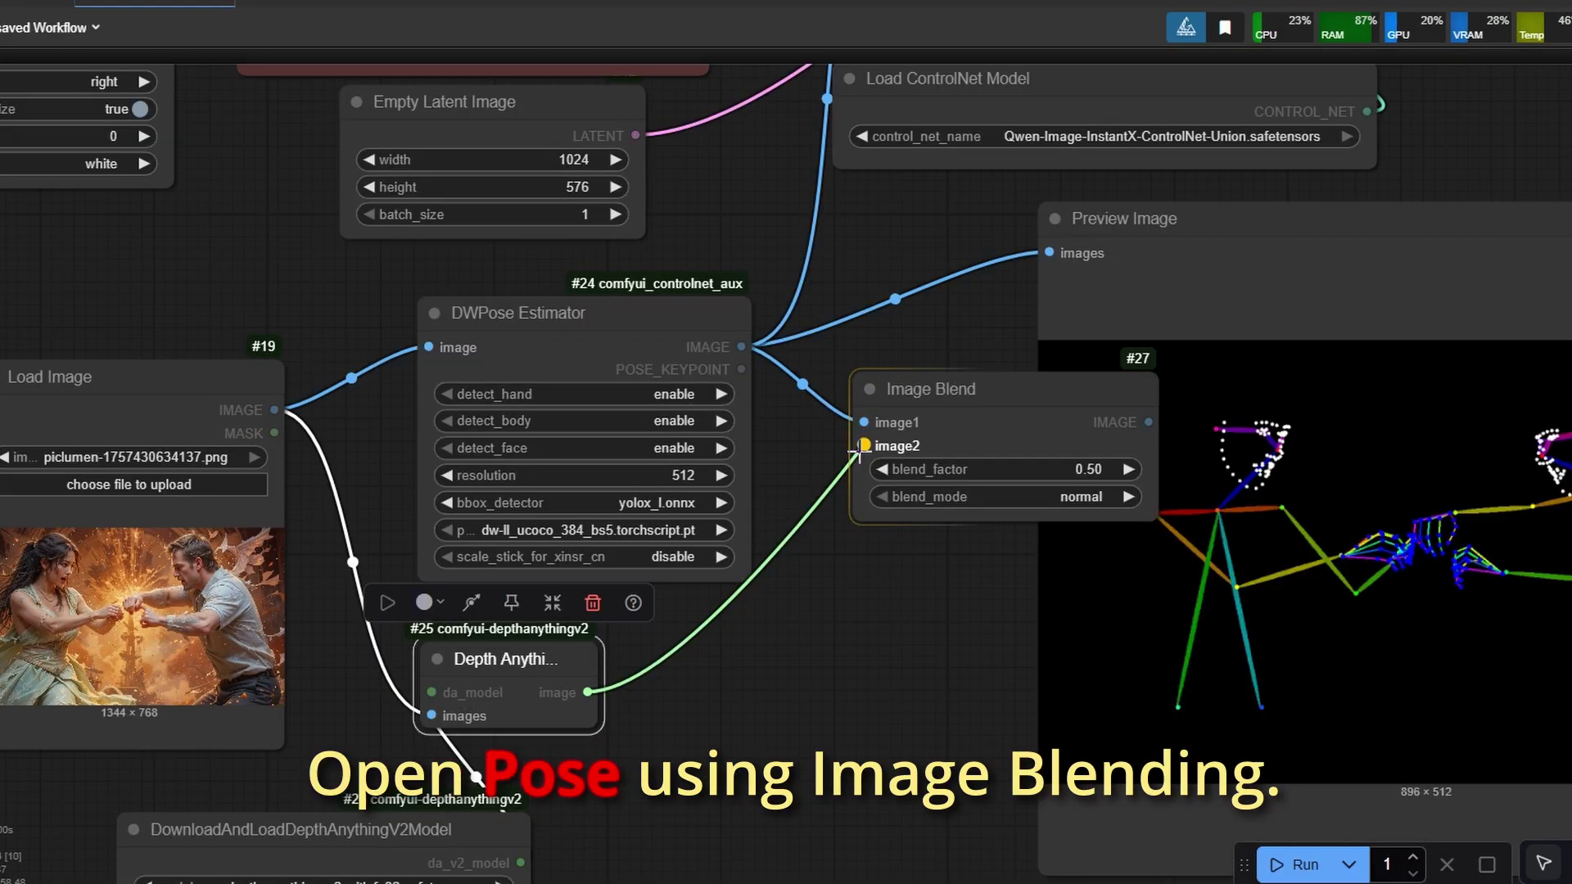
- Connect Depth Anything V2's image output to Image Blend's image2 and feed the blended image into Apply ControlNet's image input
{"action": "scroll", "coordinate": [938, 586], "scroll_direction": "up", "scroll_amount": 4}
{"action": "left_click", "coordinate": [968, 588]}
{"action": "left_click_drag", "start_coordinate": [1013, 611], "coordinate": [836, 149]}
{"action": "left_click_drag", "start_coordinate": [1028, 592], "coordinate": [1036, 382]}
{"action": "left_click_drag", "start_coordinate": [1206, 374], "coordinate": [1288, 398]}
{"action": "left_click_drag", "start_coordinate": [871, 686], "coordinate": [1006, 623]}
- Shift the DWPose Estimator node left and place the Image Blend node closer beside it
{"action": "left_click_drag", "start_coordinate": [661, 359], "coordinate": [589, 358]}
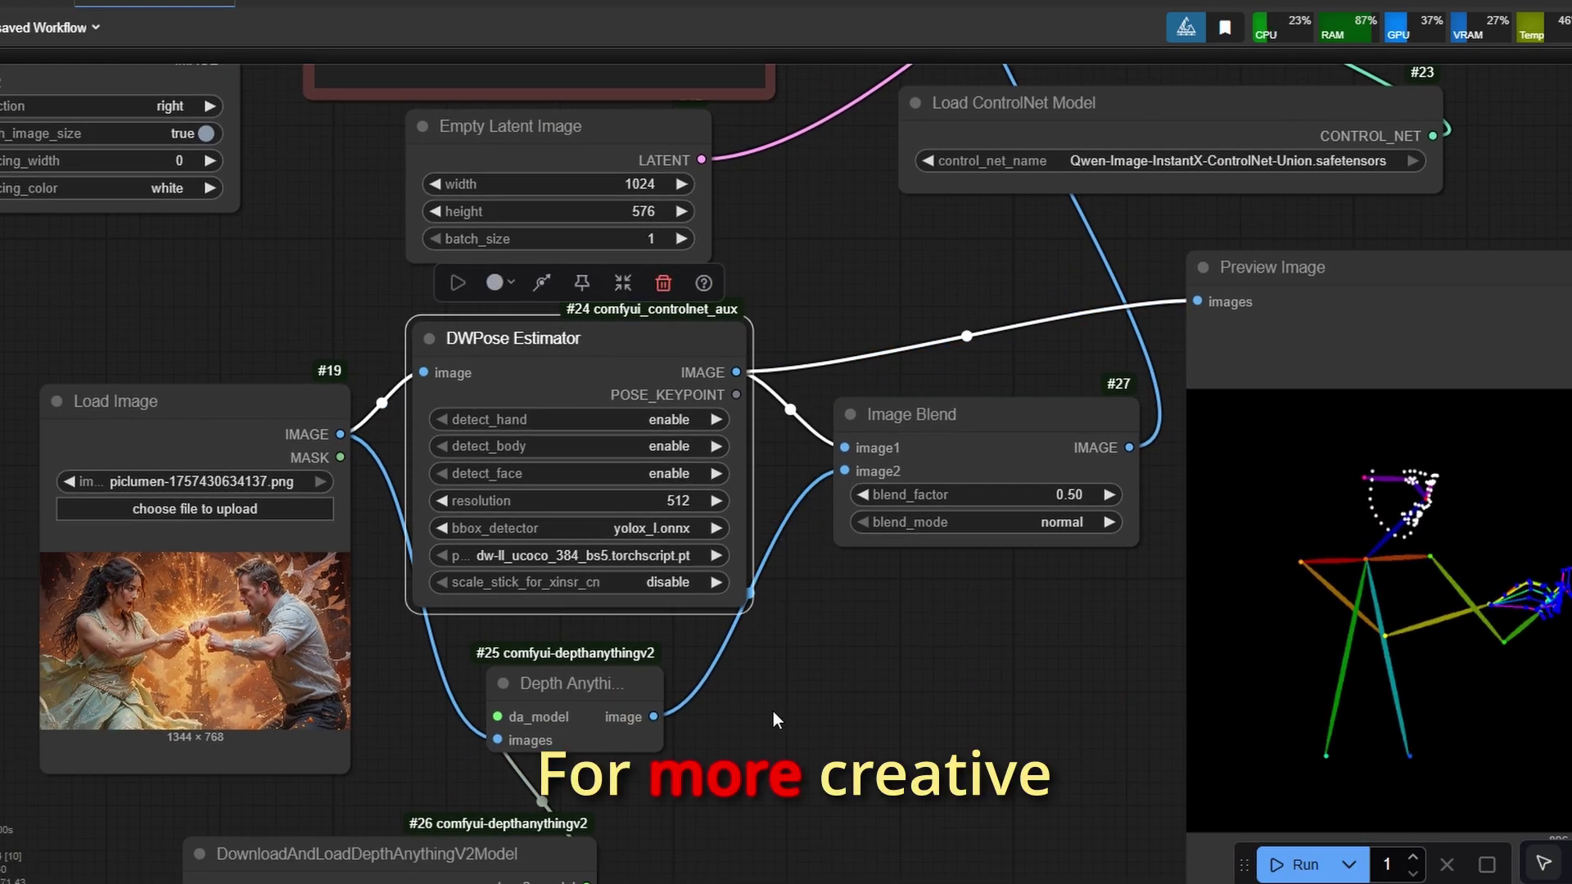
{"action": "left_click_drag", "start_coordinate": [753, 748], "coordinate": [782, 650]}
{"action": "left_click_drag", "start_coordinate": [960, 330], "coordinate": [923, 345]}
{"action": "left_click_drag", "start_coordinate": [928, 573], "coordinate": [735, 670]}
- Try an Image Blend blend_factor of 1.00 and set it back to 0.50
{"action": "scroll", "coordinate": [798, 598], "scroll_direction": "up", "scroll_amount": 3}
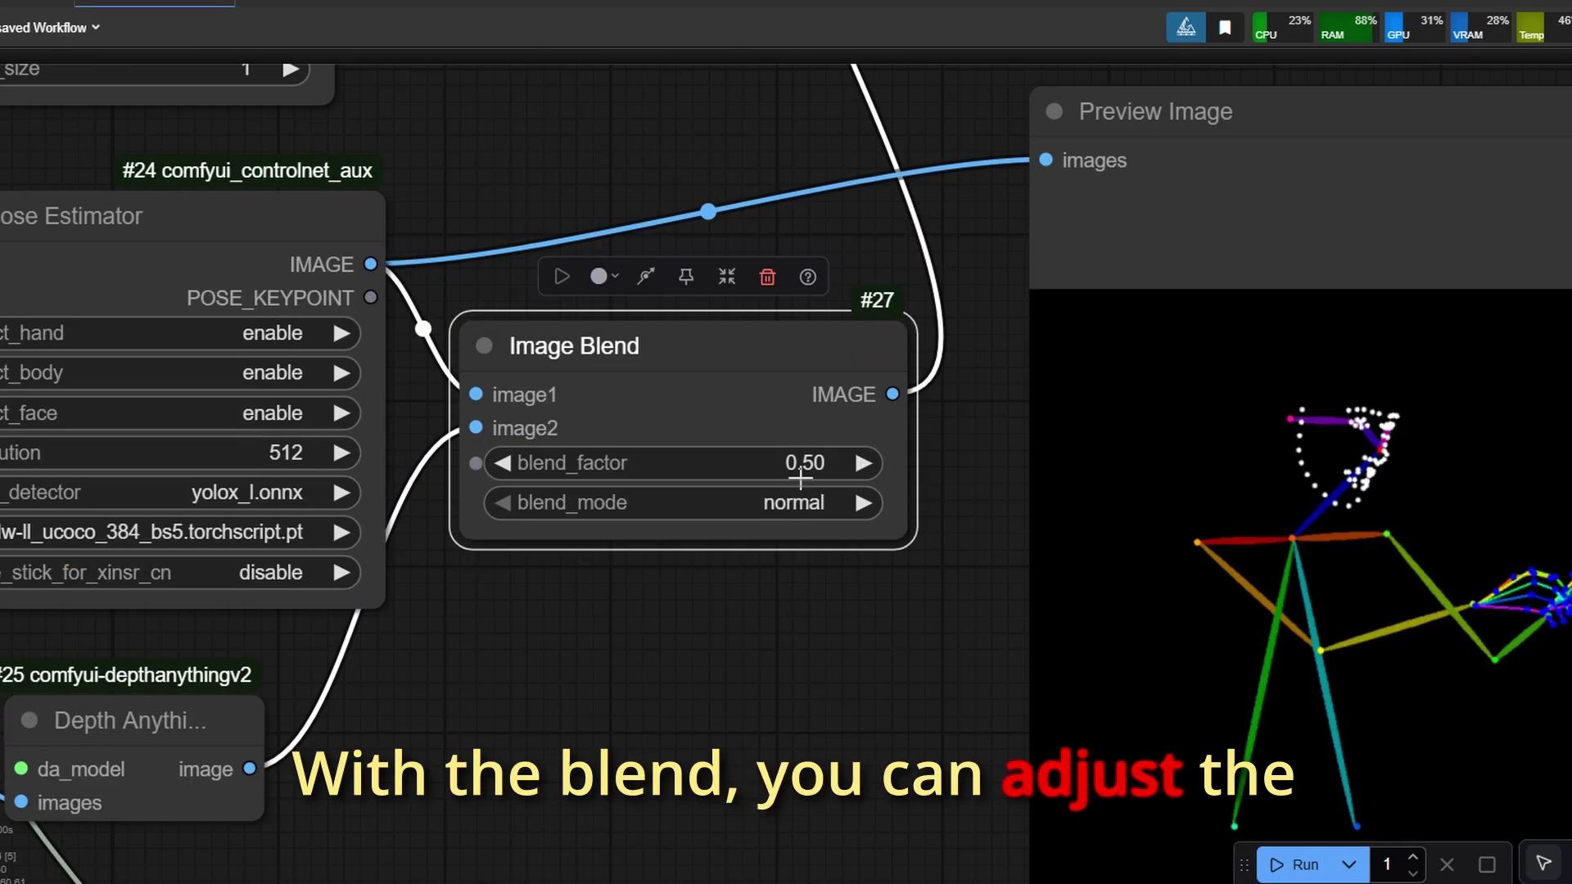
{"action": "left_click_drag", "start_coordinate": [804, 467], "coordinate": [942, 497]}
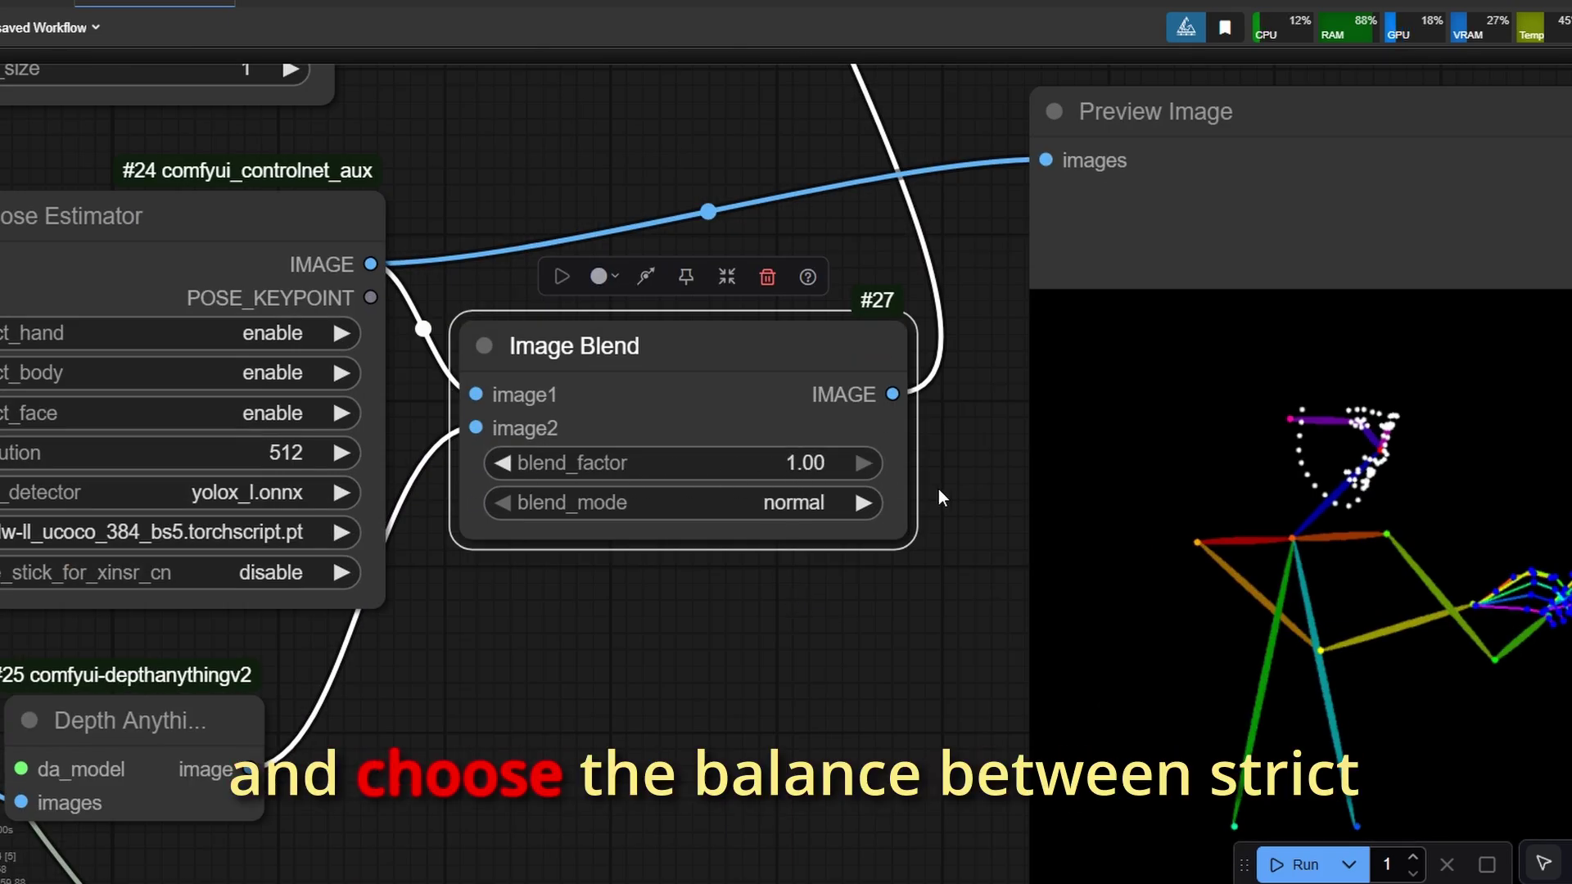
{"action": "left_click", "coordinate": [822, 468]}
{"action": "type", "text": ".5"}
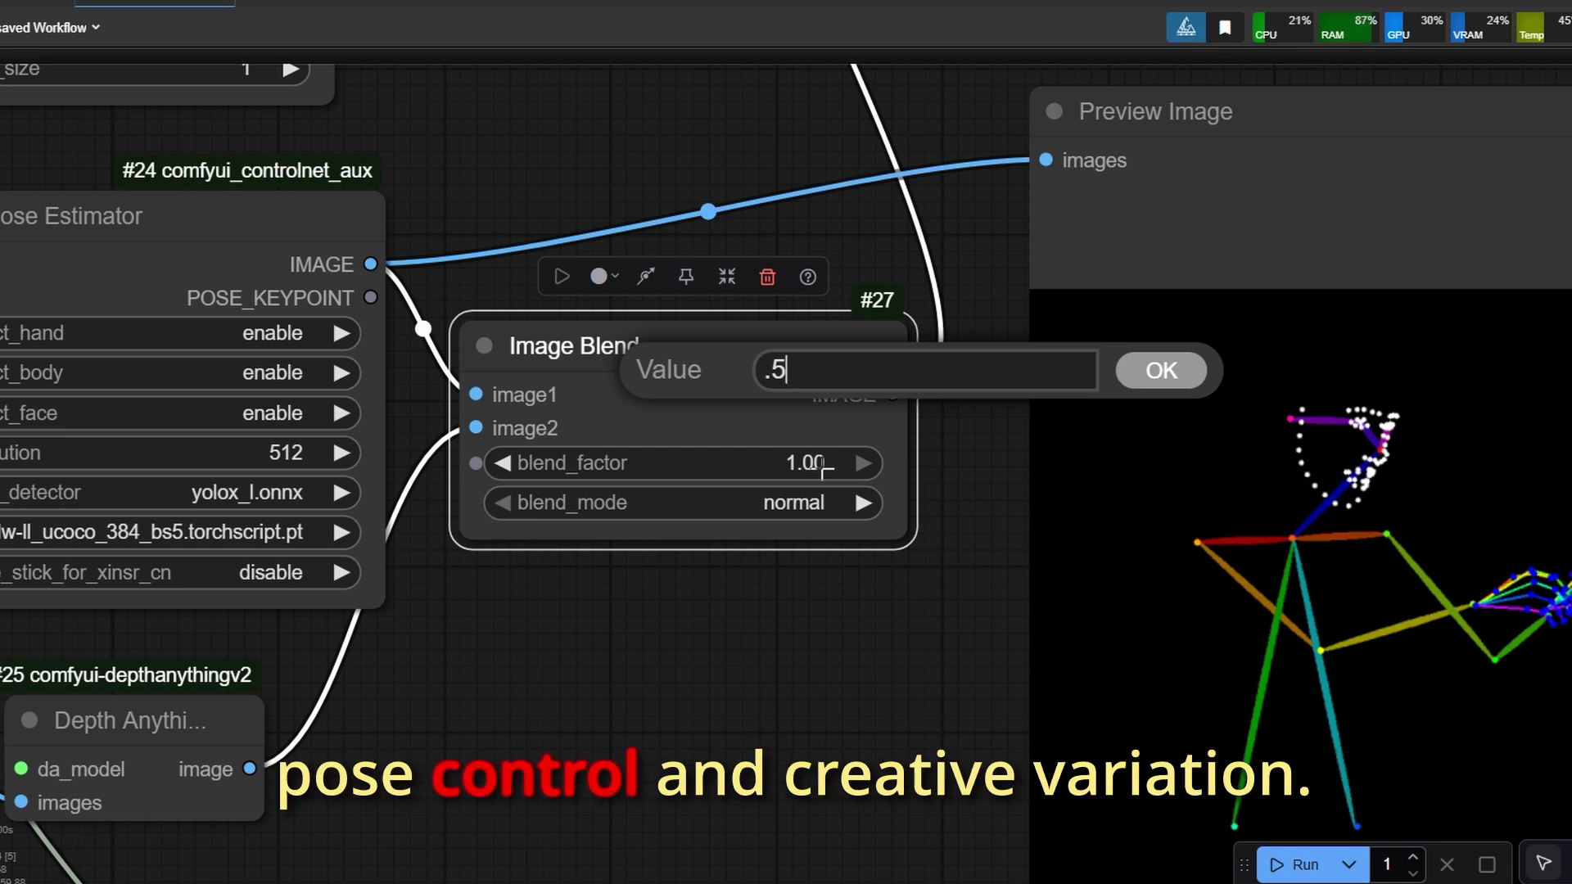
{"action": "key", "text": "Return"}
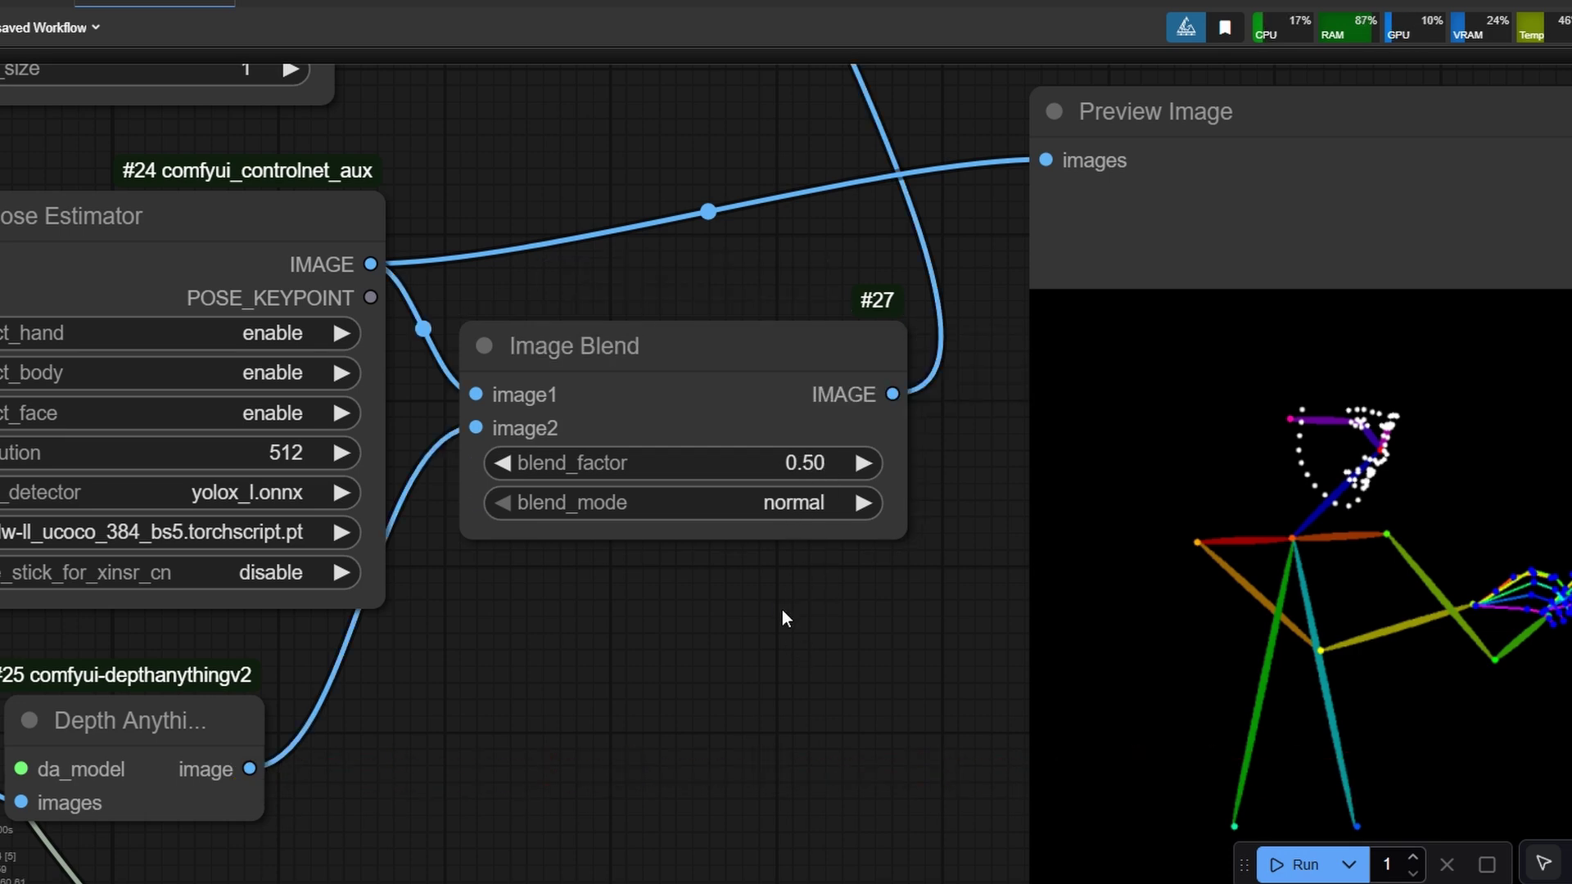
- Review the complete workflow, from the character and pose inputs through the ControlNet nodes to the final preview
{"action": "scroll", "coordinate": [782, 610], "scroll_direction": "down", "scroll_amount": 8}
{"action": "left_click_drag", "start_coordinate": [833, 609], "coordinate": [697, 686]}
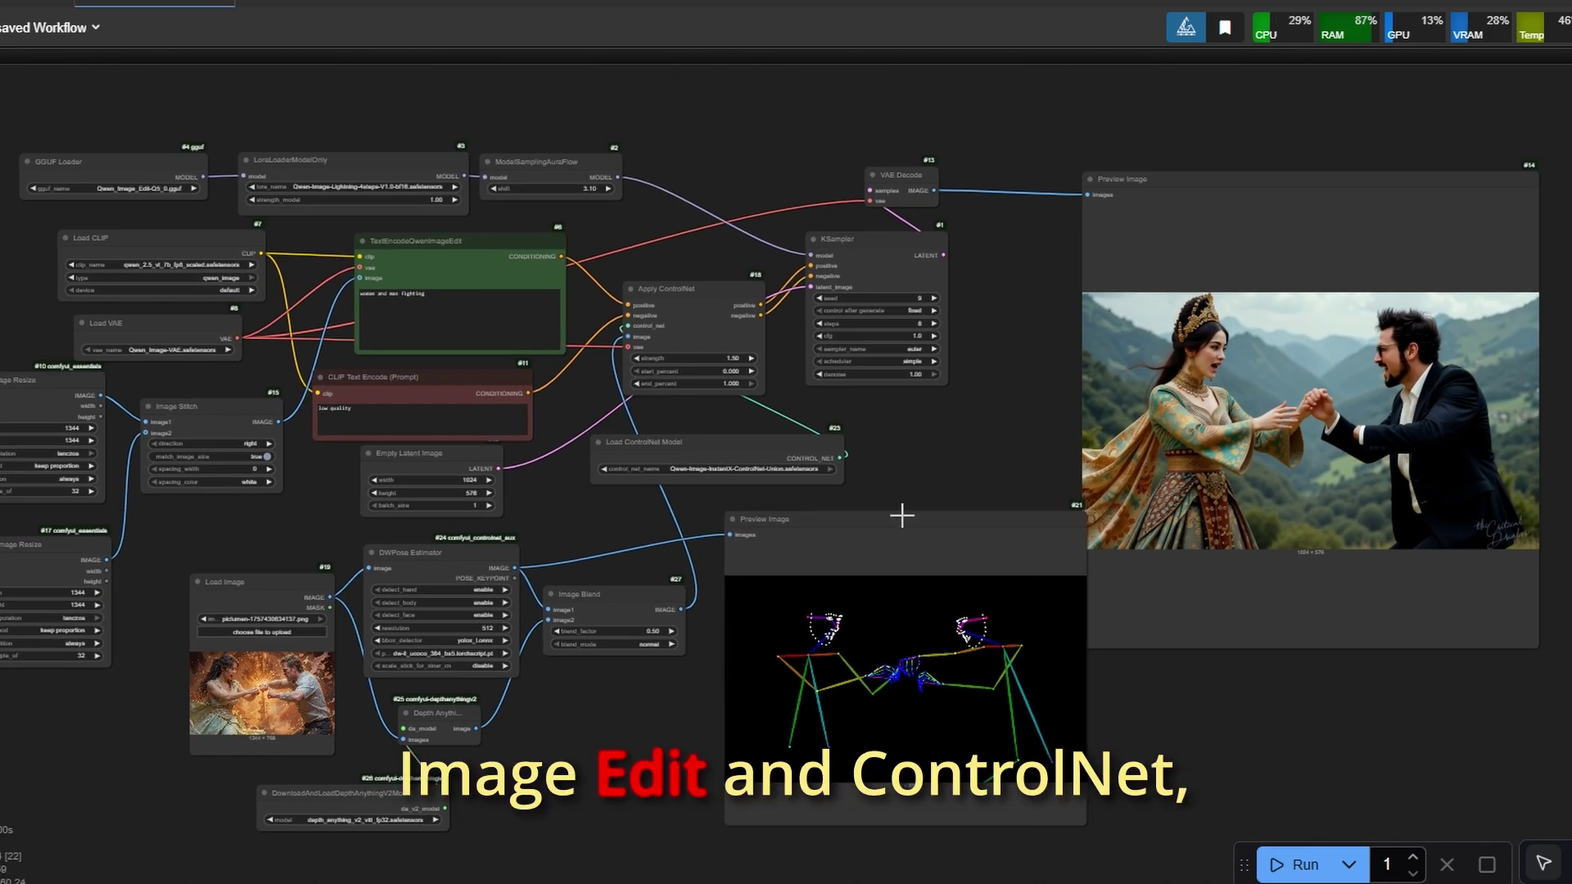
{"action": "scroll", "coordinate": [873, 460], "scroll_direction": "up", "scroll_amount": 2}
{"action": "left_click_drag", "start_coordinate": [873, 459], "coordinate": [1005, 474]}
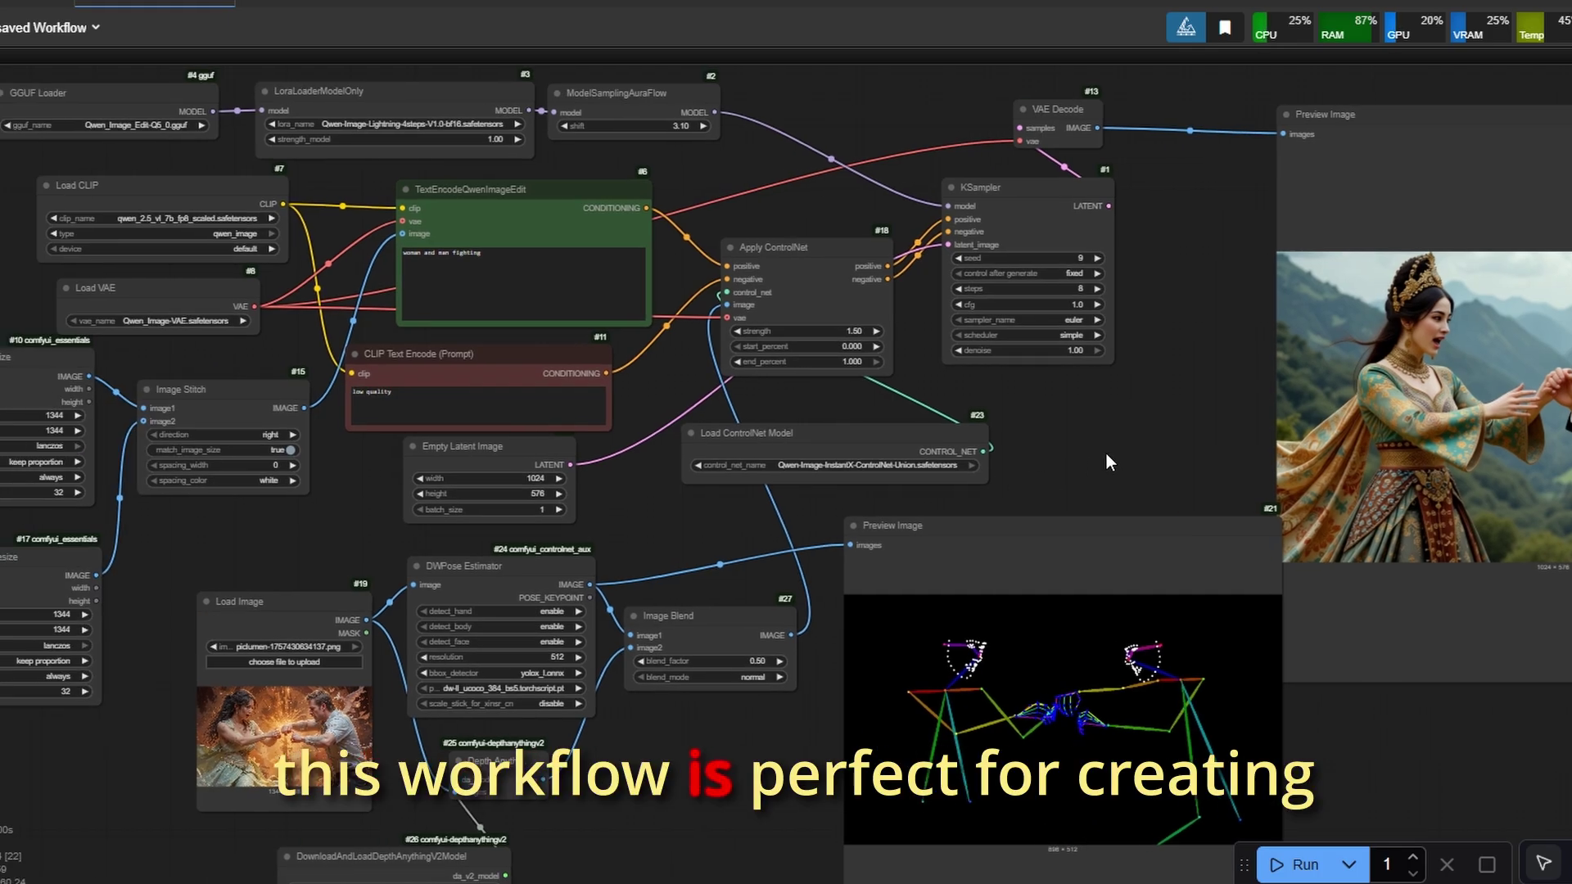
{"action": "left_click_drag", "start_coordinate": [1107, 455], "coordinate": [1015, 462]}
{"action": "left_click_drag", "start_coordinate": [847, 499], "coordinate": [1192, 476]}
{"action": "scroll", "coordinate": [1193, 476], "scroll_direction": "down", "scroll_amount": 2}
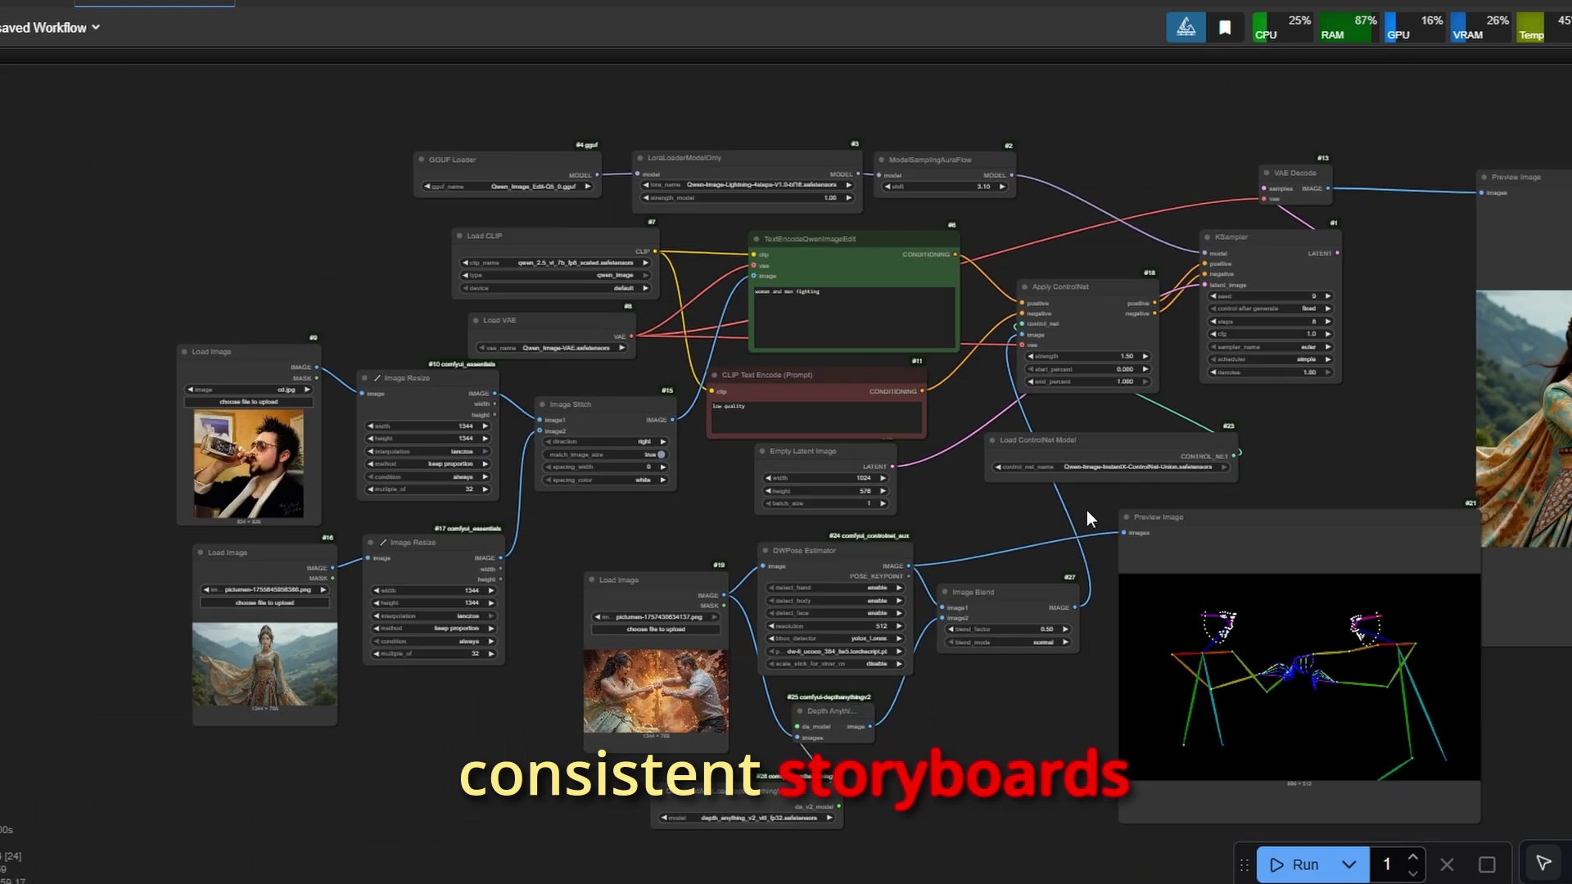
{"action": "left_click_drag", "start_coordinate": [1001, 544], "coordinate": [869, 495]}
{"action": "scroll", "coordinate": [886, 494], "scroll_direction": "down", "scroll_amount": 2}
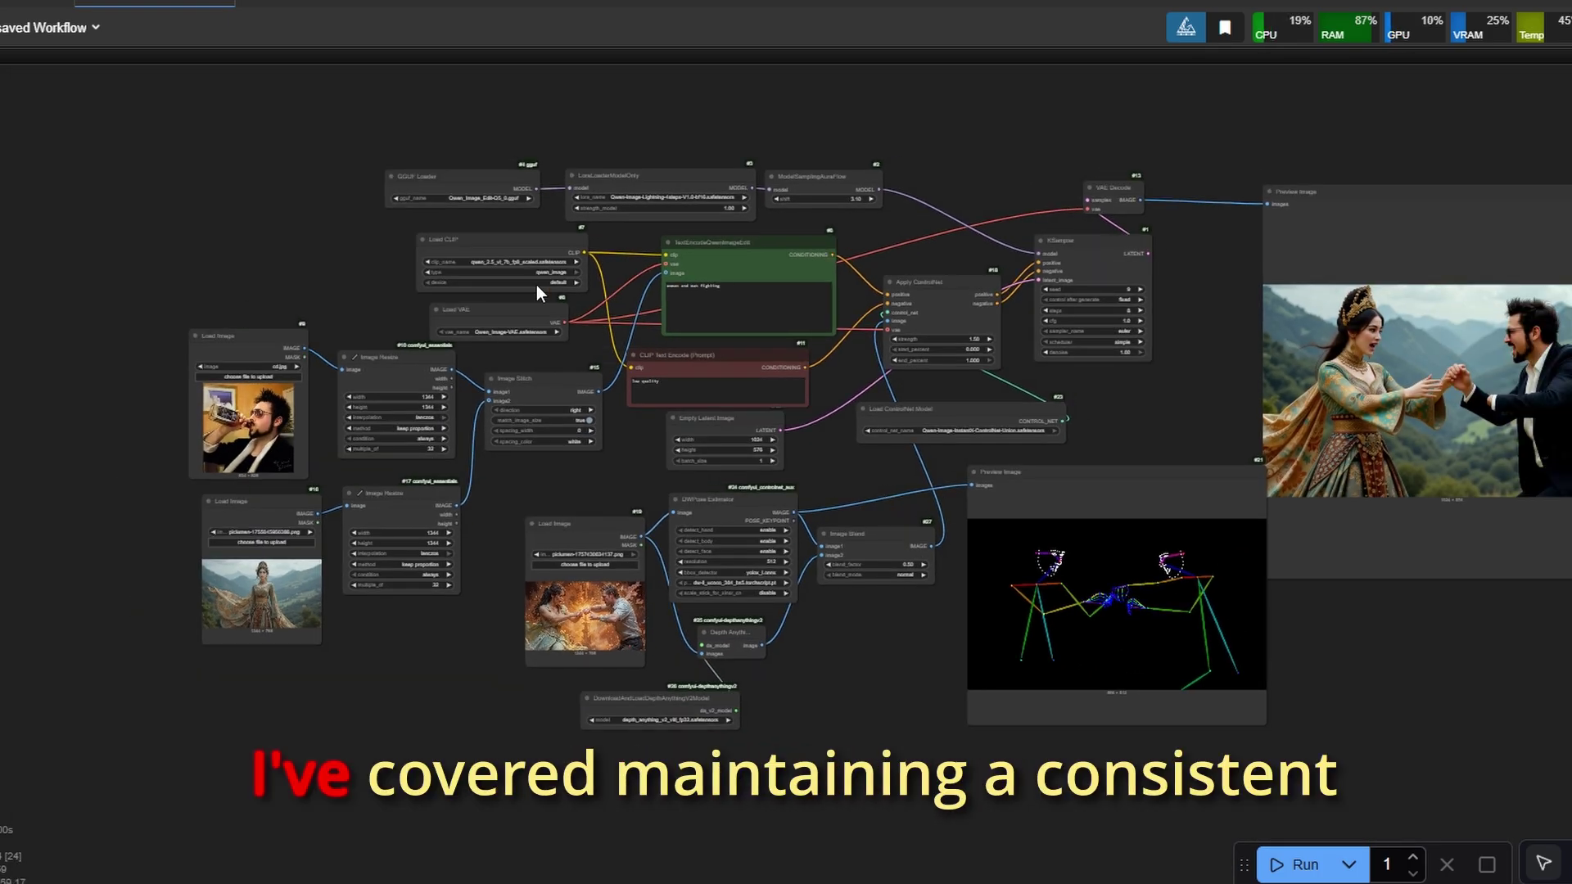
- Select all nodes of the workflow and put them in a group titled "Qwen"
{"action": "left_click_drag", "start_coordinate": [312, 232], "coordinate": [1483, 757]}
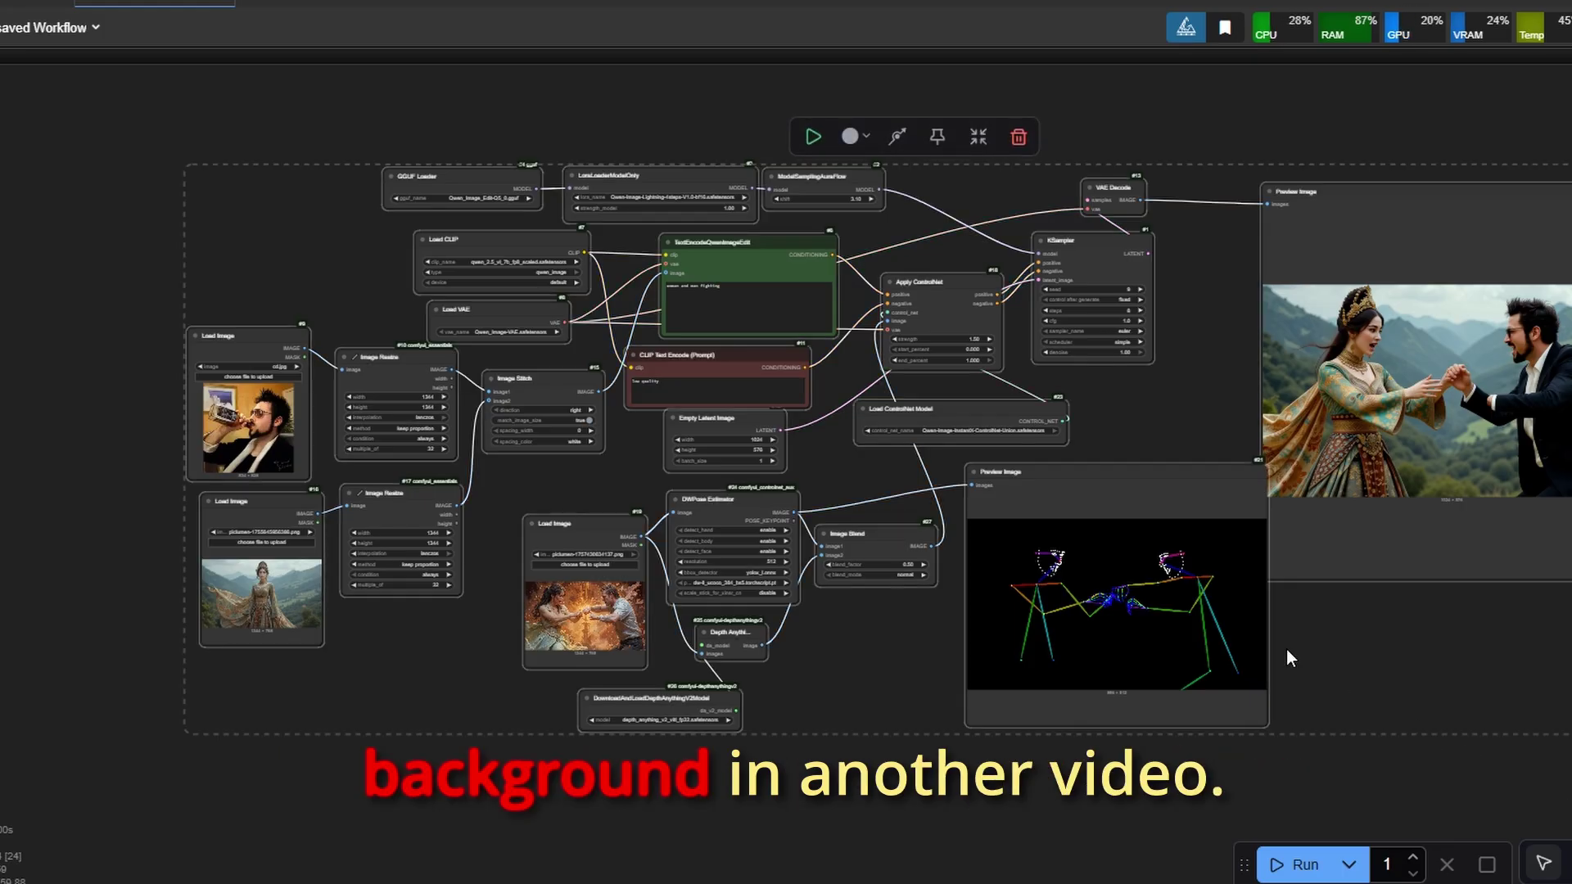
{"action": "key", "text": "ctrl+g"}
{"action": "type", "text": "Qwen"}
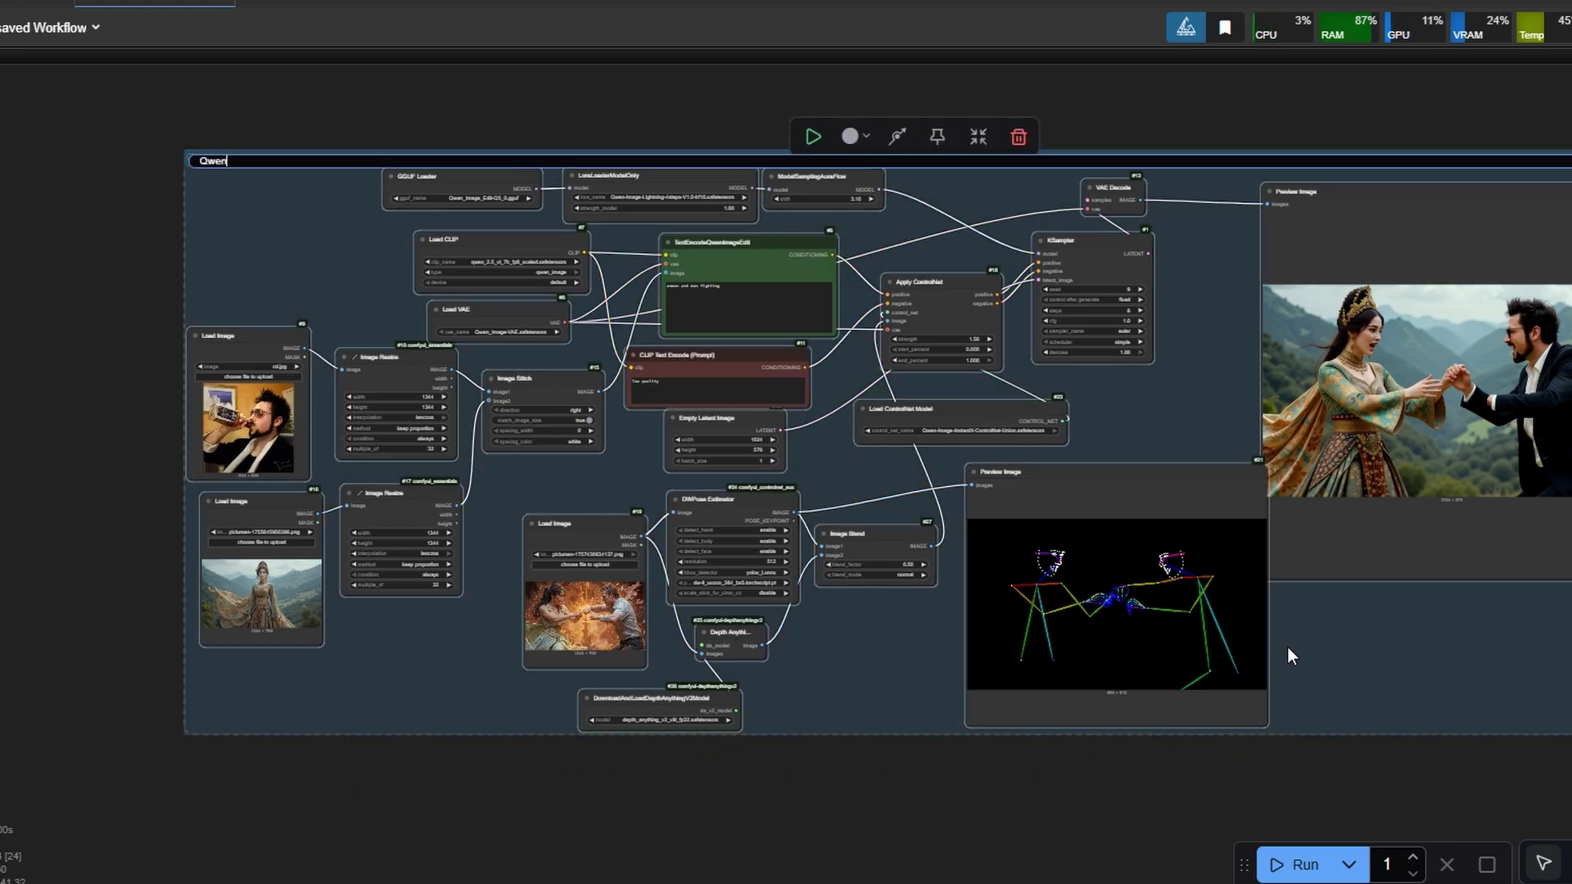
{"action": "key", "text": "Return"}
{"action": "left_click", "coordinate": [909, 445]}
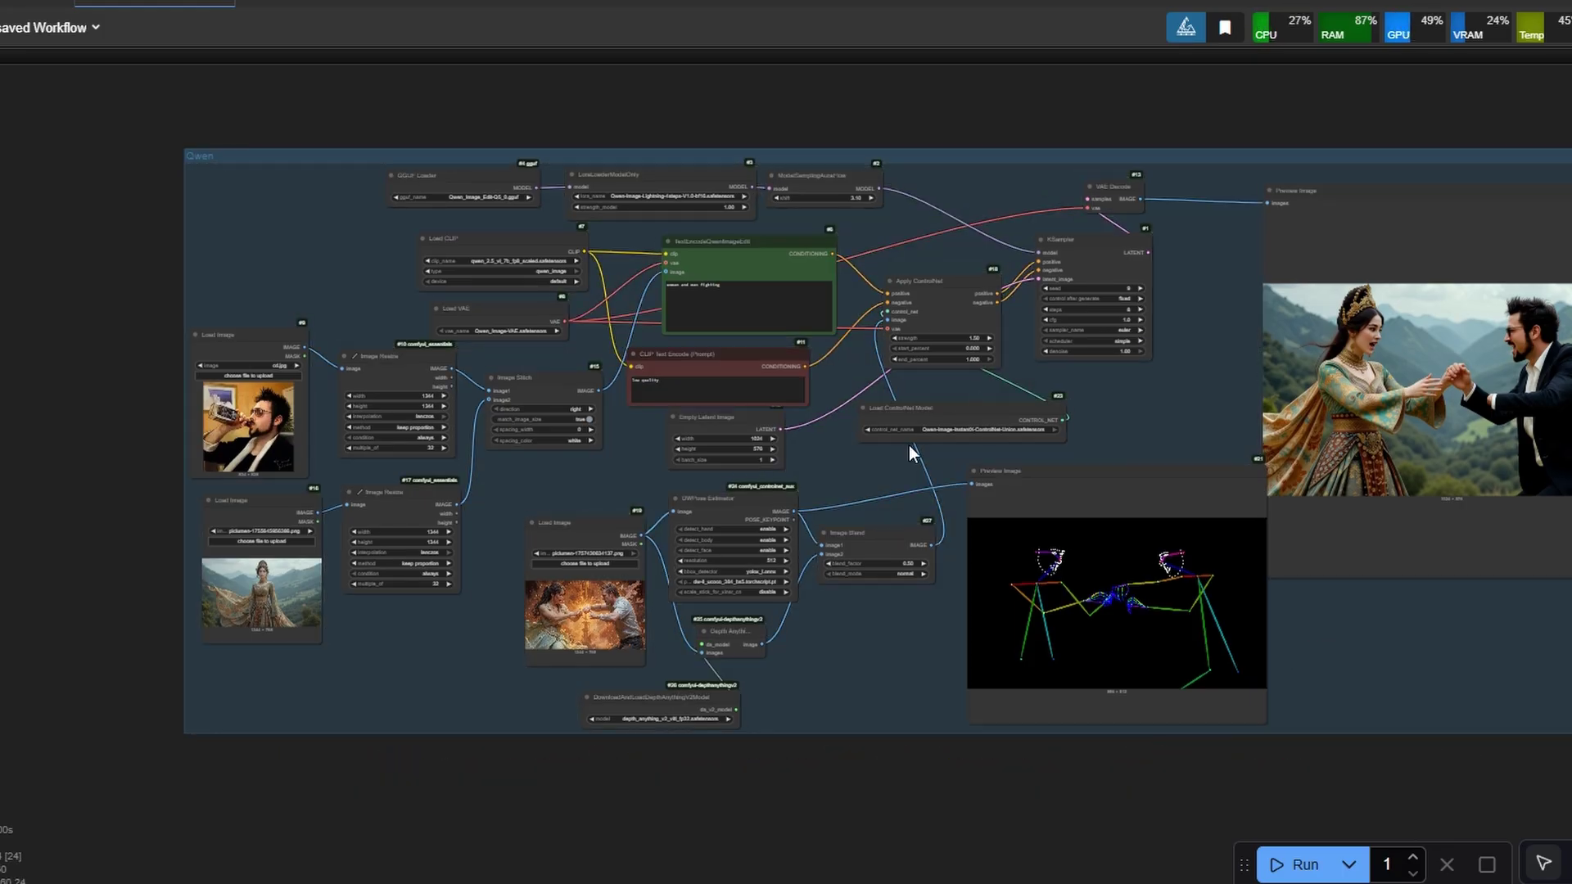
{"action": "scroll", "coordinate": [909, 445], "scroll_direction": "up", "scroll_amount": 1}
{"action": "left_click_drag", "start_coordinate": [909, 446], "coordinate": [837, 464]}
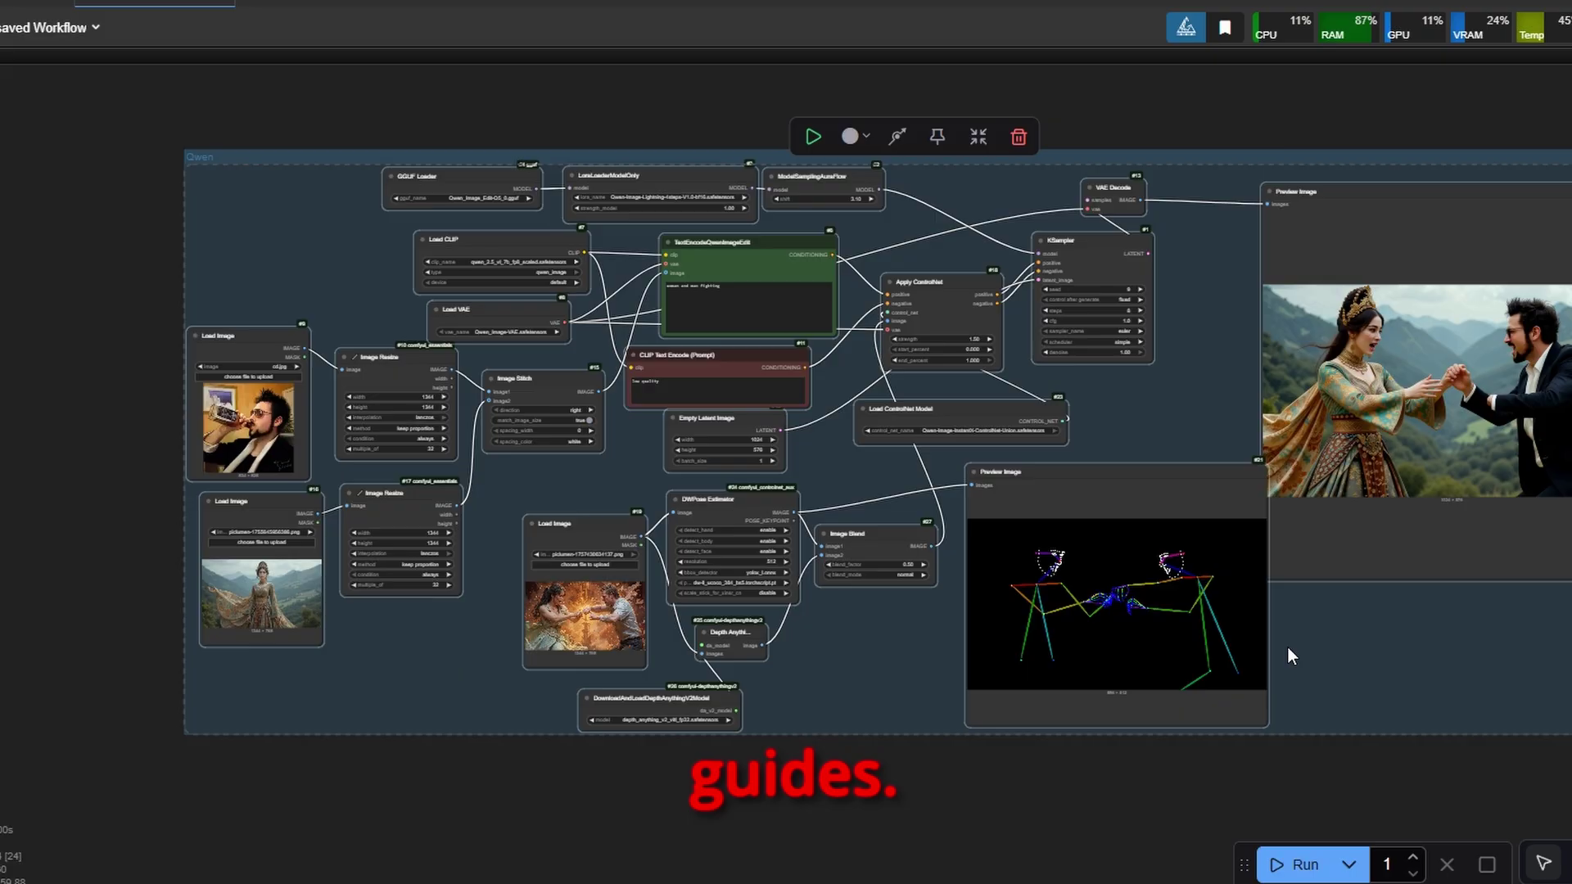
{"action": "left_click", "coordinate": [1156, 100]}
{"action": "scroll", "coordinate": [909, 446], "scroll_direction": "up", "scroll_amount": 2}
{"action": "scroll", "coordinate": [909, 446], "scroll_direction": "down", "scroll_amount": 1}
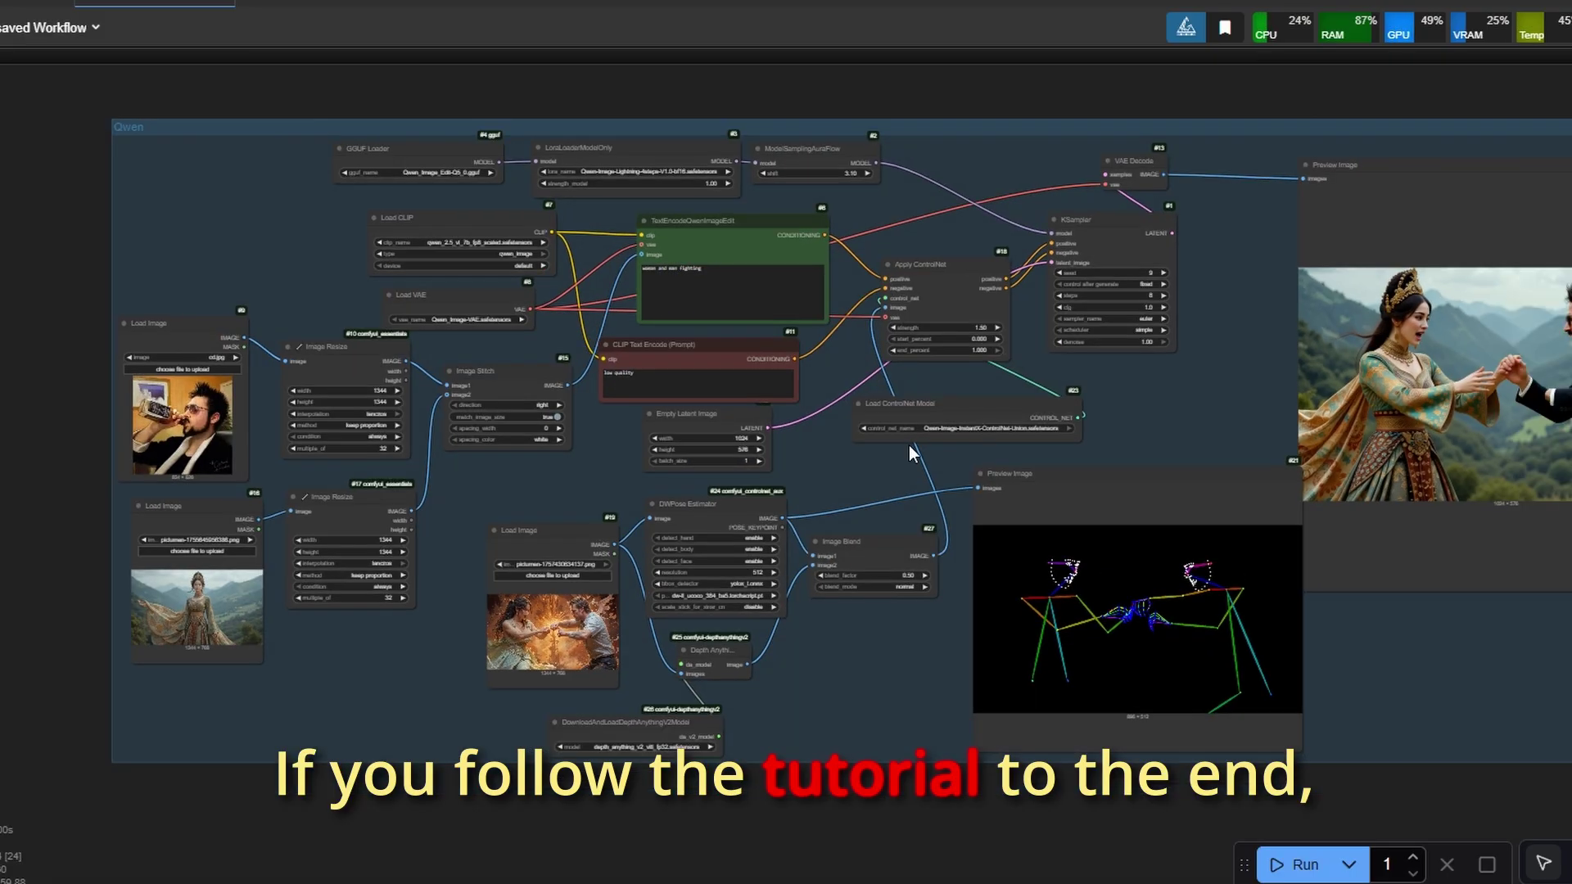
{"action": "left_click_drag", "start_coordinate": [909, 446], "coordinate": [832, 467]}
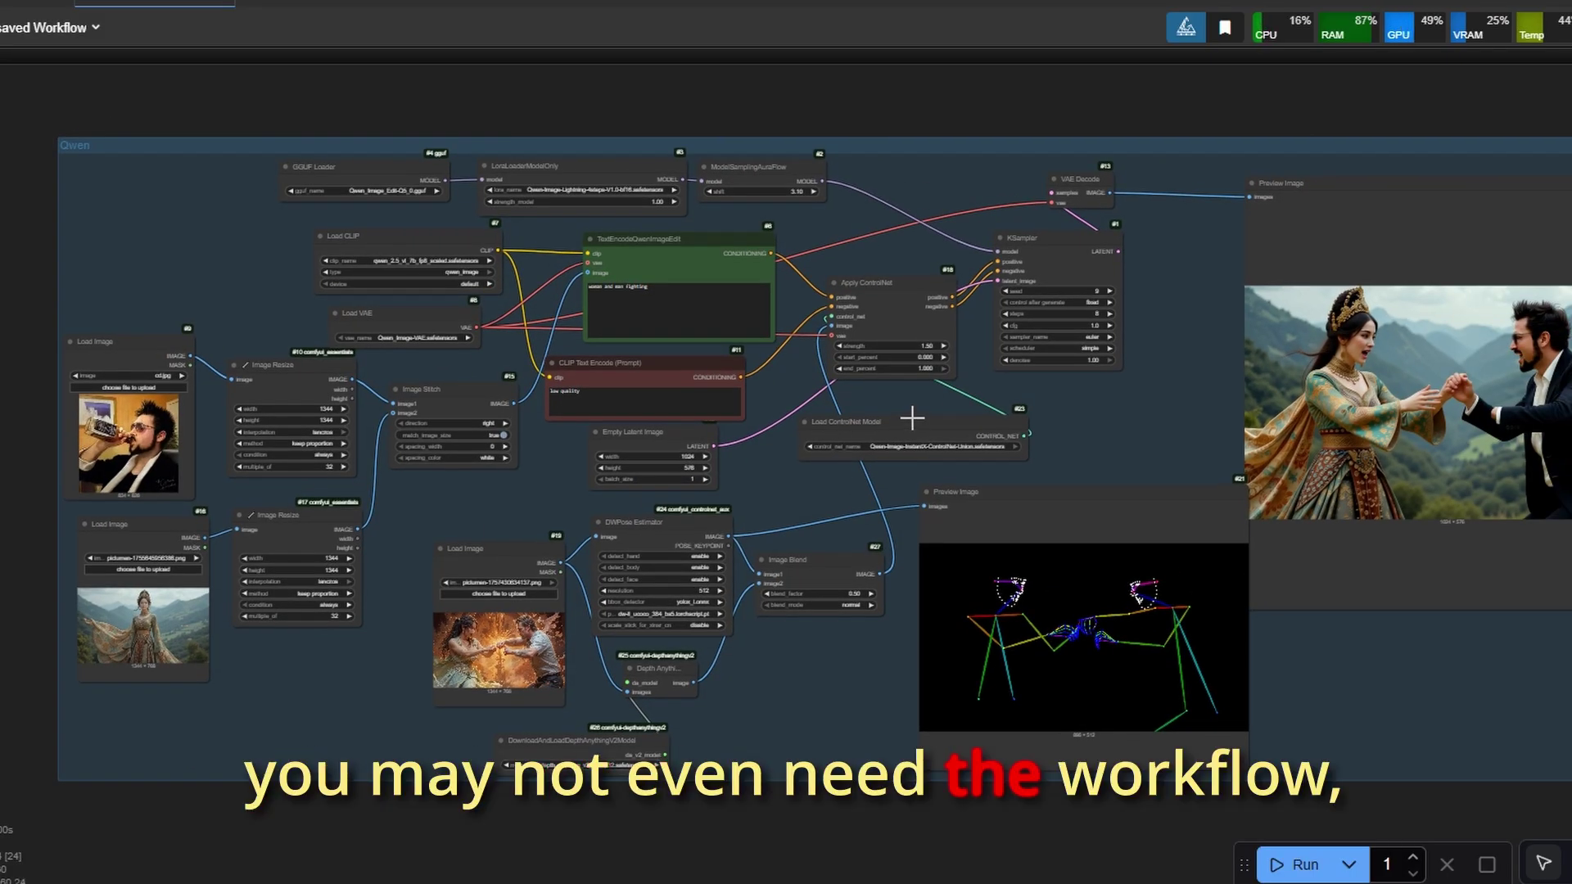